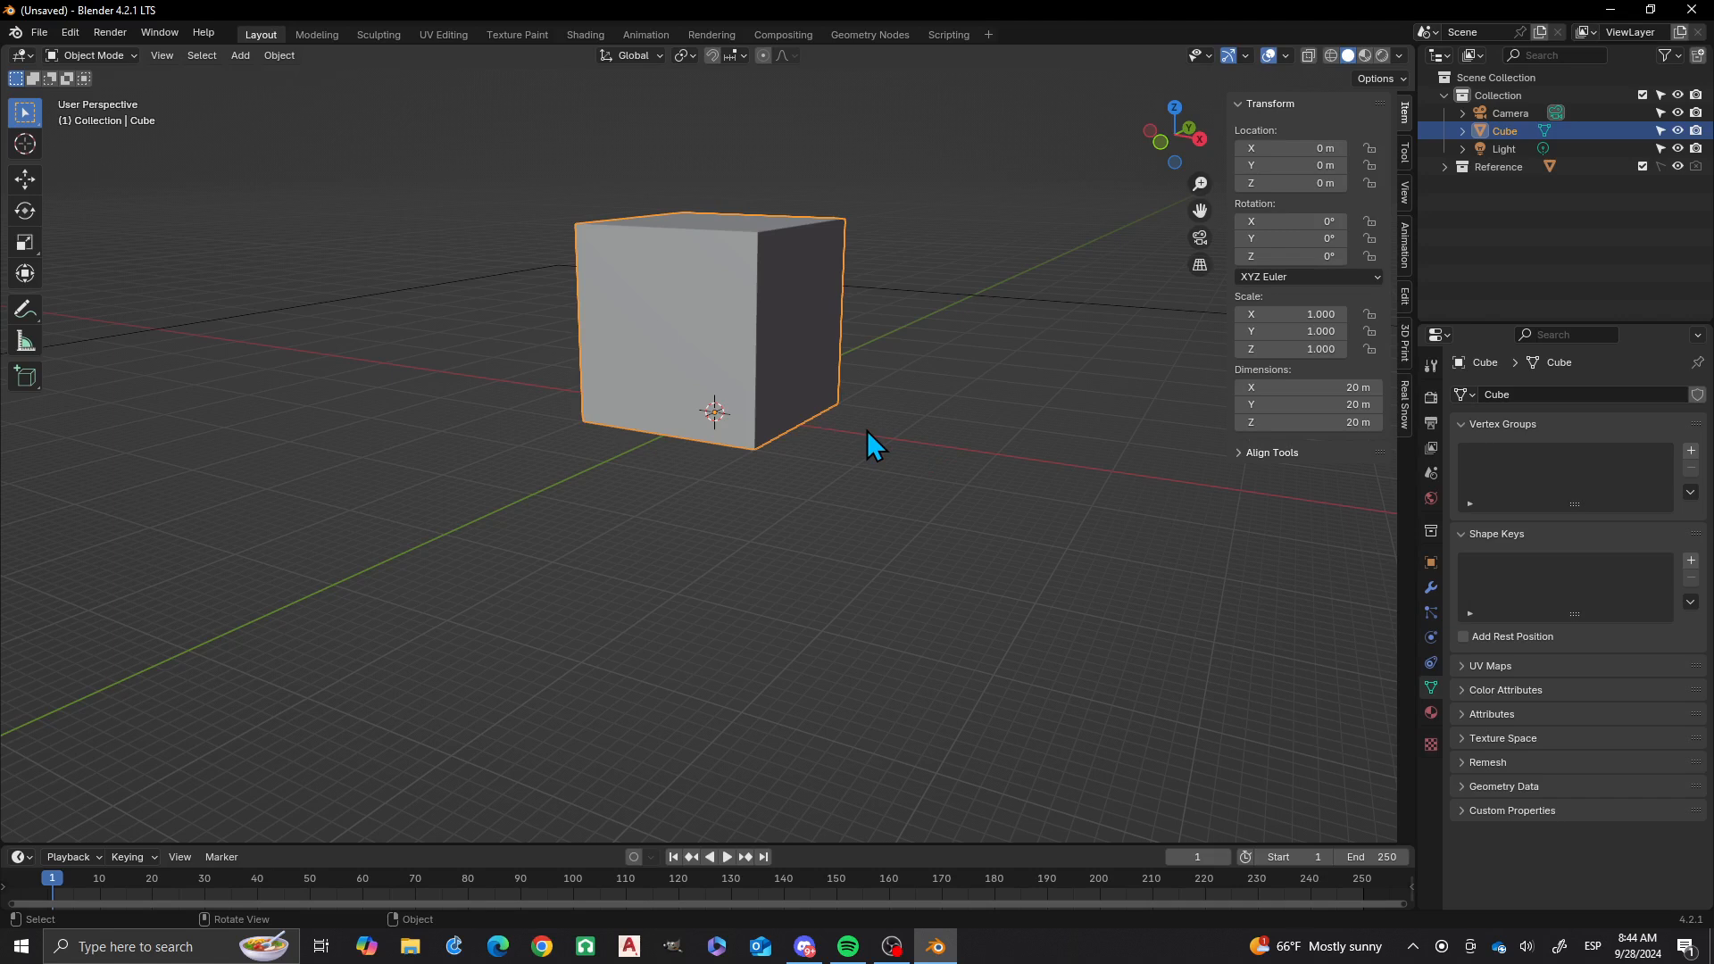
- Delete the default cube from the scene
middle_drag(842, 410, 784, 398)
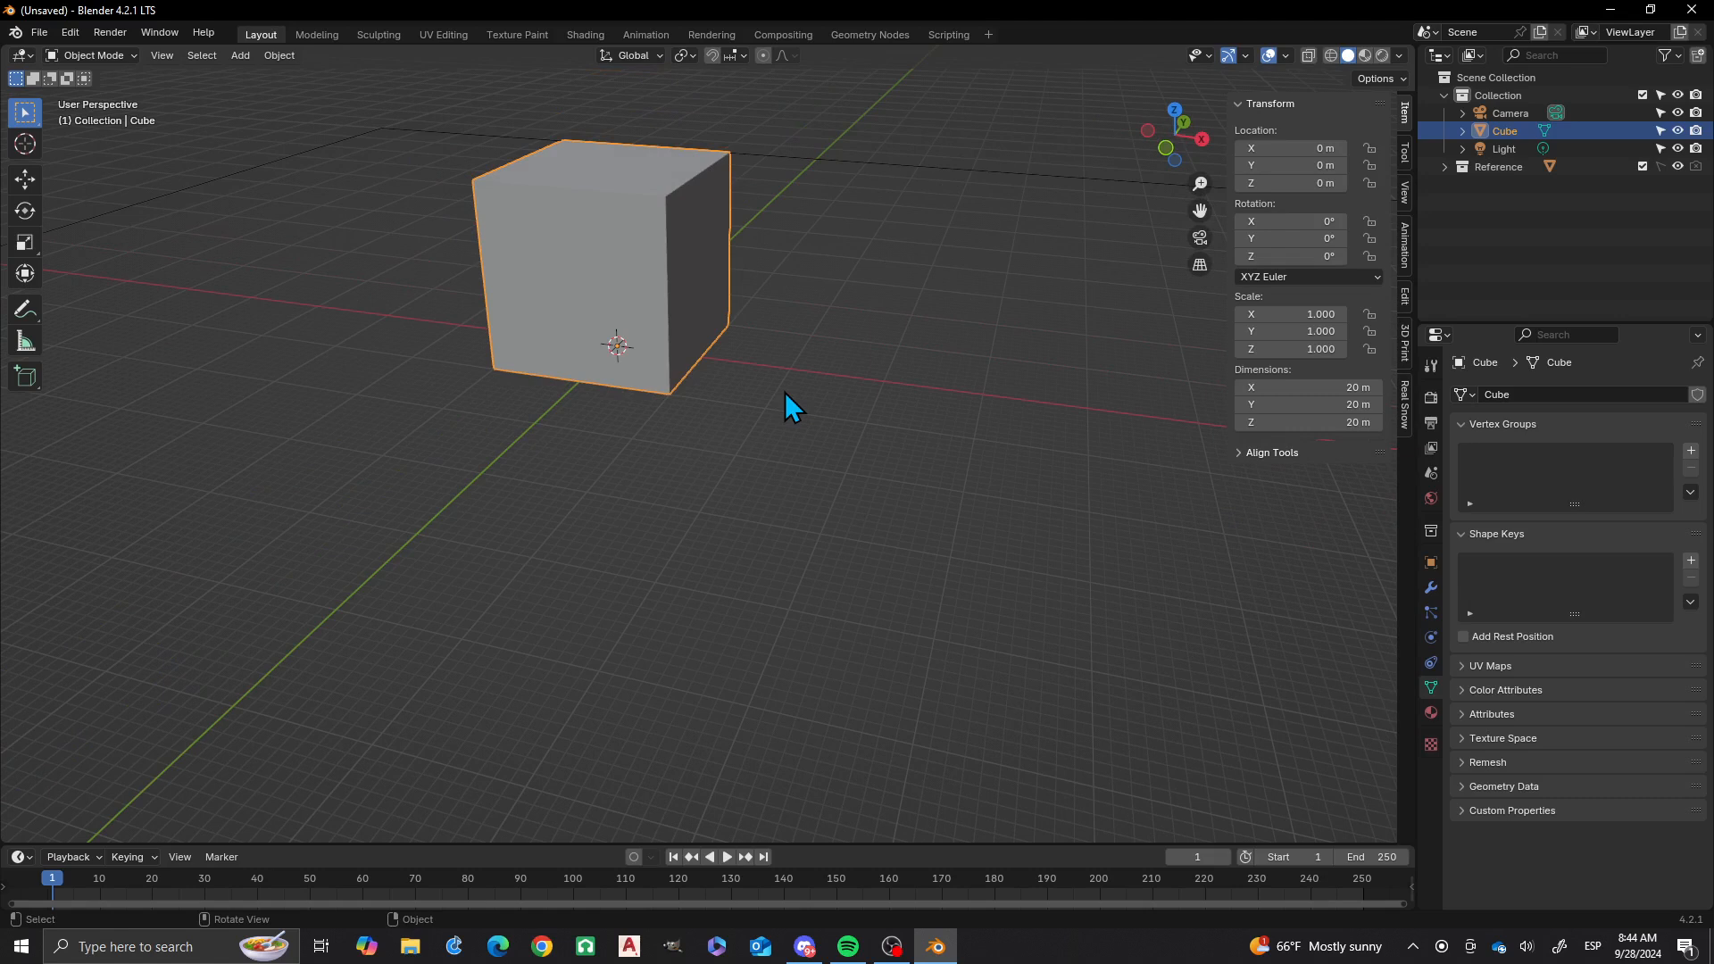
scroll(741, 352, down, 2)
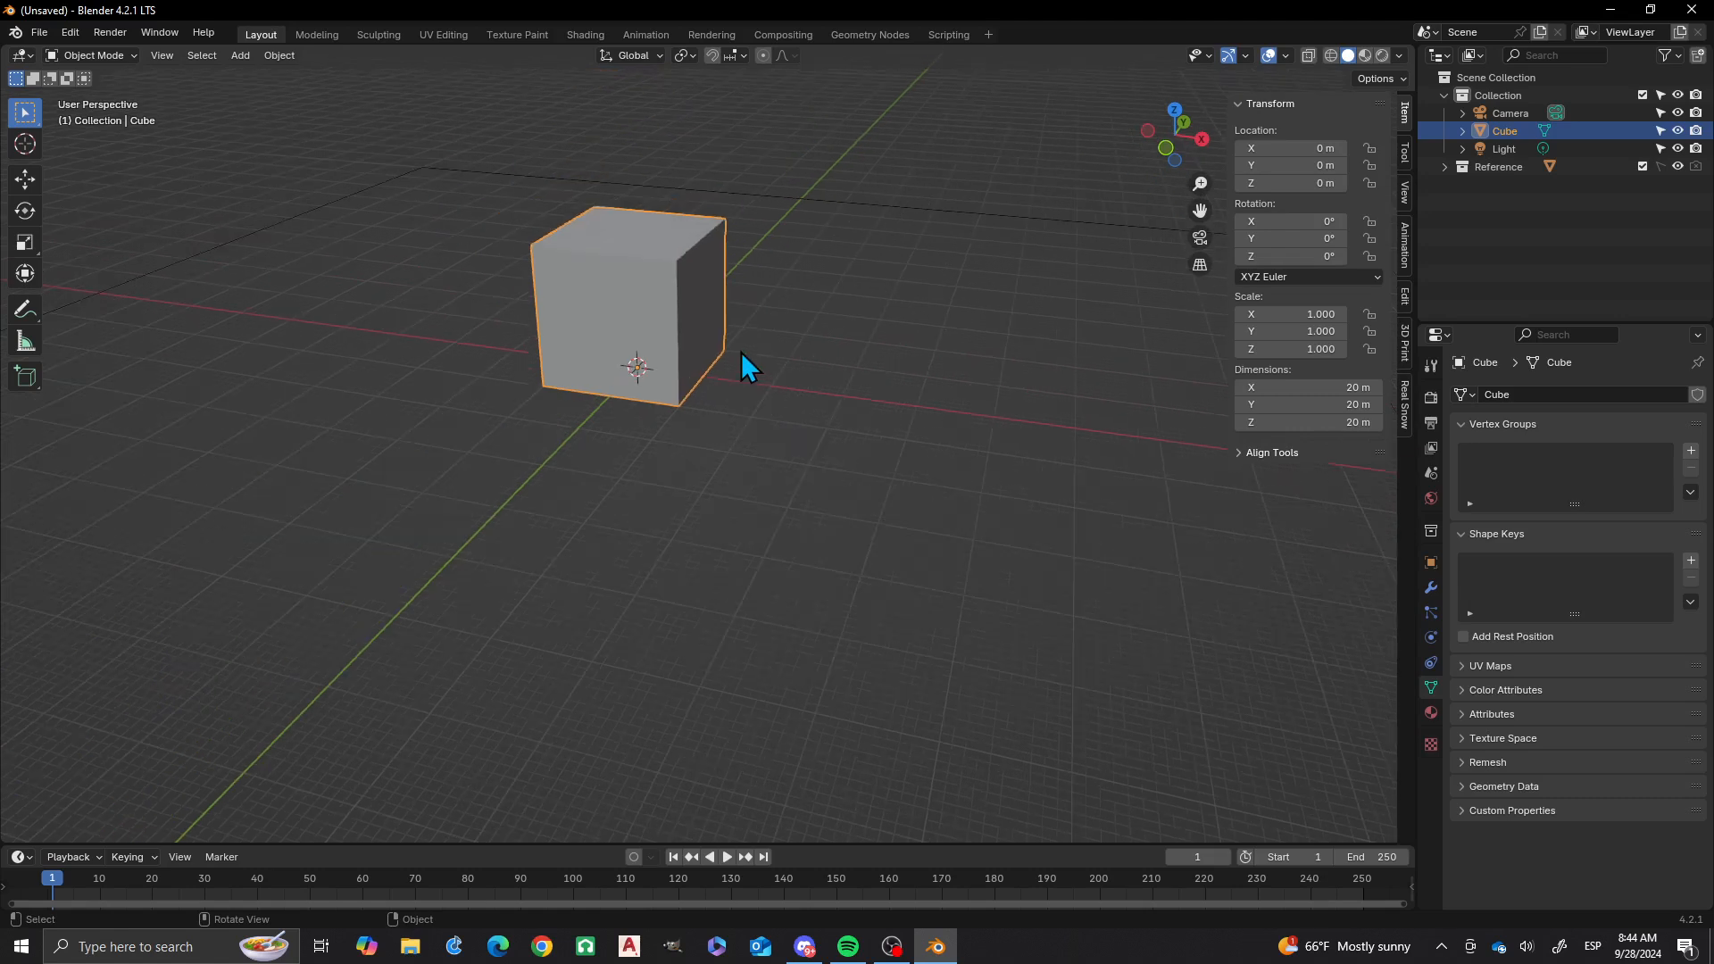
shift+middle_drag(730, 423, 790, 432)
scroll(790, 432, up, 2)
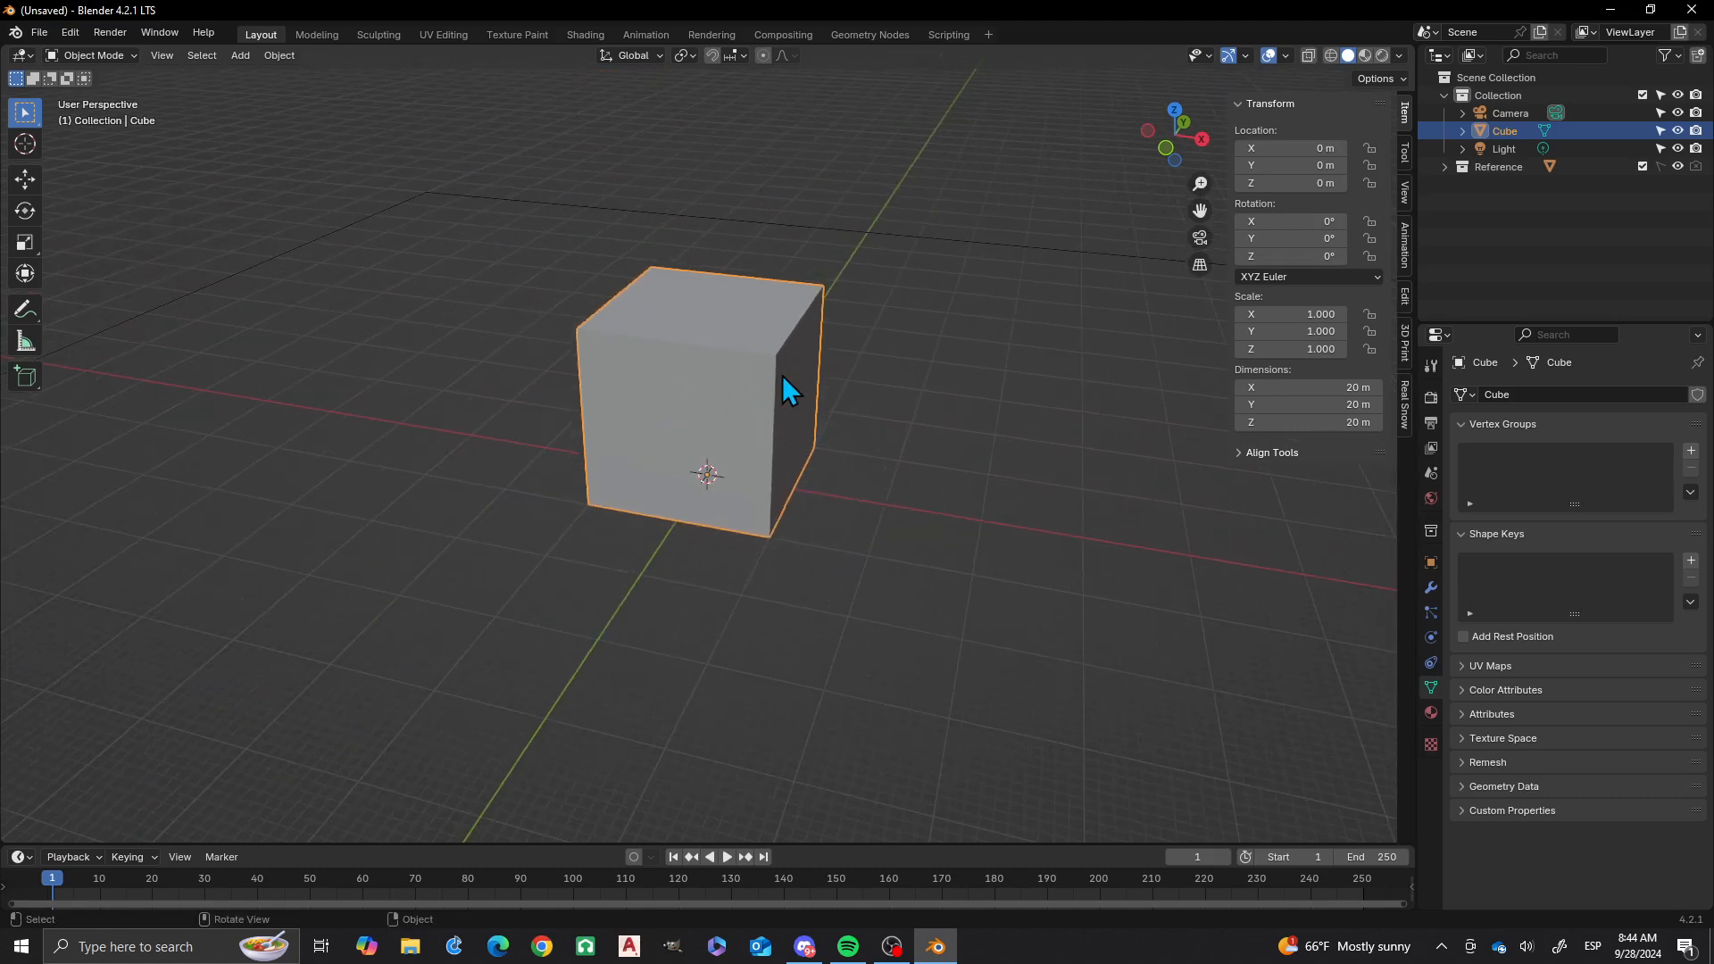
key(x)
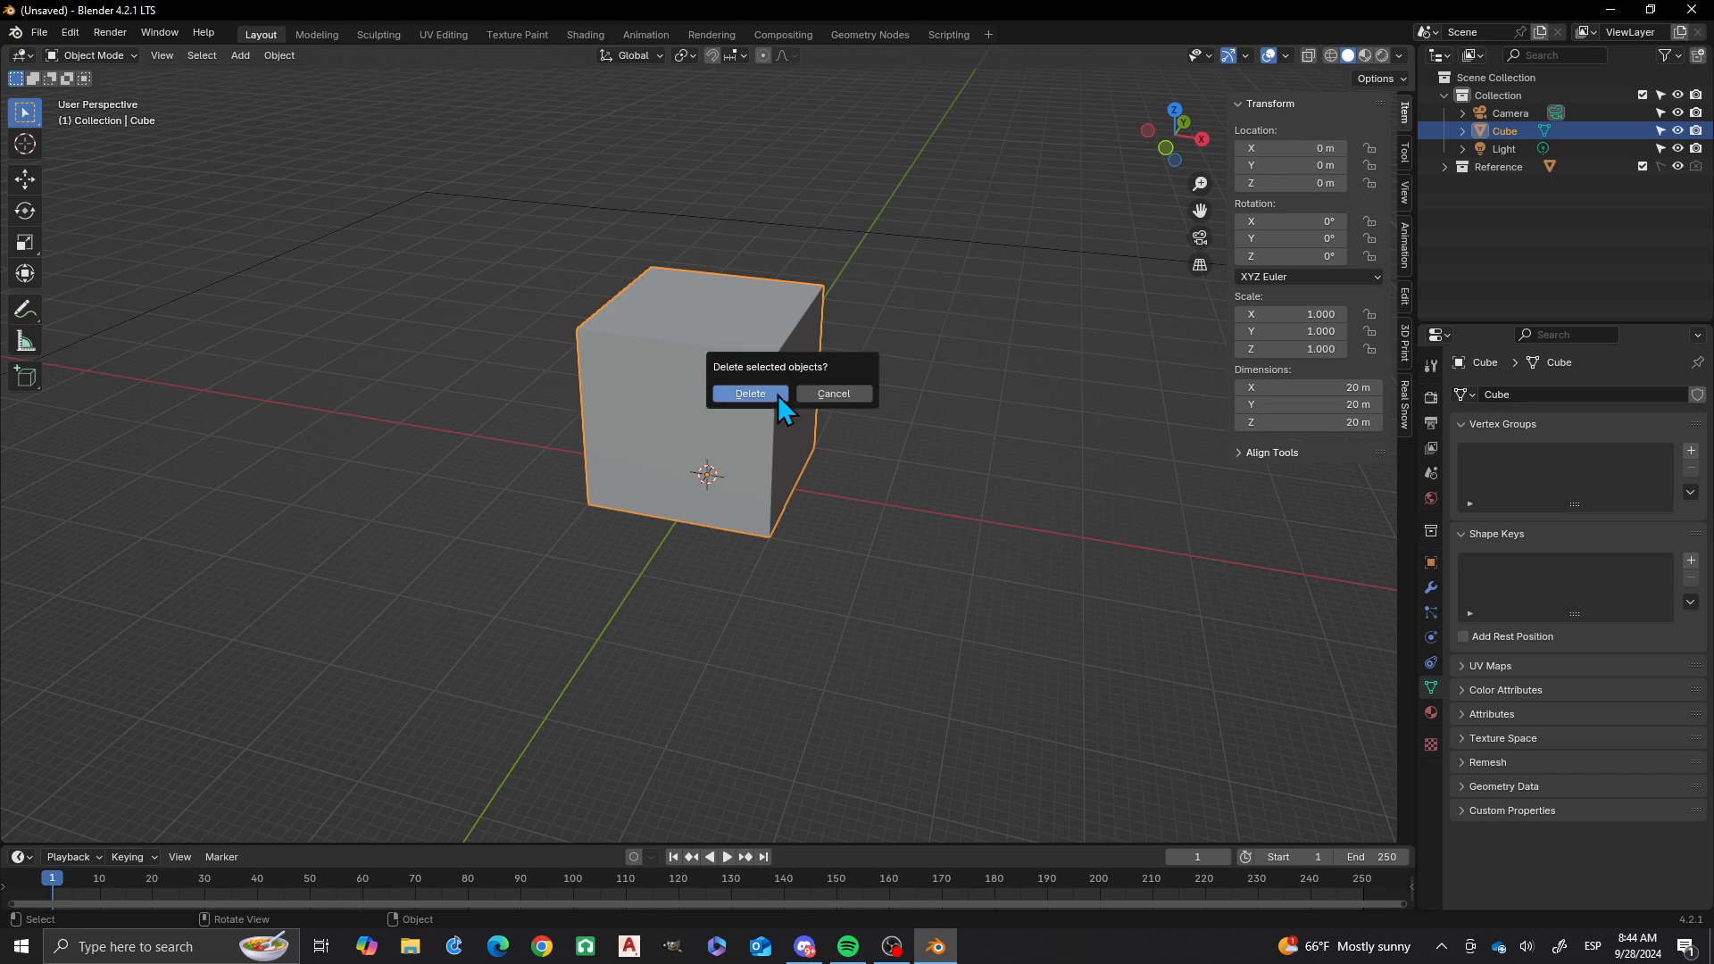
click(779, 395)
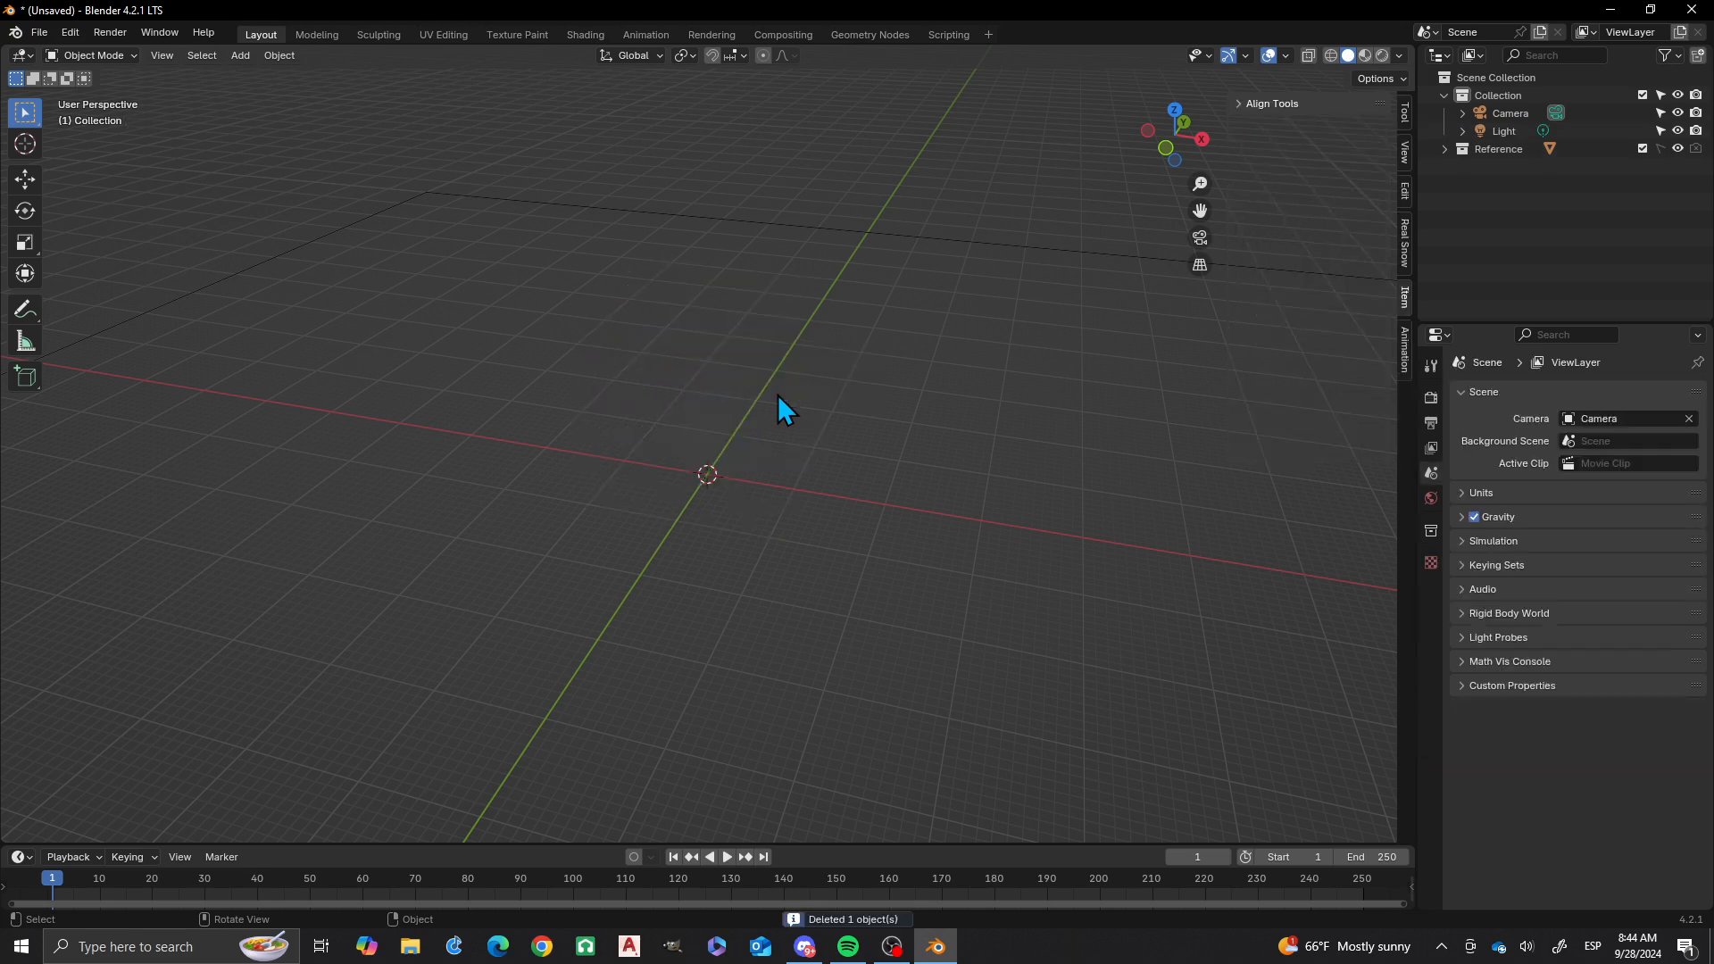
- Add a UV Sphere mesh at the world origin
key(shift+a)
click(775, 347)
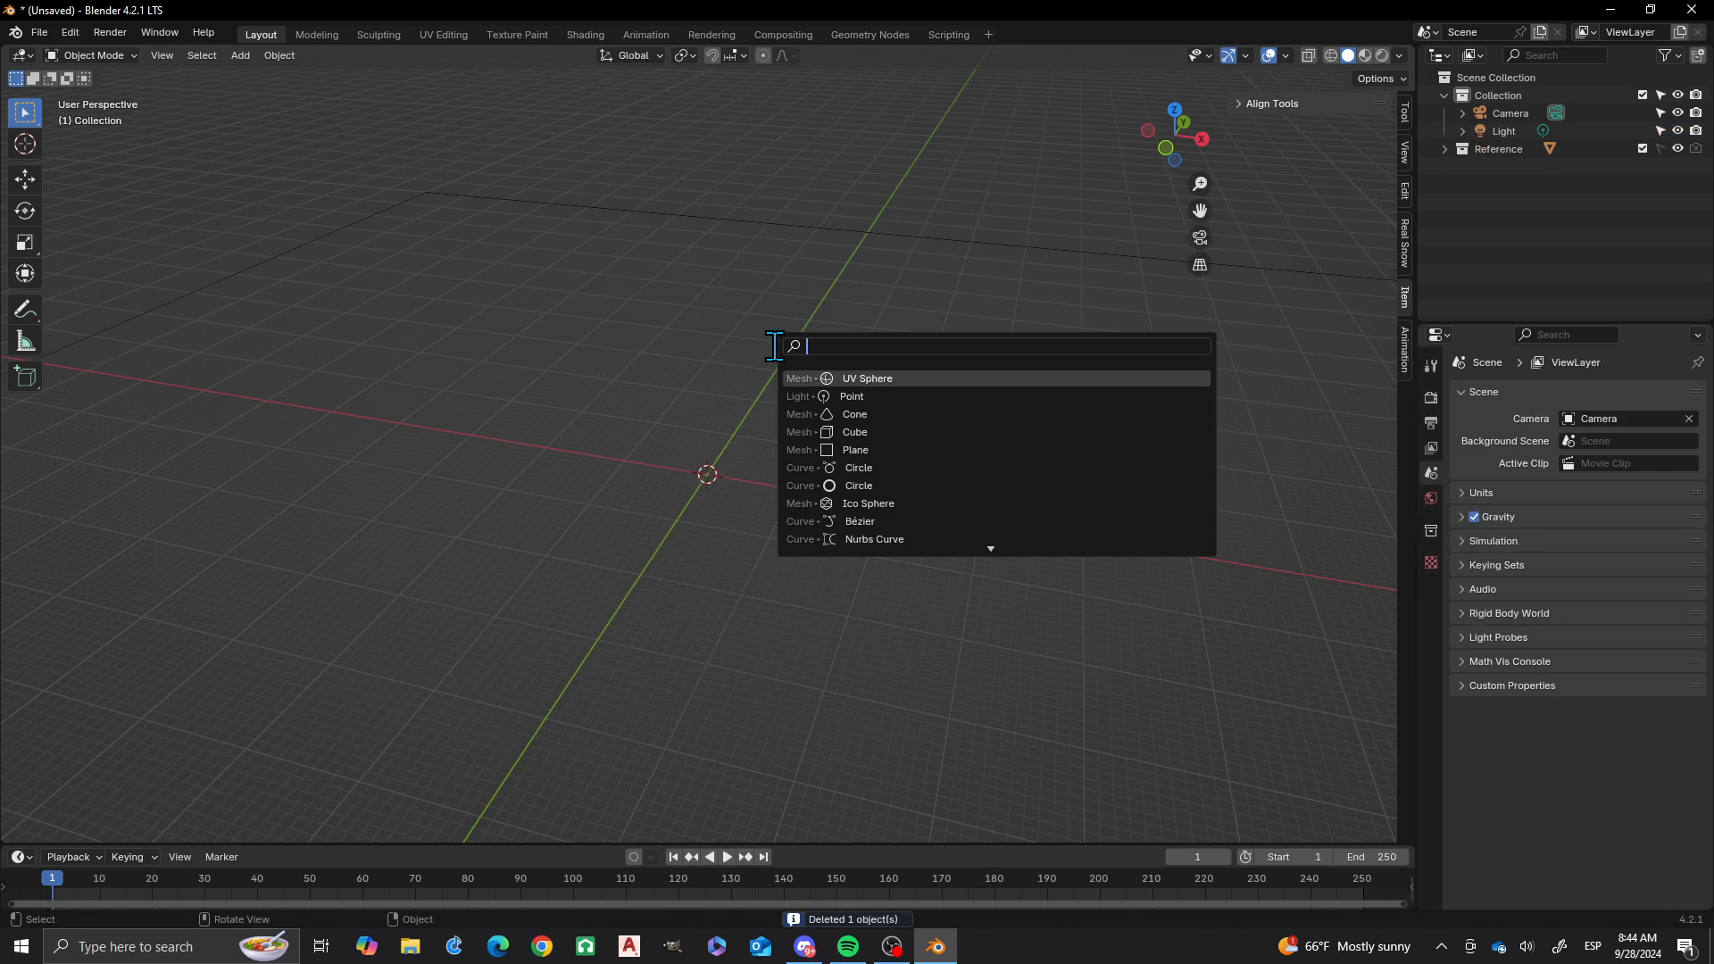
text(uv sp)
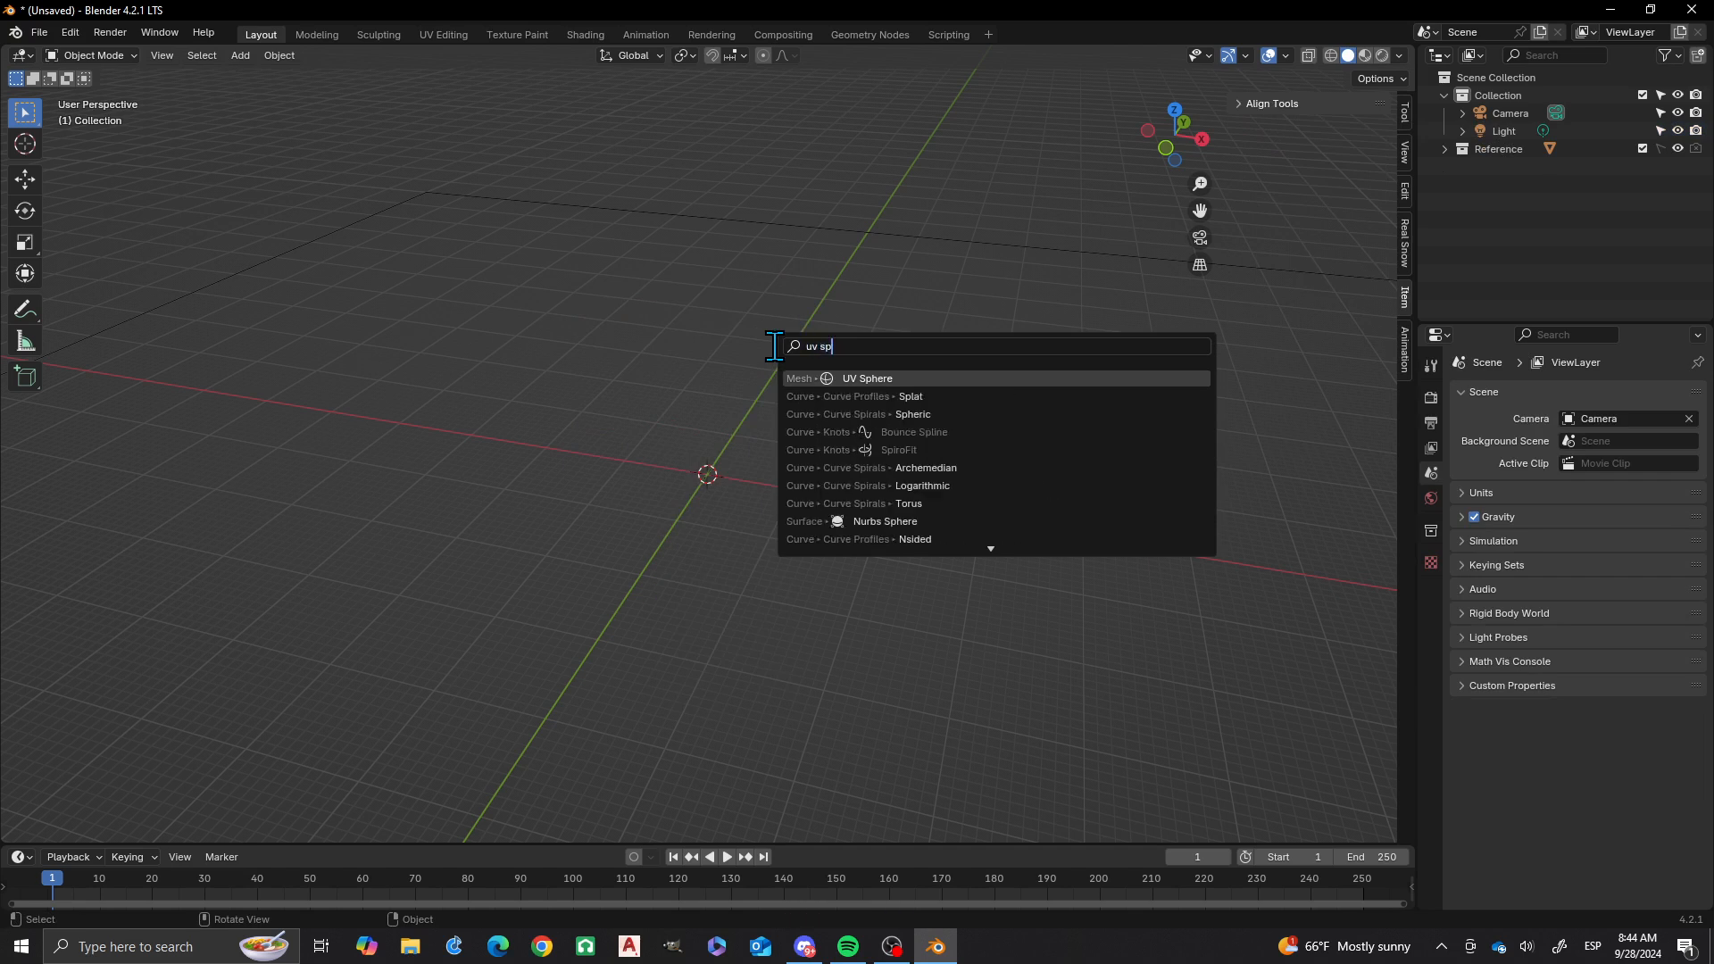
text(here)
key(Return)
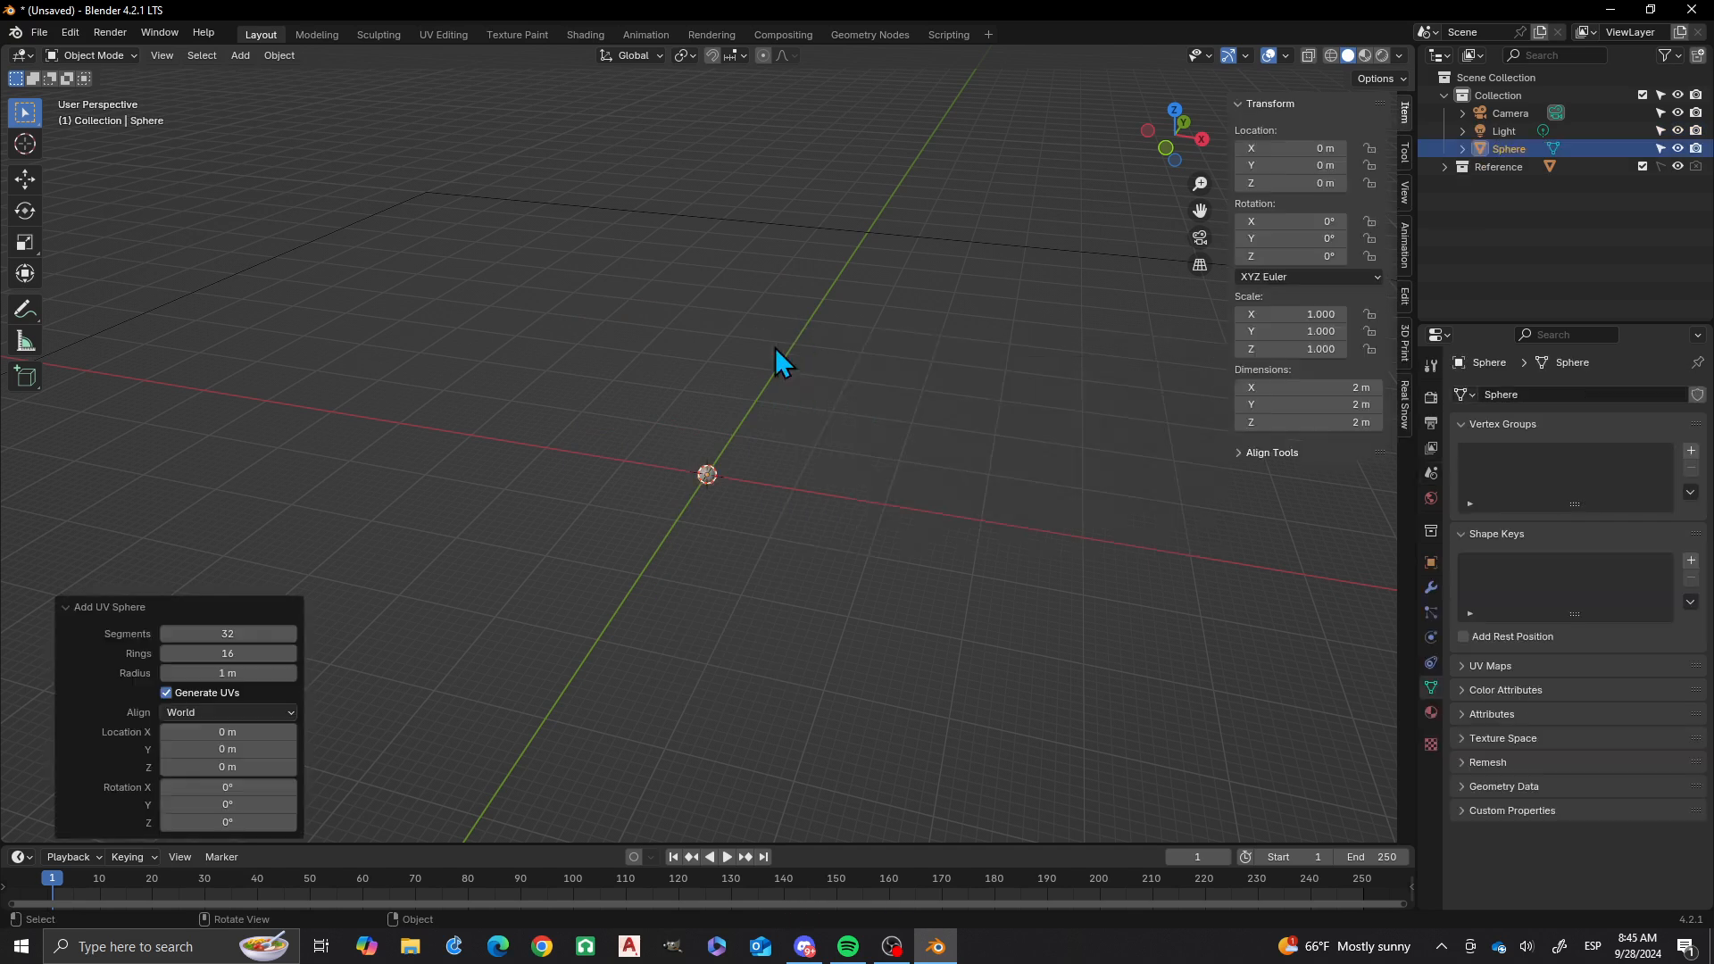
- Set the new sphere's radius to 50 m and switch to the front orthographic view
click(230, 636)
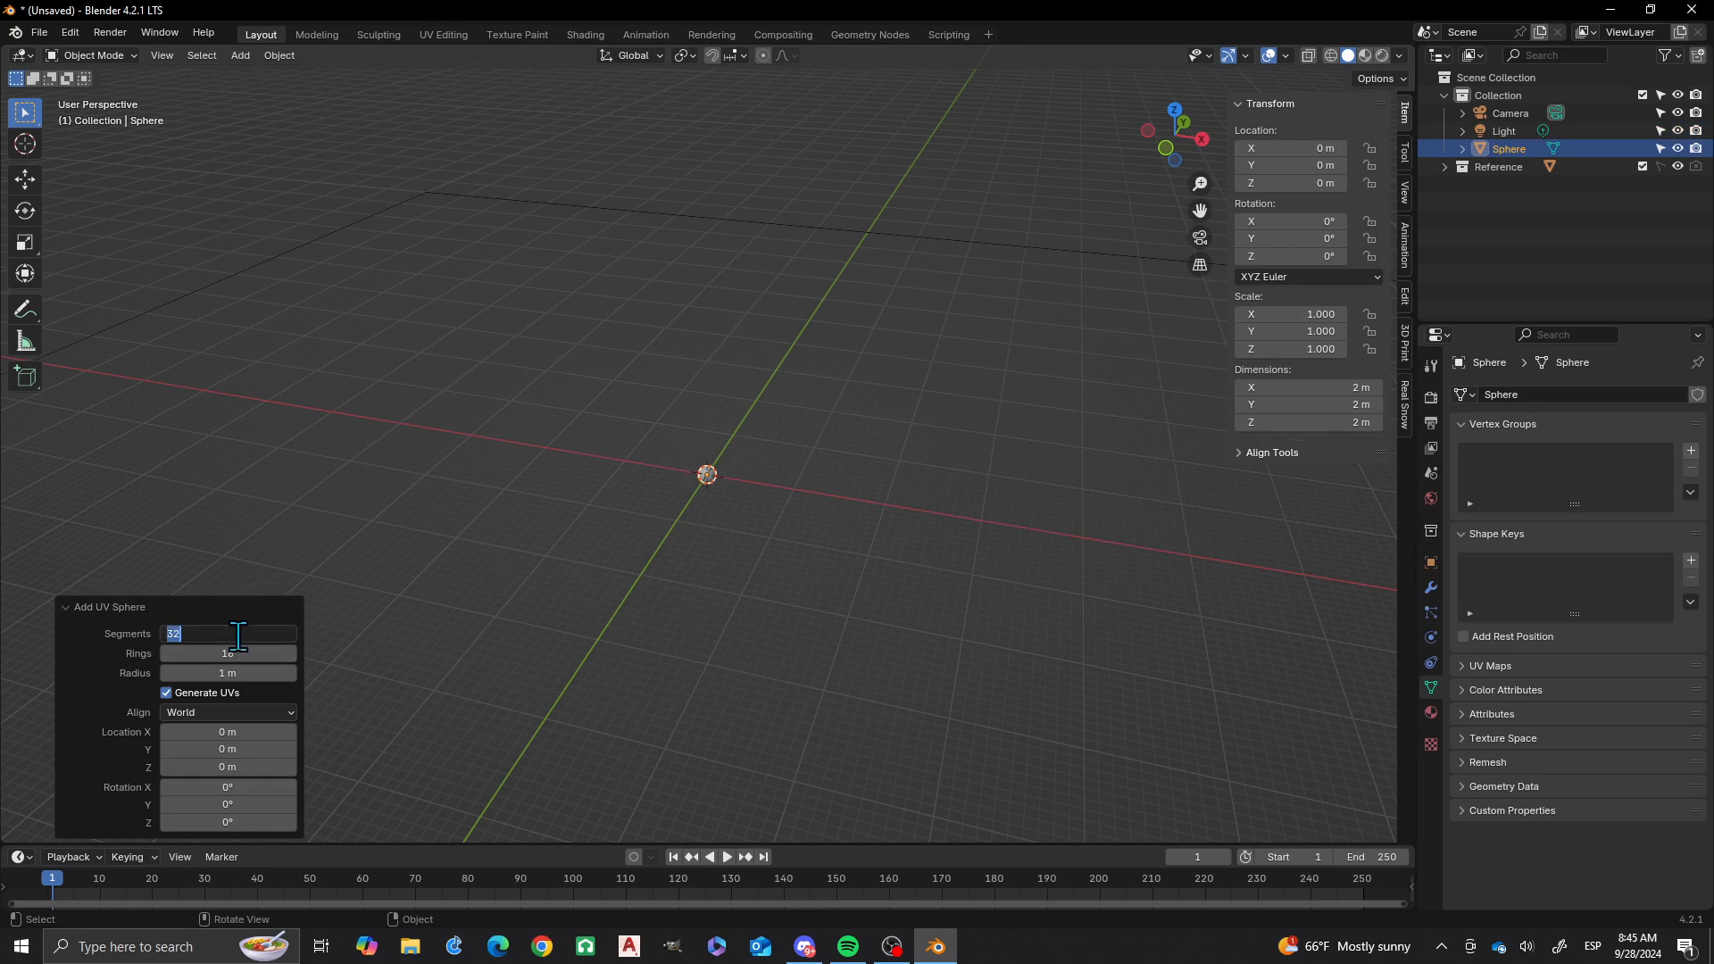
key(Escape)
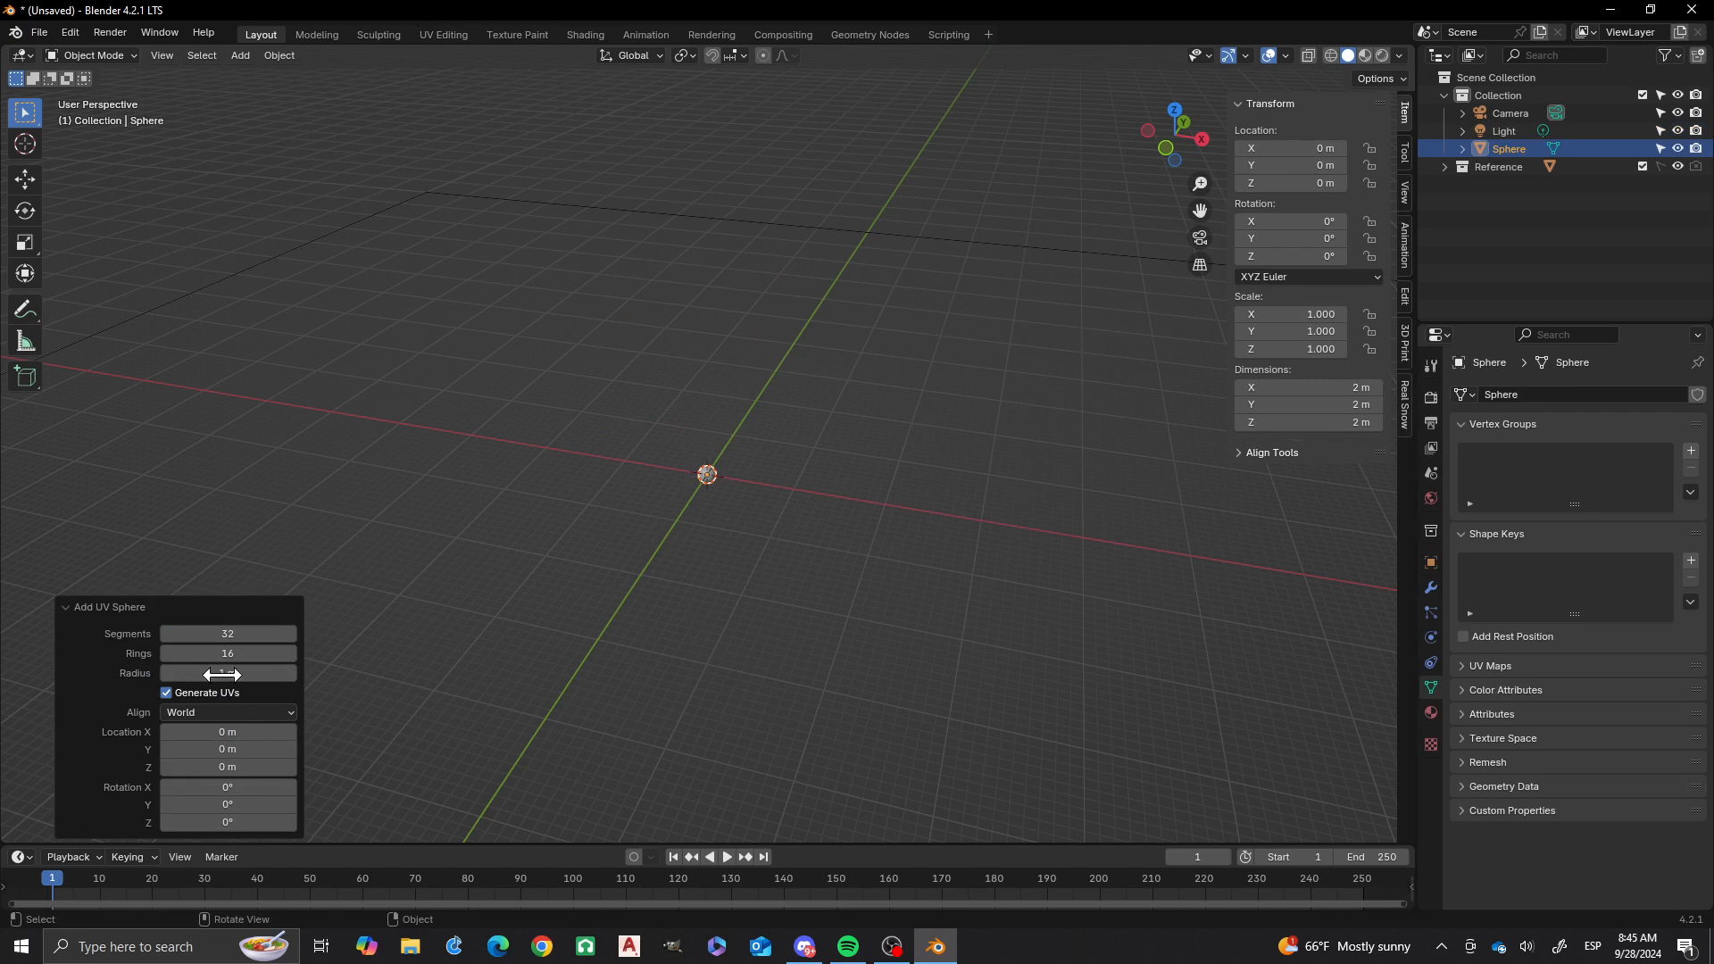
click(223, 674)
text(50)
key(Return)
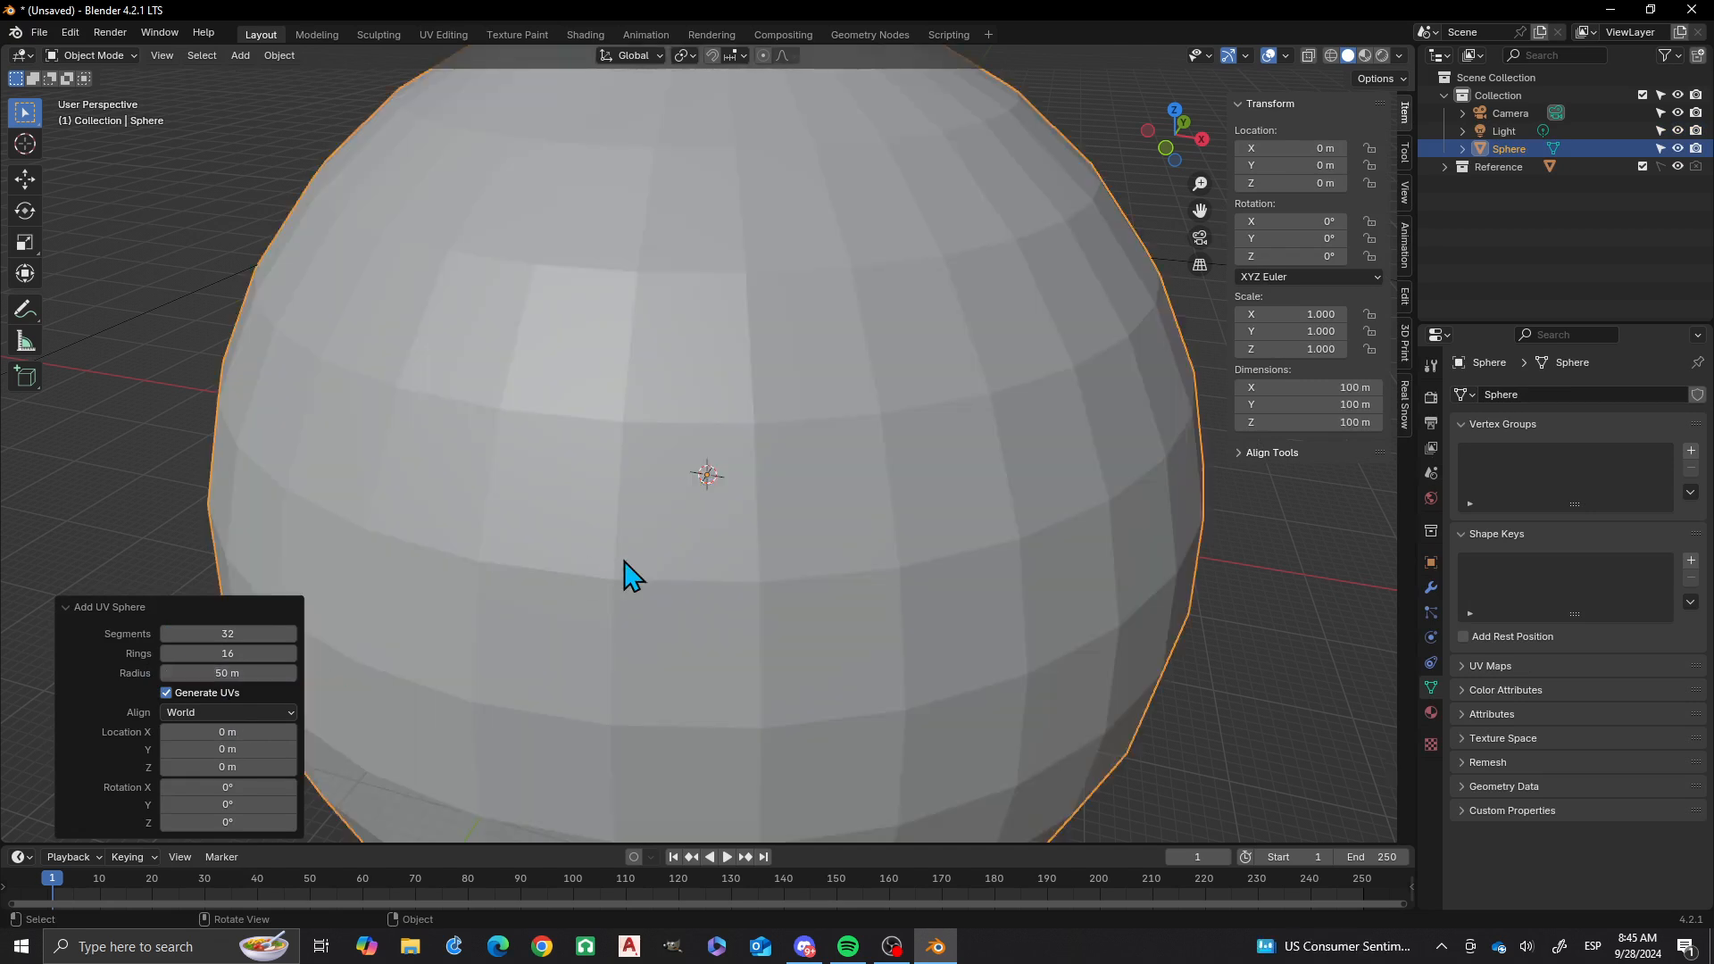
scroll(652, 564, down, 5)
middle_drag(737, 620, 785, 593)
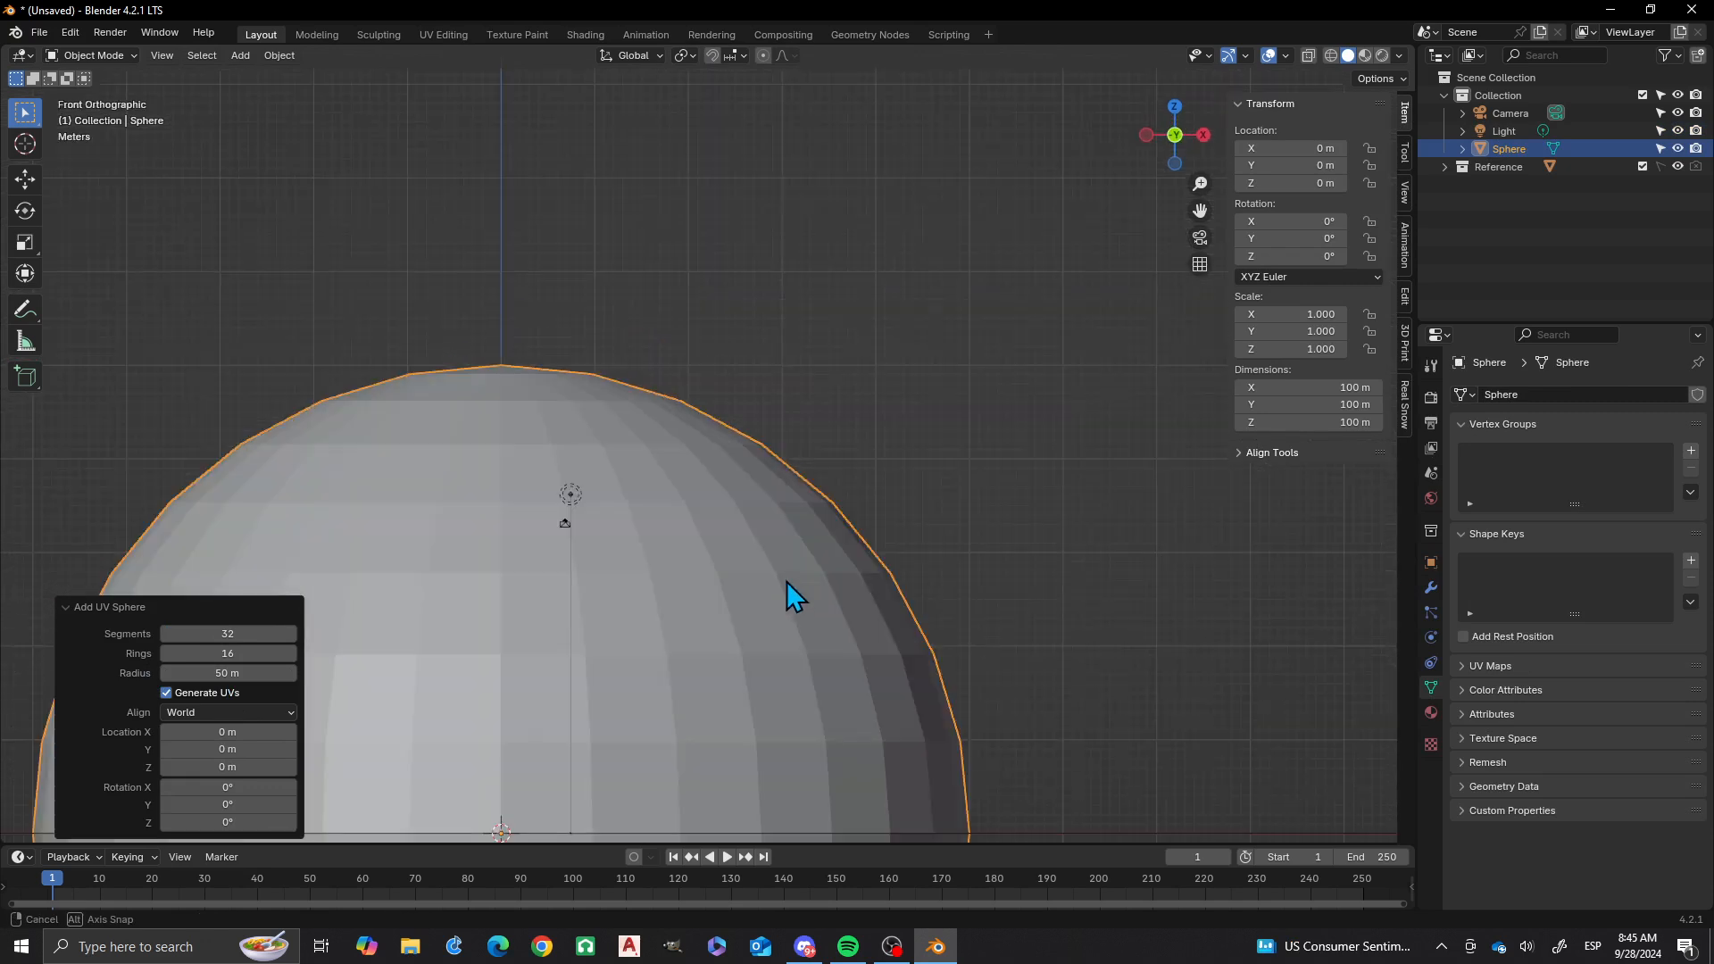
key(KP_1)
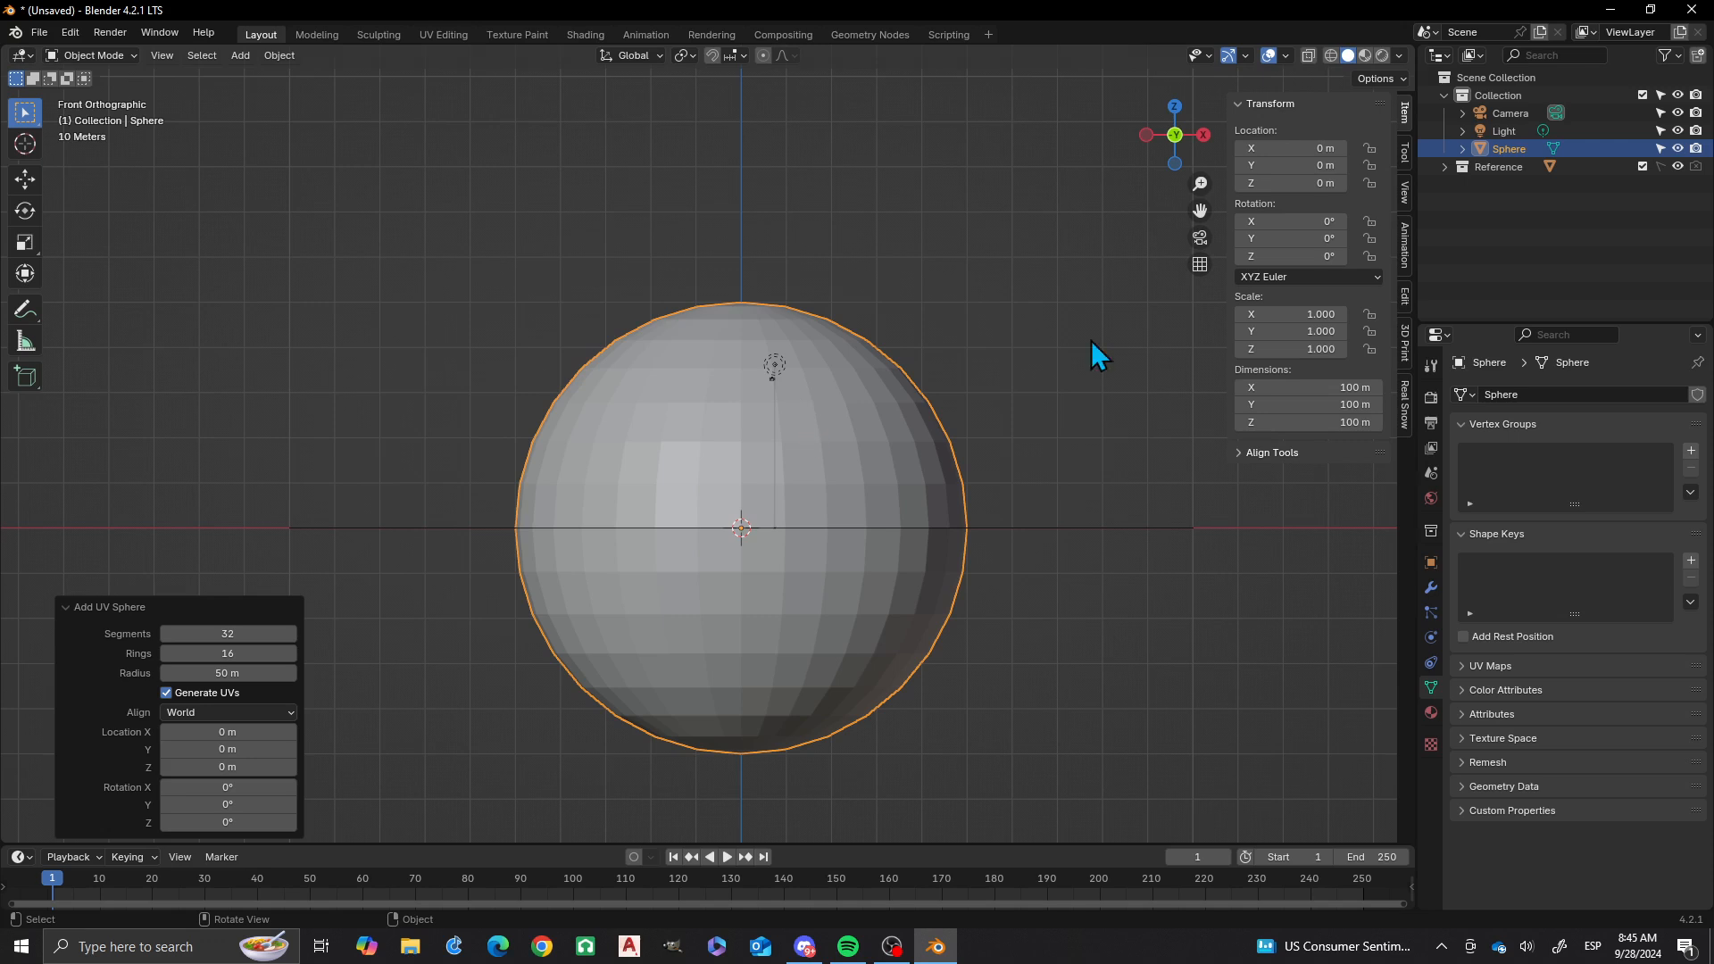
- Rename both the sphere object and its mesh data as Pumpkin
double_click(1504, 148)
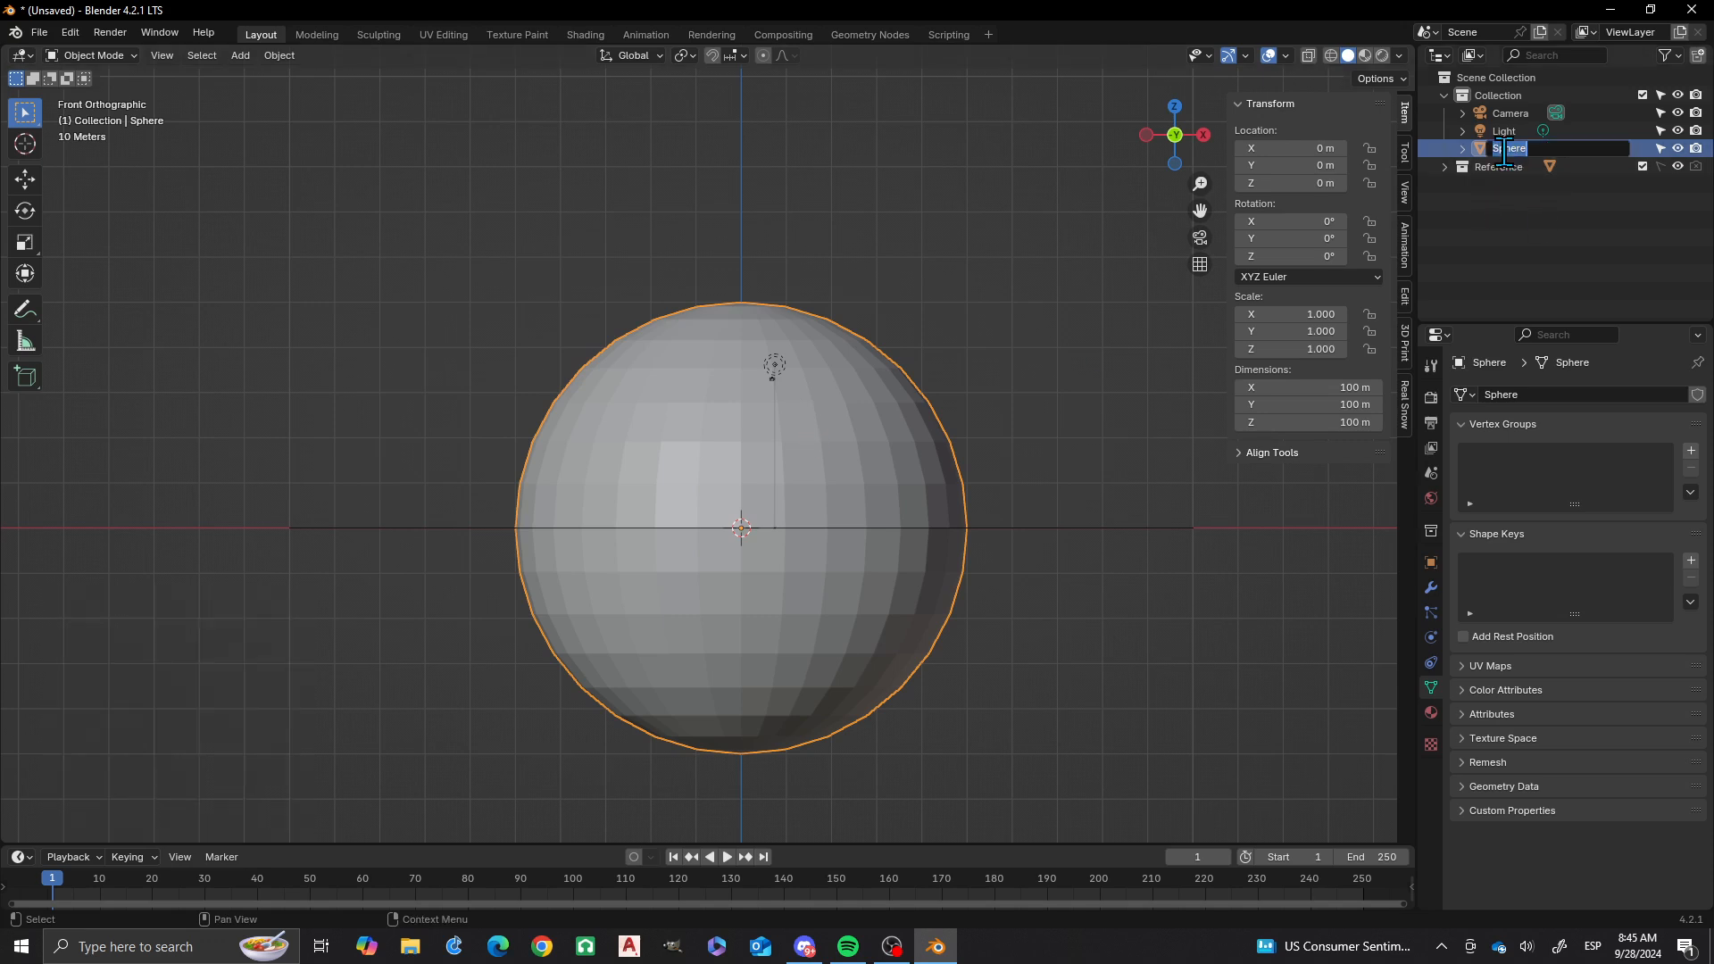
key(BackSpace)
text(Pumpkin)
key(Return)
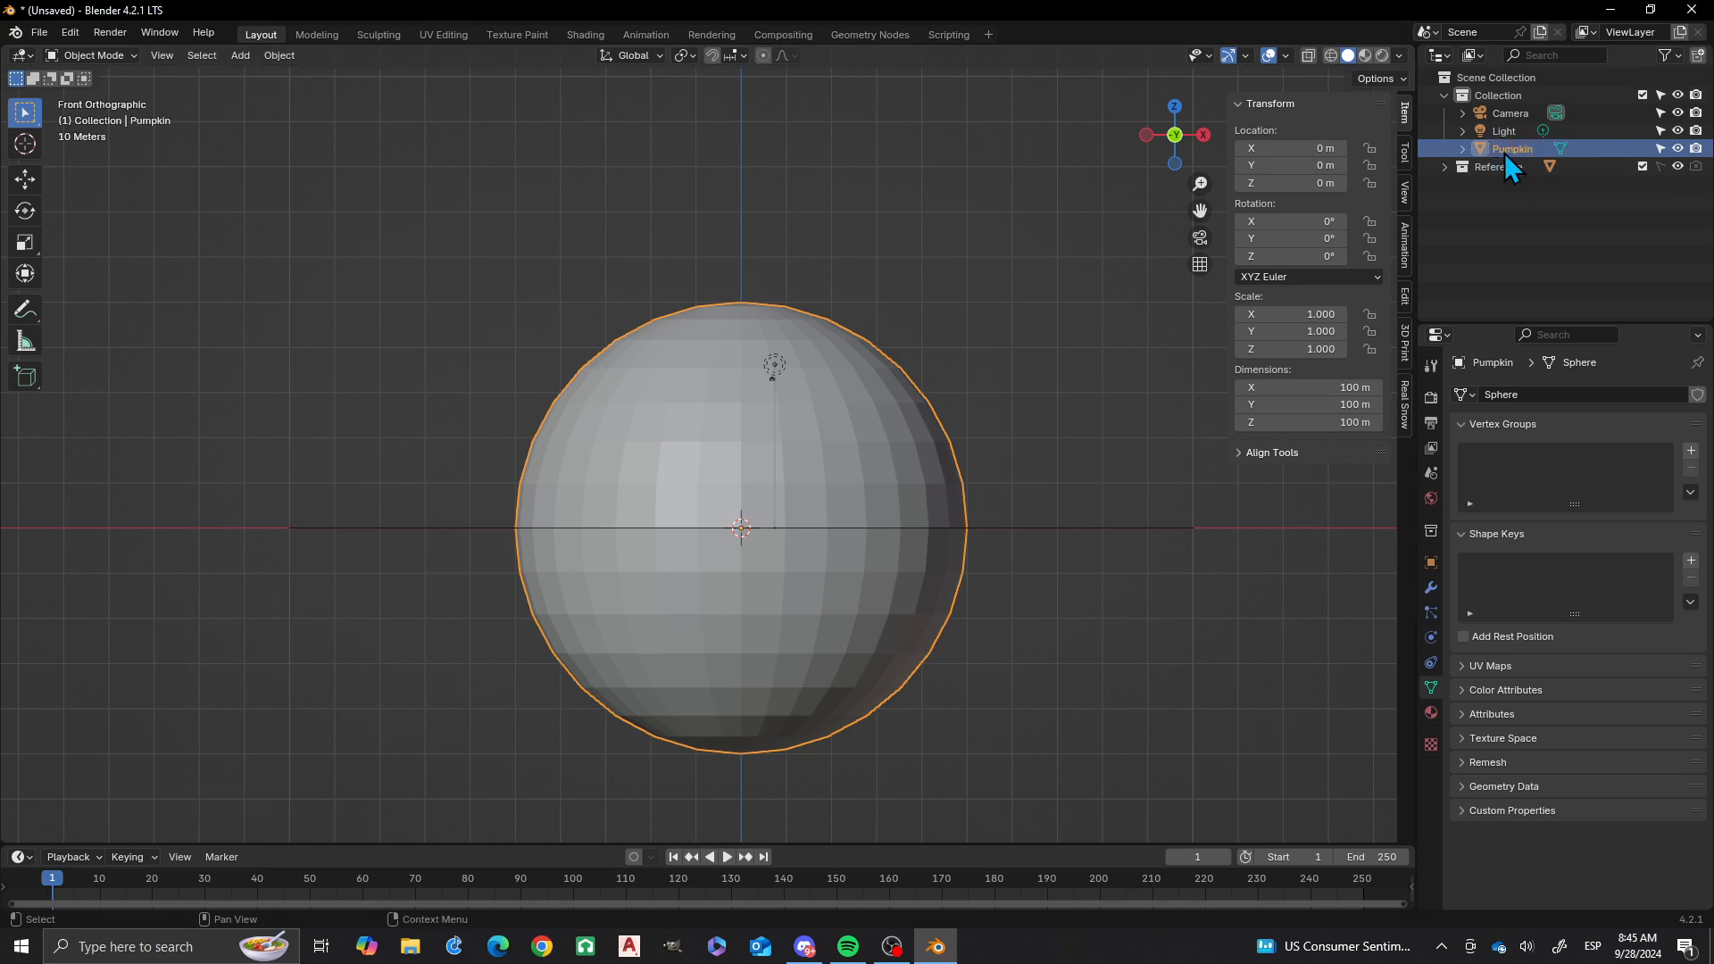
click(1462, 149)
double_click(1522, 167)
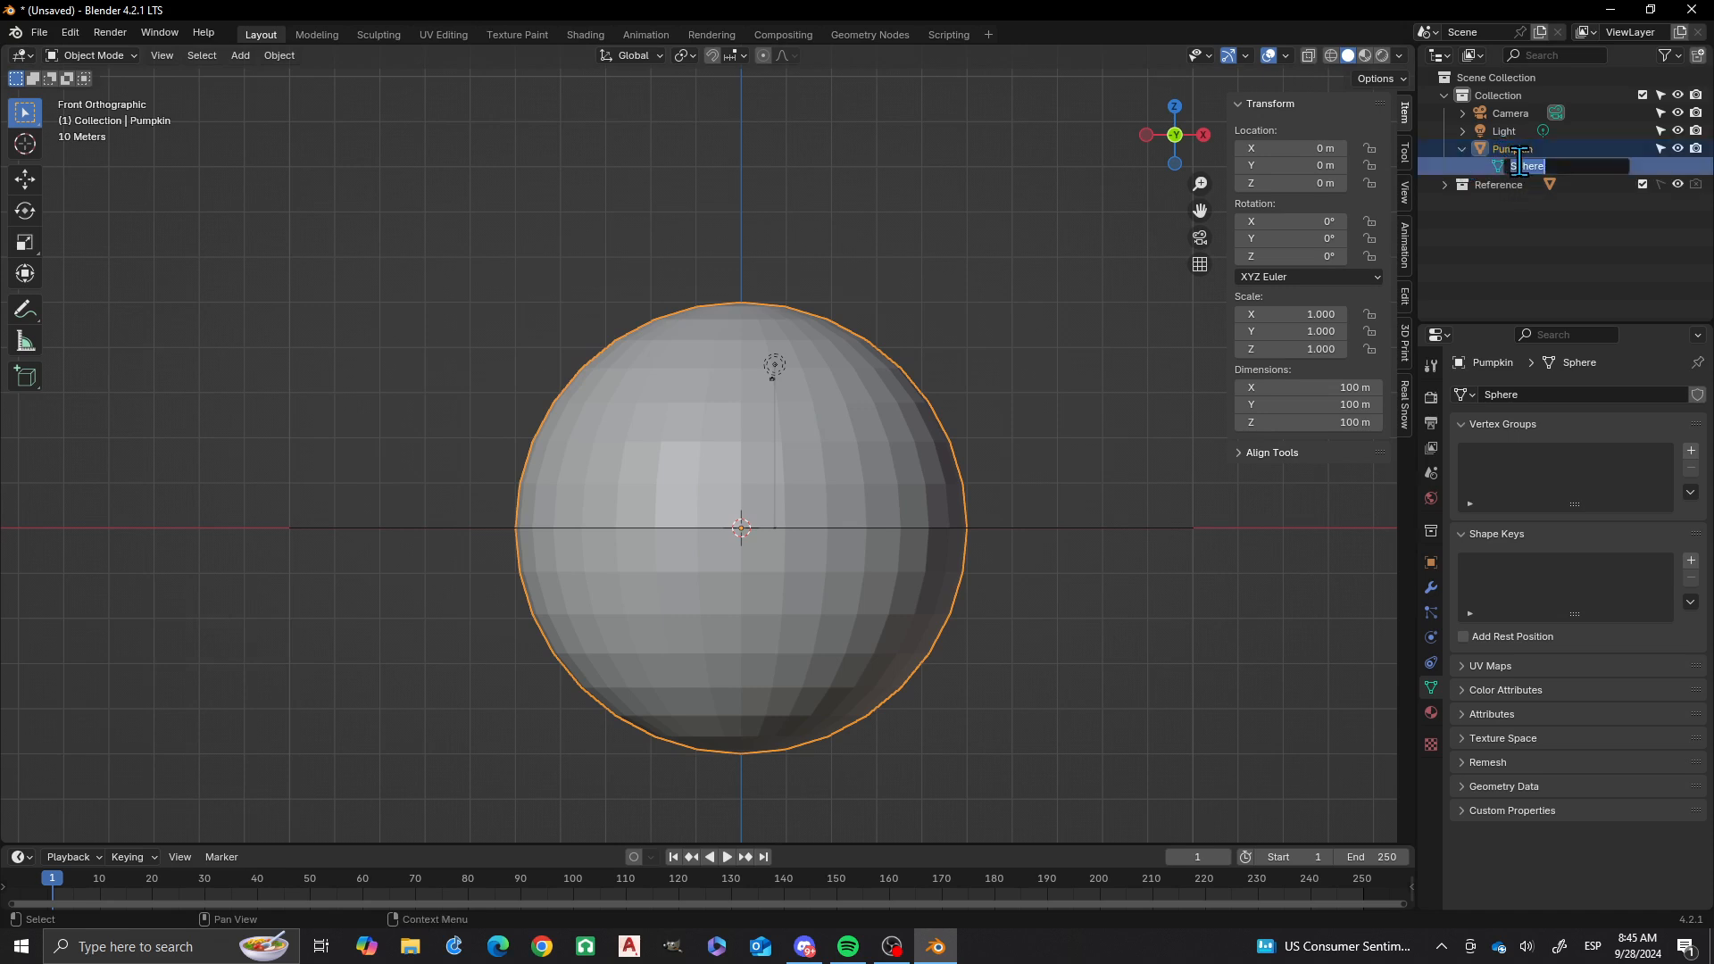
text(Pumpkin)
key(Return)
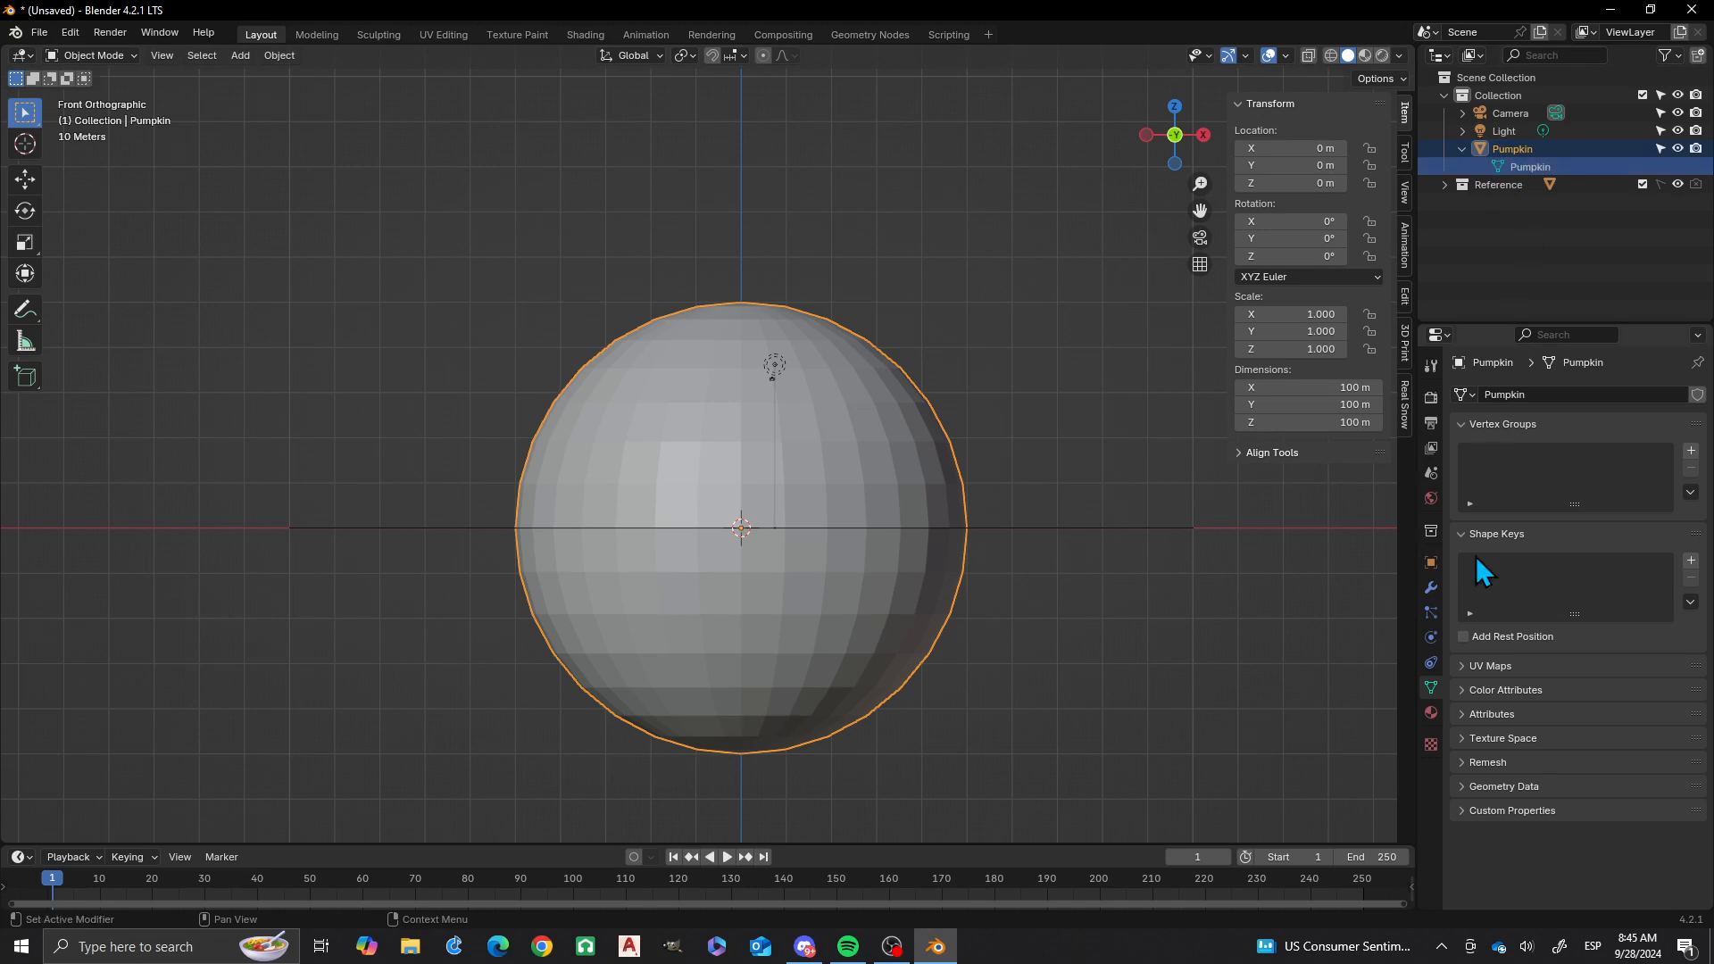
- Assign the existing material named Material to the sphere and rename that material as Pumpkin
click(1430, 713)
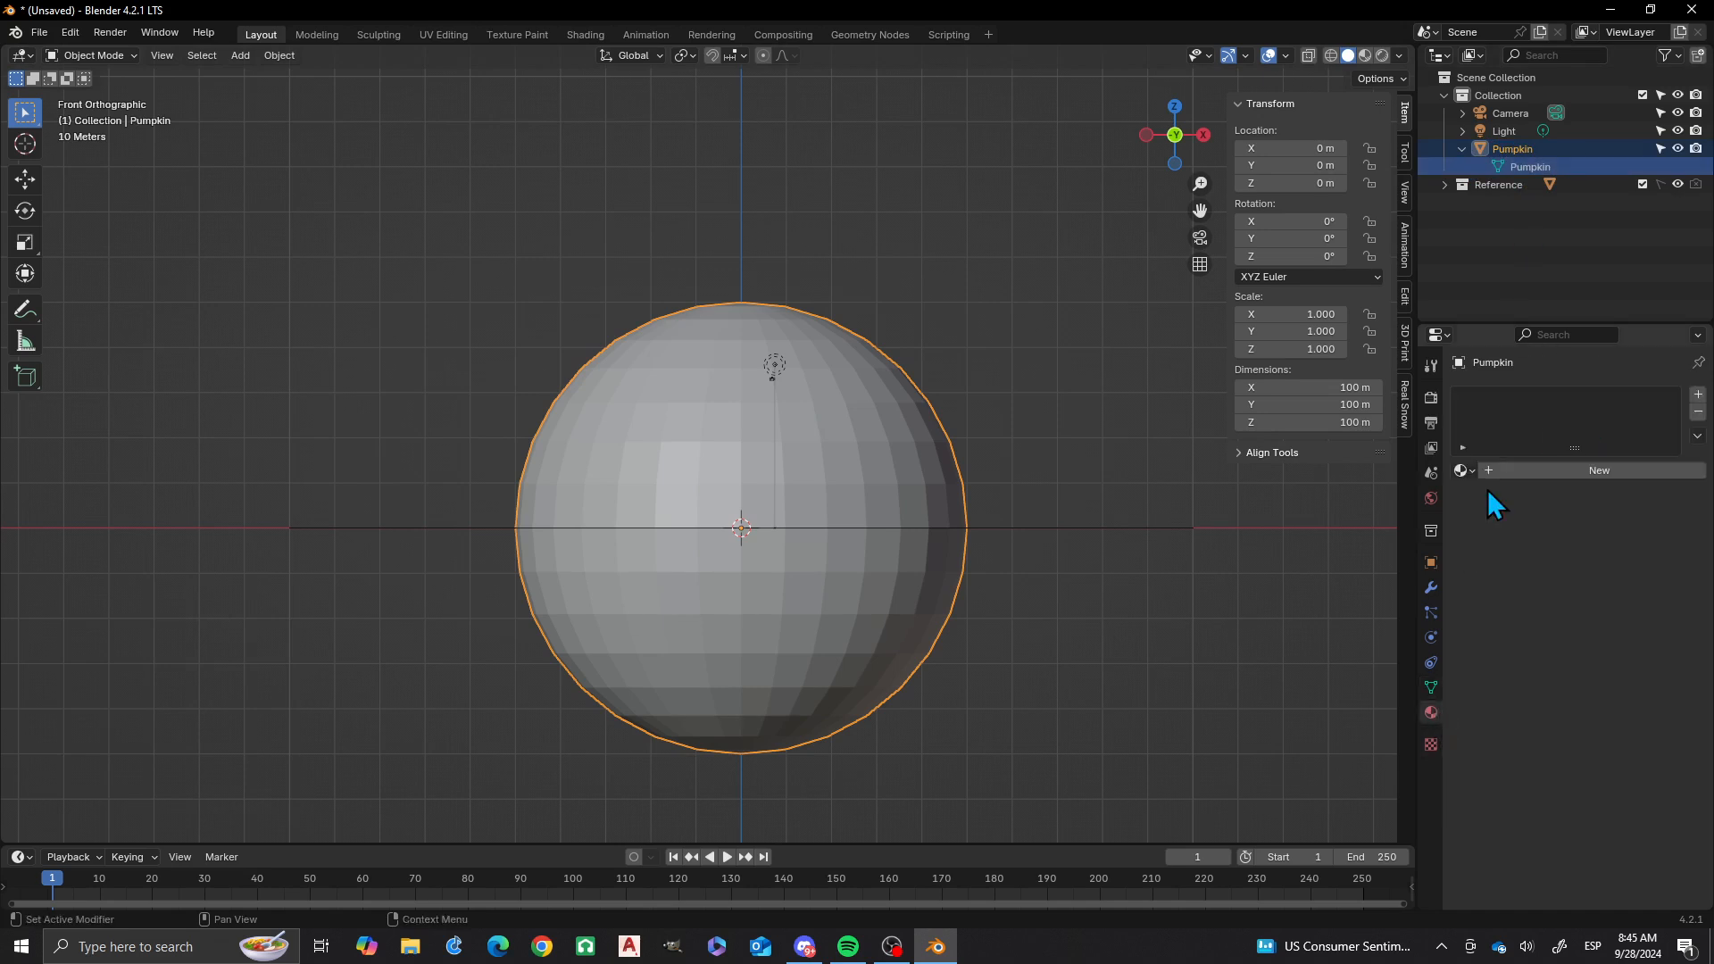
click(1464, 470)
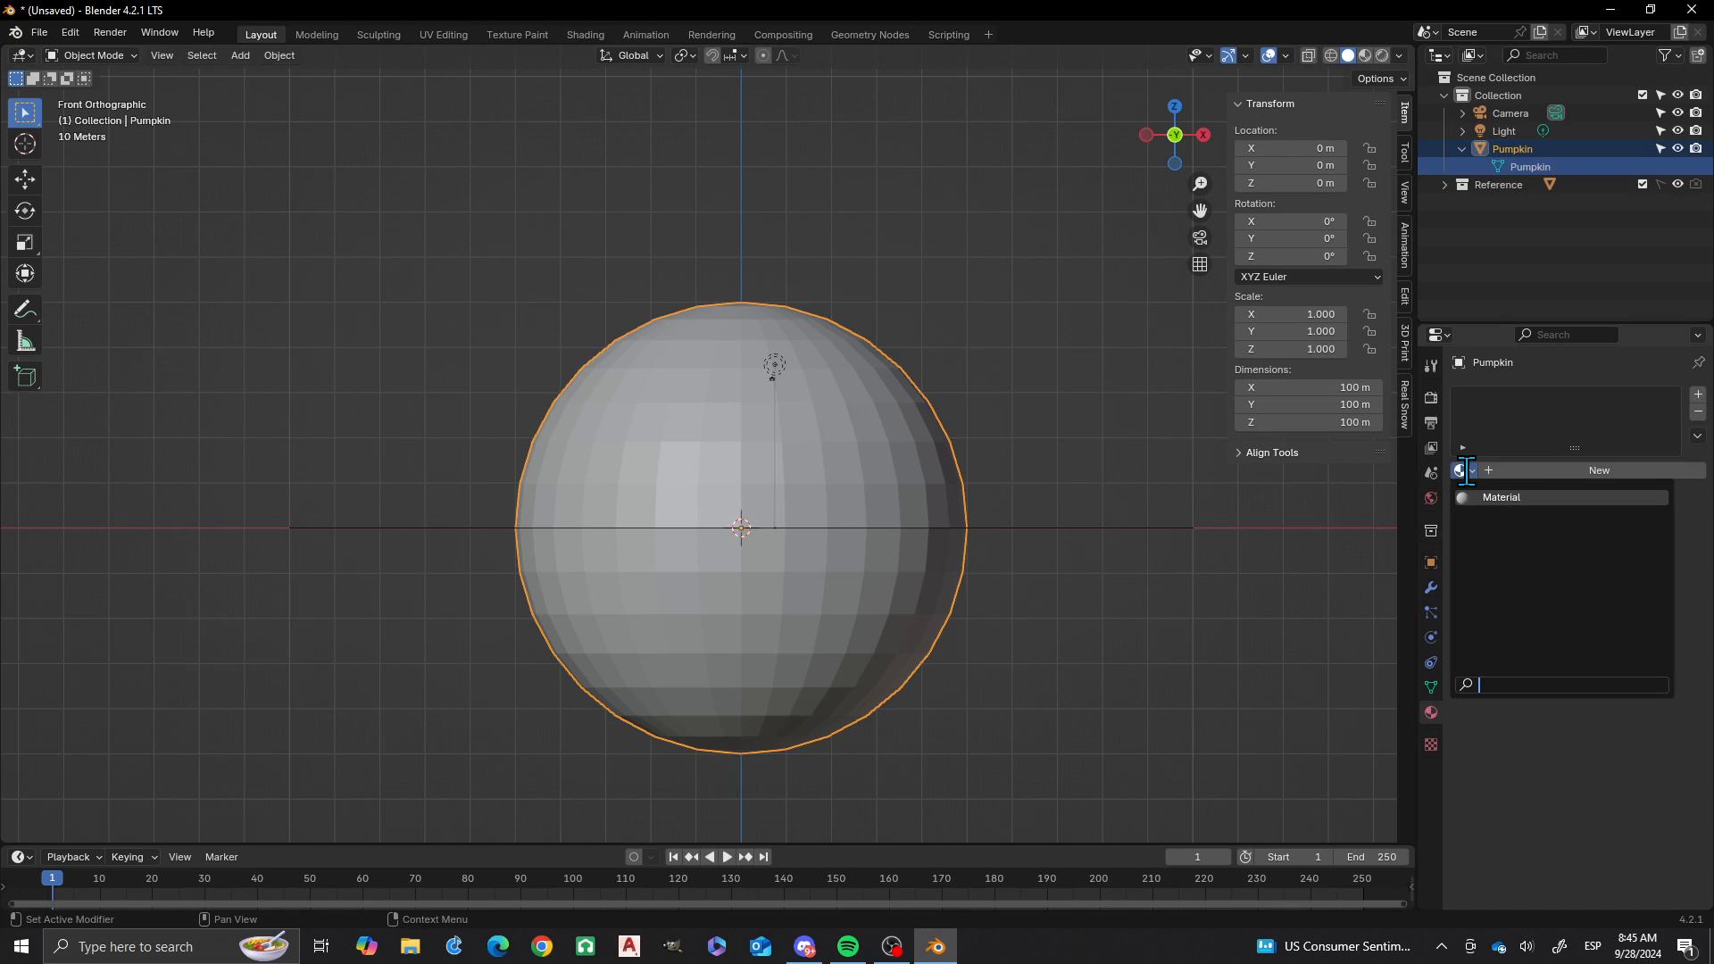
click(1511, 499)
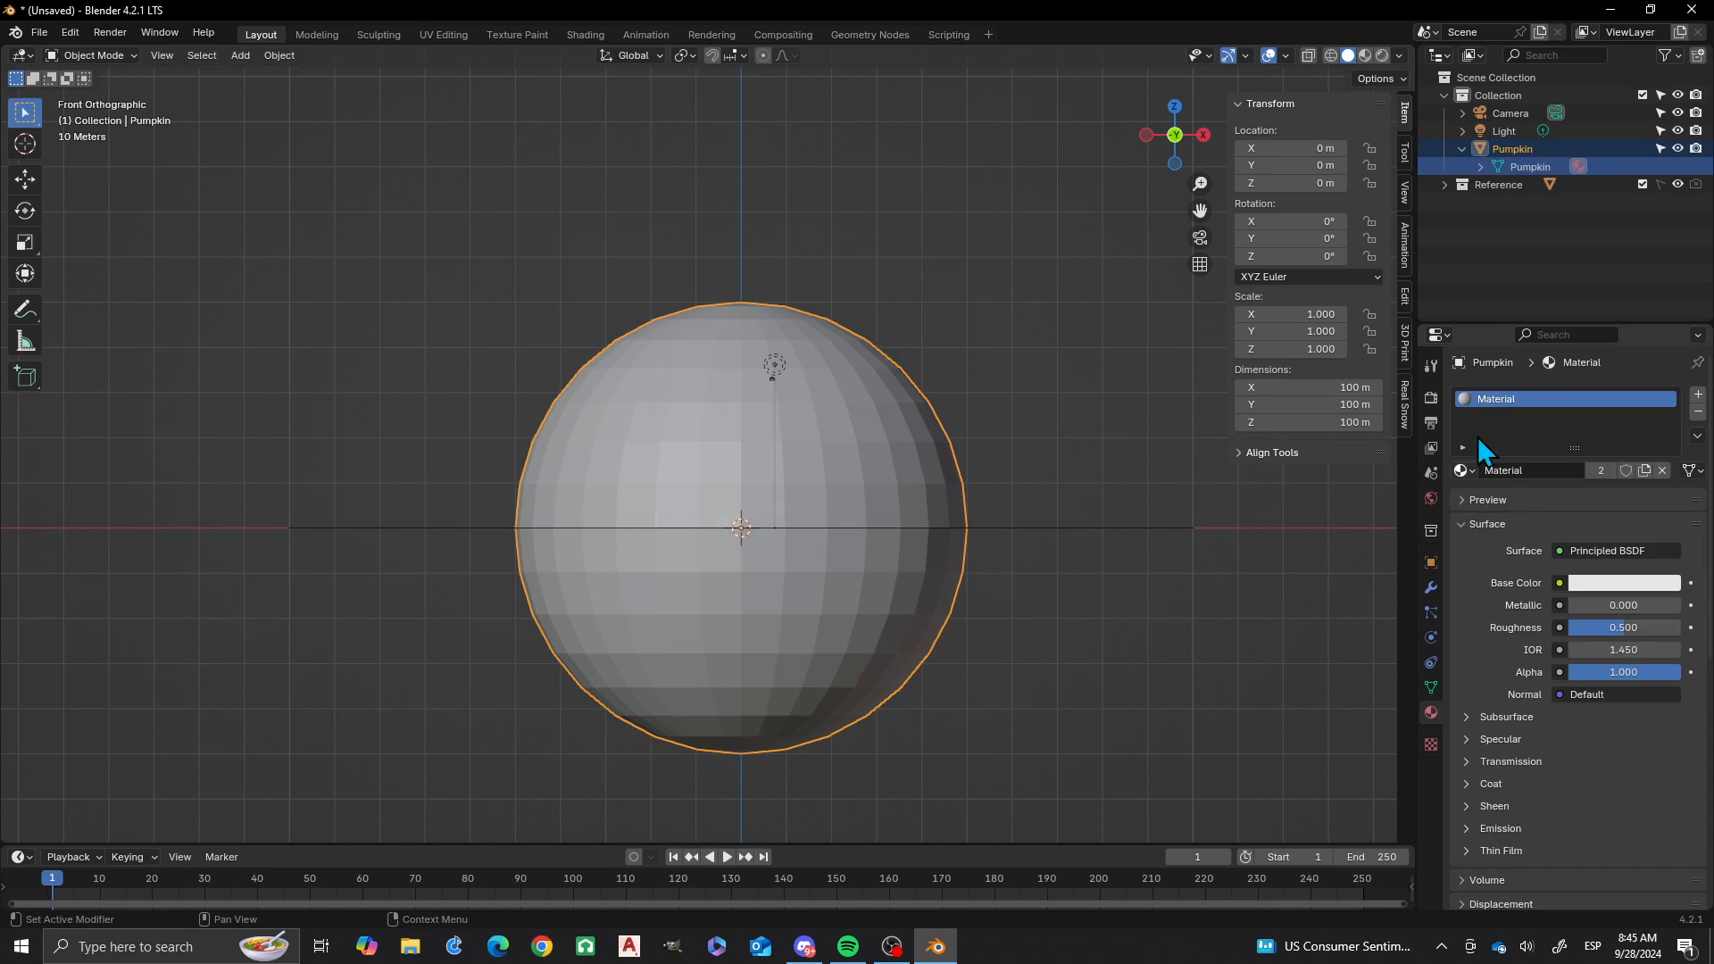
click(1529, 474)
text(Pumpkin)
key(Return)
- Set the Pumpkin material's base color to yellow-orange (hex E7AD3D) and copy it to the material's viewport display color
click(1605, 584)
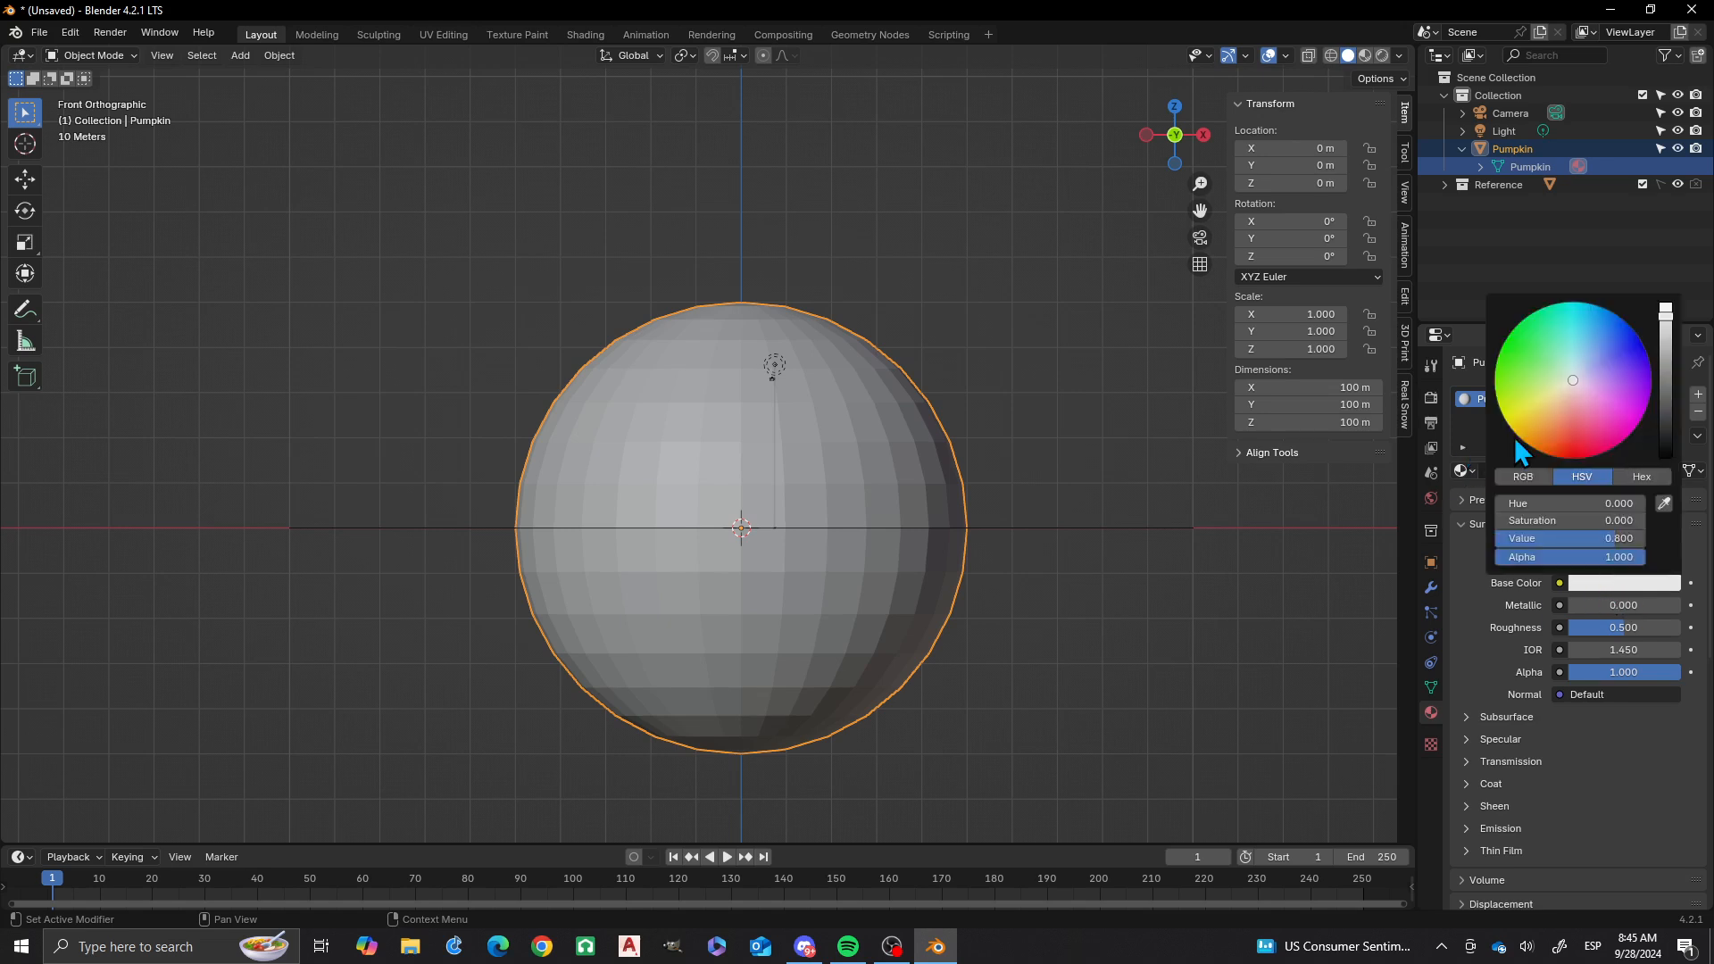
drag(1562, 402, 1536, 424)
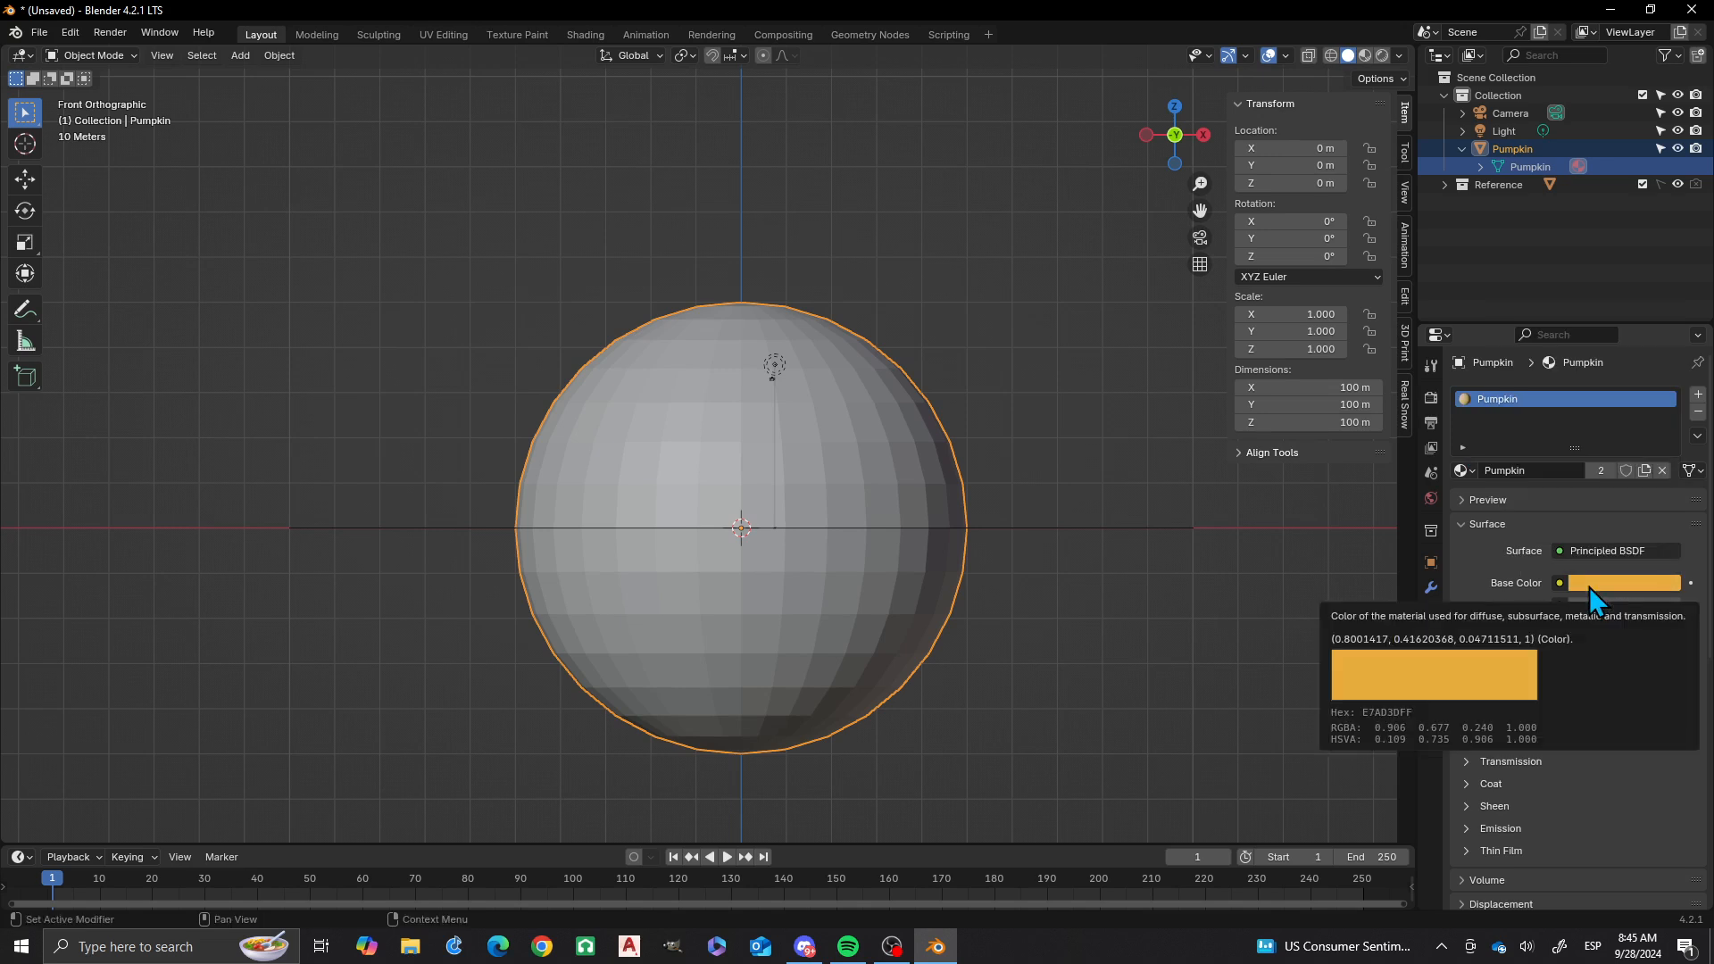
scroll(1507, 452, down, 5)
scroll(1509, 473, down, 5)
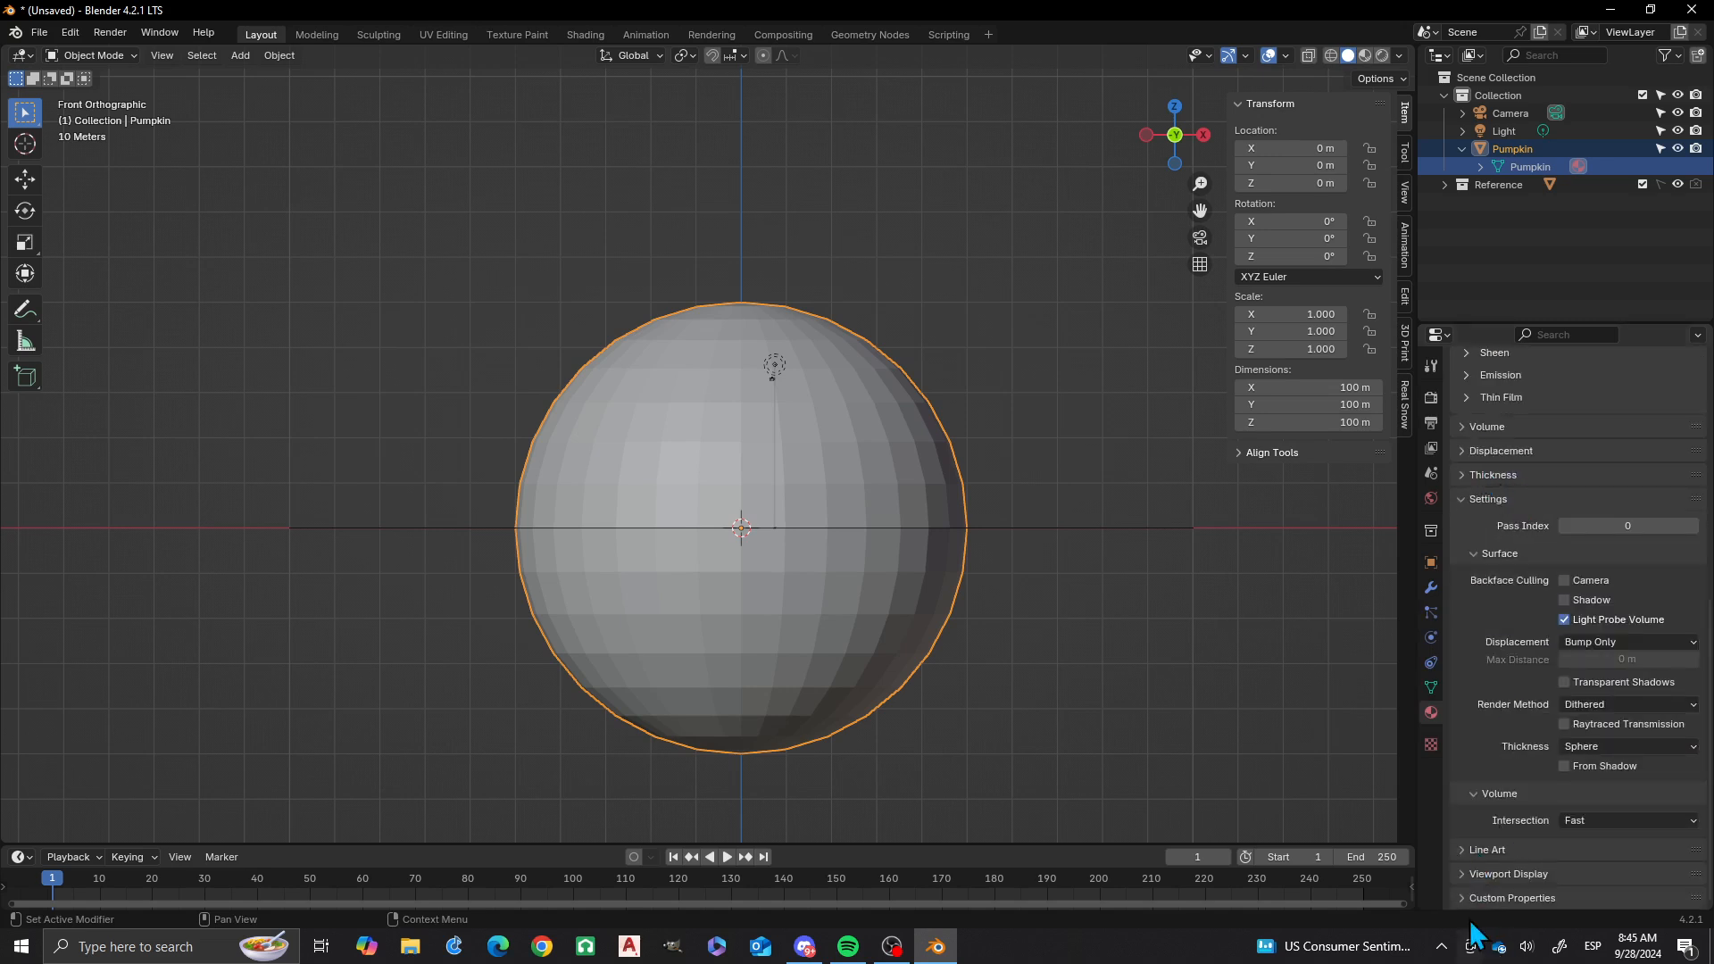
click(1464, 875)
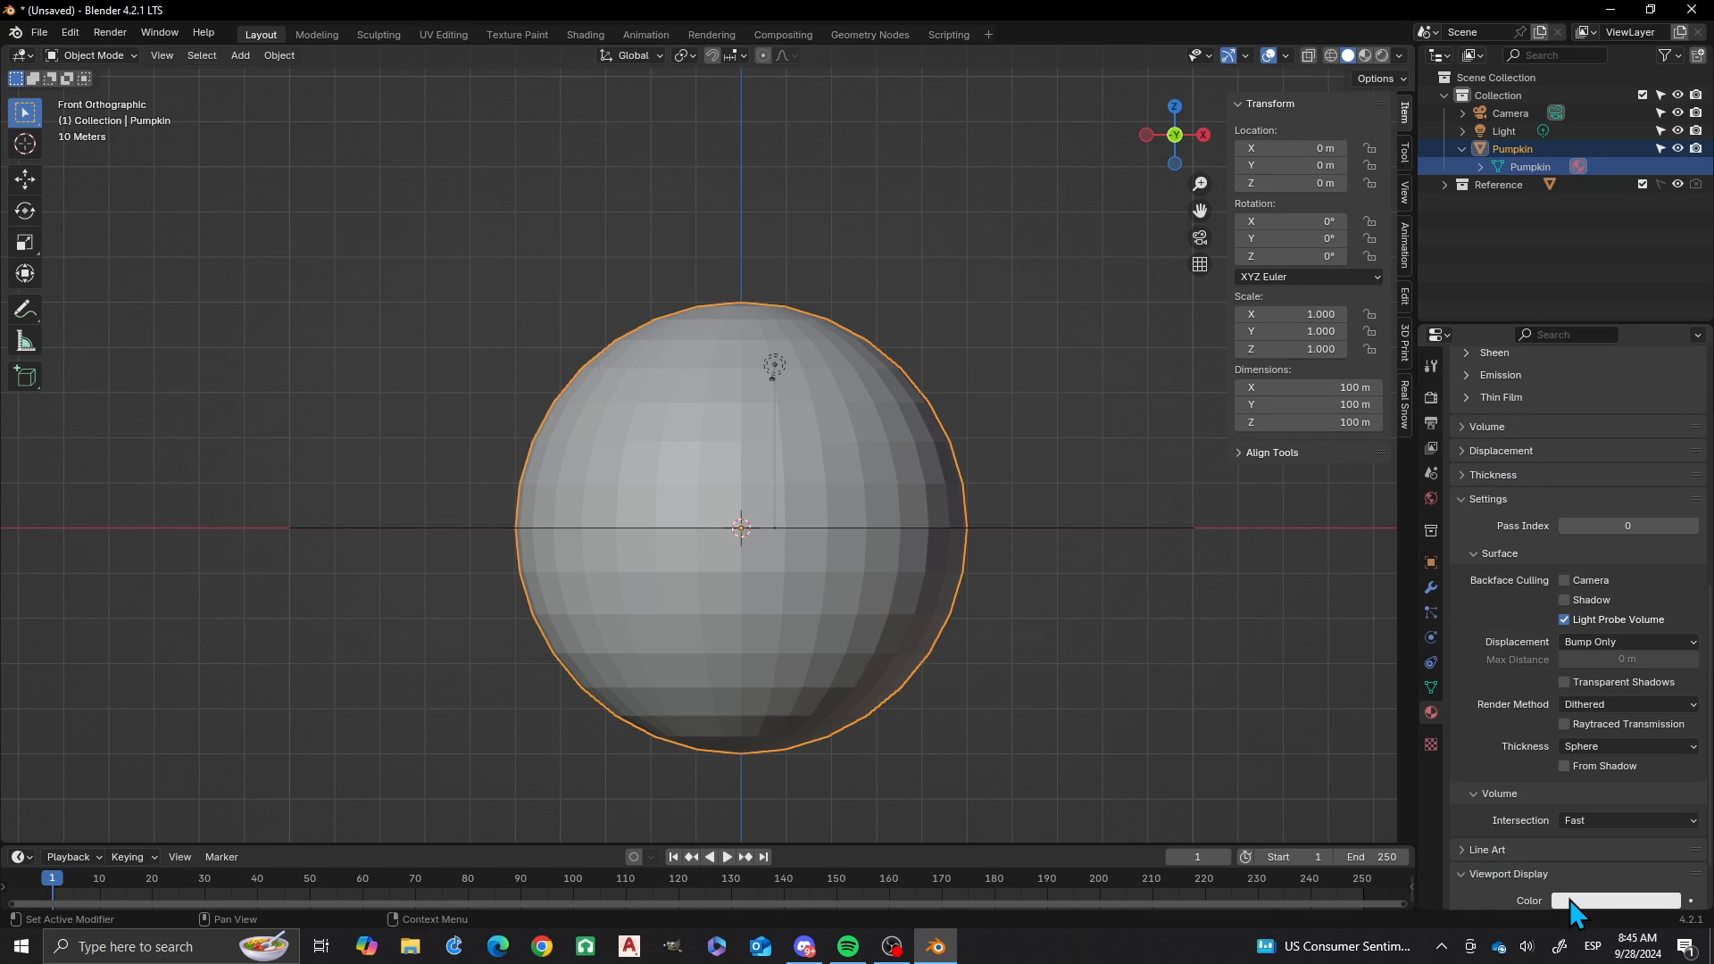
key(ctrl+v)
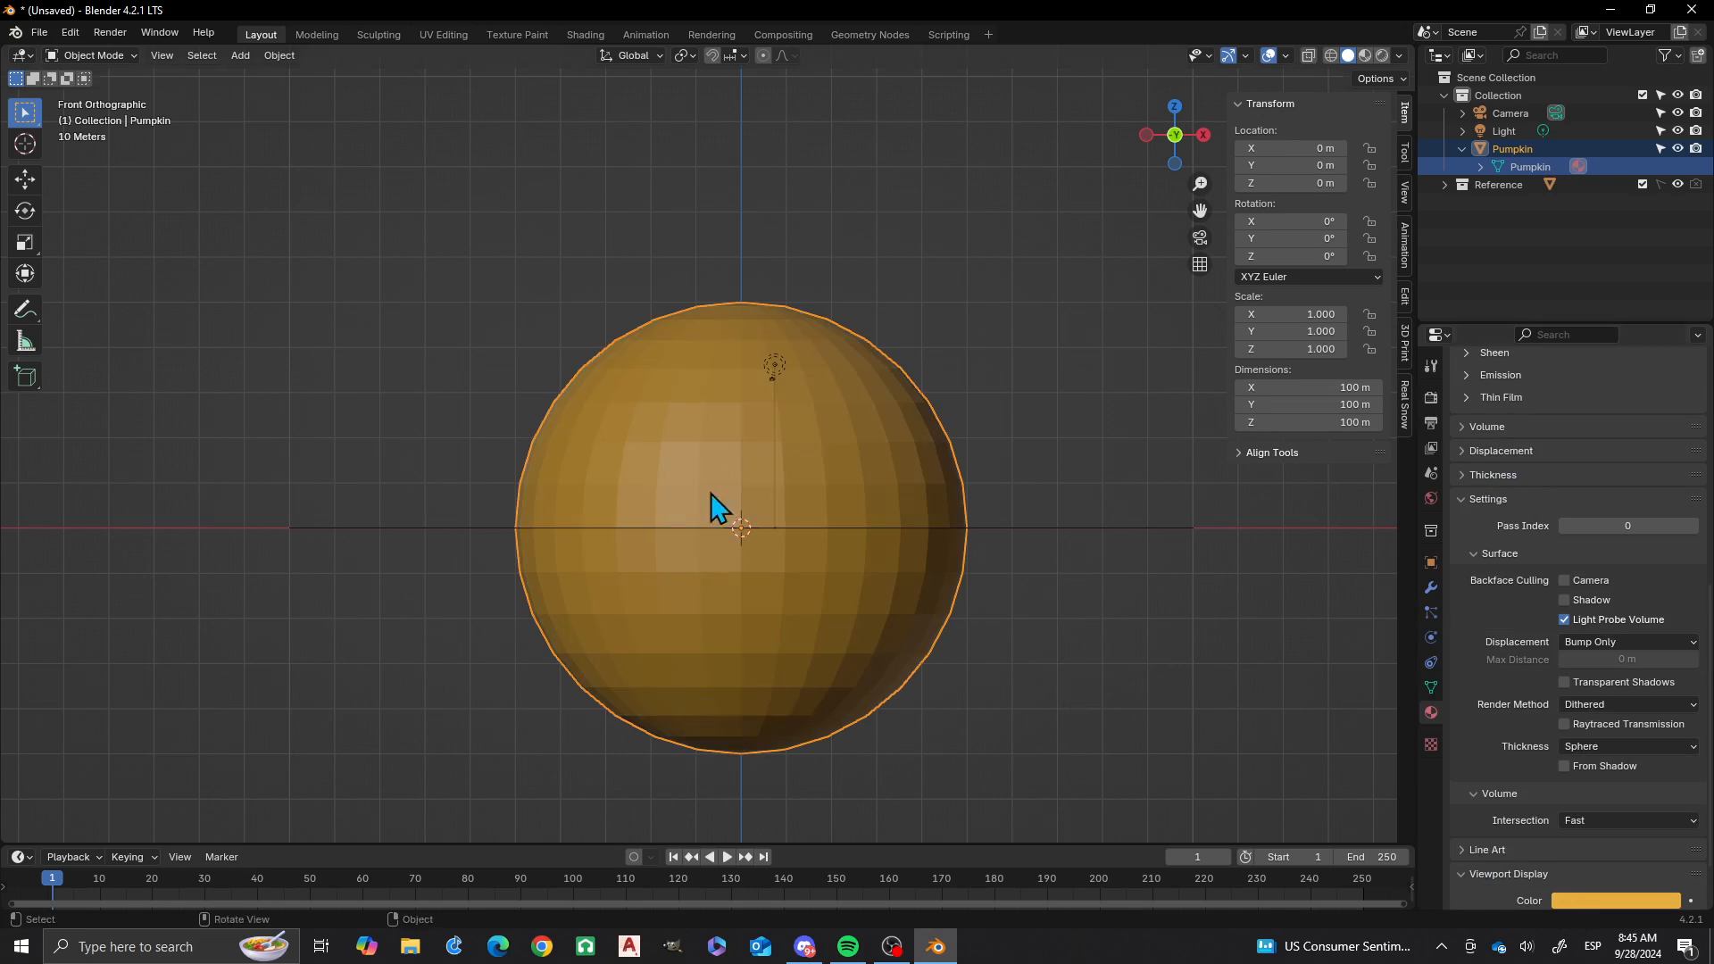
- Apply Shade Smooth to the pumpkin sphere
scroll(763, 439, down, 1)
shift+middle_drag(757, 423, 785, 580)
scroll(766, 485, down, 2)
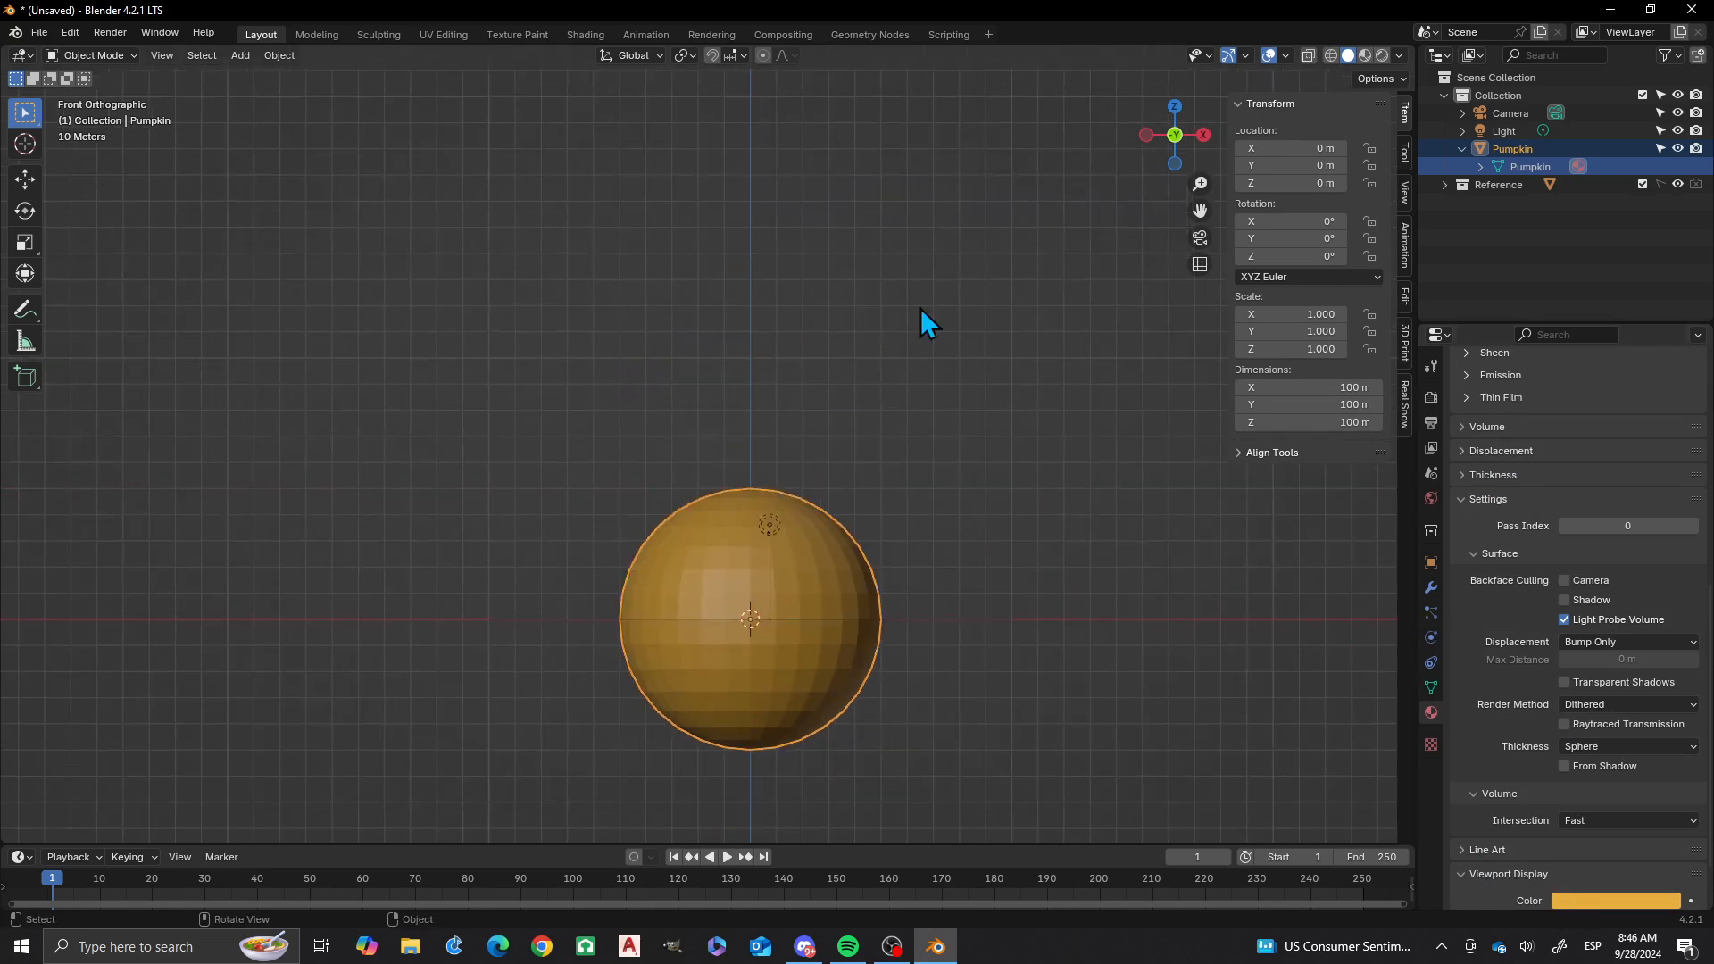
right_click(730, 533)
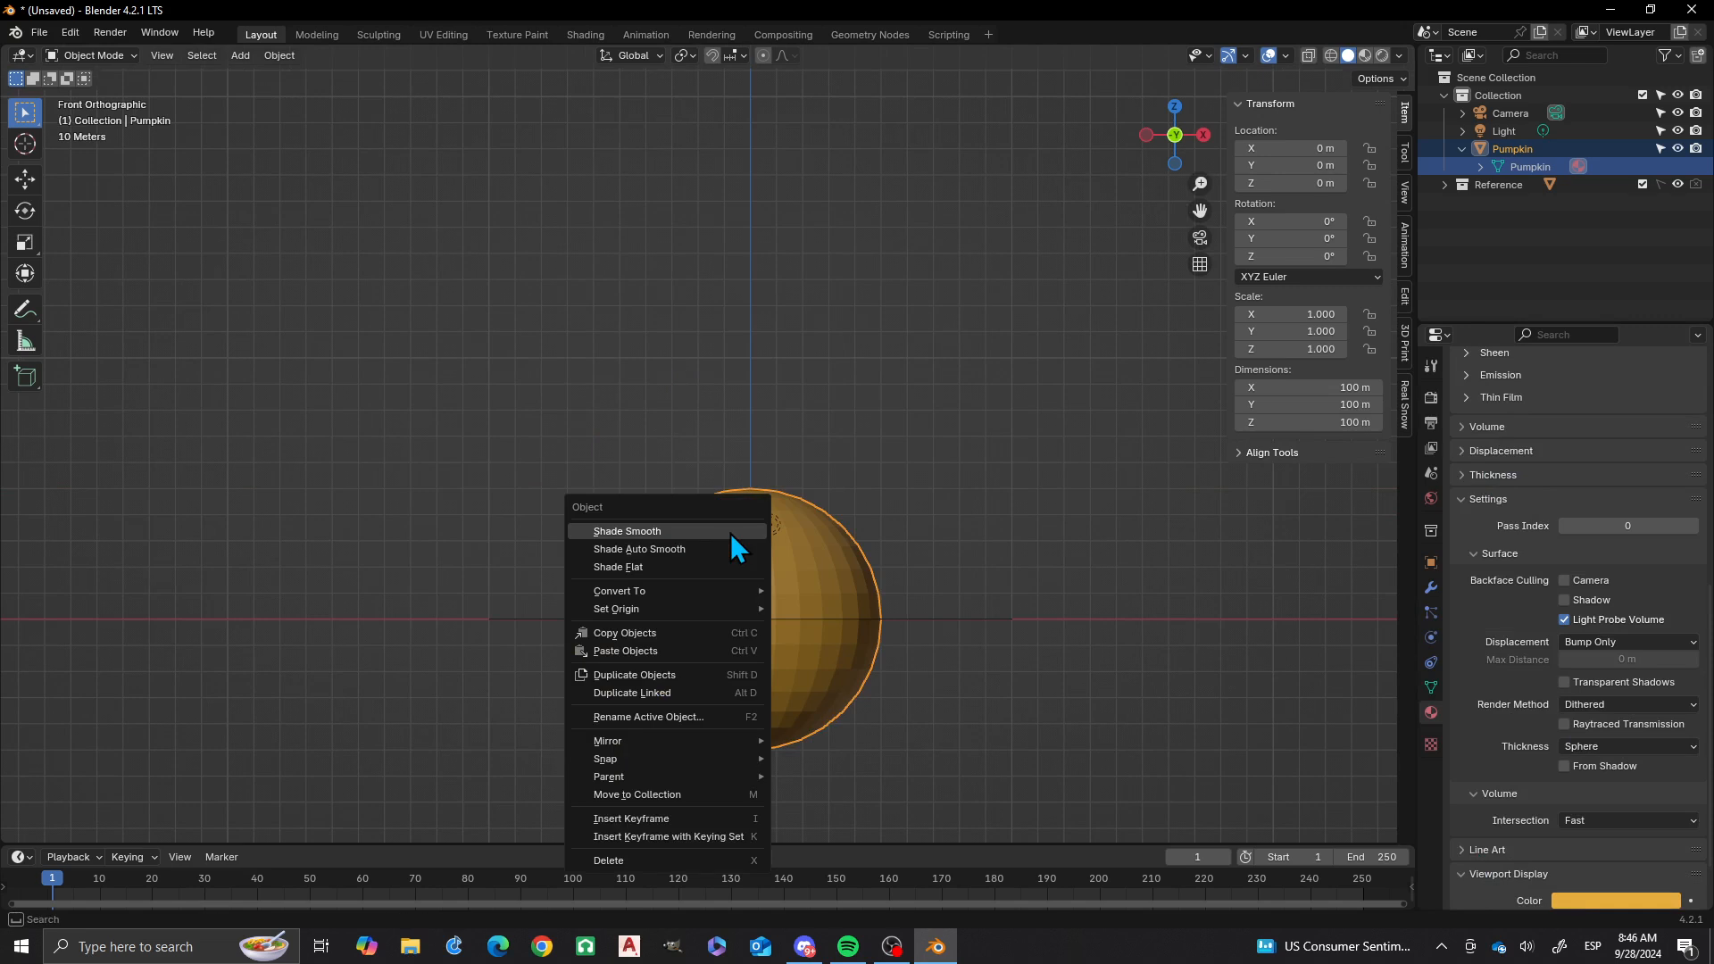
click(716, 532)
shift+middle_drag(837, 538, 804, 525)
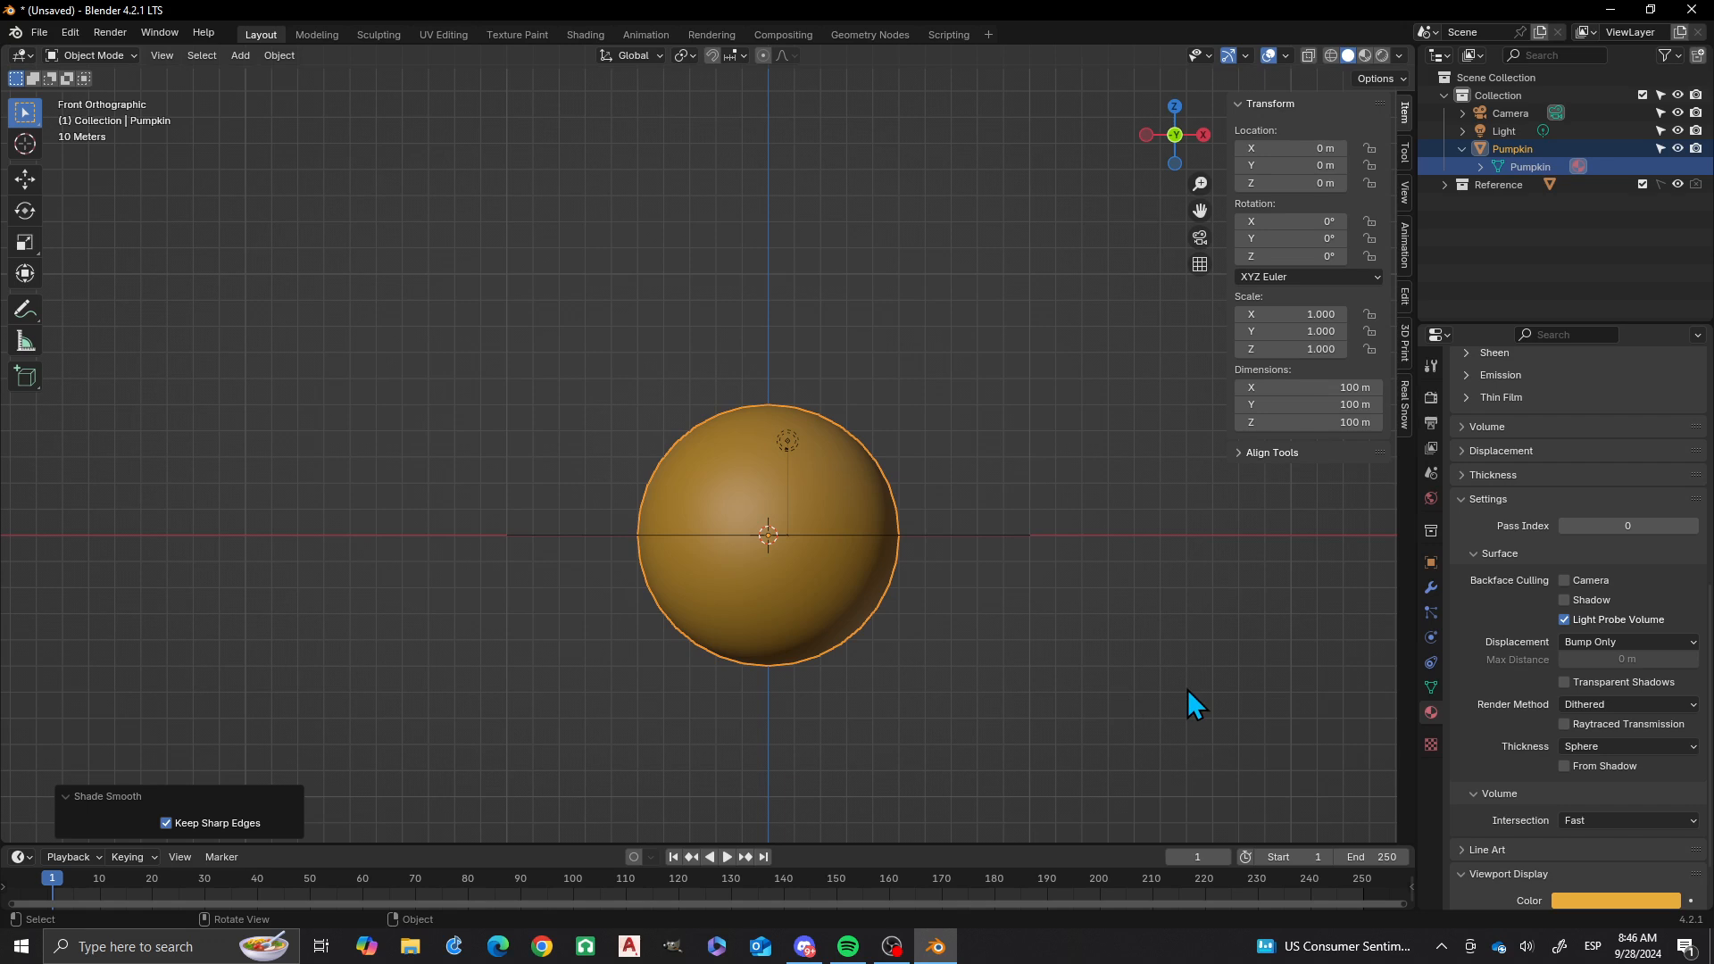
- Flatten the pumpkin by scaling it along the Z axis to about 0.806
key(s)
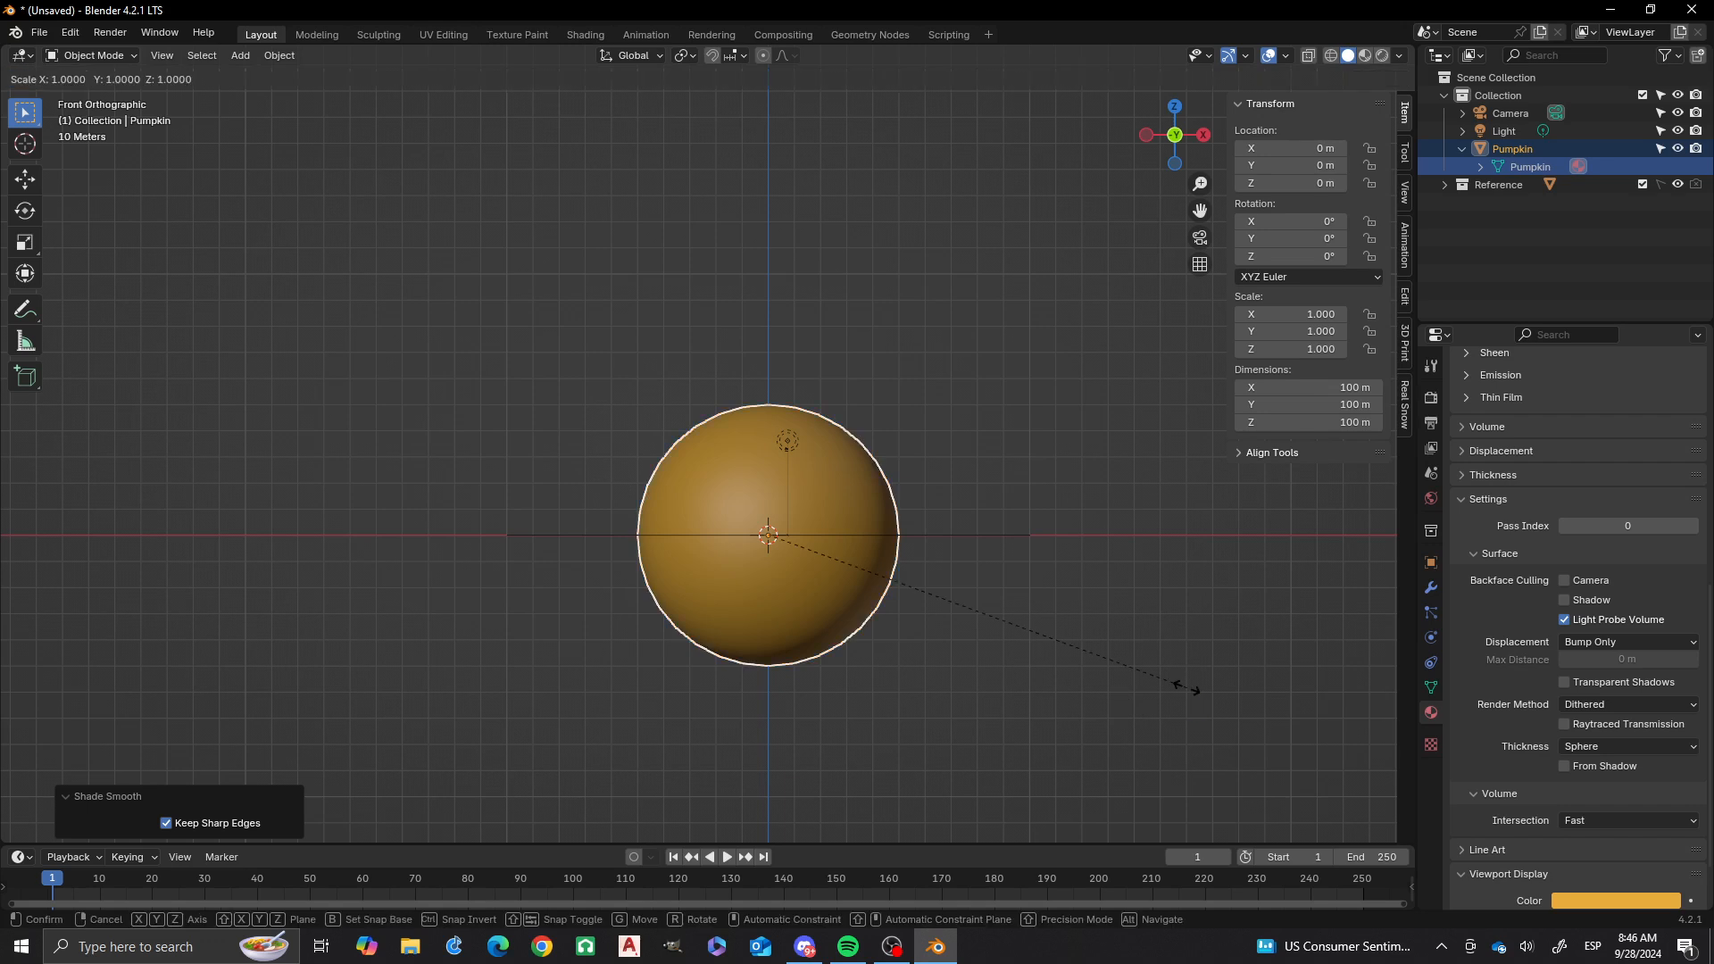
key(z)
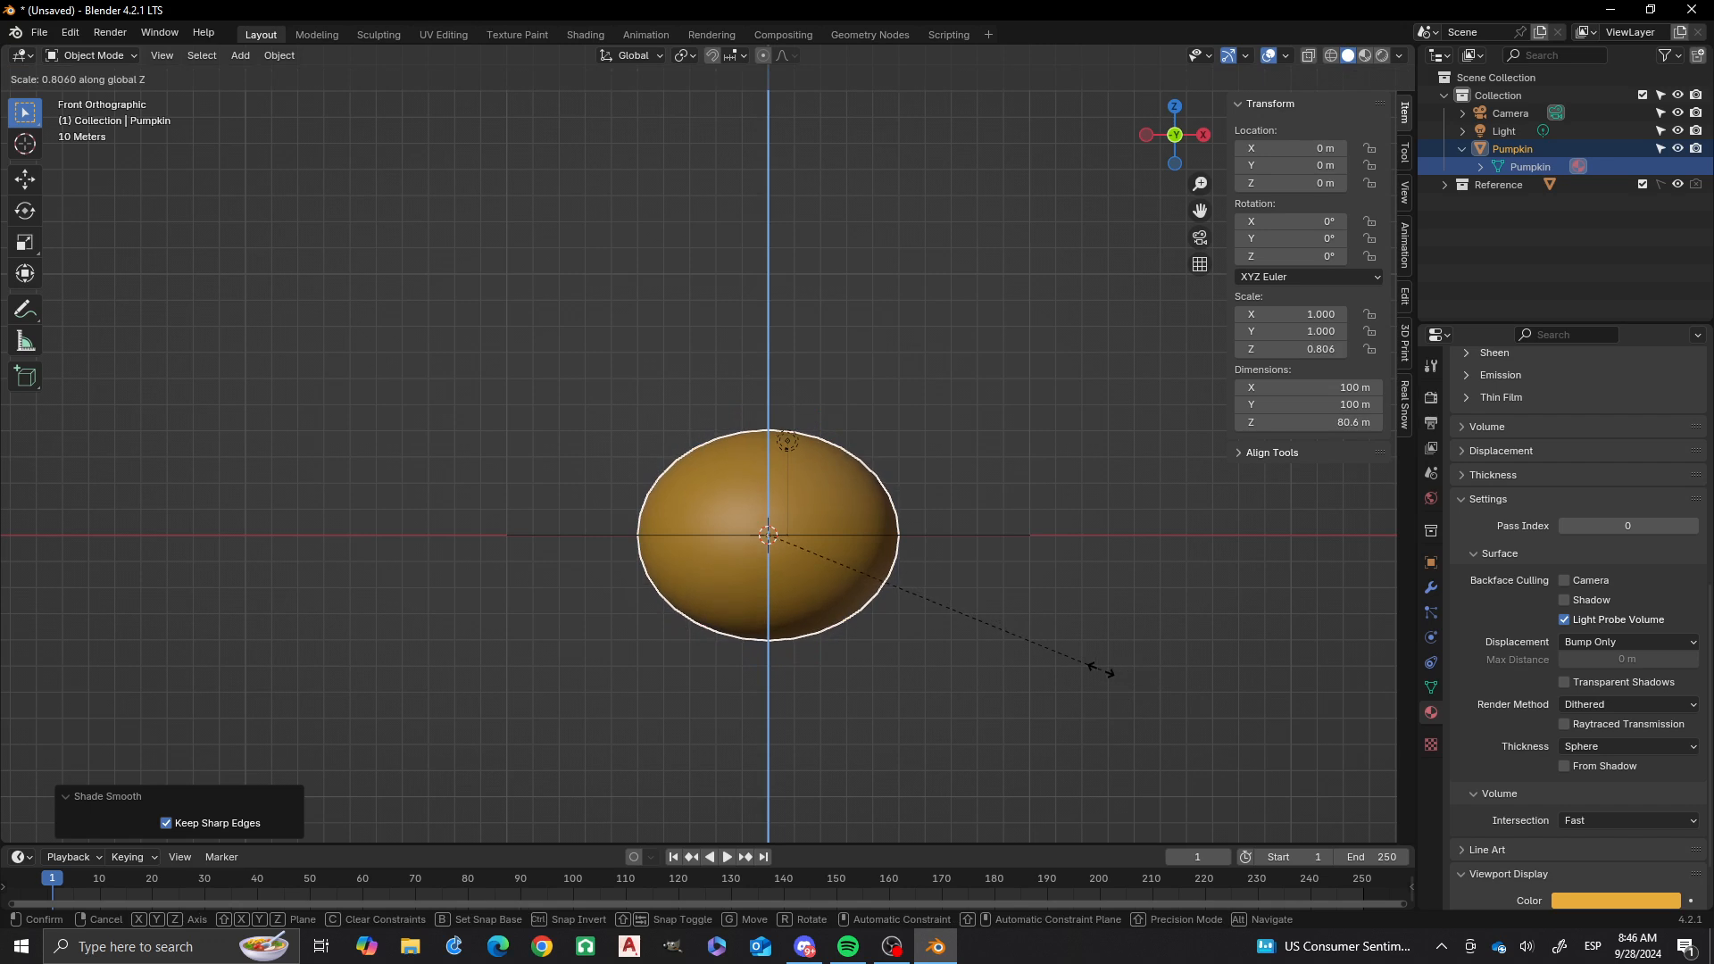
click(1100, 670)
- Move the pumpkin up along the Z axis by about 42.9 m so it sits just above the ground line
scroll(795, 562, up, 2)
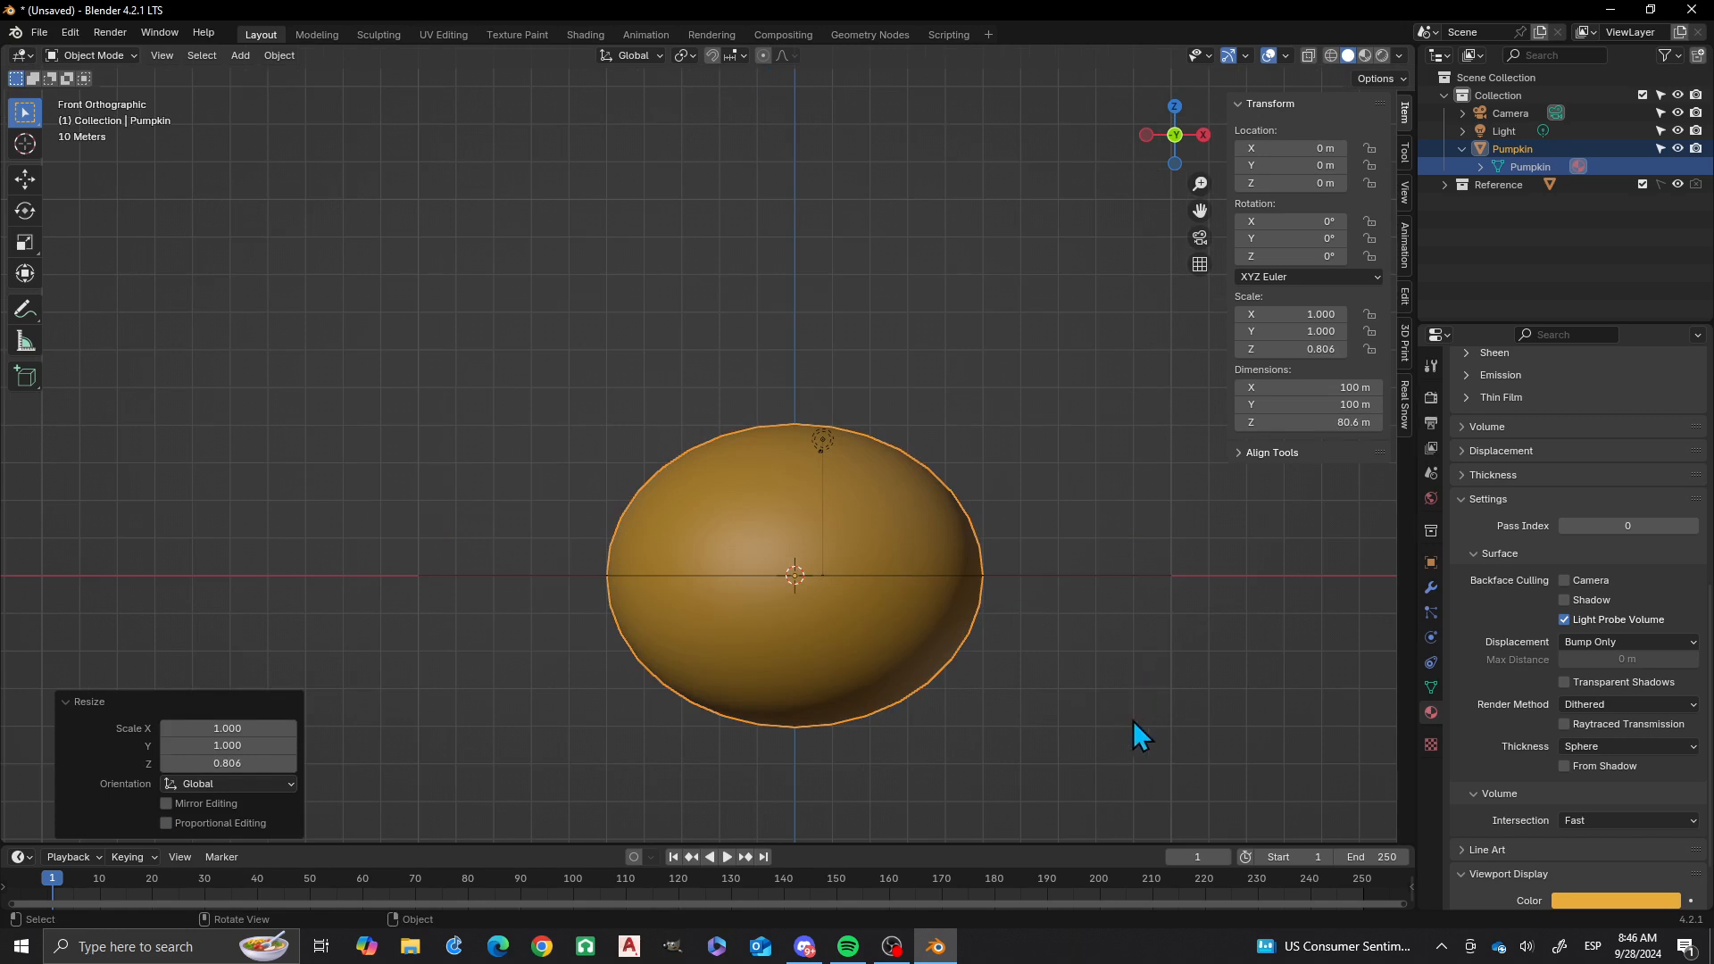
key(g)
key(z)
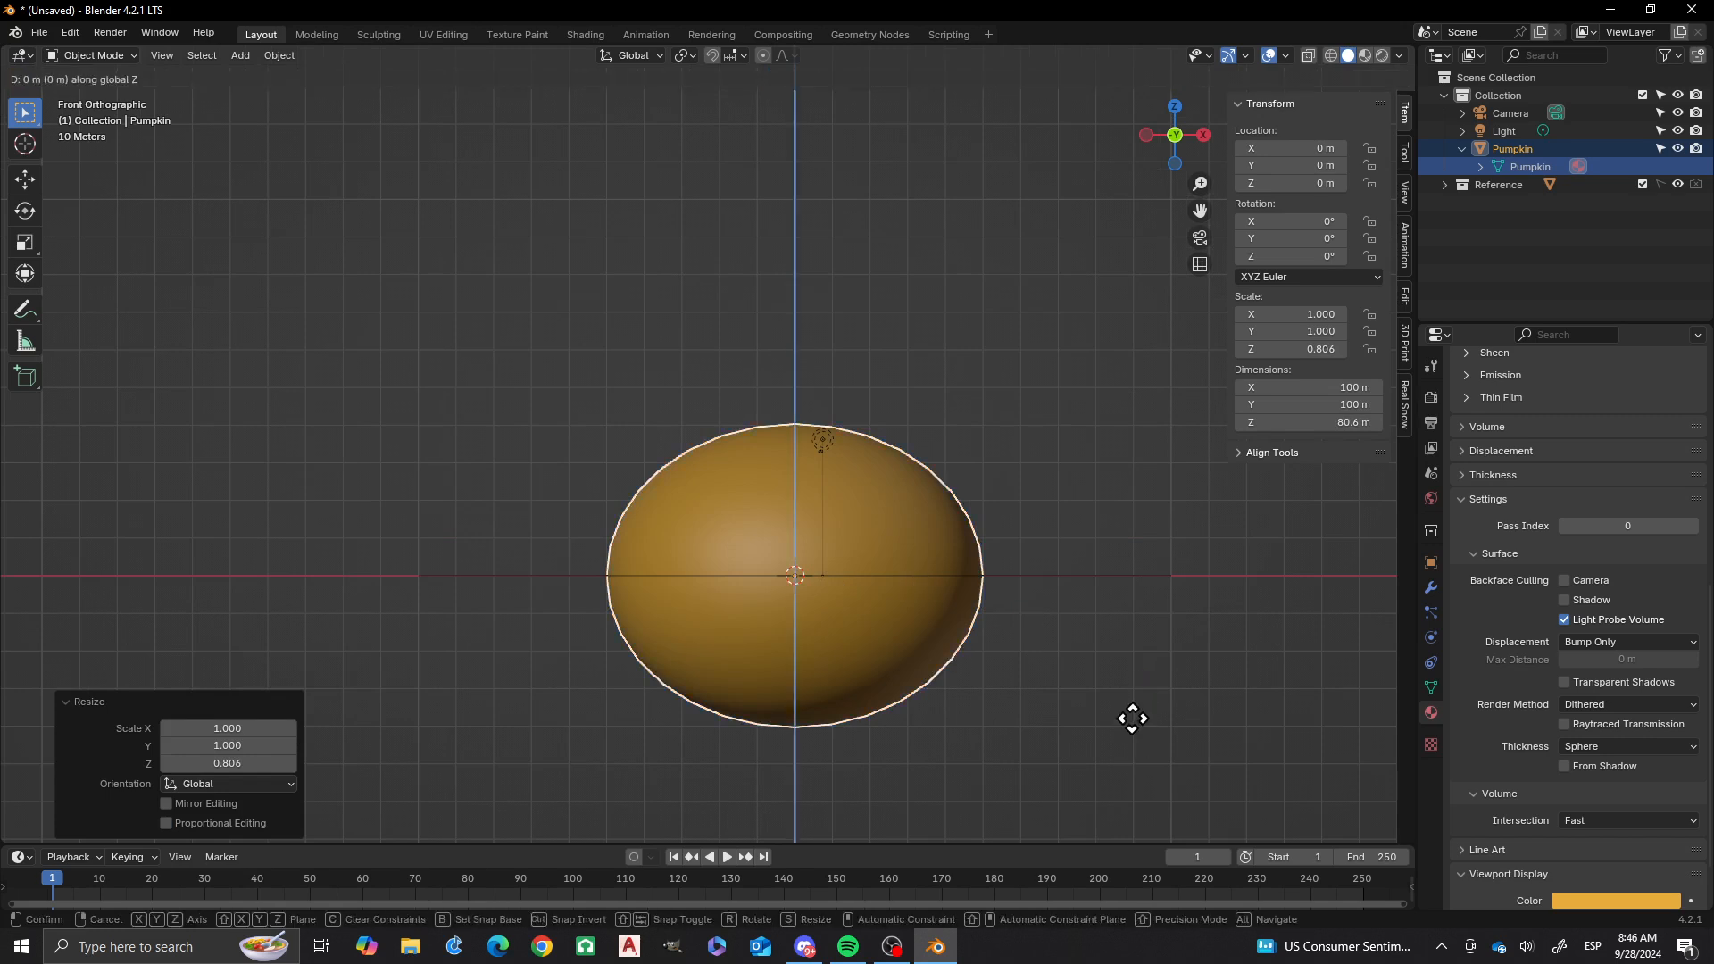
click(1105, 558)
scroll(923, 555, down, 1)
shift+middle_drag(867, 457, 871, 539)
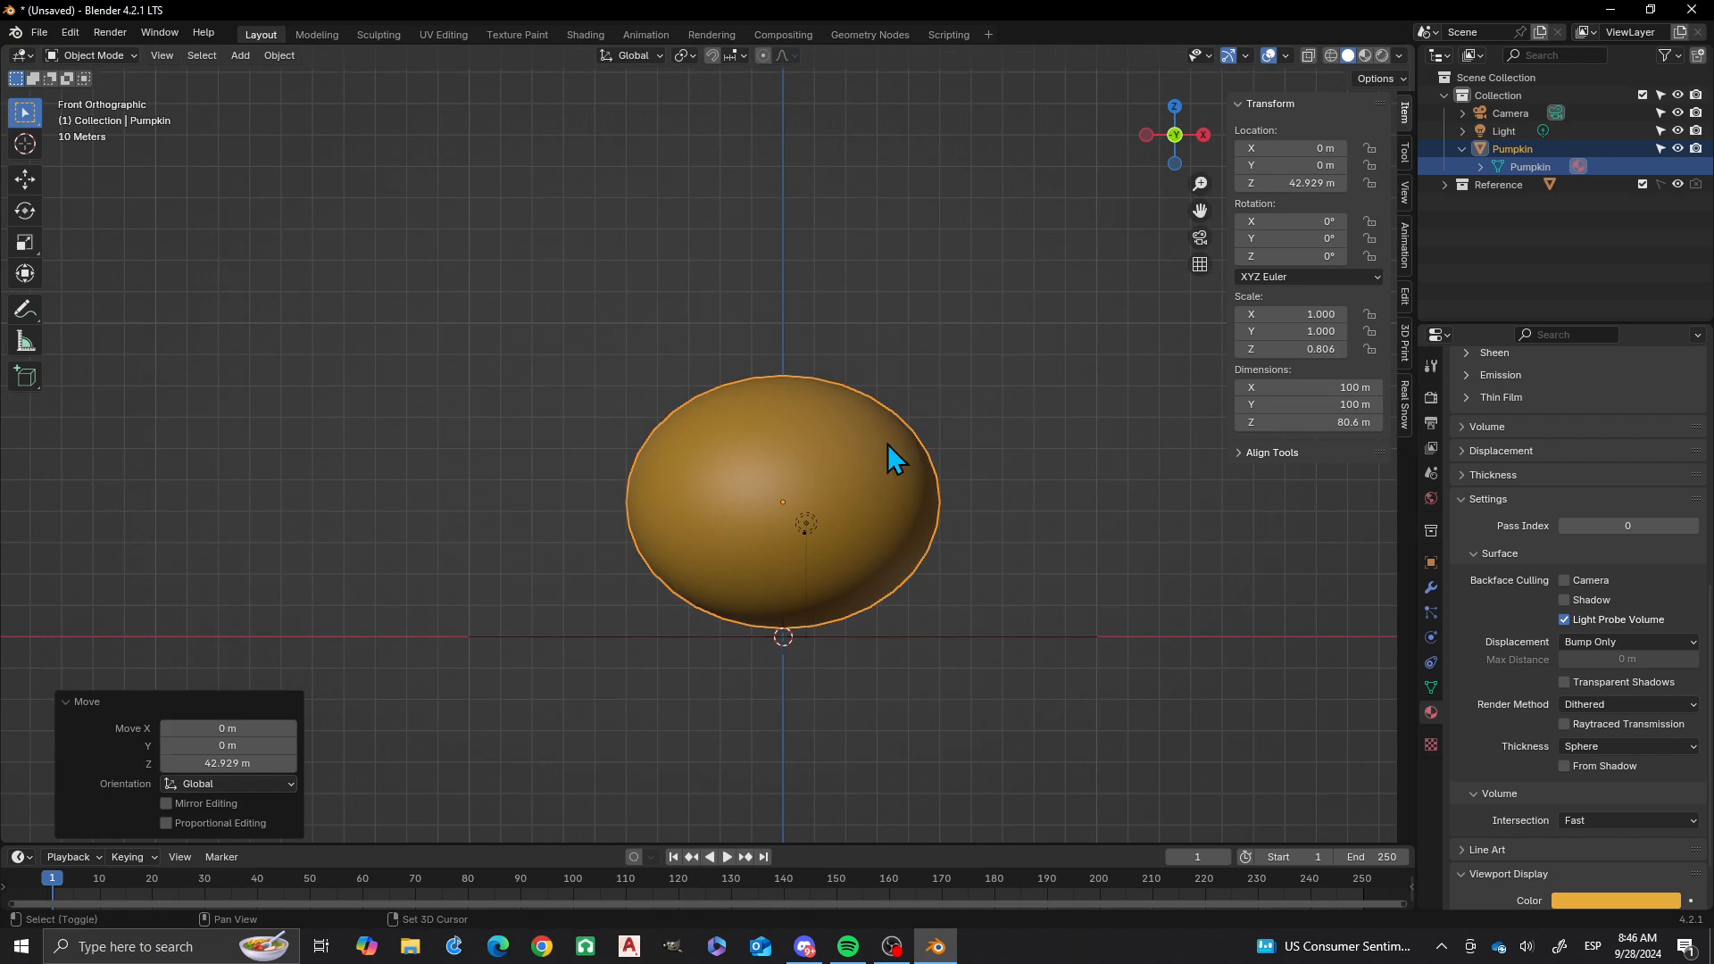
- Apply the scale transform to the pumpkin object
shift+middle_drag(948, 433, 912, 493)
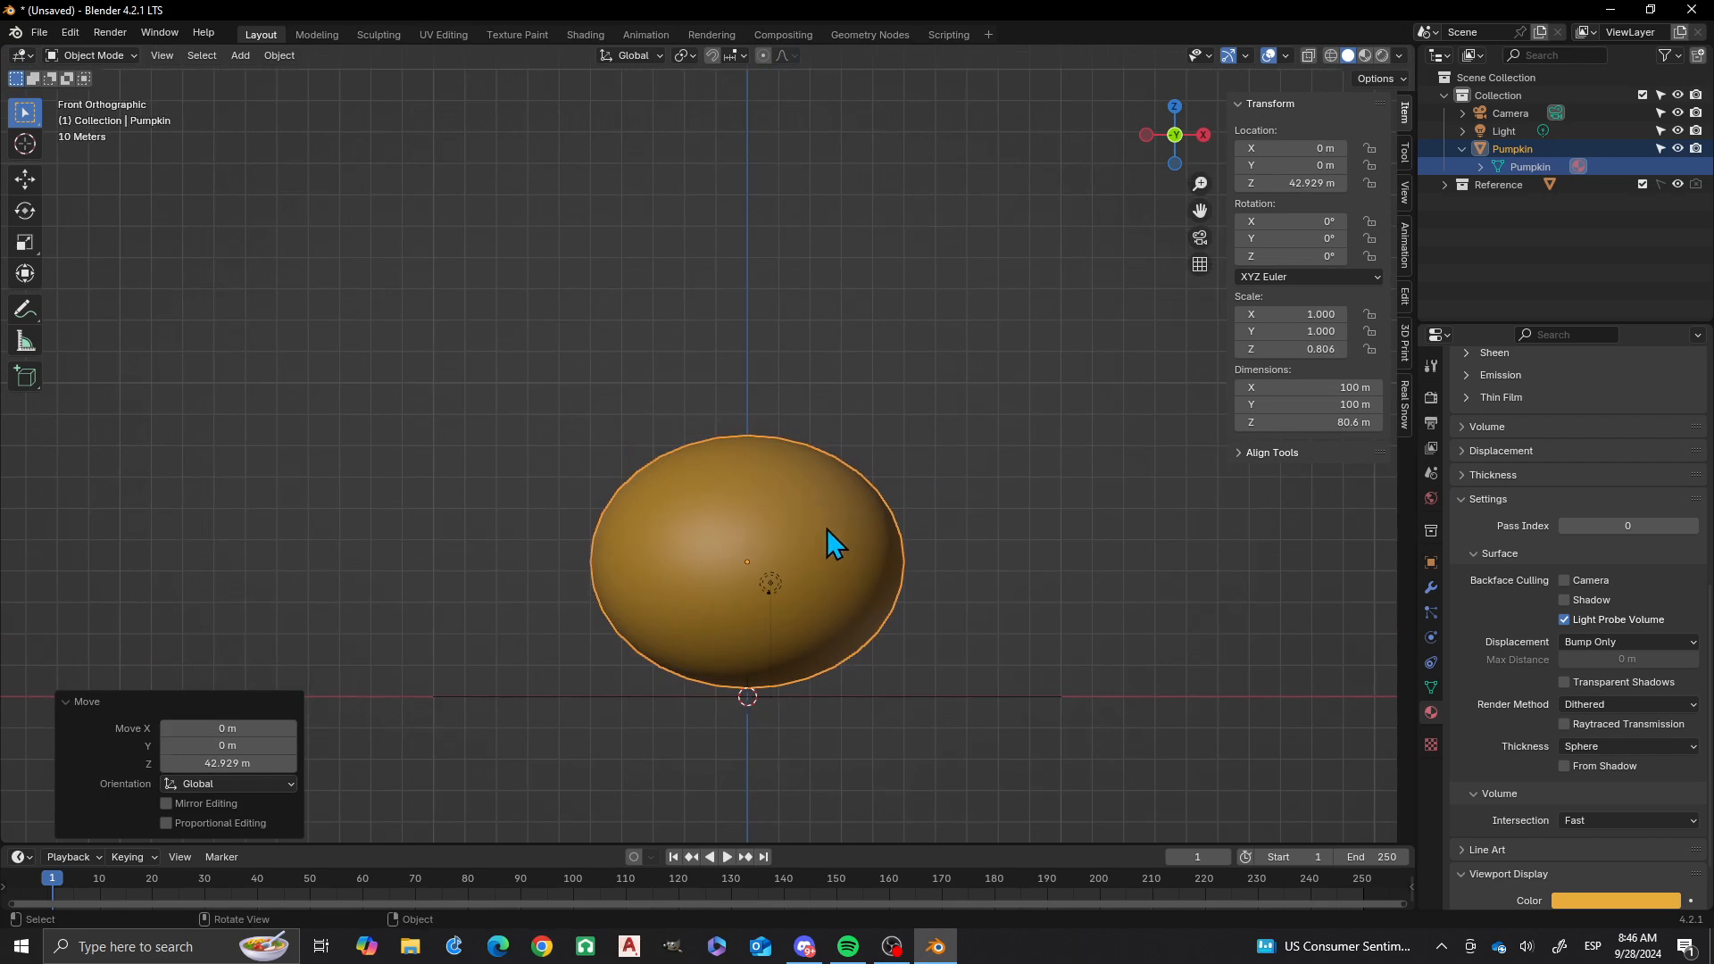
key(Tab)
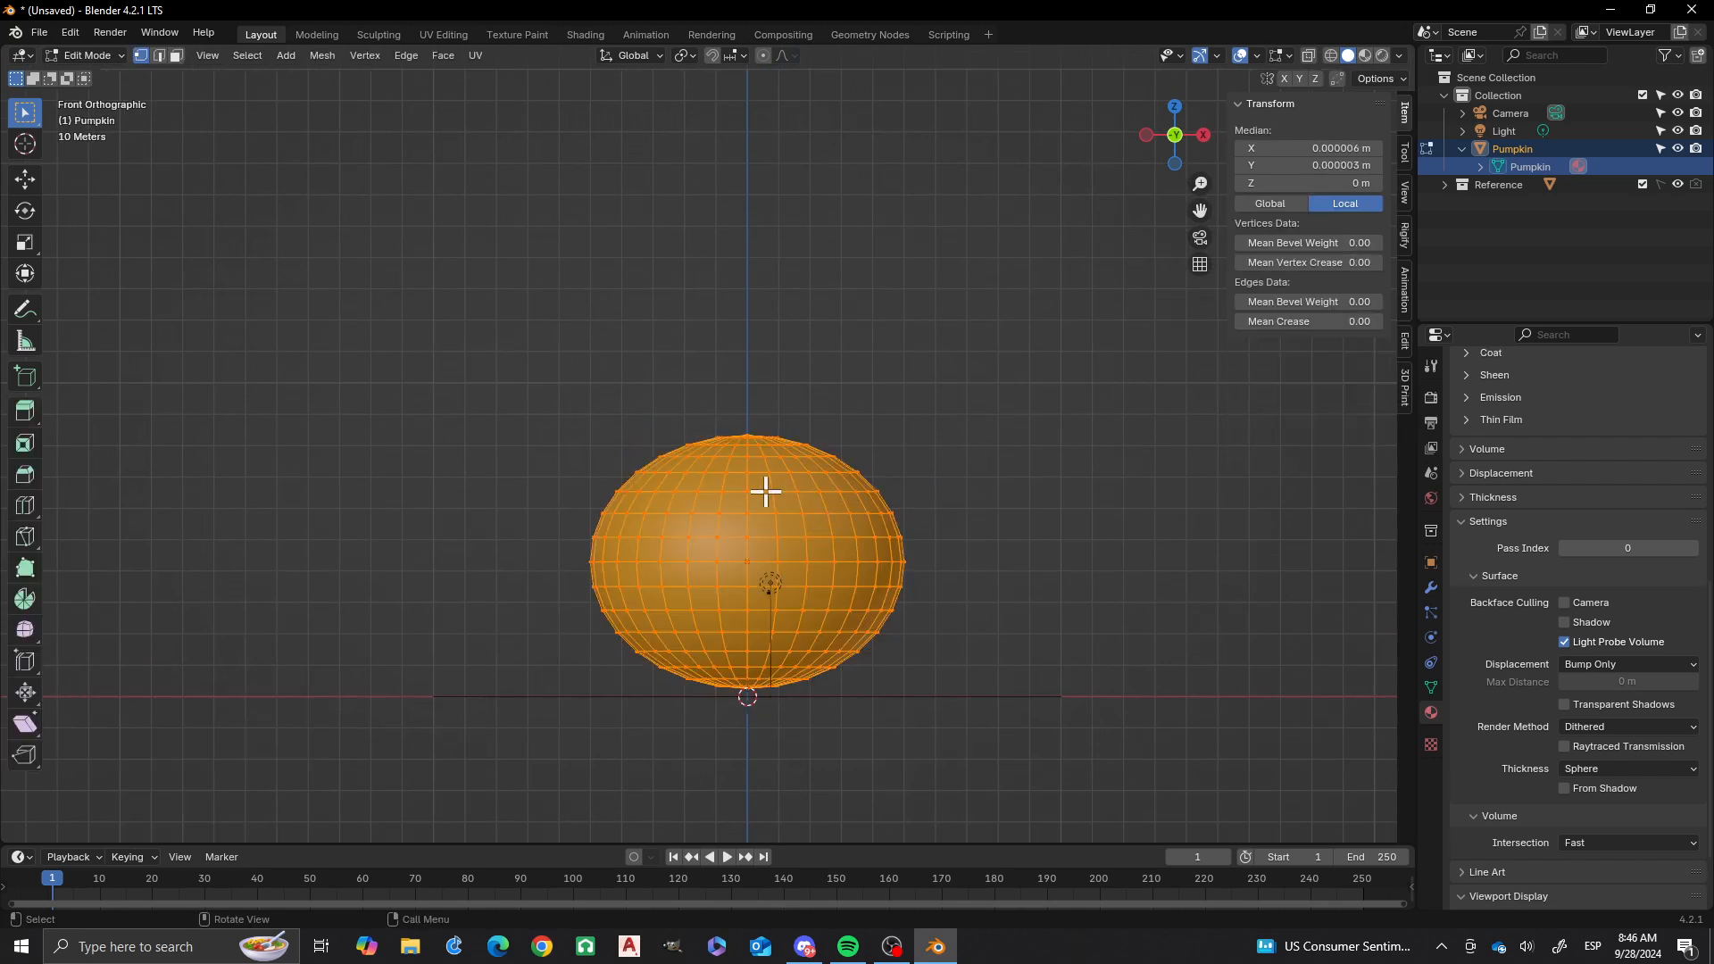
middle_drag(763, 485, 758, 527)
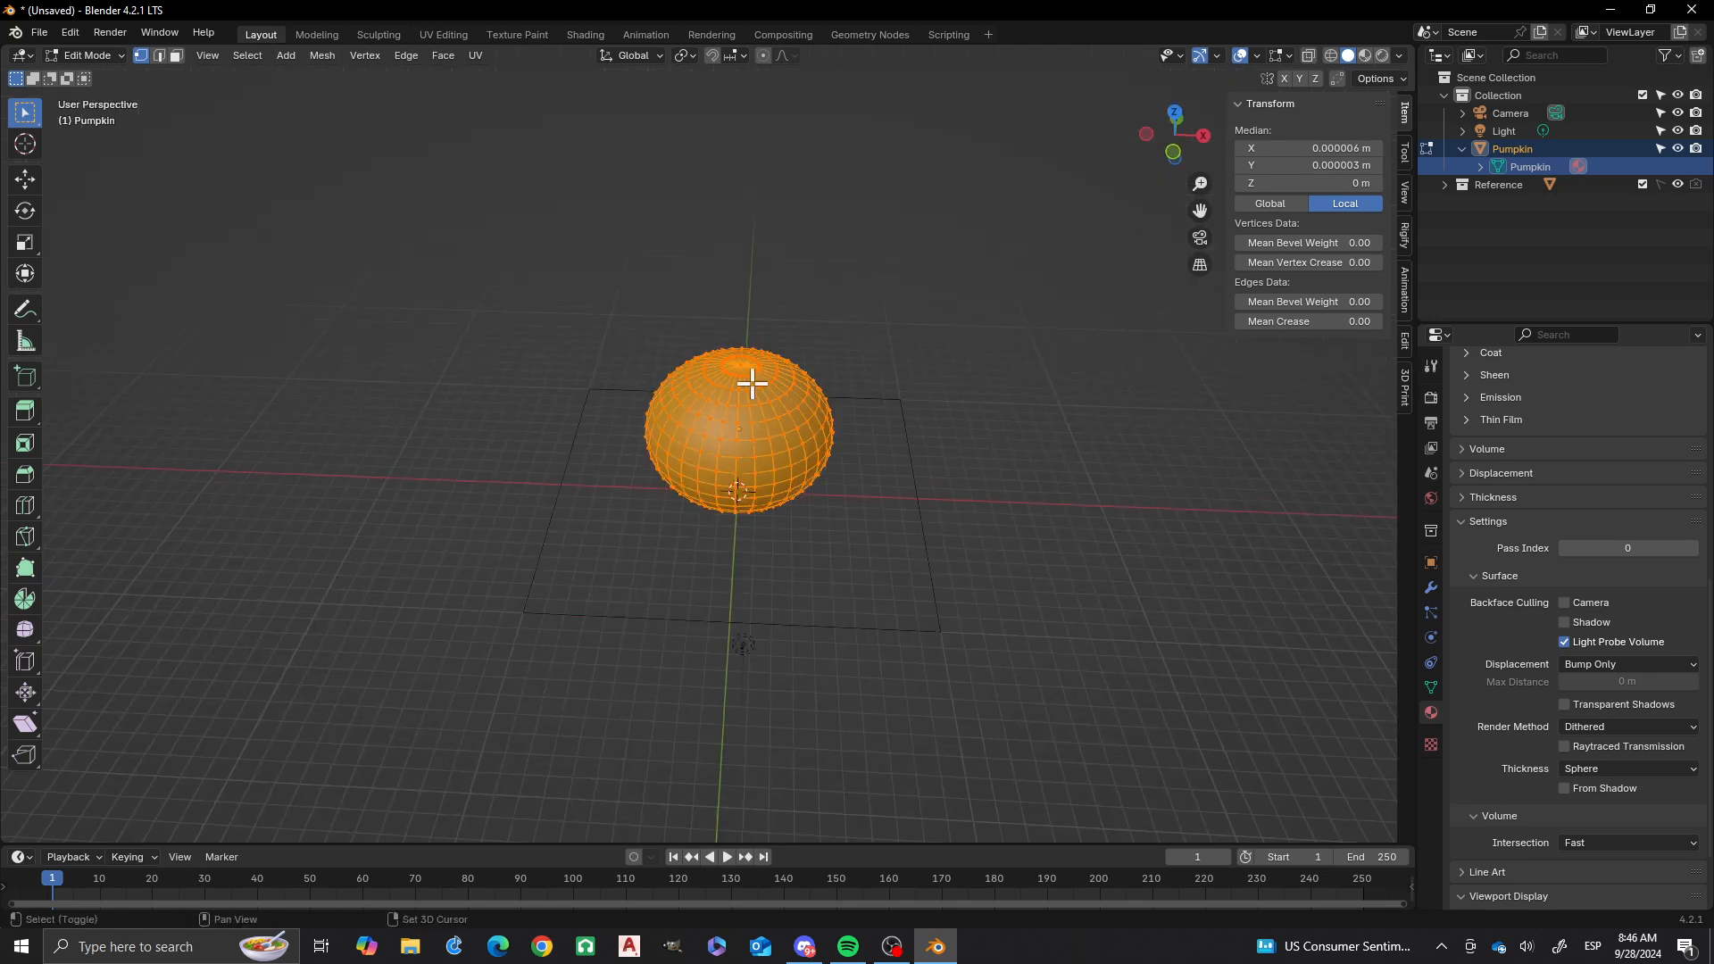
shift+middle_drag(753, 383, 752, 494)
scroll(773, 424, up, 3)
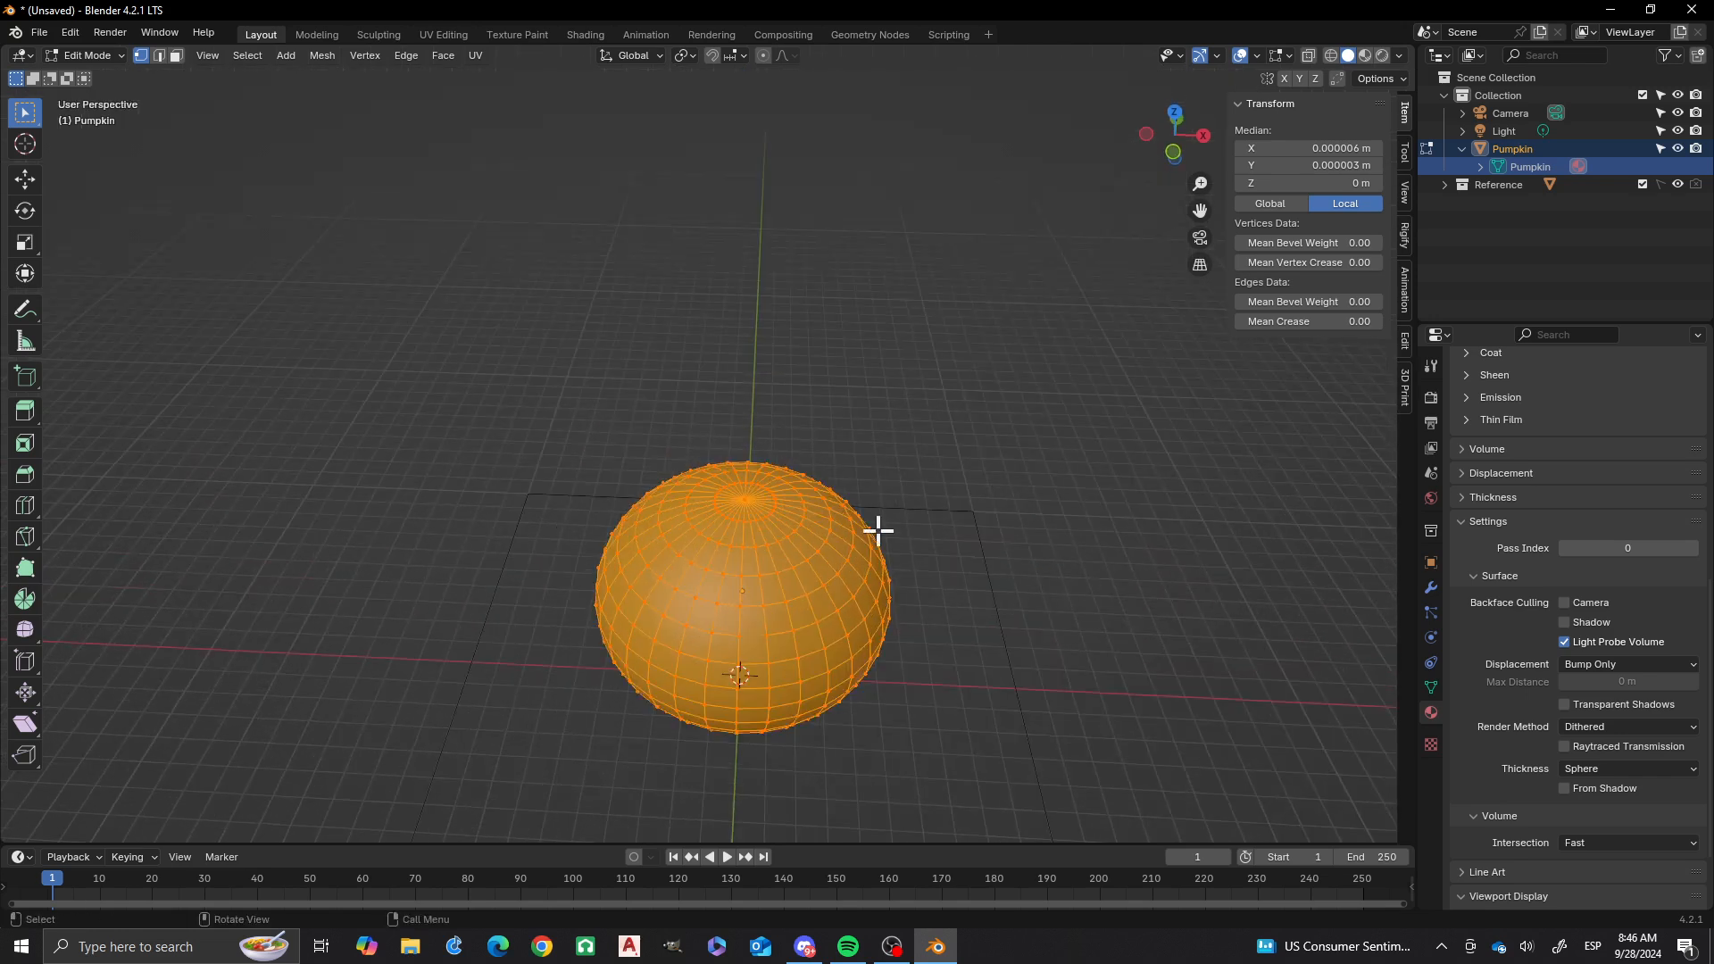
key(Tab)
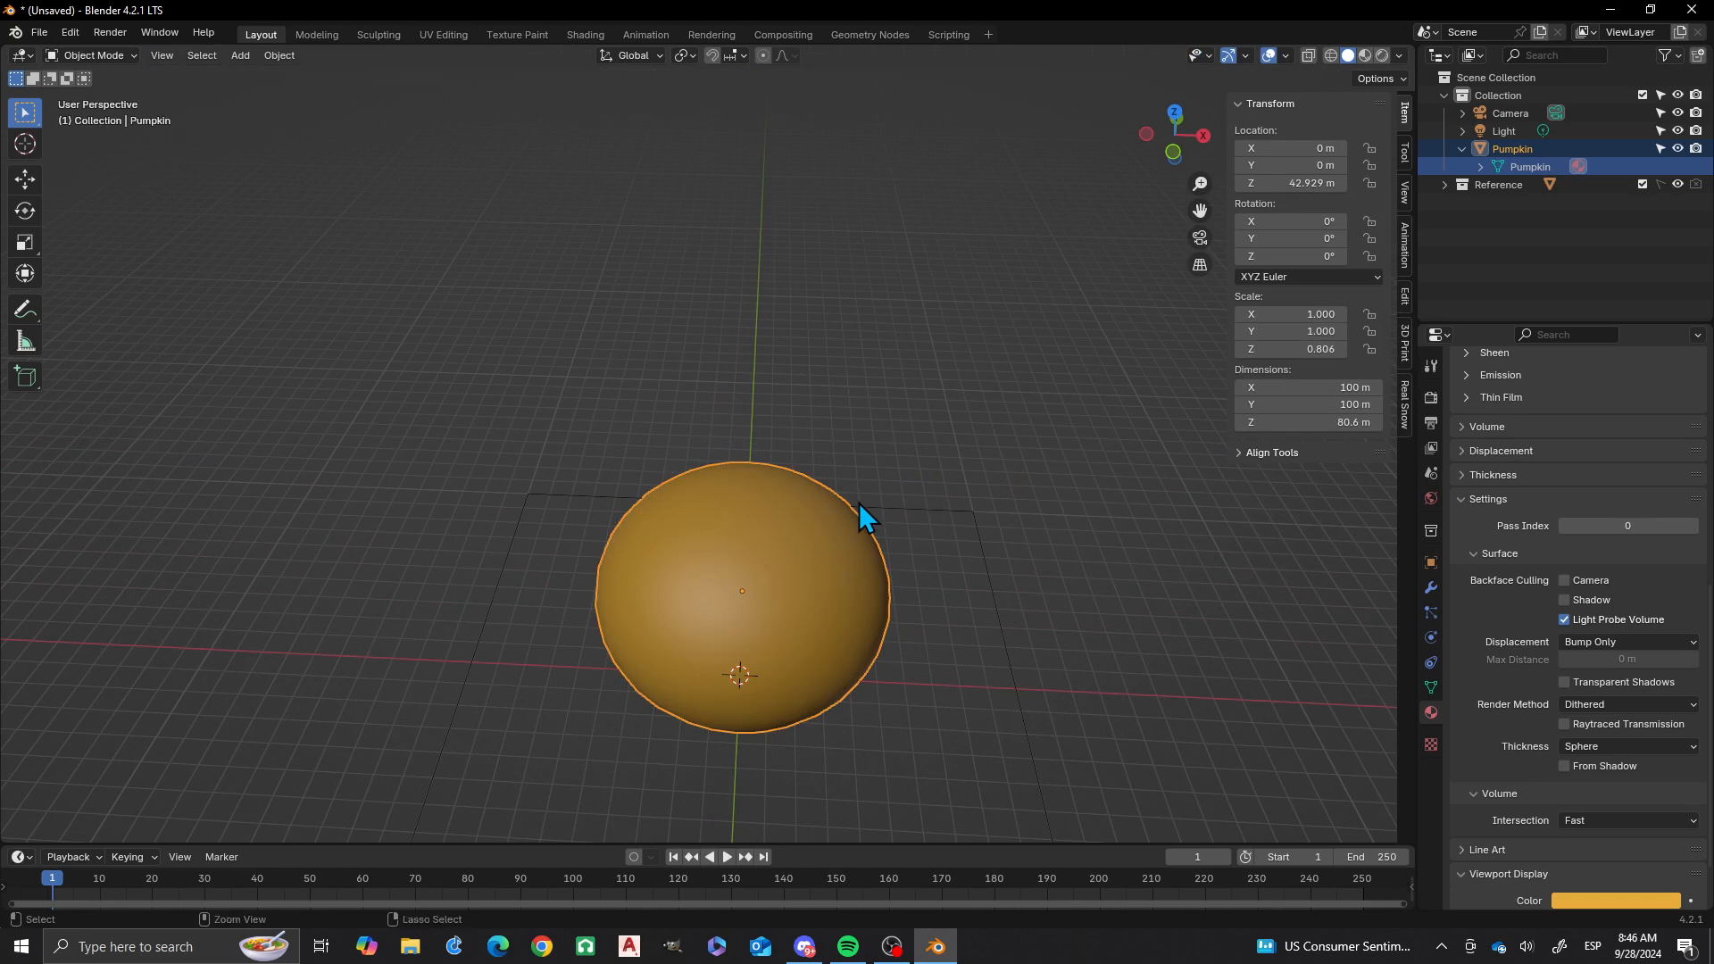
key(ctrl+a)
click(769, 538)
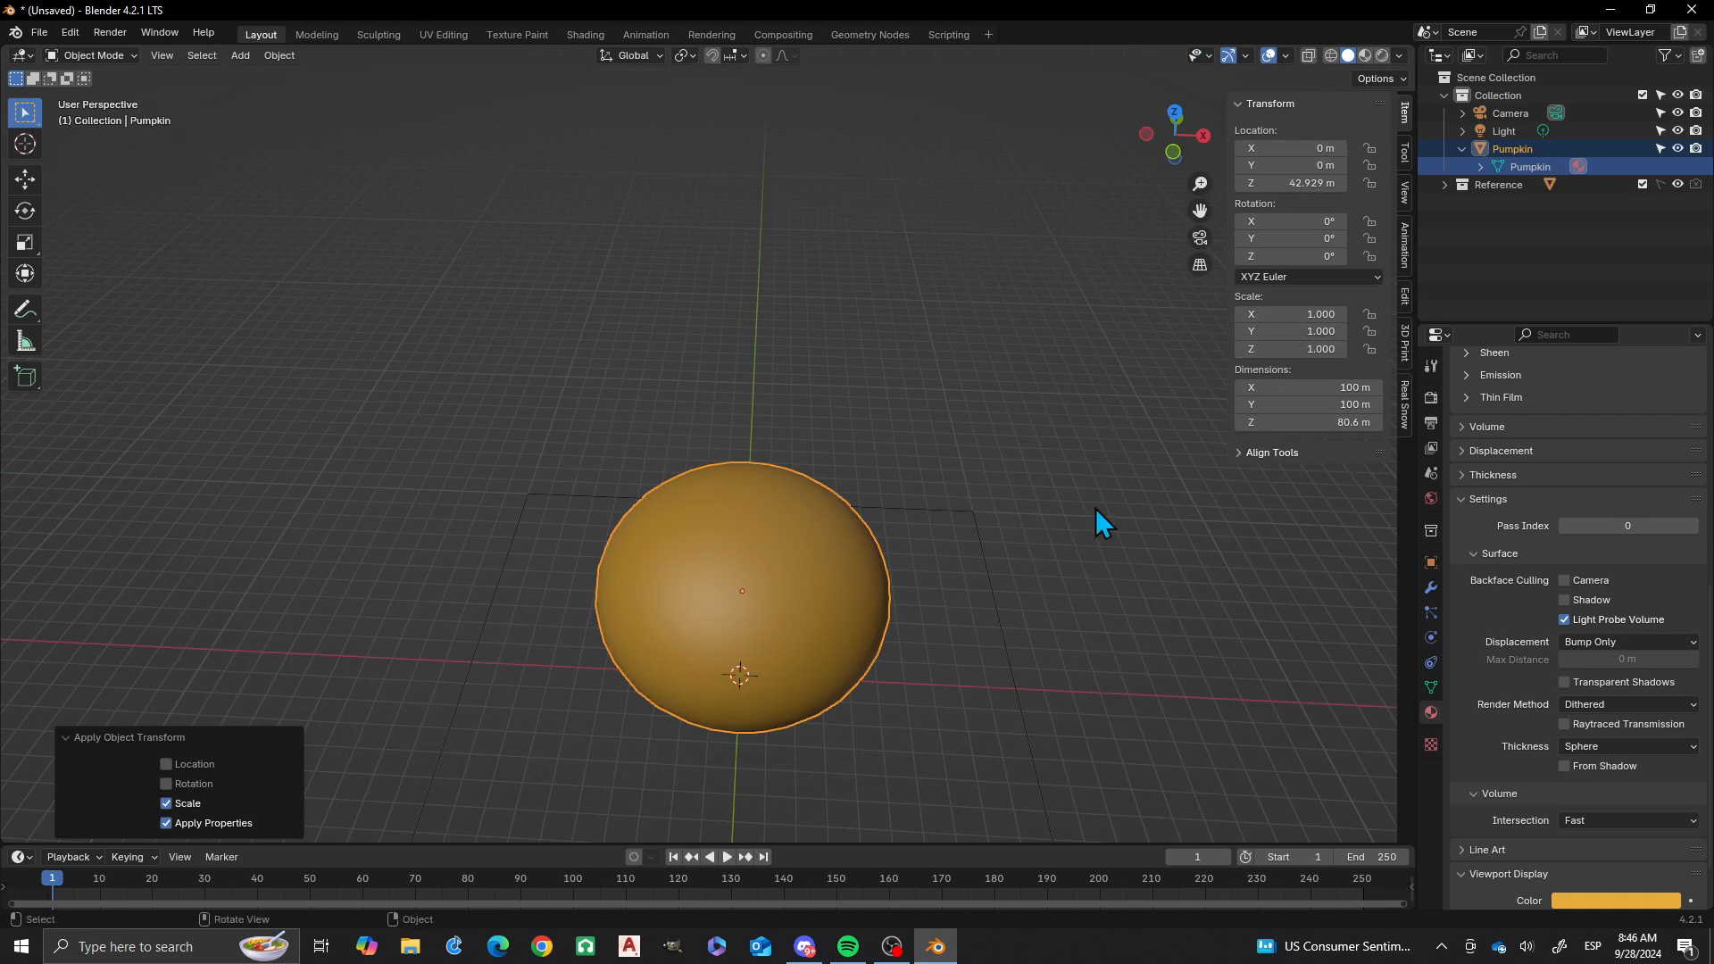
- Select the pole vertices at the very top and bottom of the pumpkin mesh in Edit Mode
middle_drag(905, 569, 916, 486)
scroll(984, 587, up, 1)
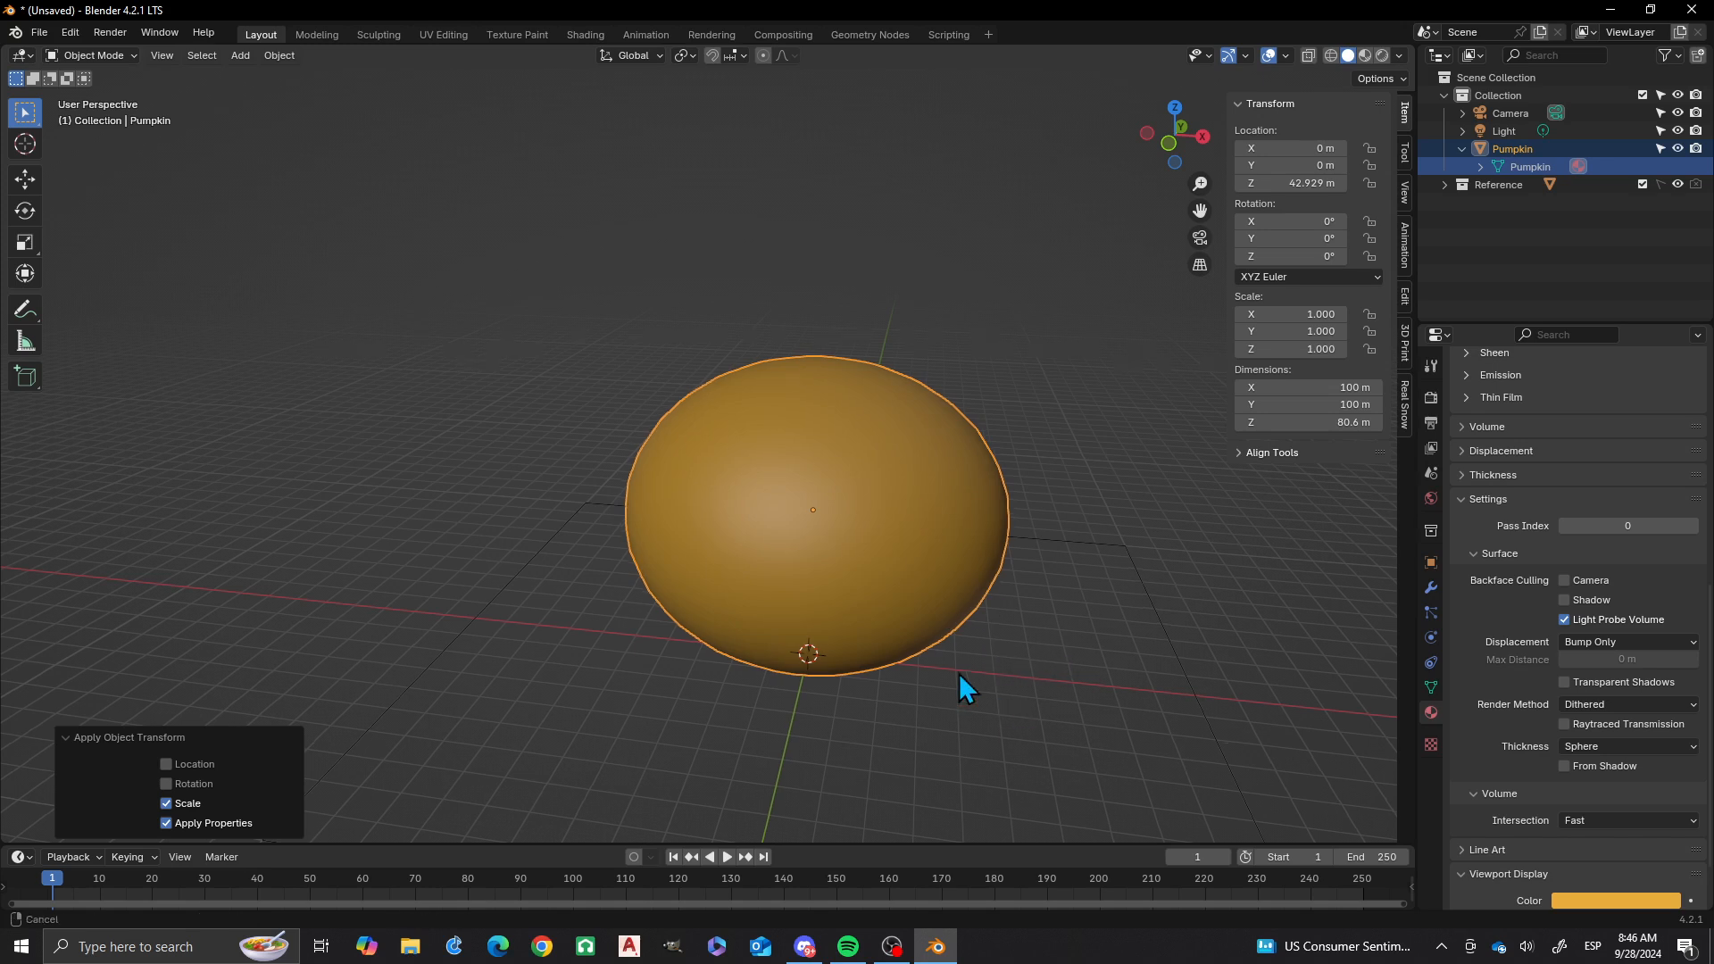
shift+middle_drag(958, 673, 934, 661)
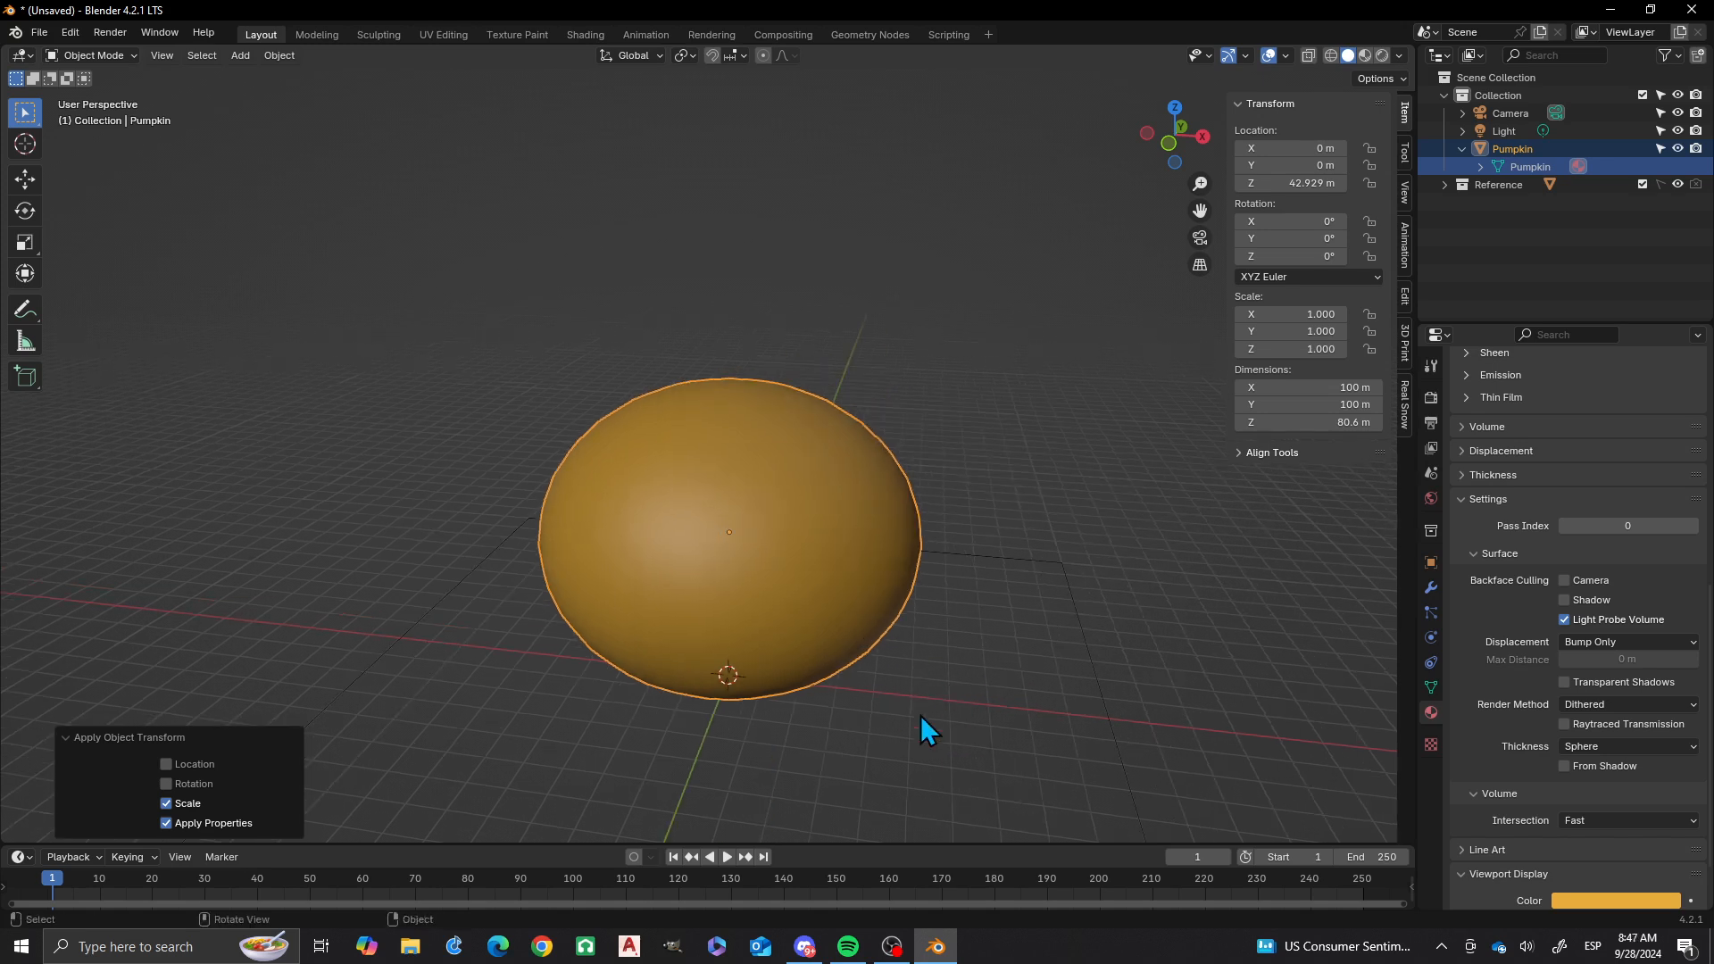
shift+middle_drag(872, 719, 896, 646)
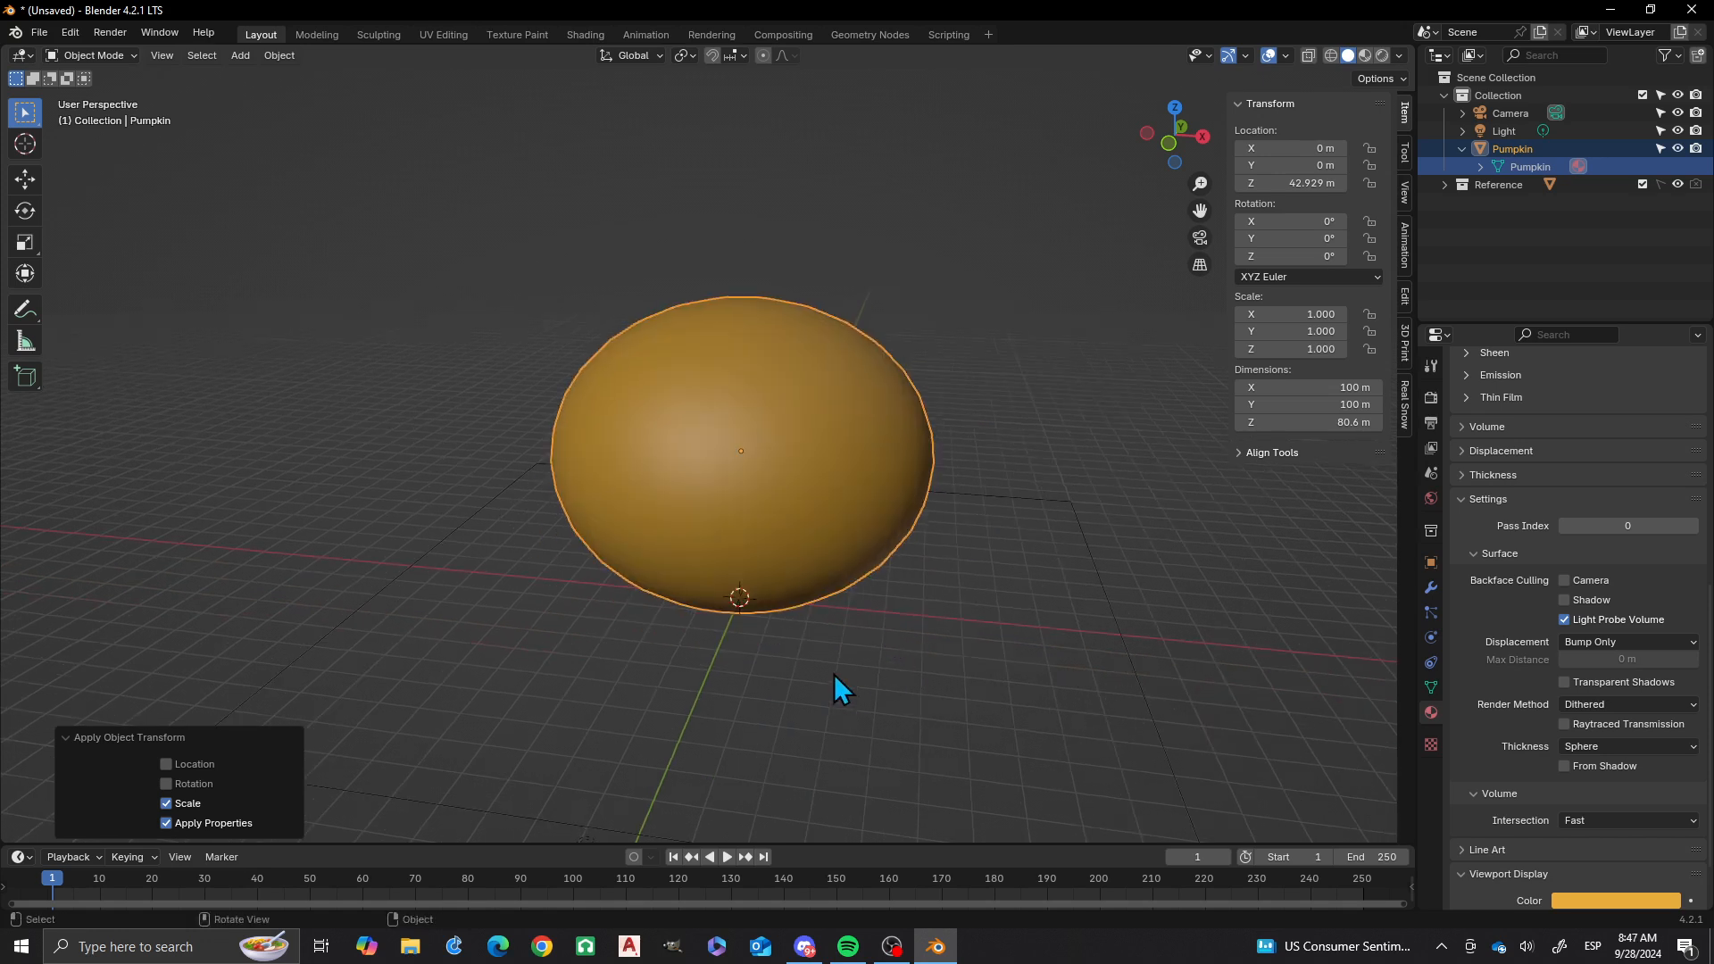
key(Tab)
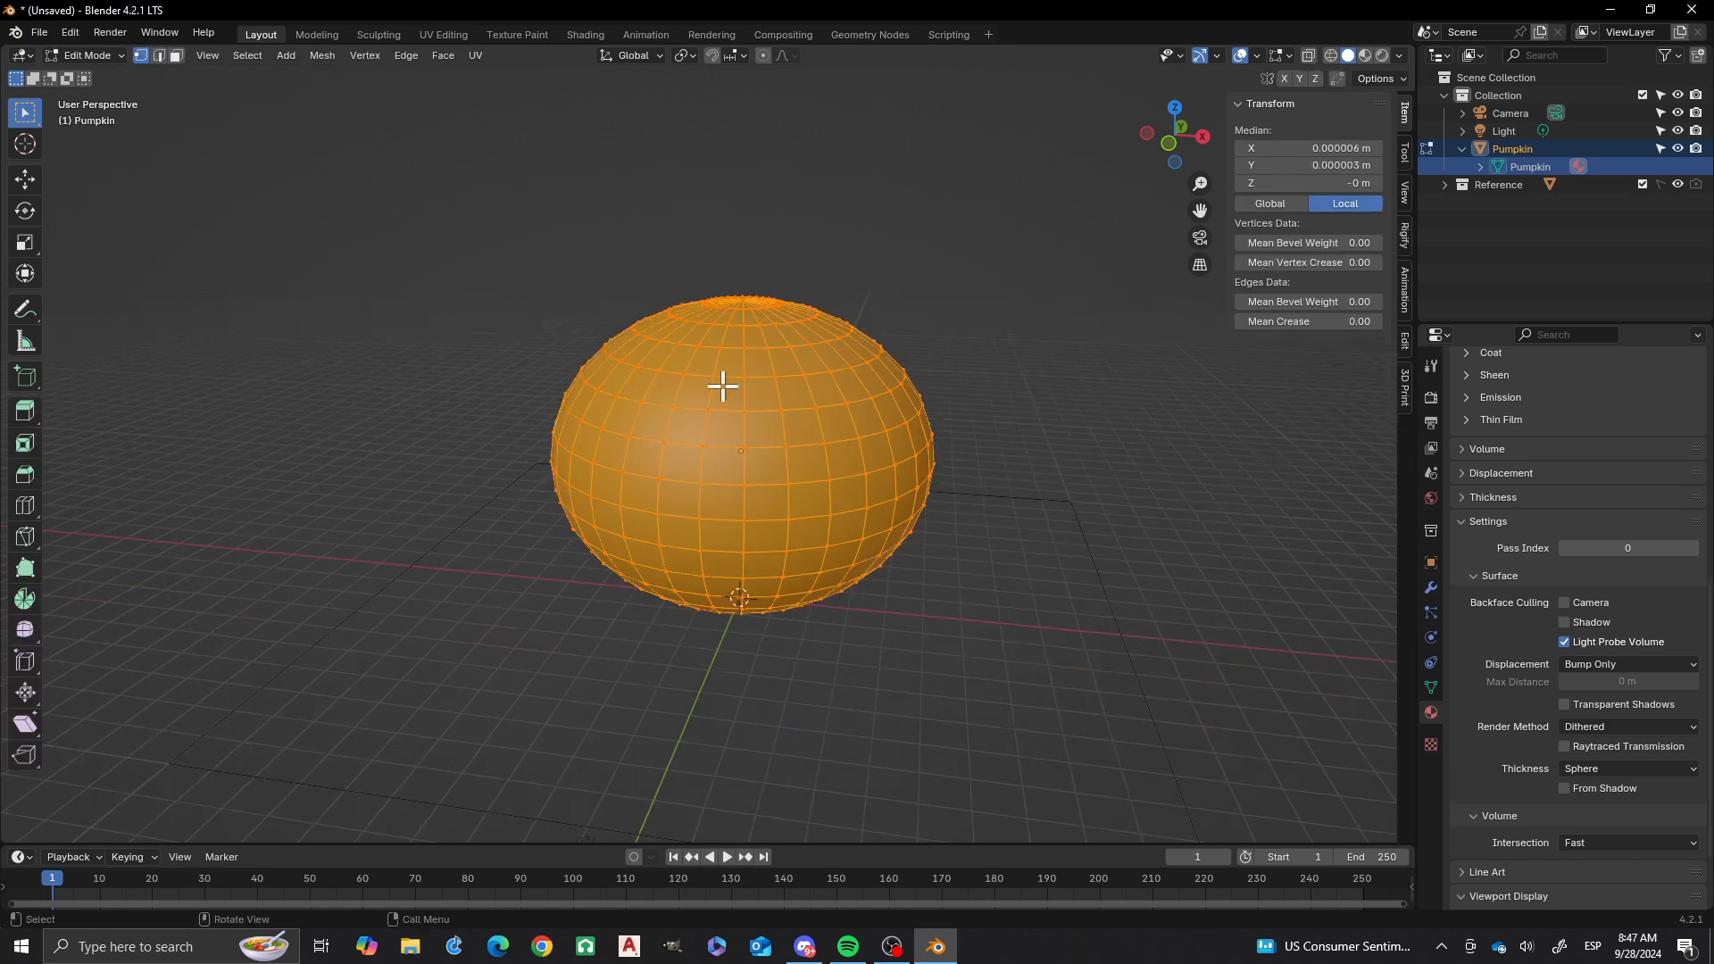
mouse_move(723, 386)
middle_down()
mouse_move(713, 288)
mouse_move(726, 421)
middle_up()
scroll(785, 421, up, 3)
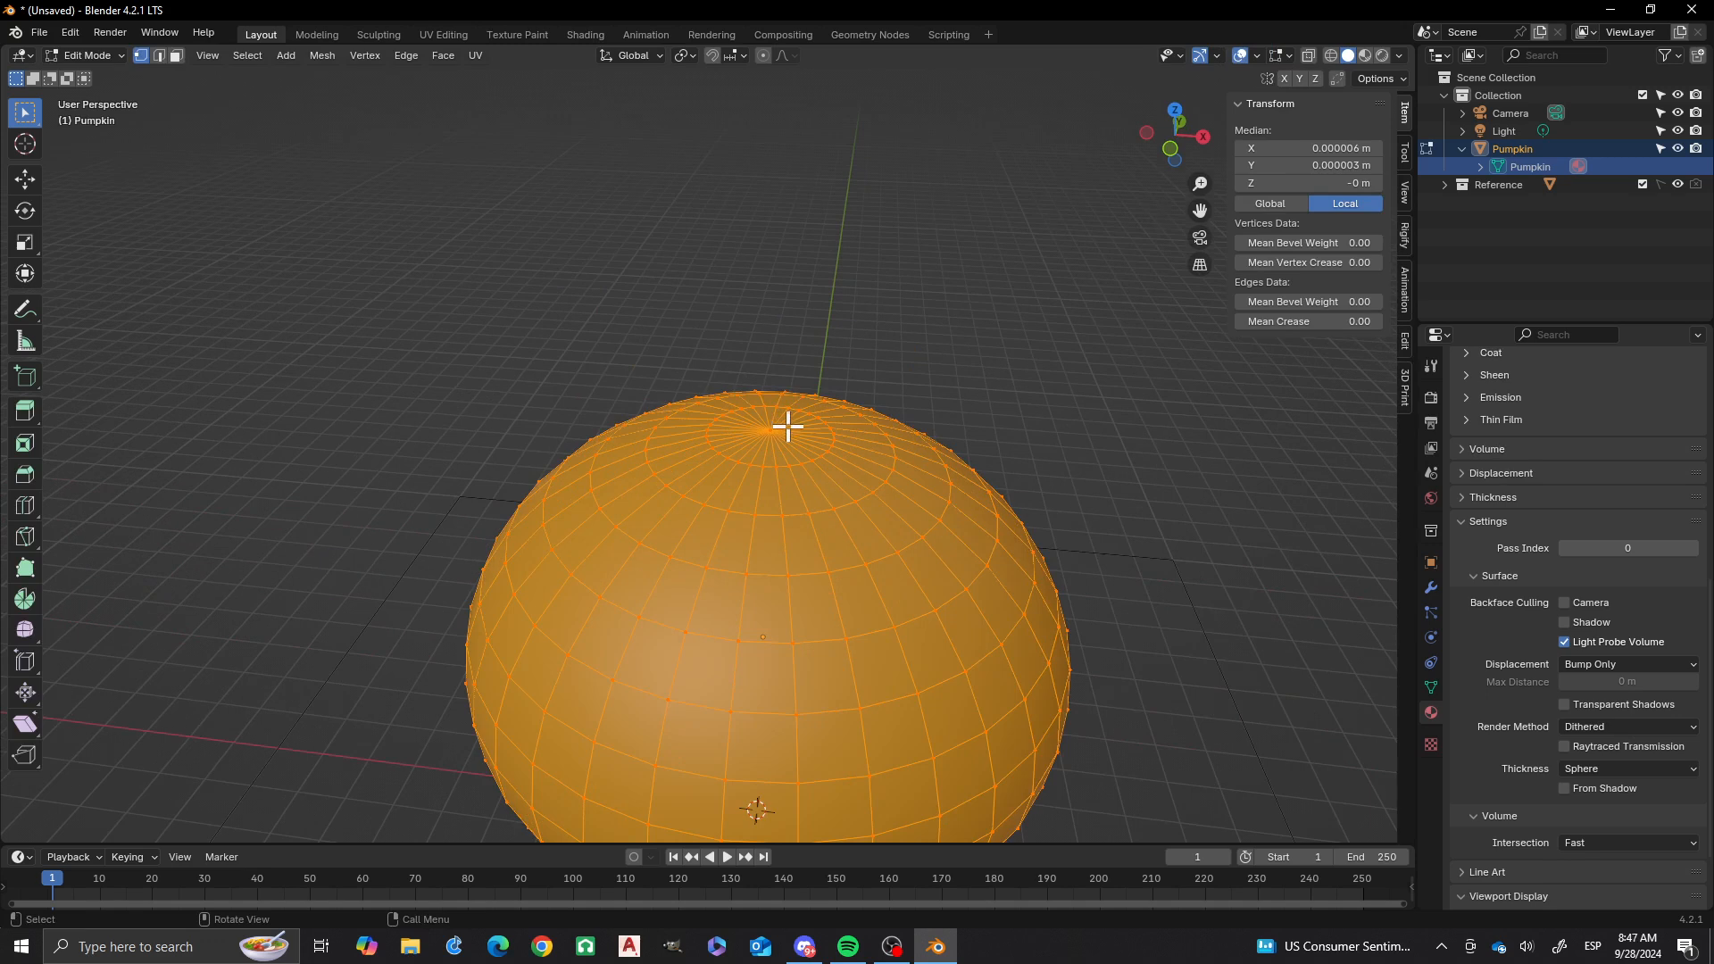
click(770, 431)
scroll(728, 361, down, 3)
middle_drag(712, 635, 730, 577)
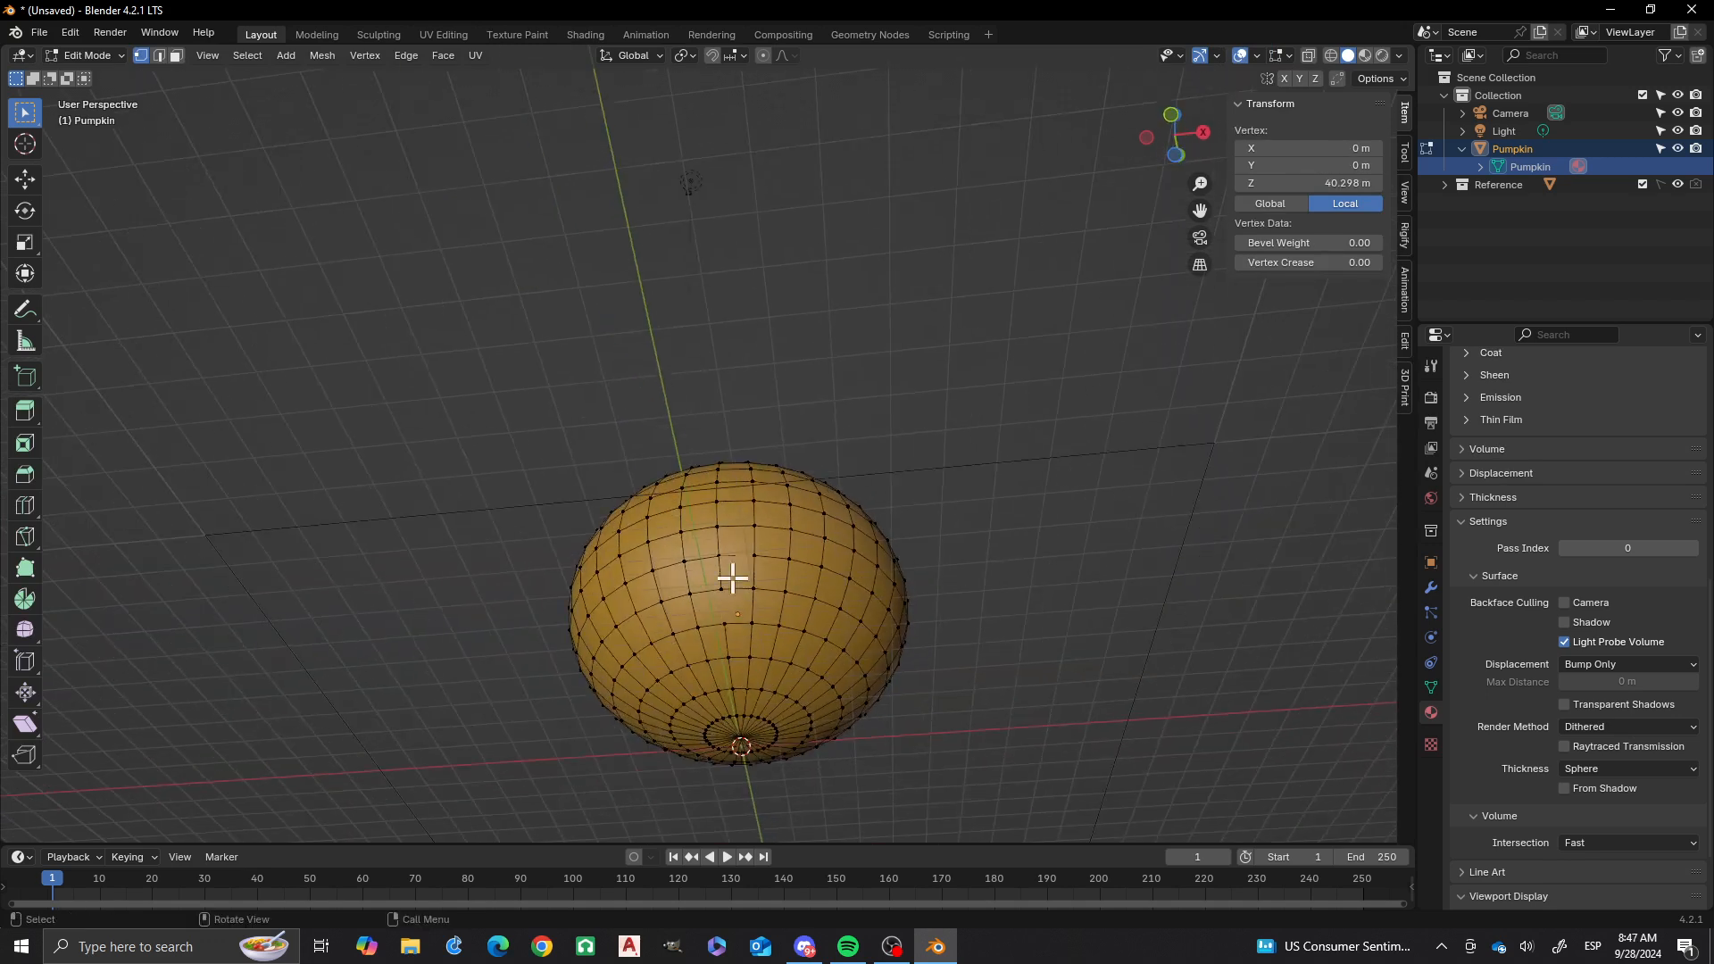
shift+click(737, 738)
middle_drag(811, 678, 892, 626)
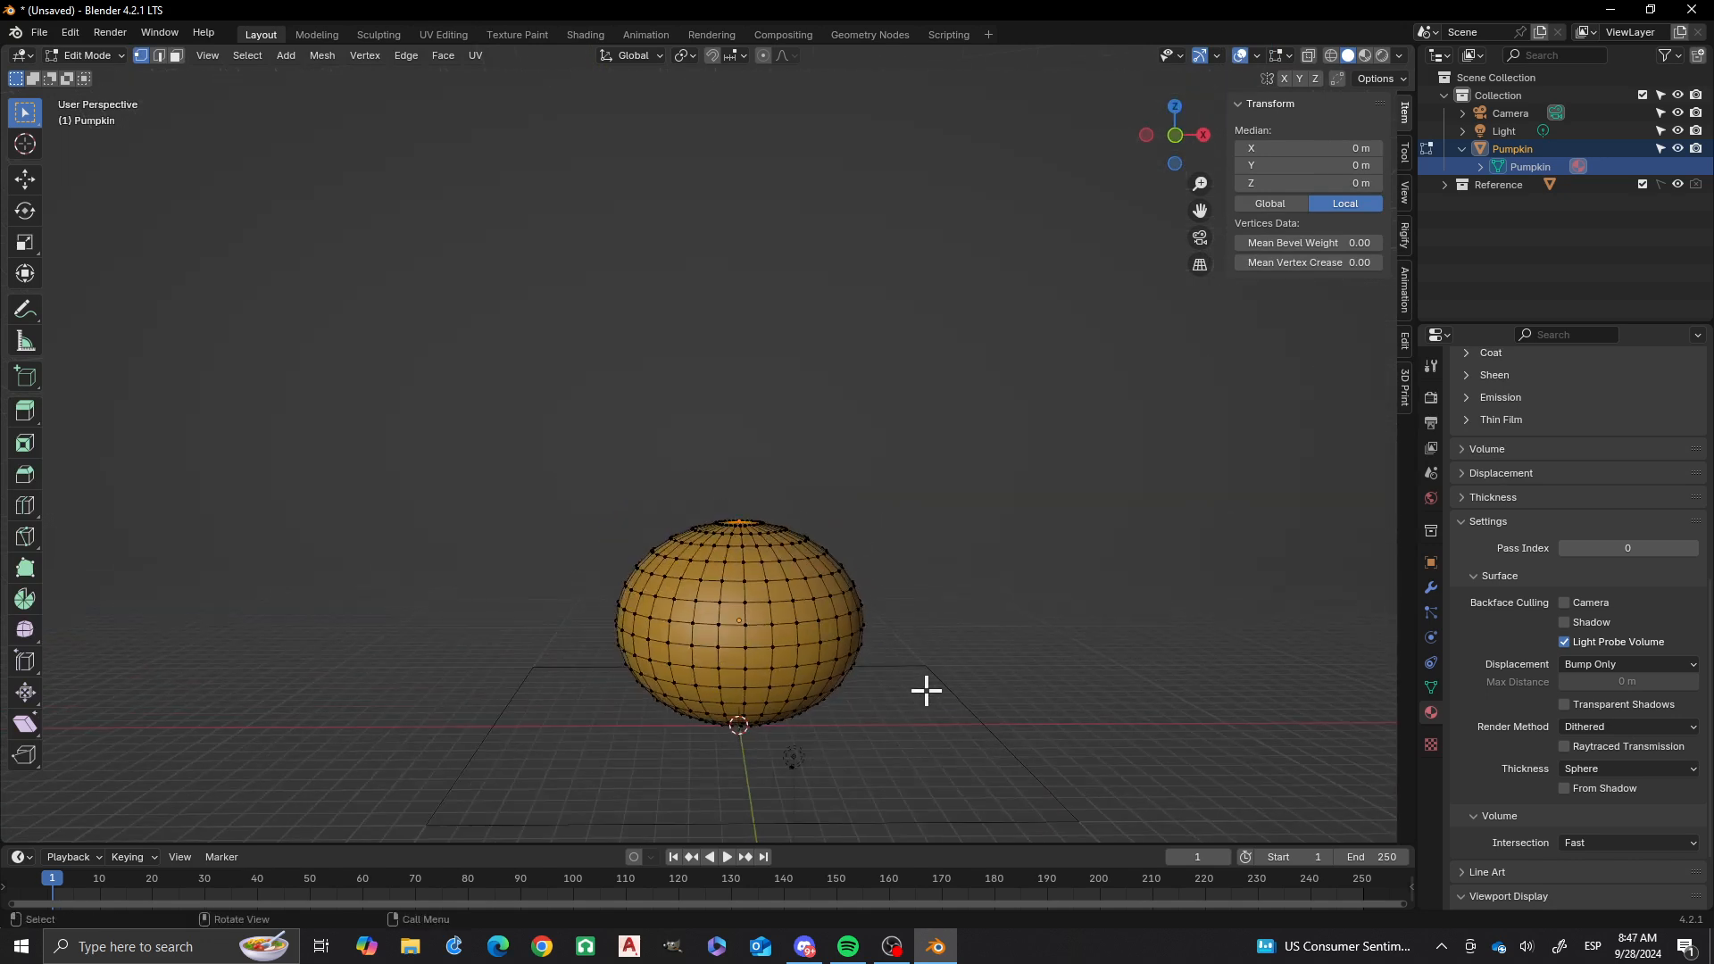
- Scale the two pole vertices along Z to about 0.723 using smooth proportional editing with a proportional size of about 25.5
key(o)
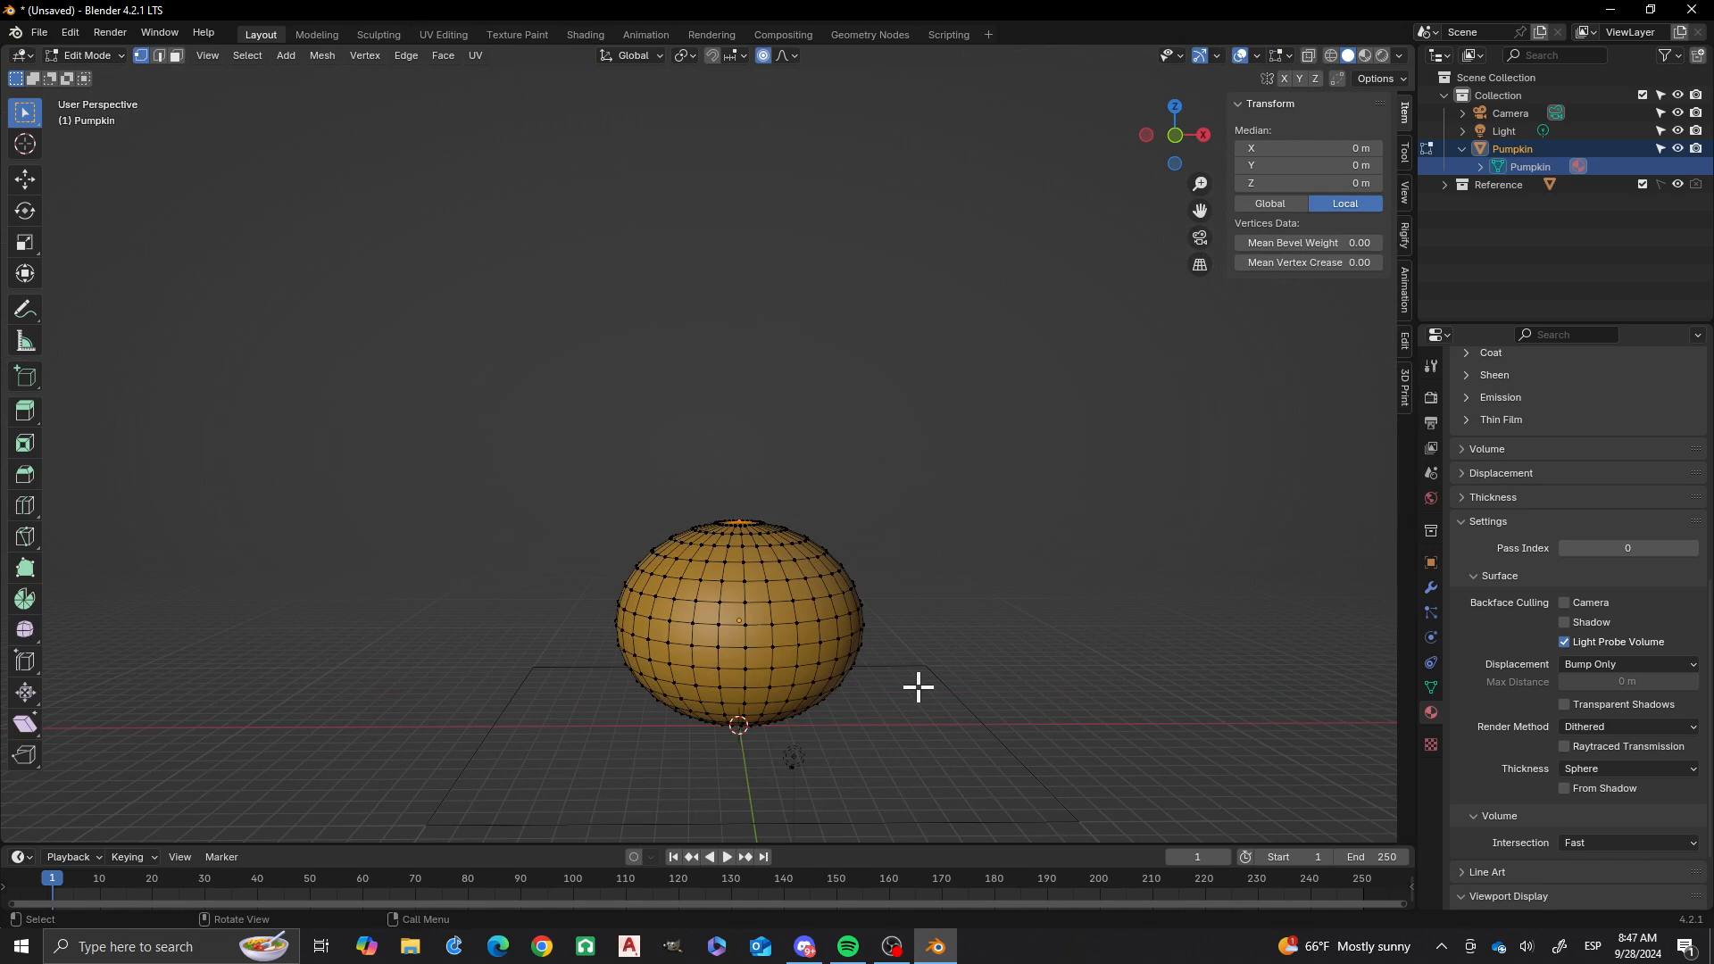
alt+middle_drag(918, 686, 979, 661)
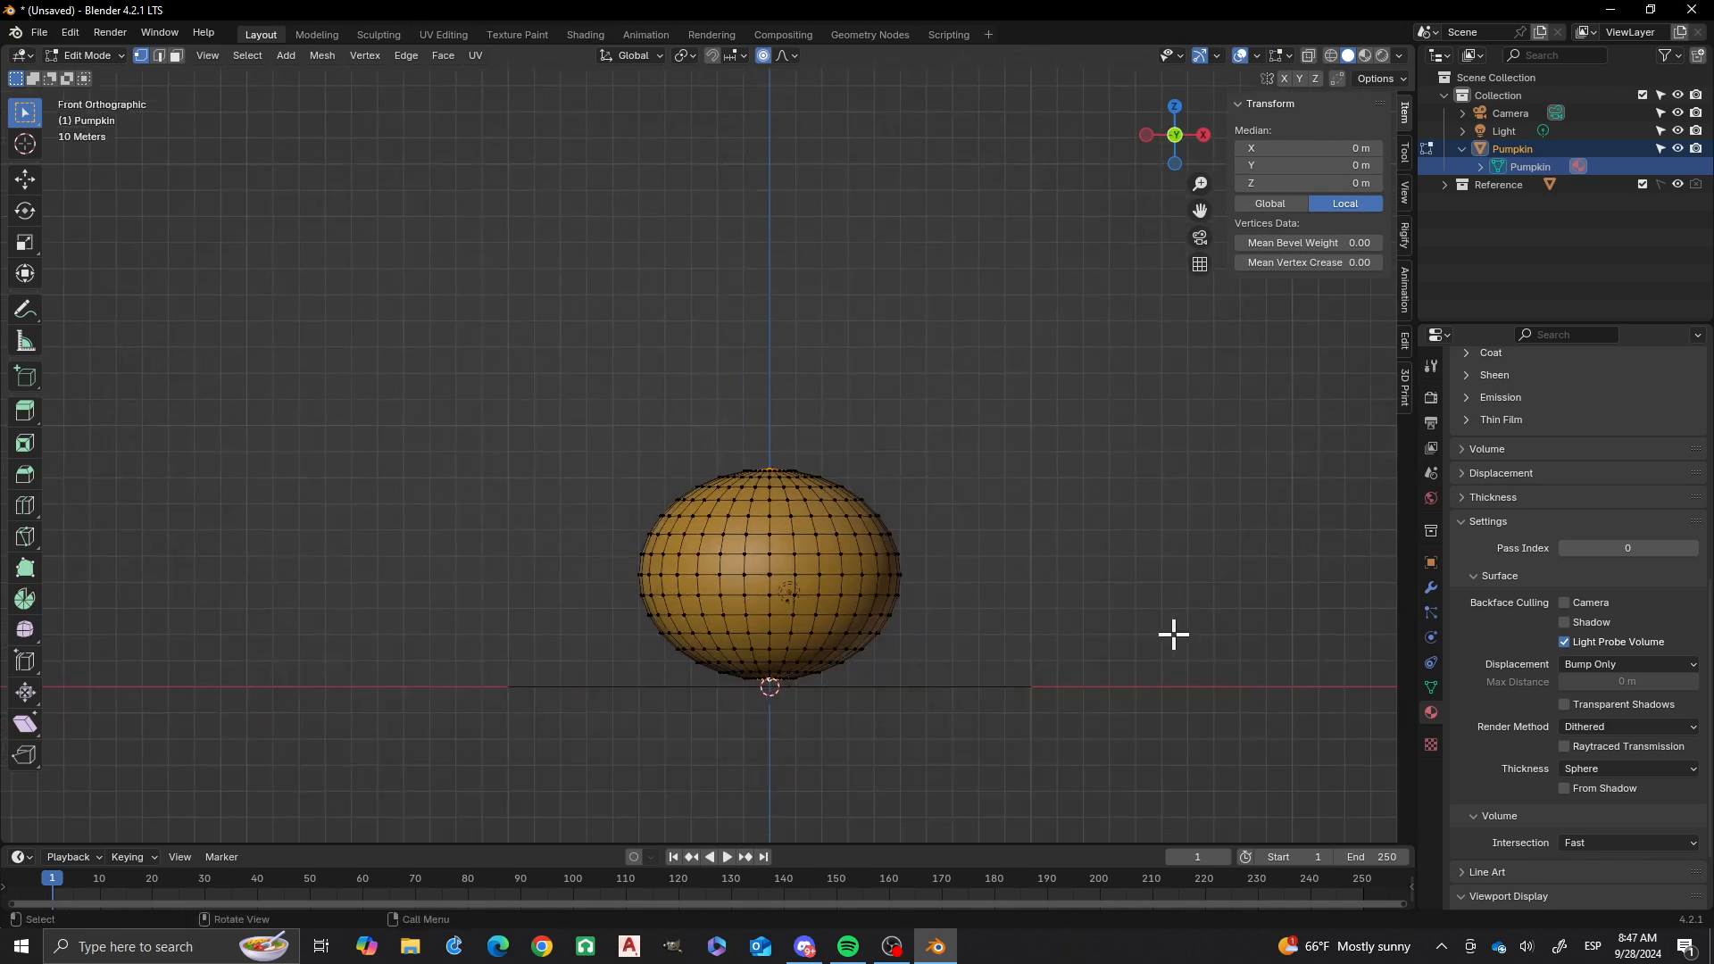
key(s)
key(z)
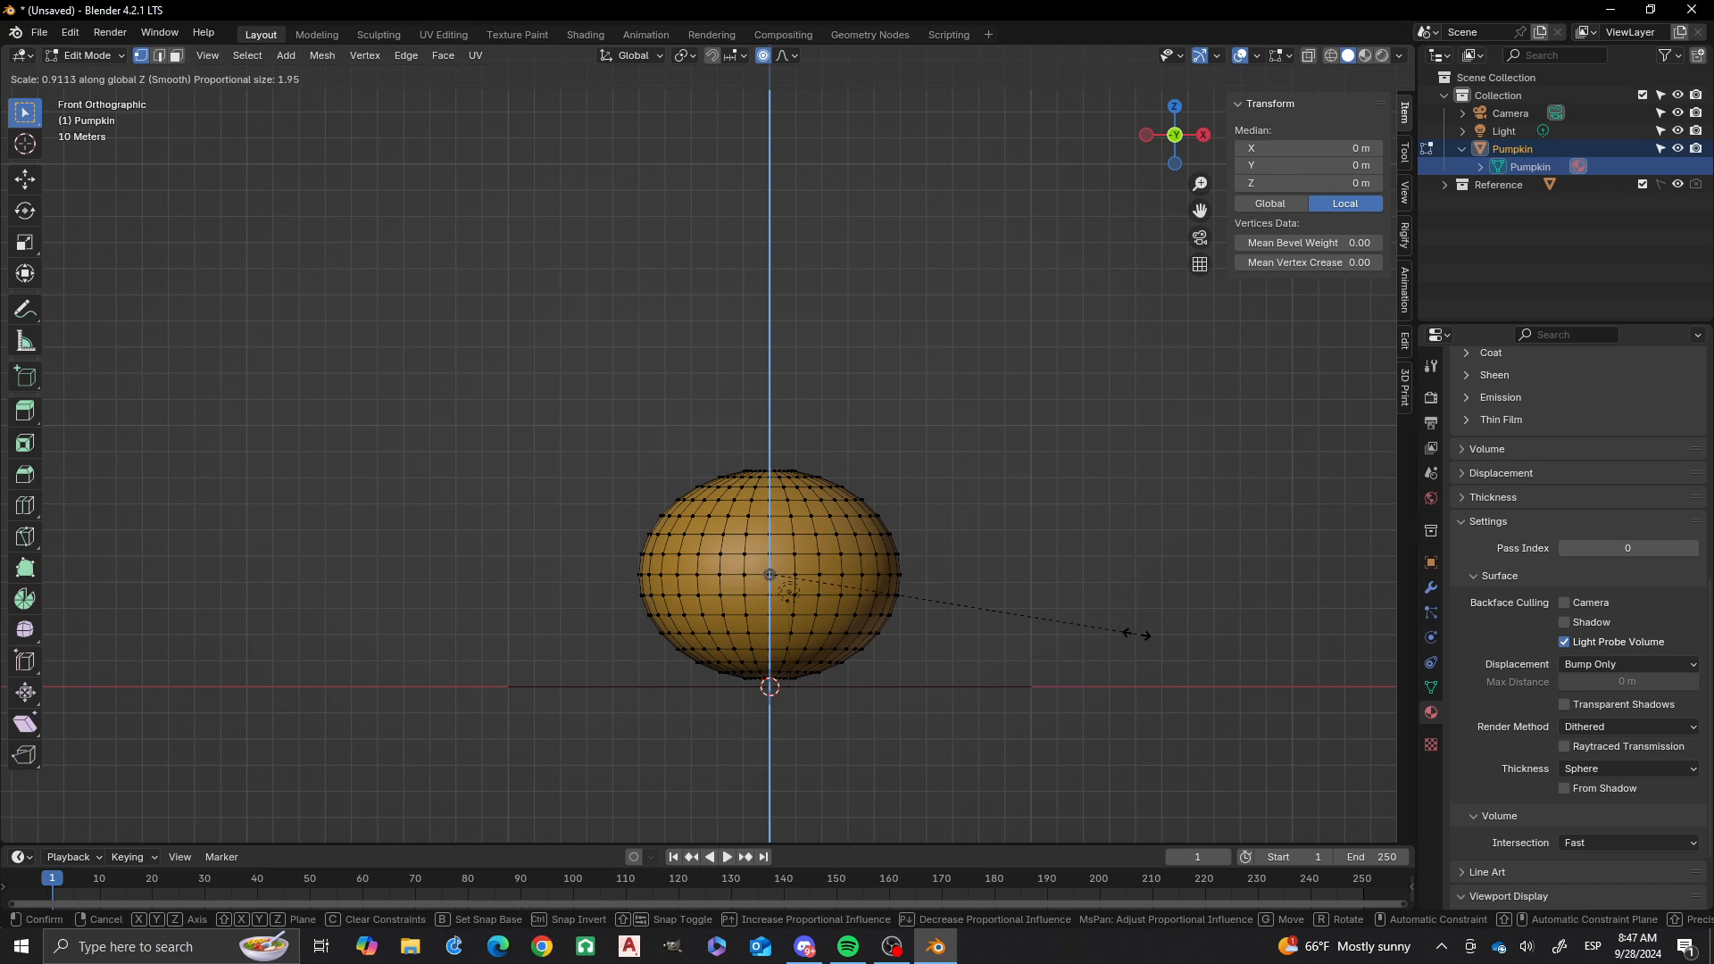
scroll(1136, 634, down, 5)
scroll(1137, 633, down, 6)
scroll(1136, 634, down, 6)
scroll(1117, 634, down, 3)
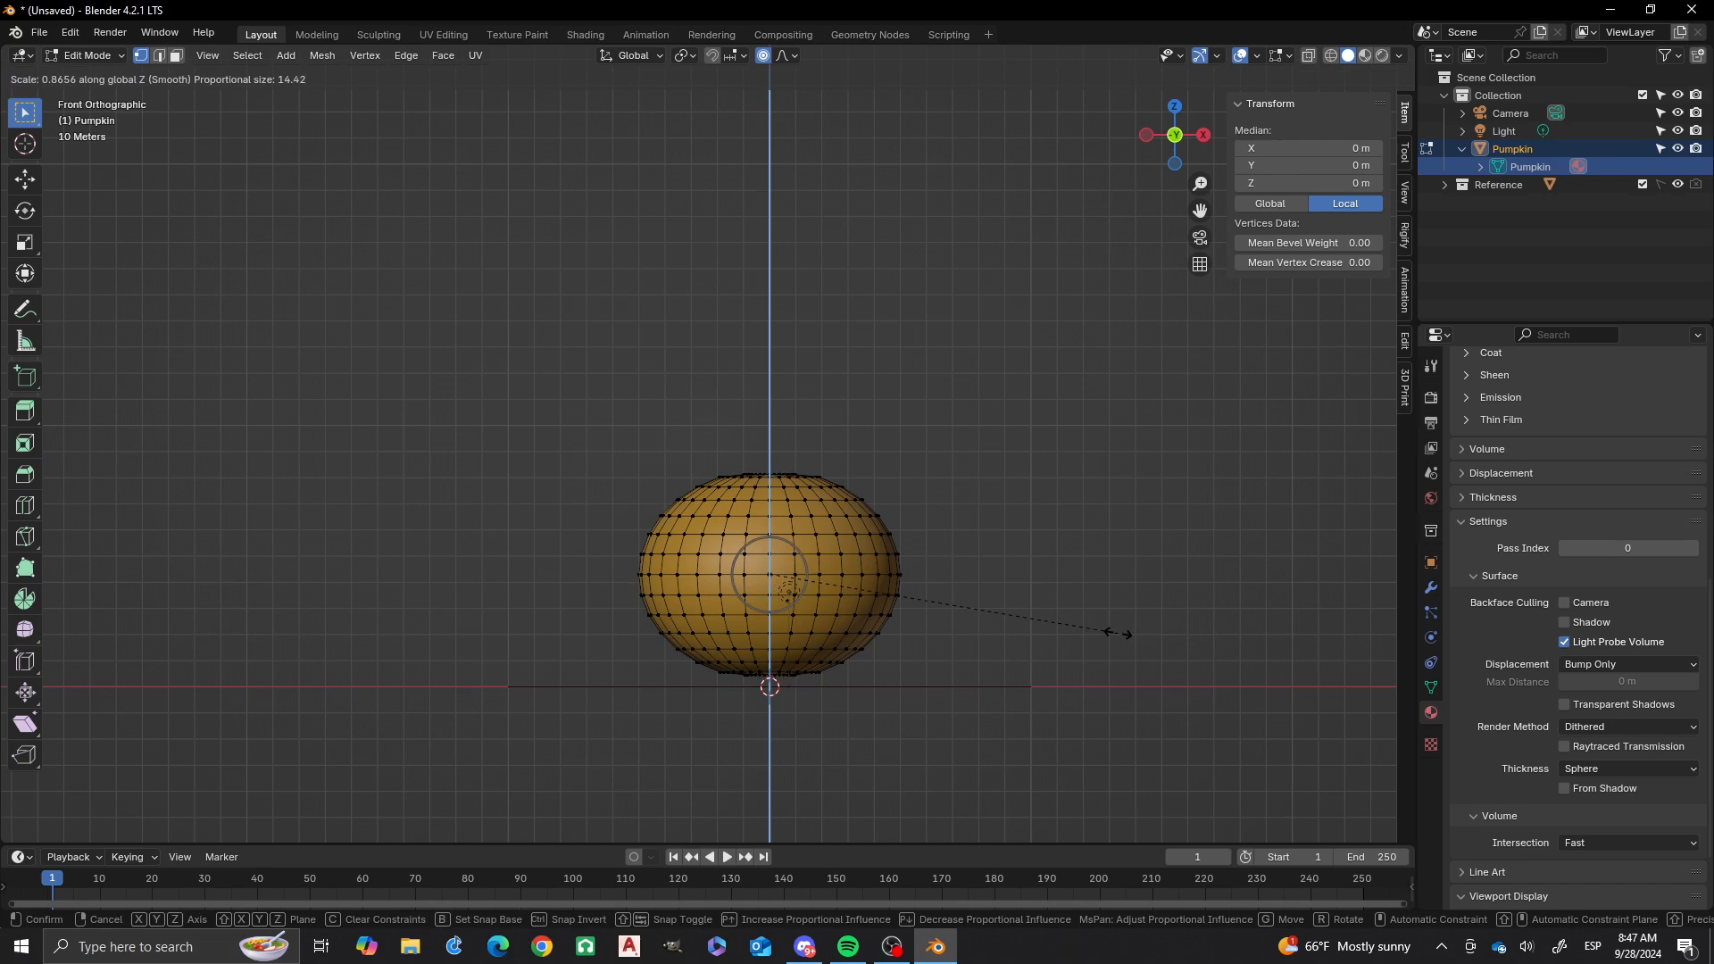
scroll(1116, 634, down, 6)
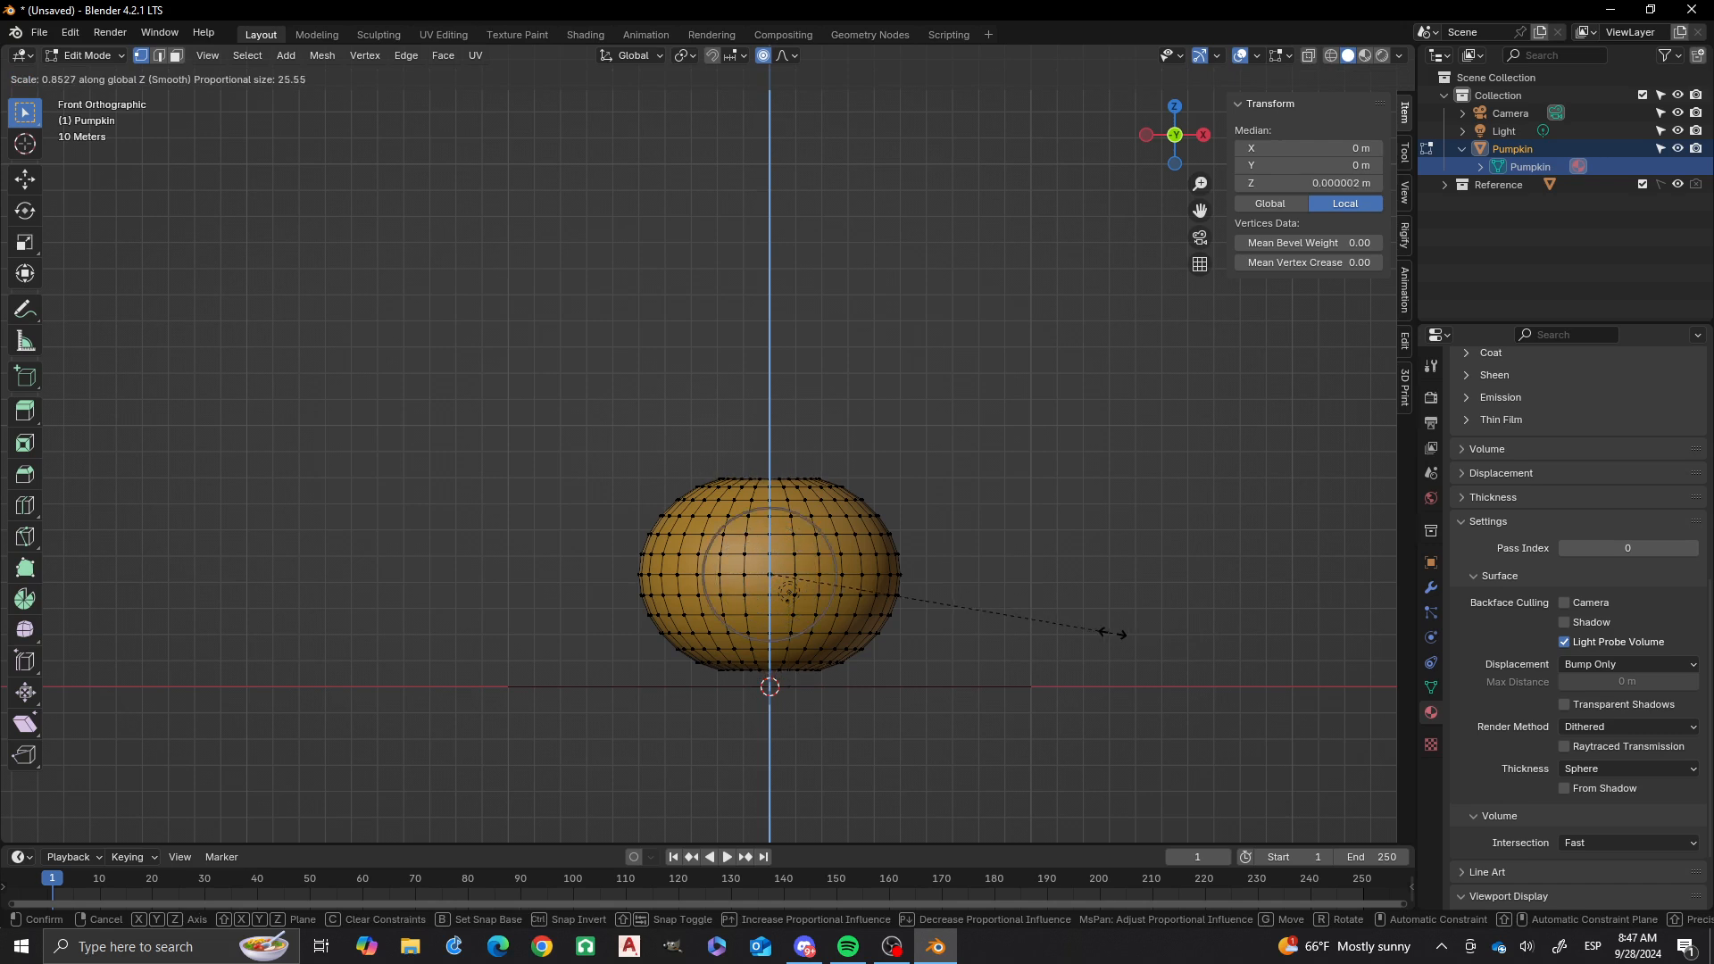
scroll(1105, 634, down, 1)
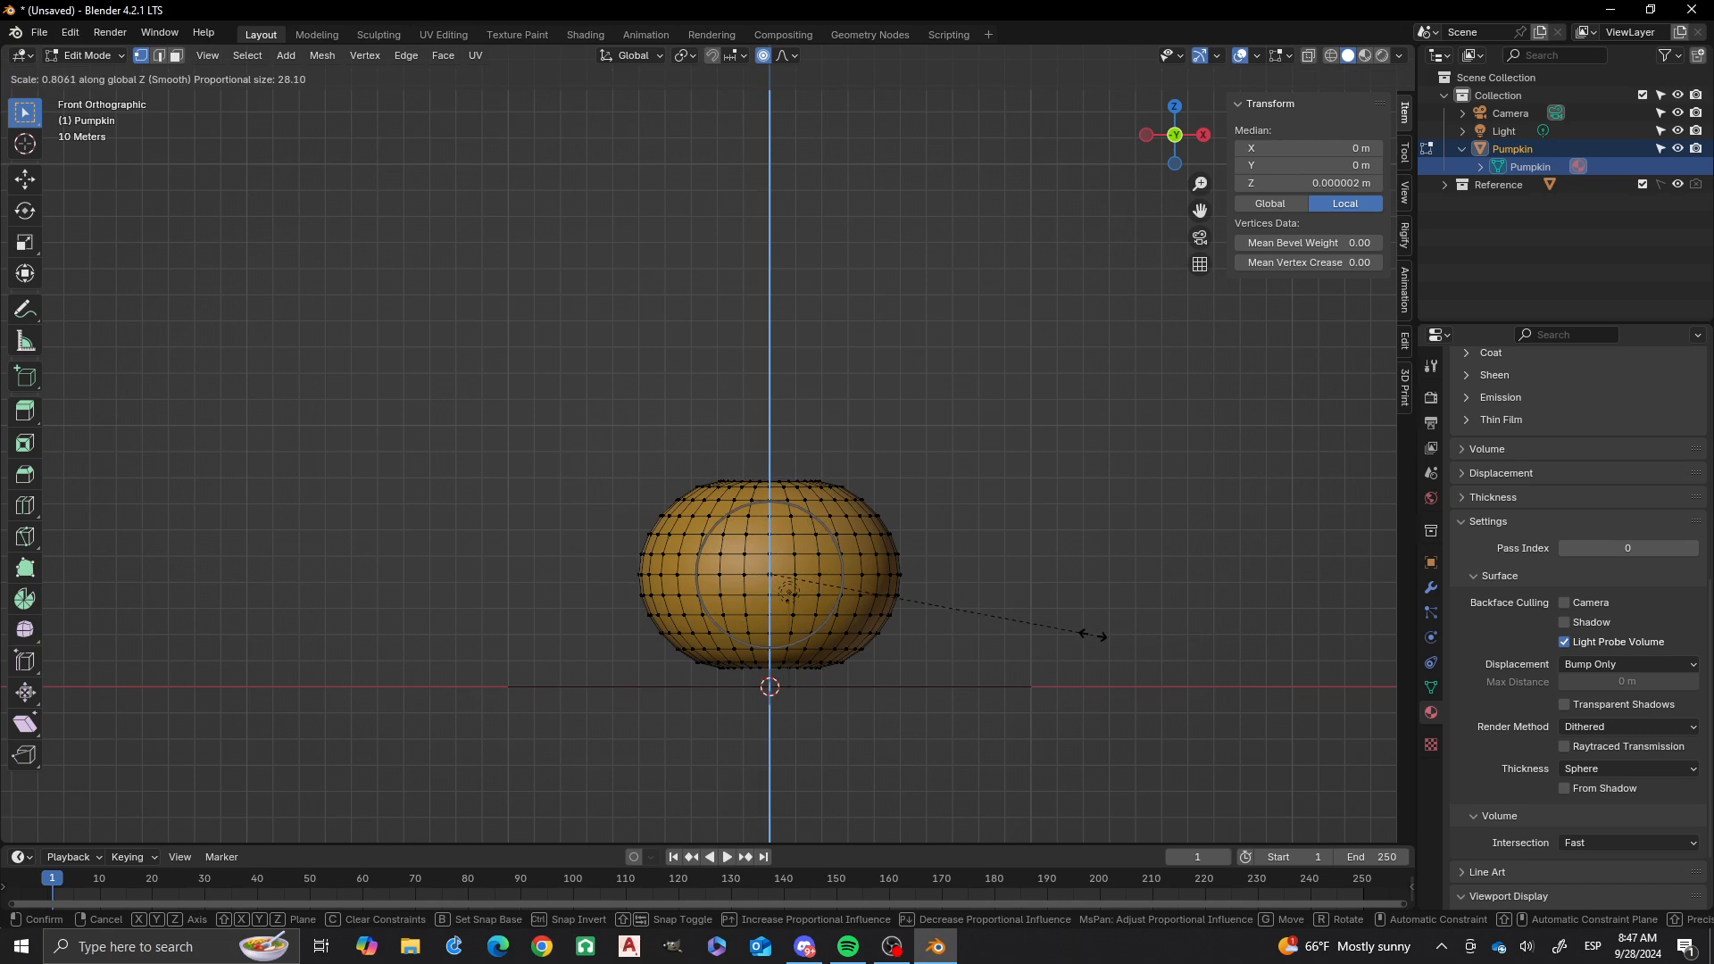
scroll(1076, 635, down, 2)
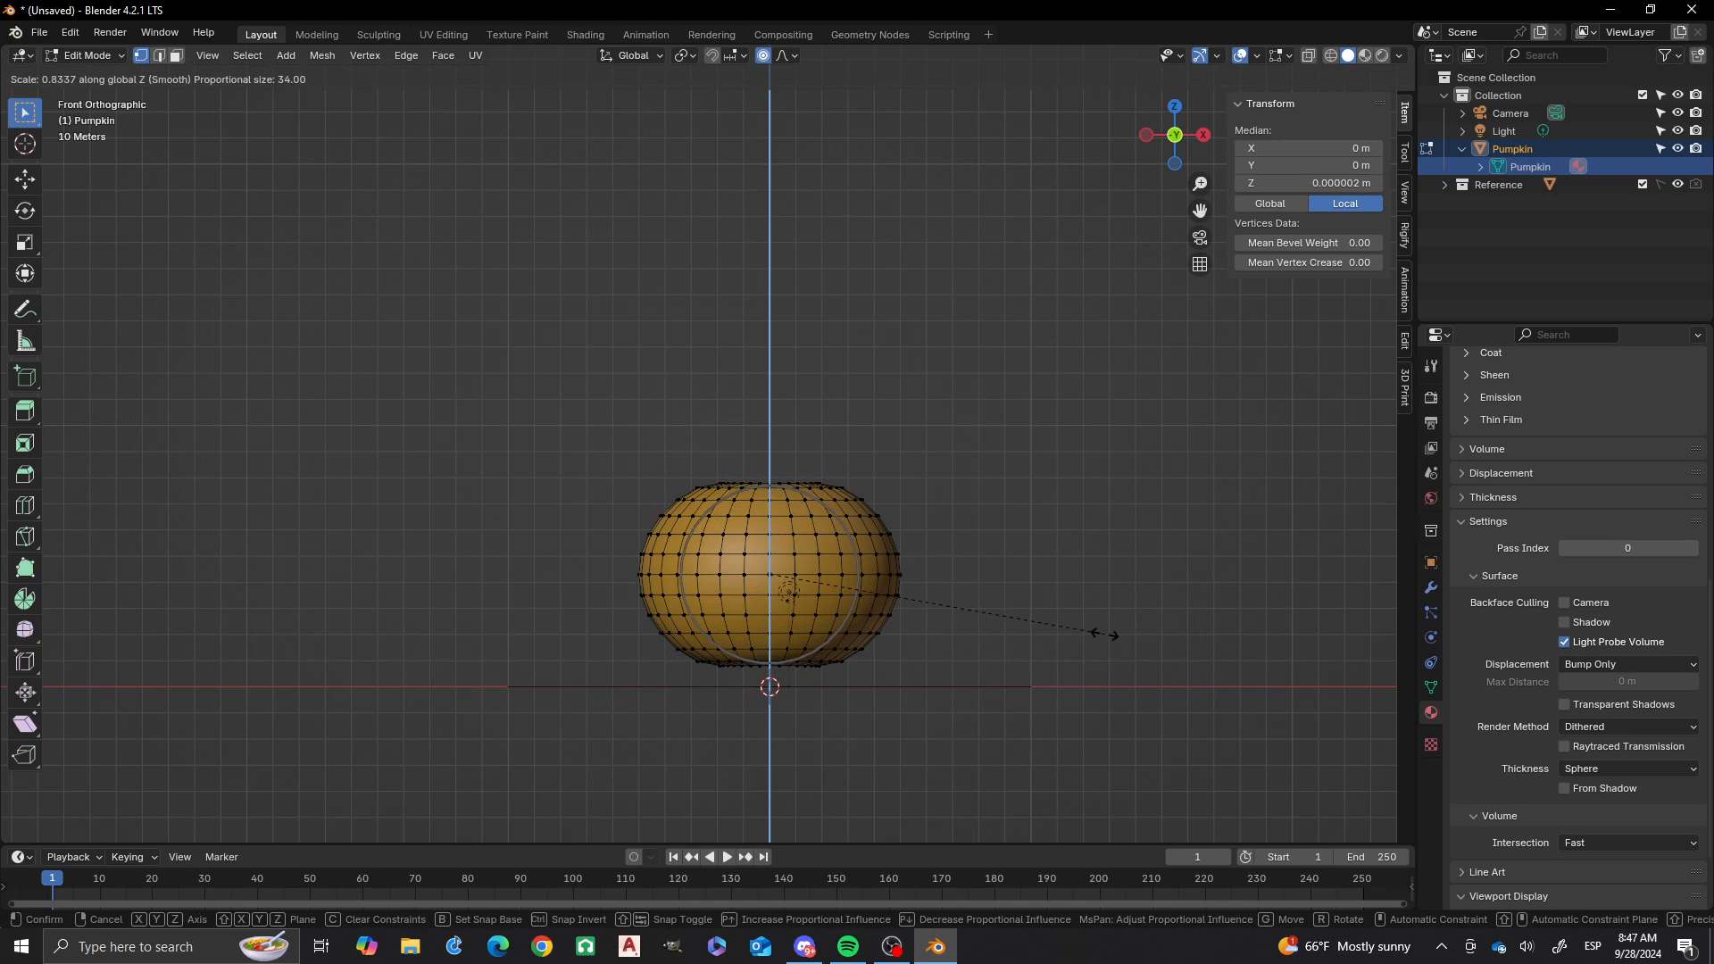
scroll(1104, 636, up, 3)
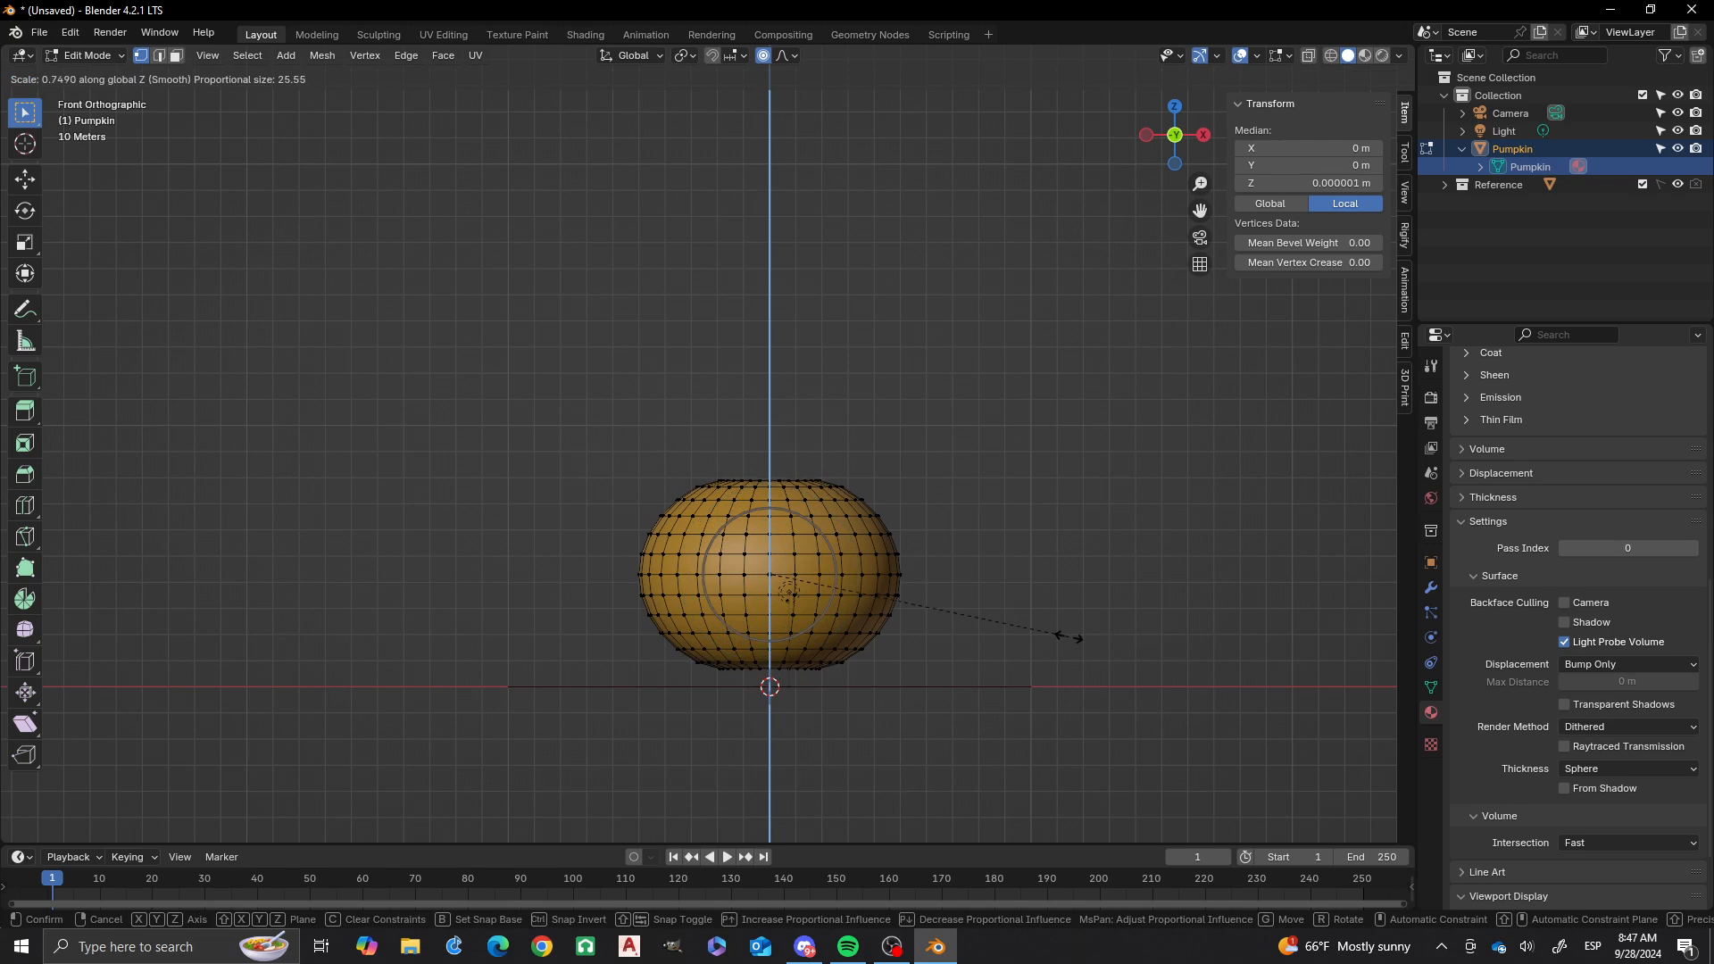
click(1068, 637)
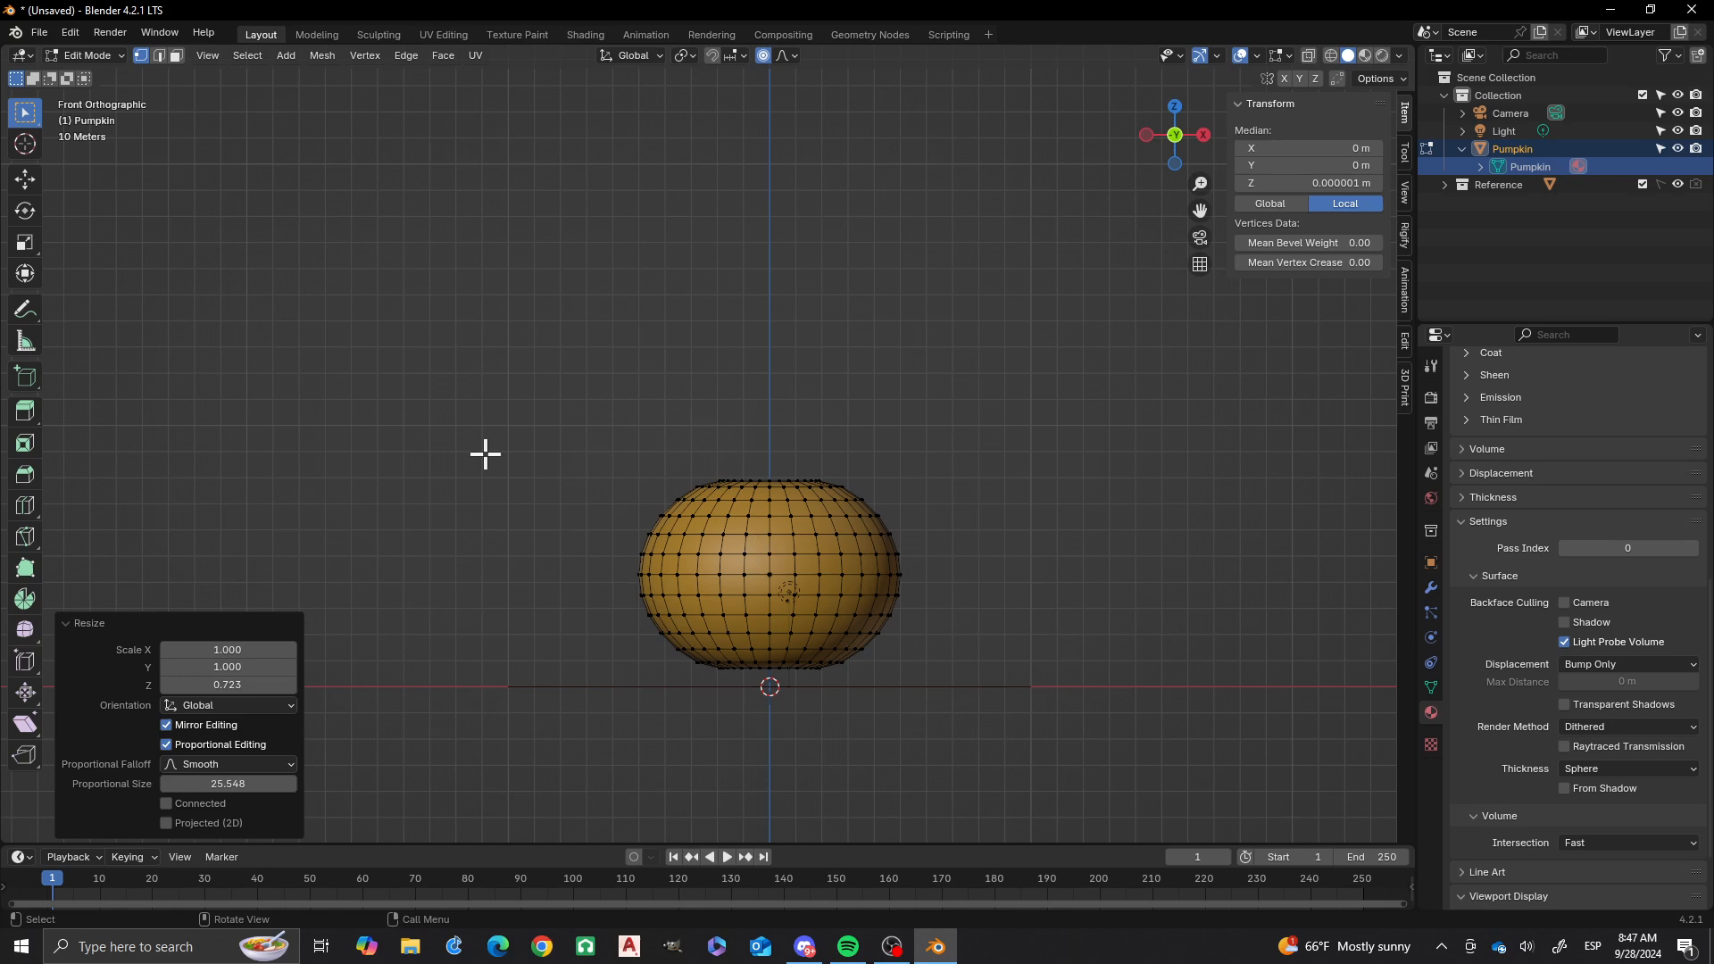
- Clear the selection and select every other vertical edge loop across the pumpkin's front side, starting with the centre loop
scroll(486, 454, down, 1)
click(666, 371)
middle_drag(666, 371, 684, 410)
scroll(693, 426, up, 3)
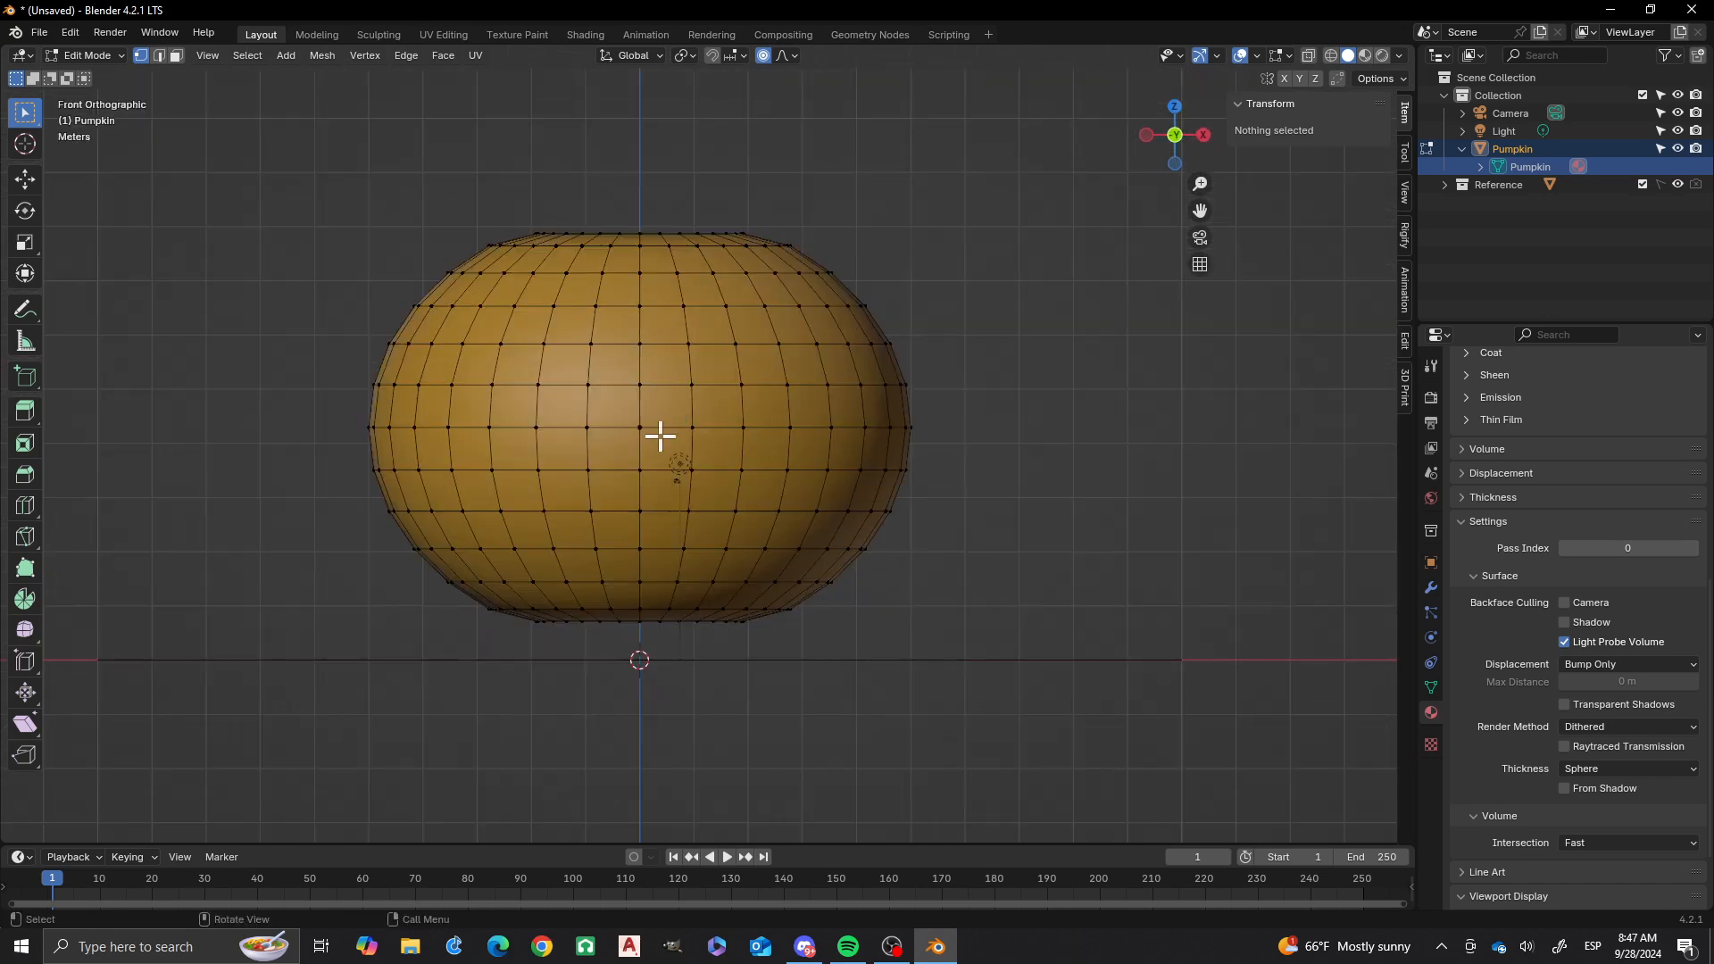
alt+click(639, 328)
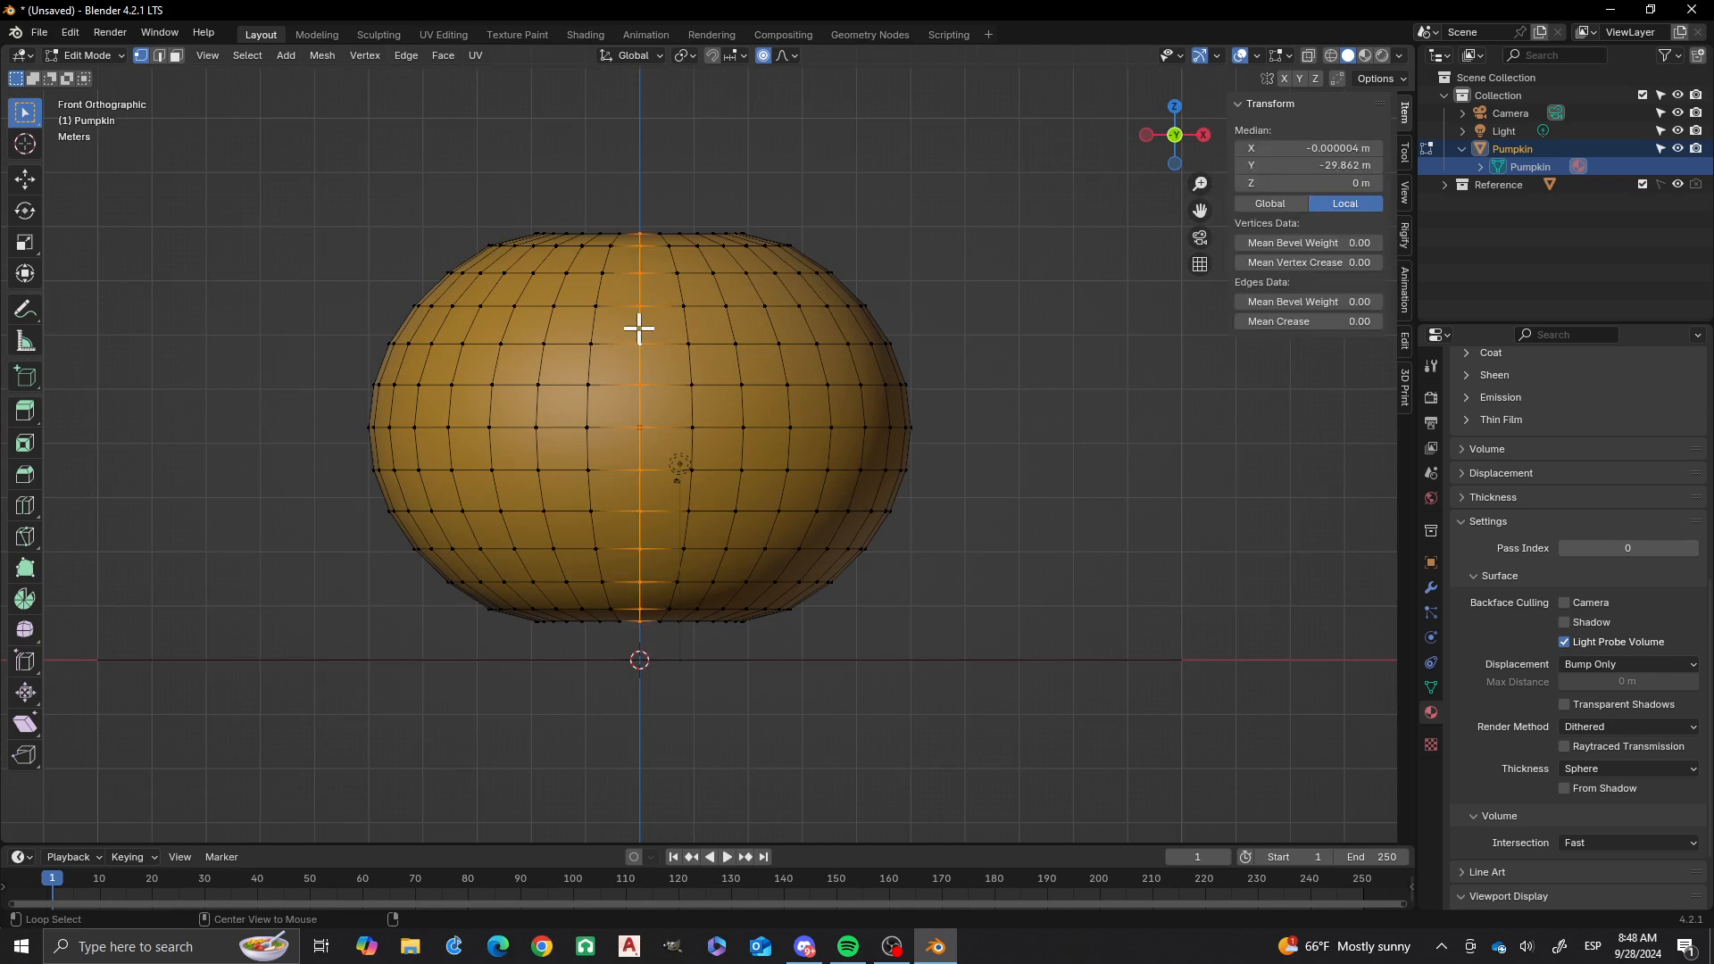
alt+shift+click(735, 323)
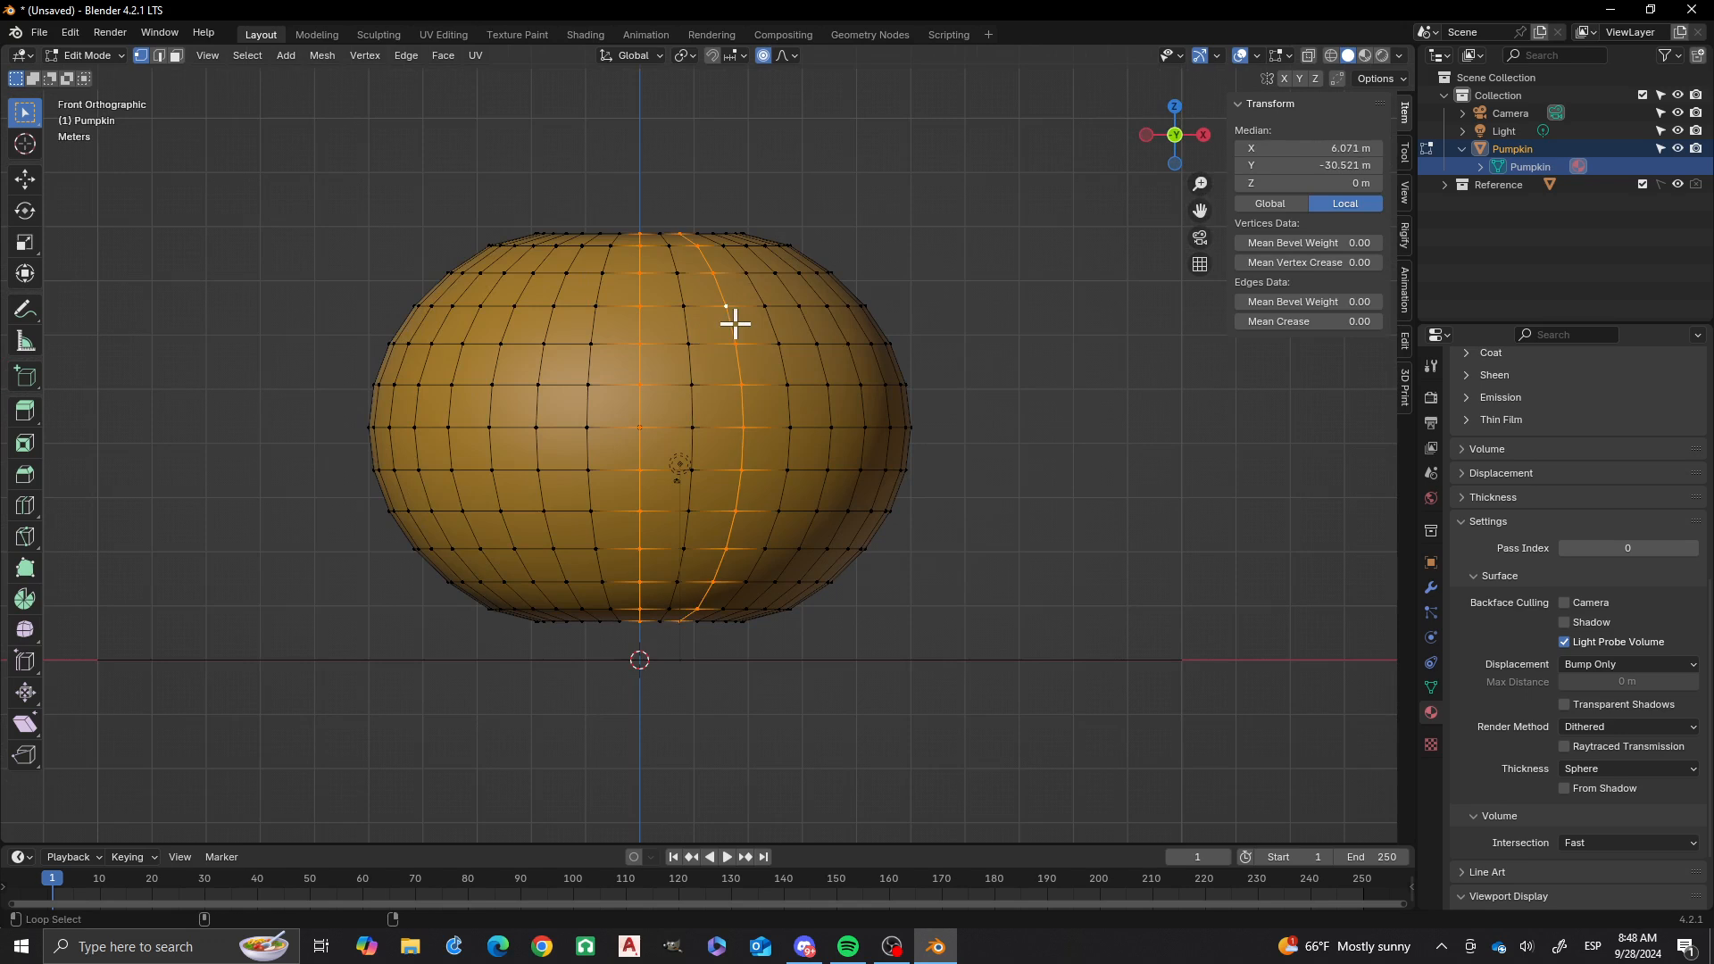
alt+shift+click(804, 323)
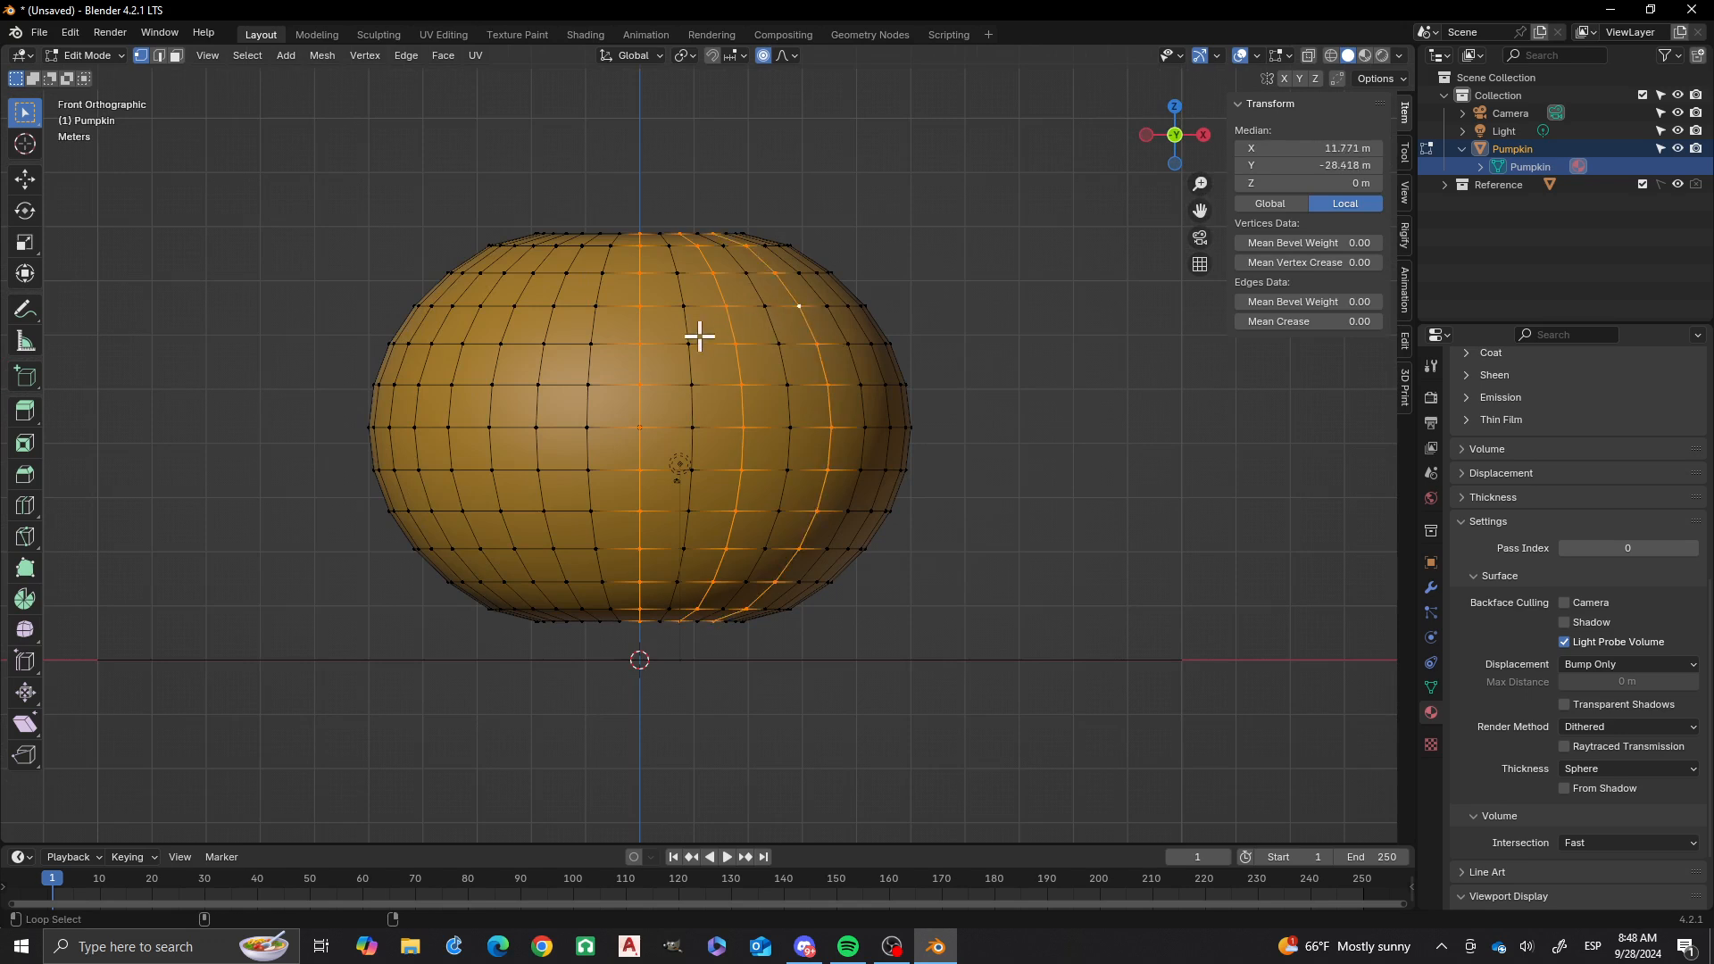
alt+shift+click(860, 327)
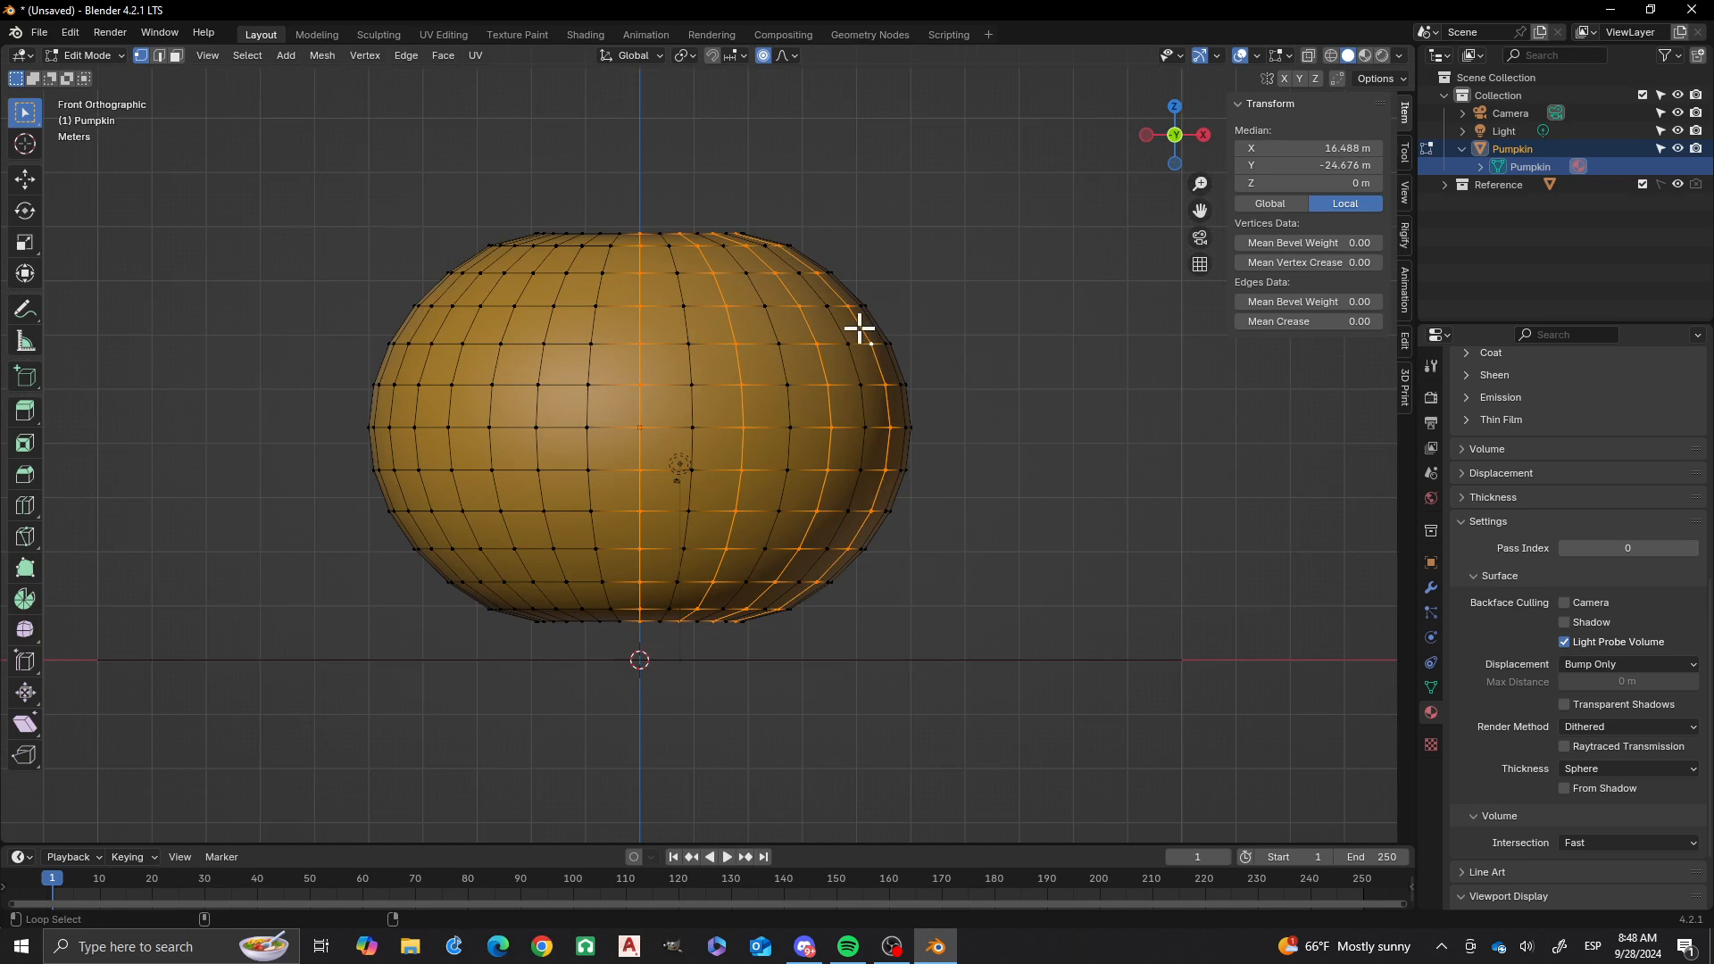
alt+shift+click(543, 325)
alt+shift+click(474, 324)
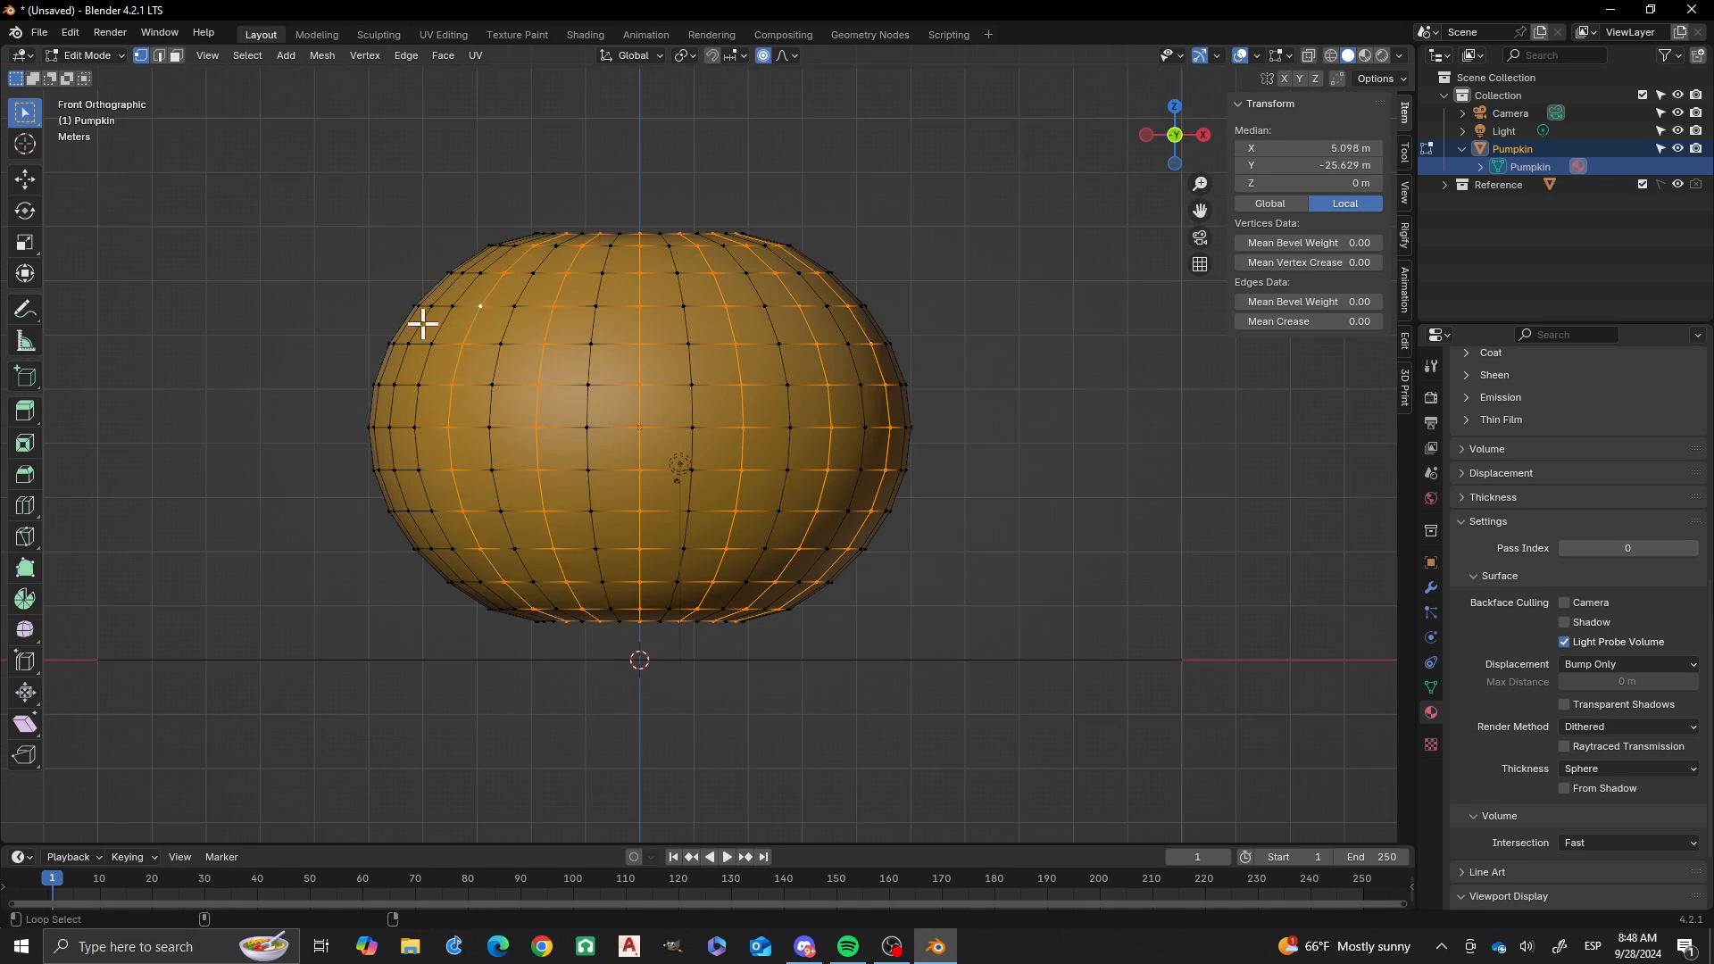
alt+shift+click(420, 322)
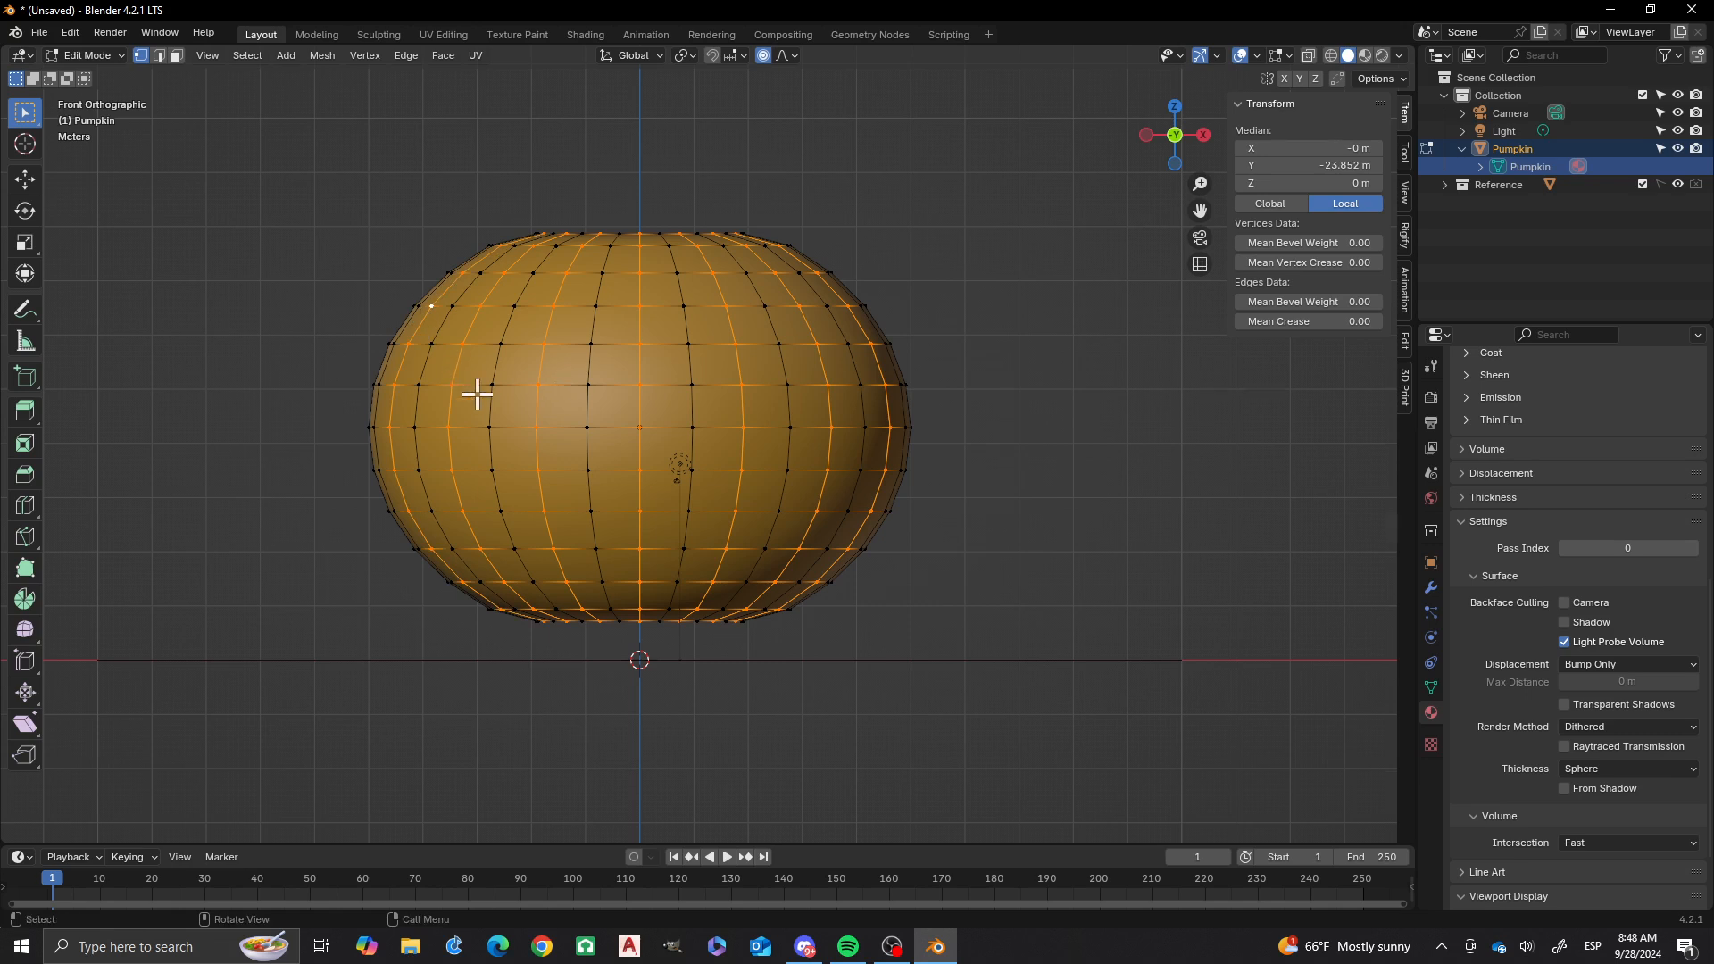
- Add every other vertical edge loop on the pumpkin's left side to the selection, continuing the alternating pattern
middle_drag(479, 390, 680, 392)
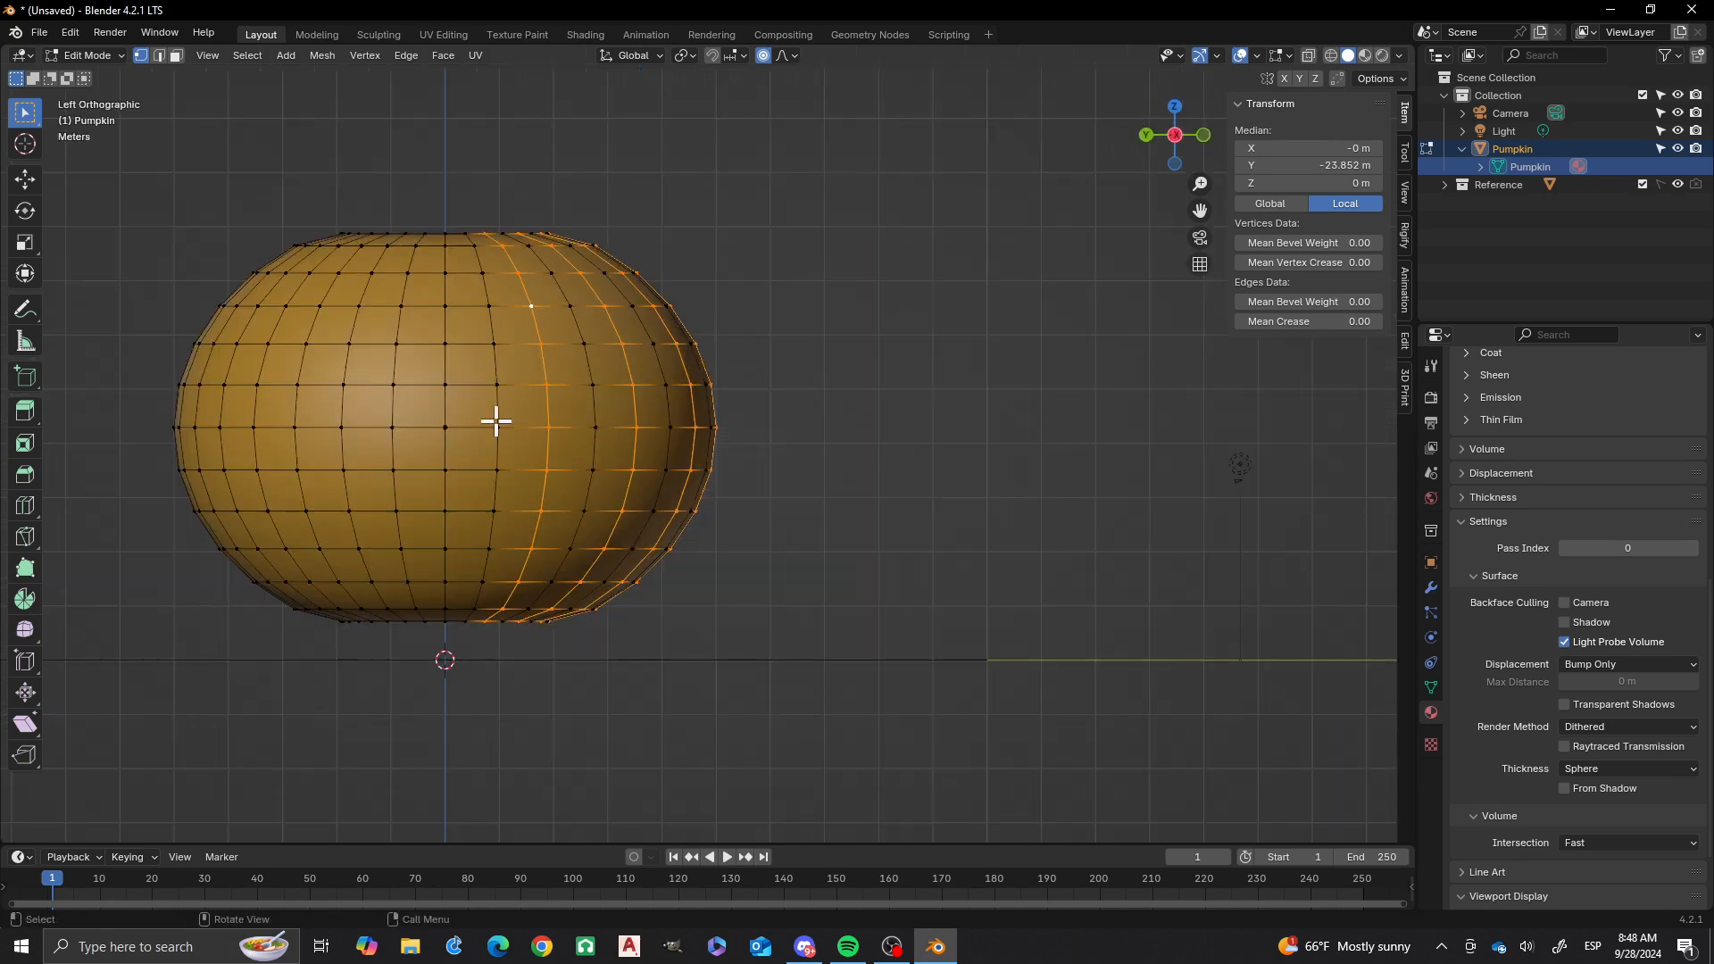
alt+shift+click(446, 407)
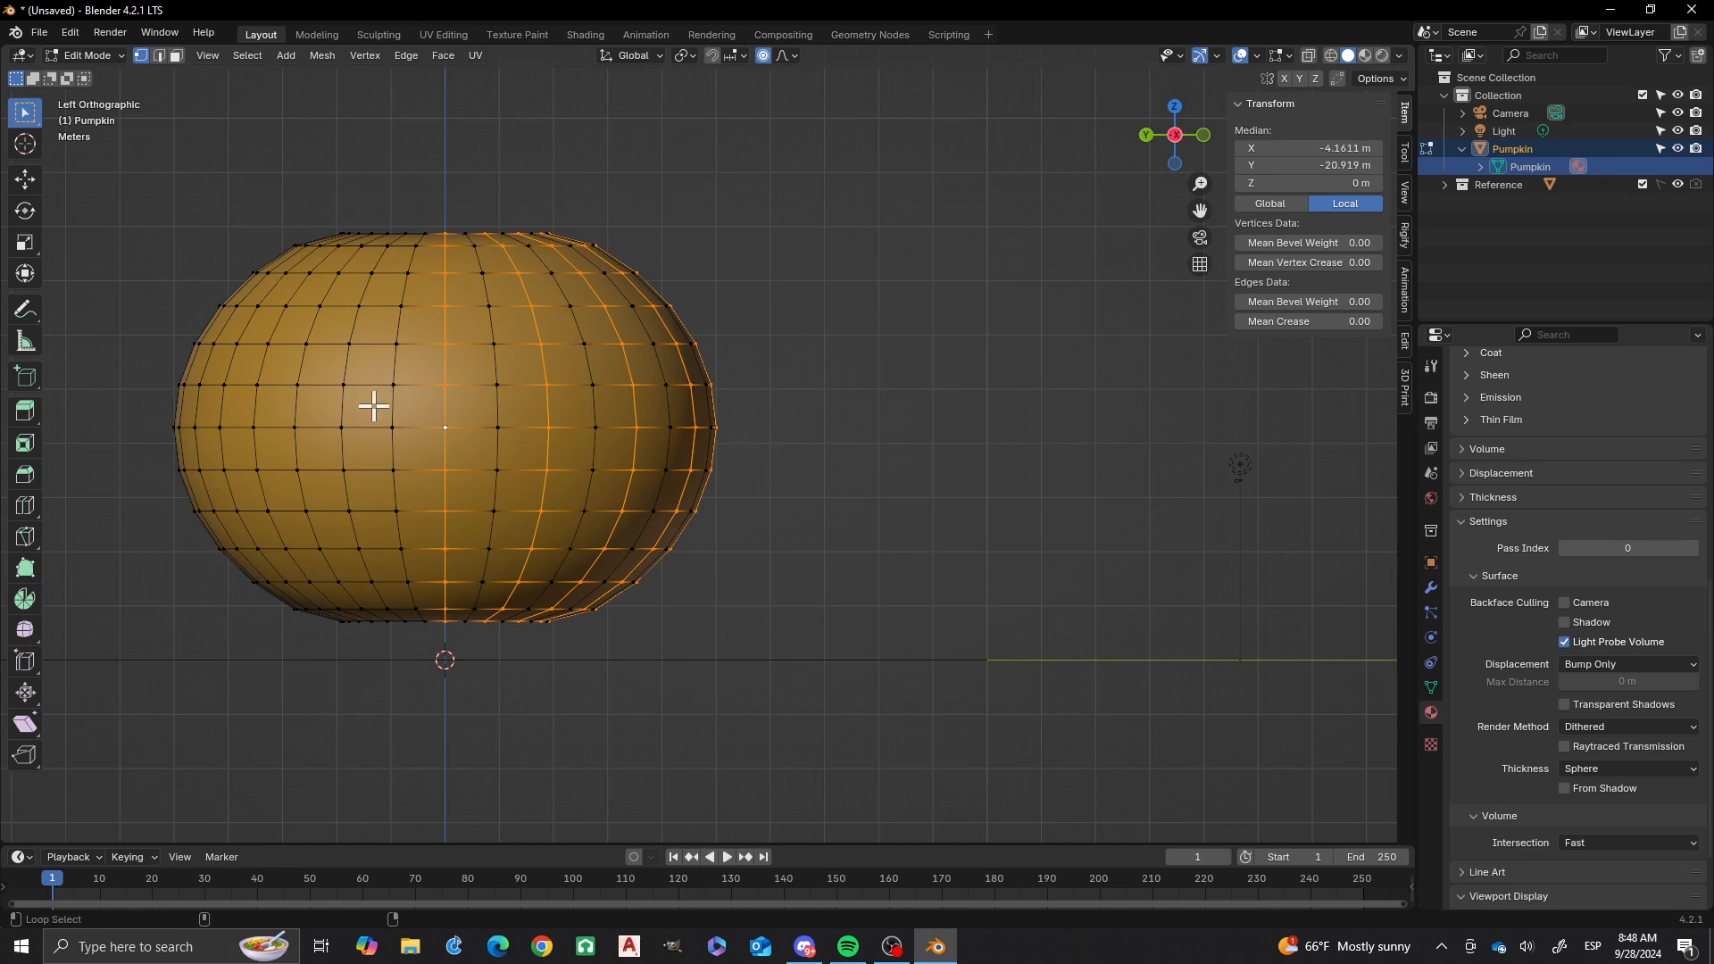
alt+shift+click(340, 404)
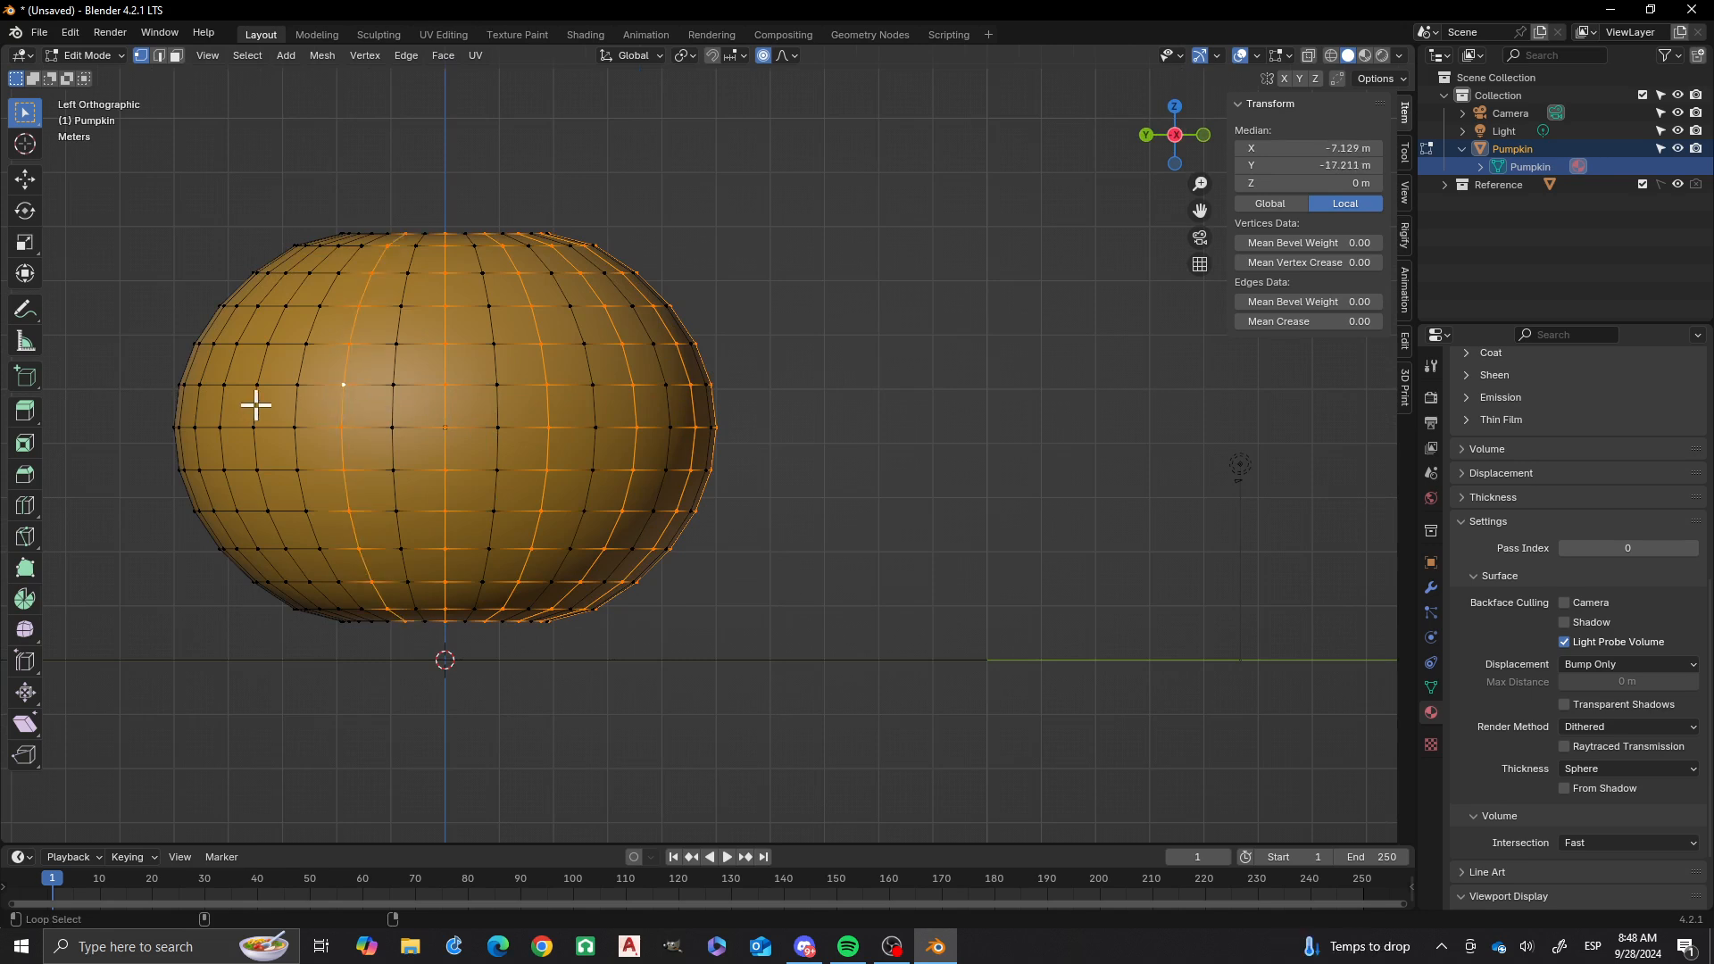
alt+shift+click(254, 403)
alt+shift+click(200, 401)
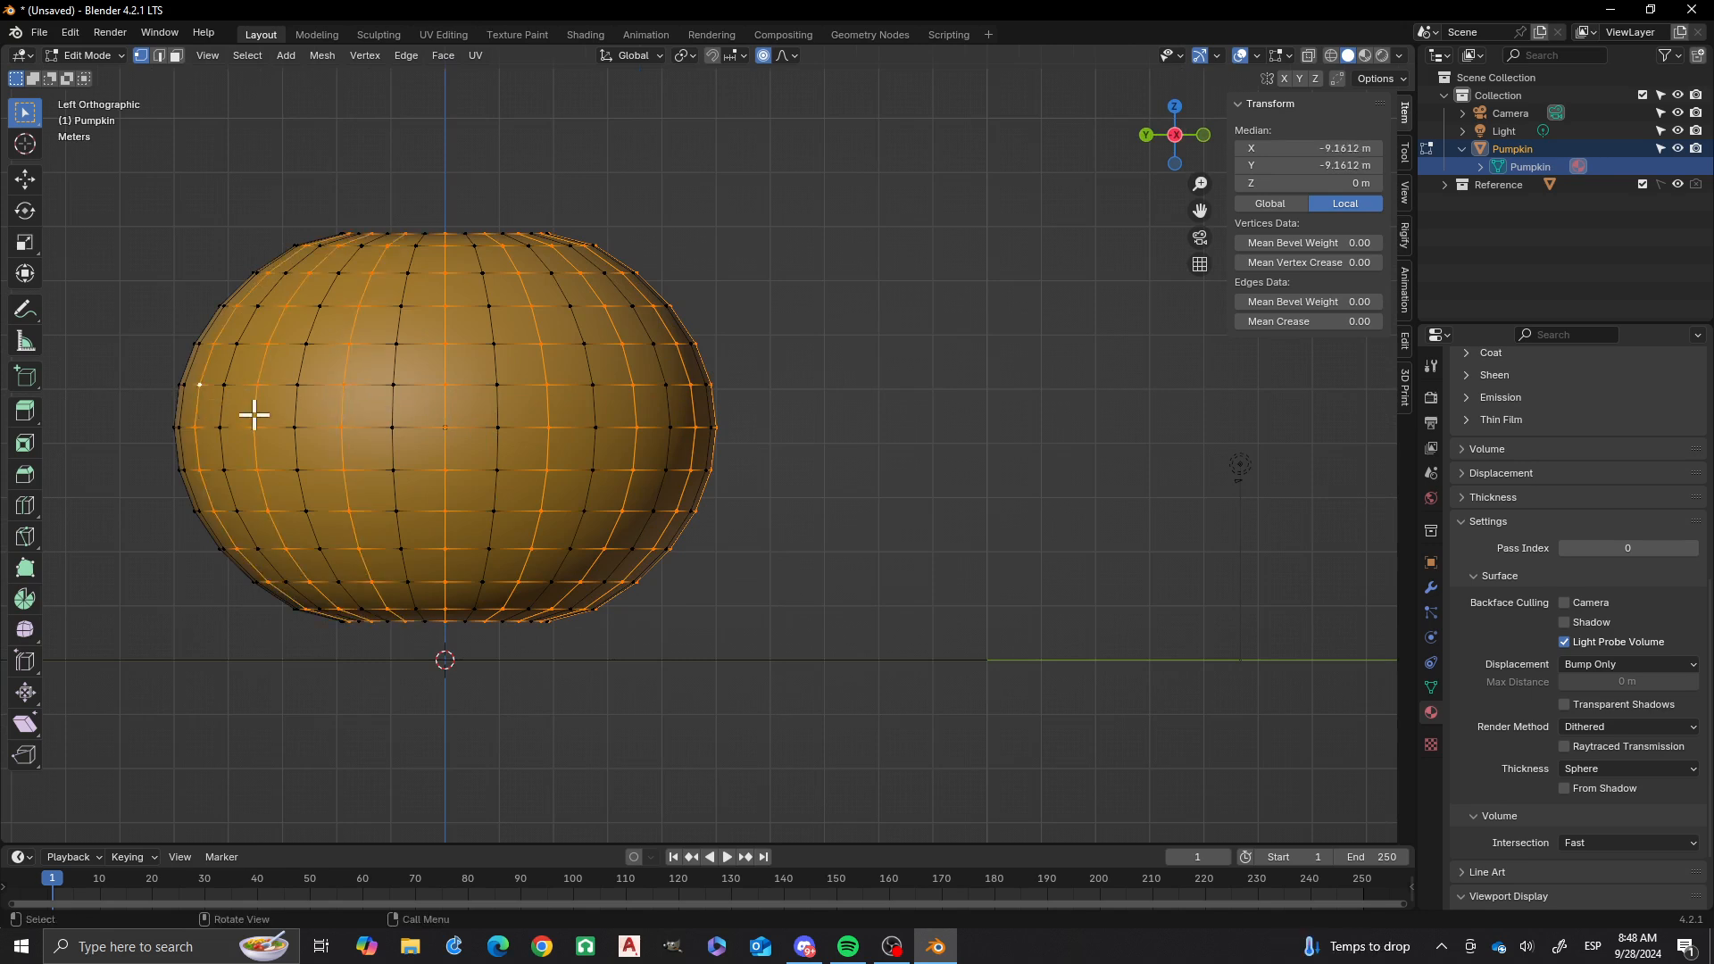
- Add every other vertical edge loop on the pumpkin's back and right side to the selection, completing the alternating pattern all around
middle_drag(253, 409, 478, 432)
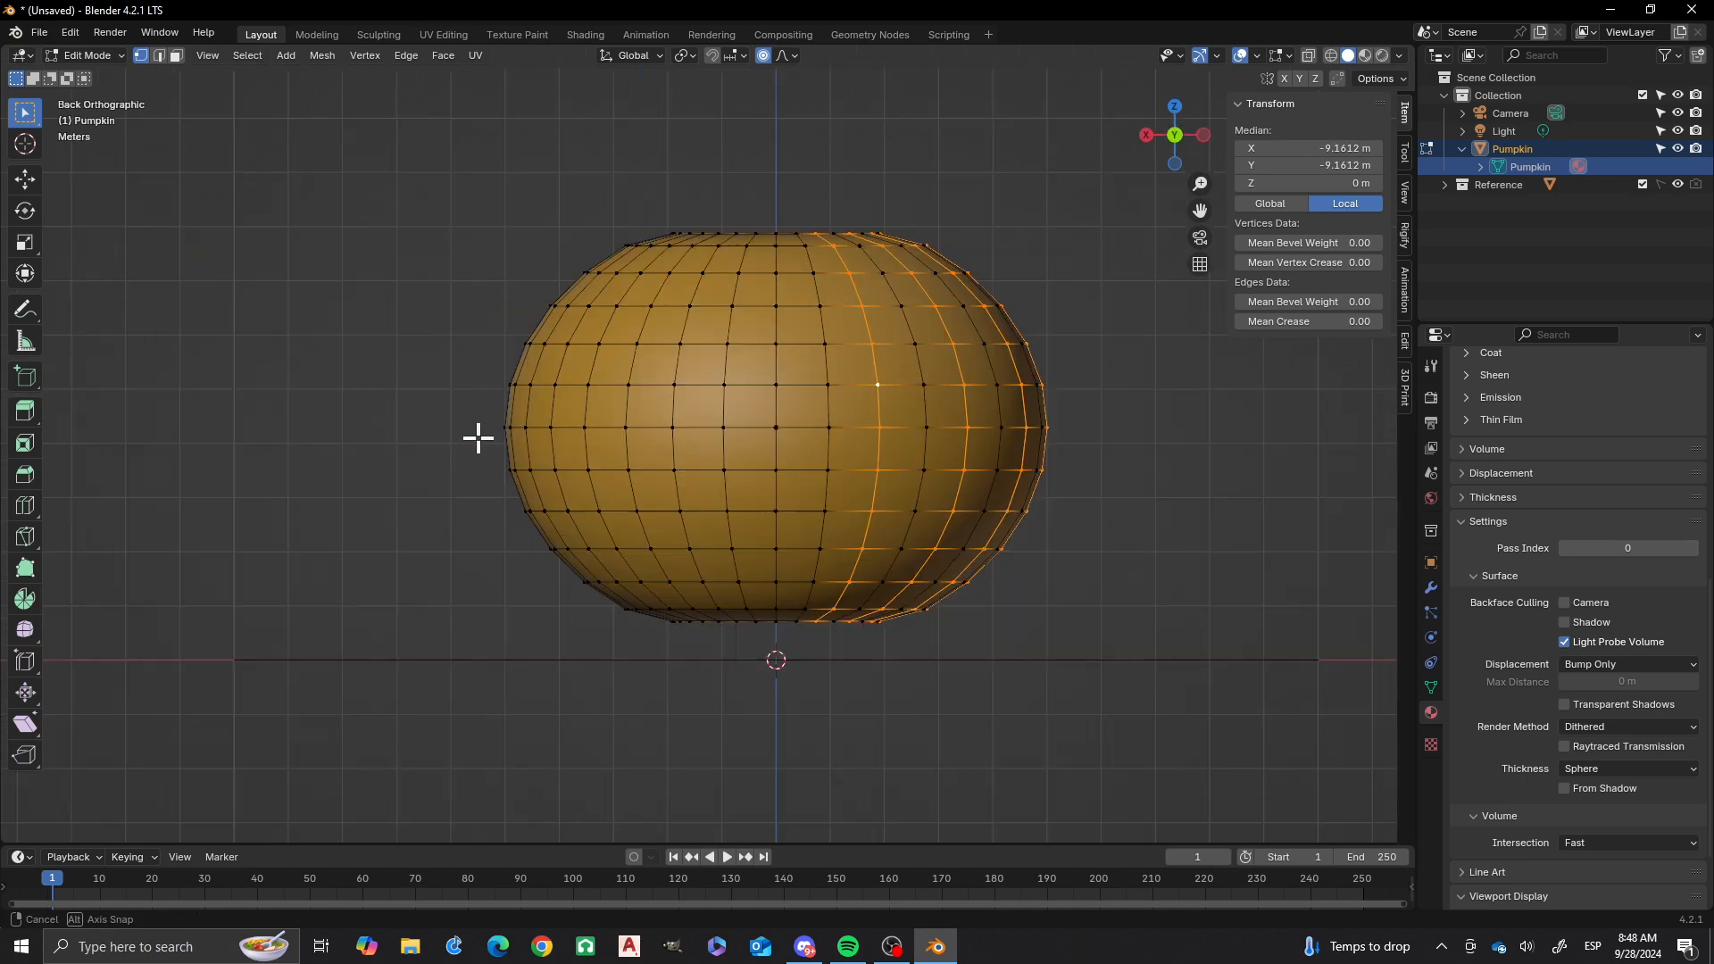
alt+shift+click(776, 451)
alt+shift+click(667, 444)
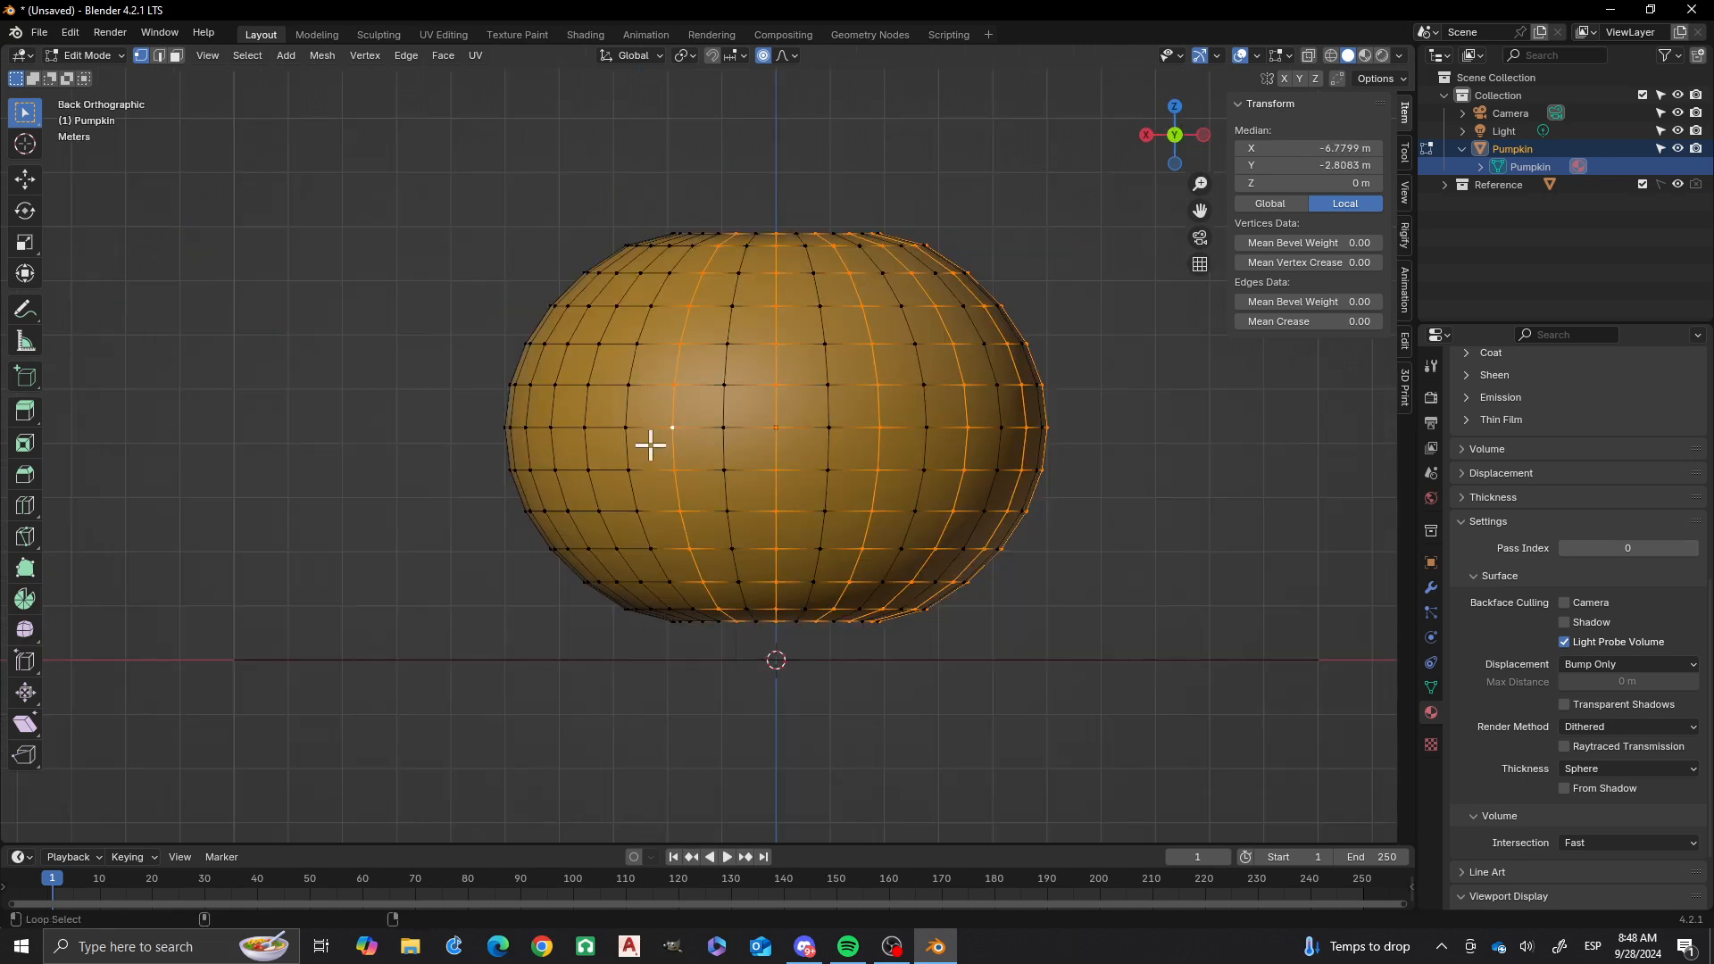
alt+shift+click(585, 443)
alt+shift+click(528, 447)
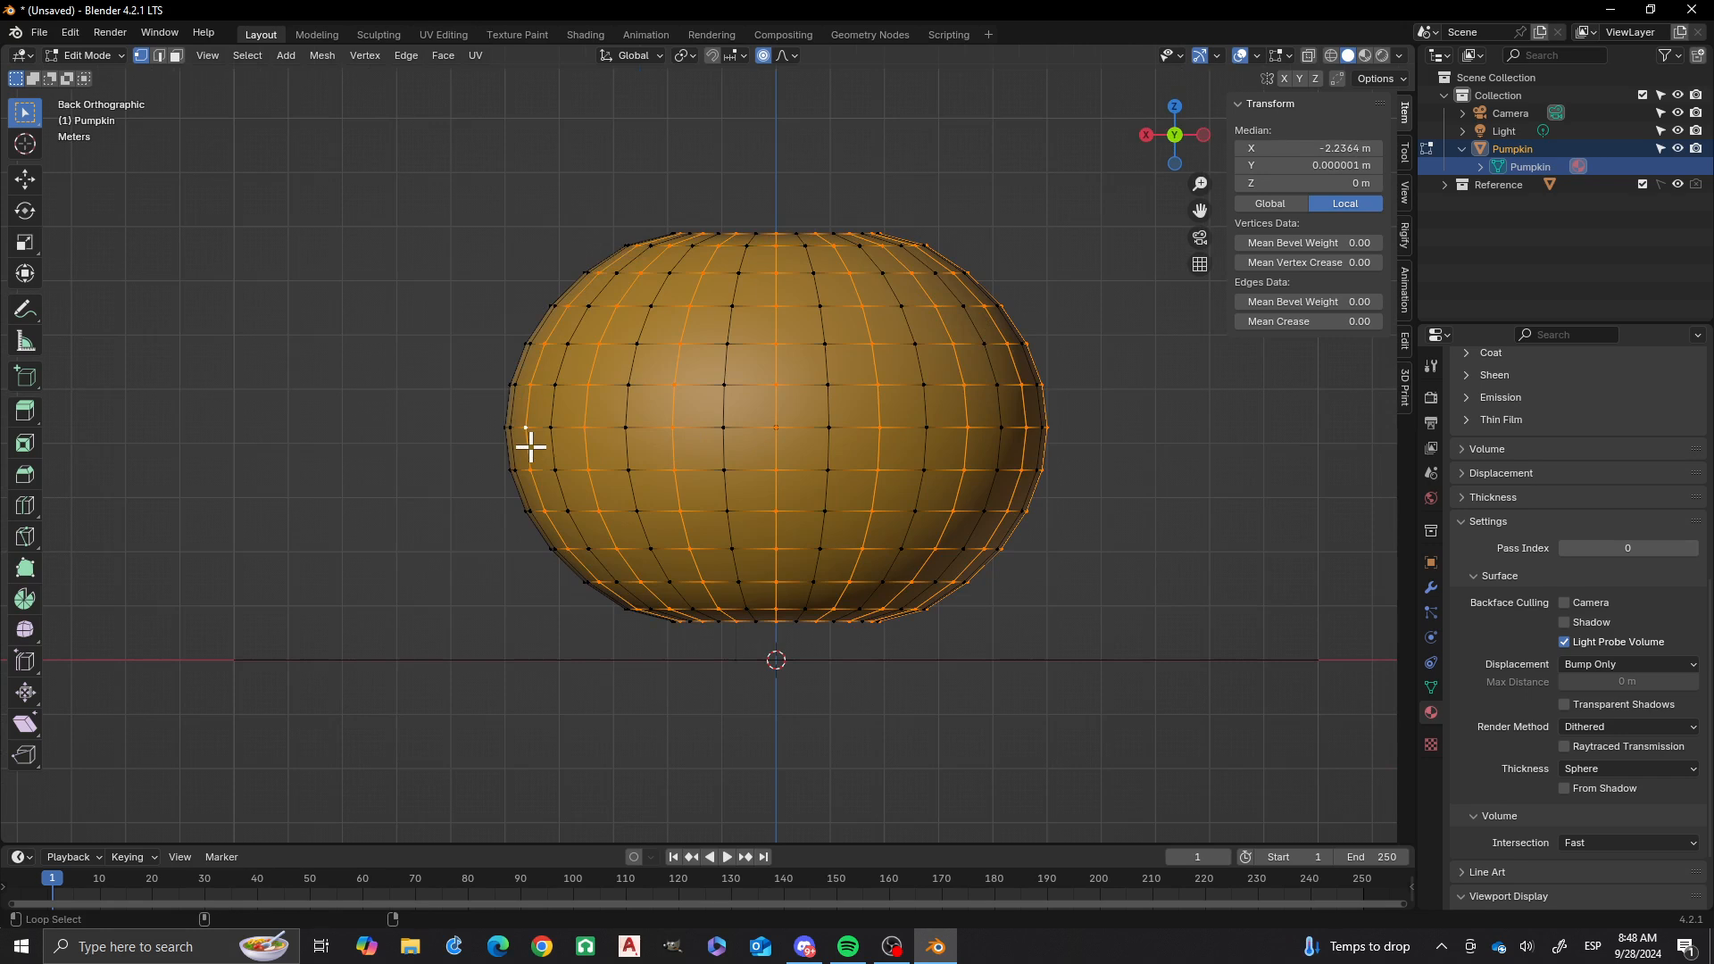
middle_drag(487, 460, 812, 490)
alt+shift+click(980, 447)
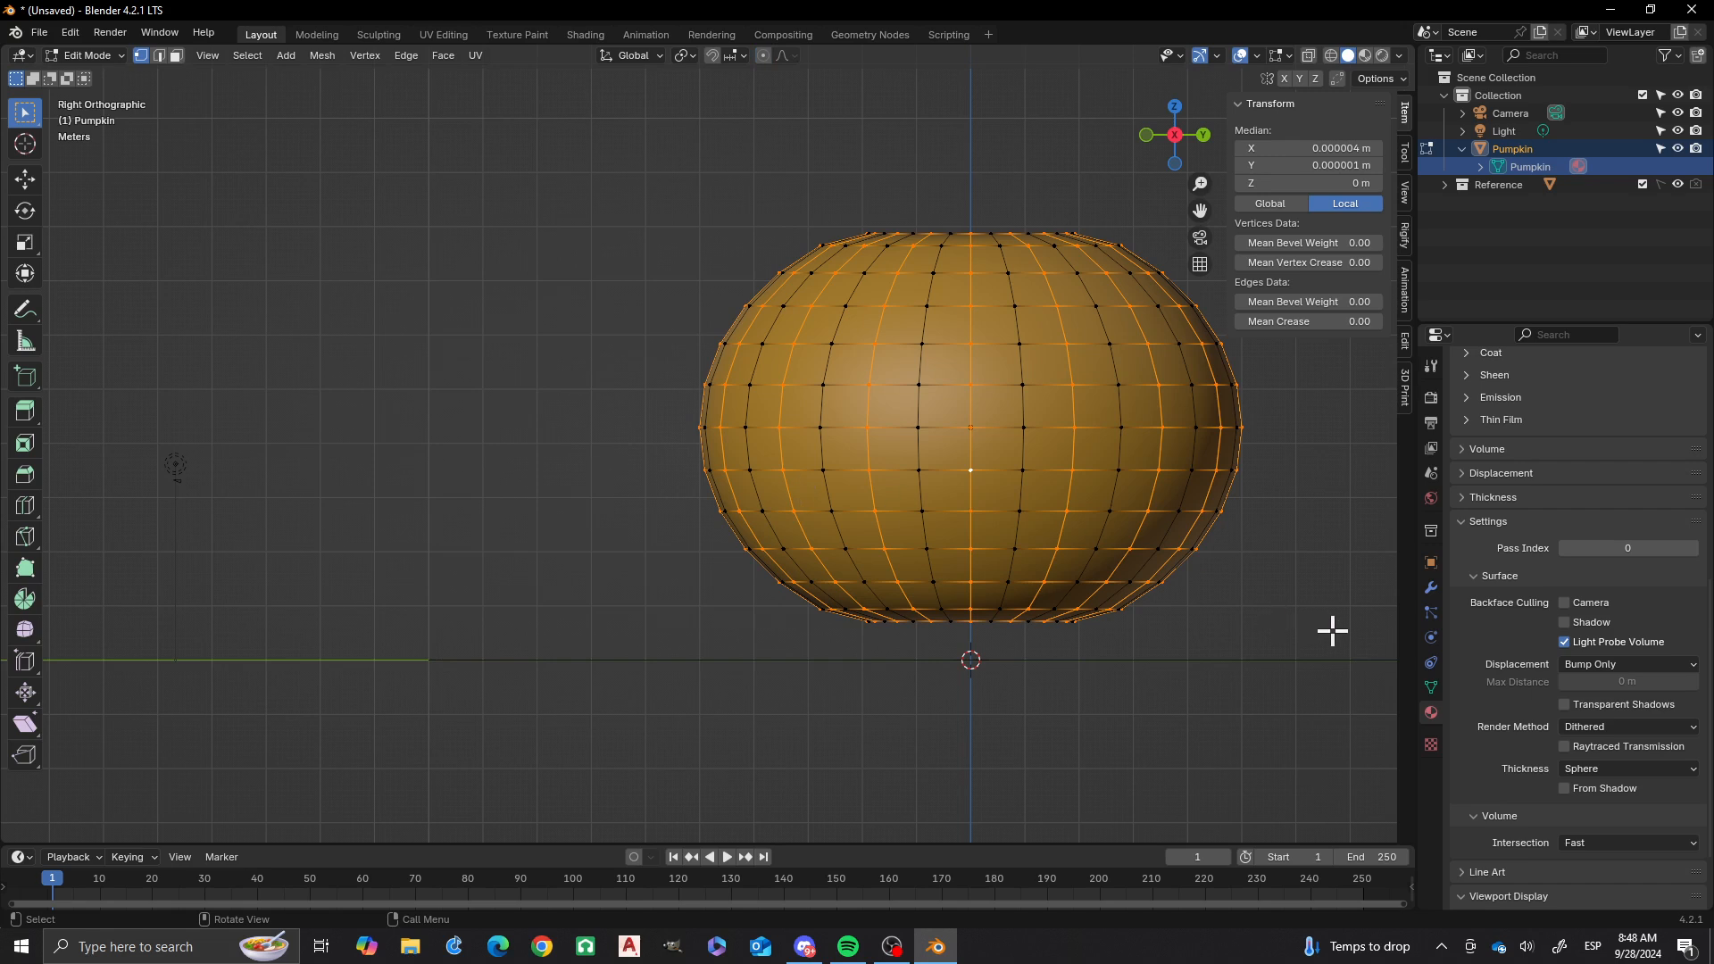
- Scale the selected alternating loops uniformly to about 0.944 with proportional editing off, pulling them inward as grooves
key(s)
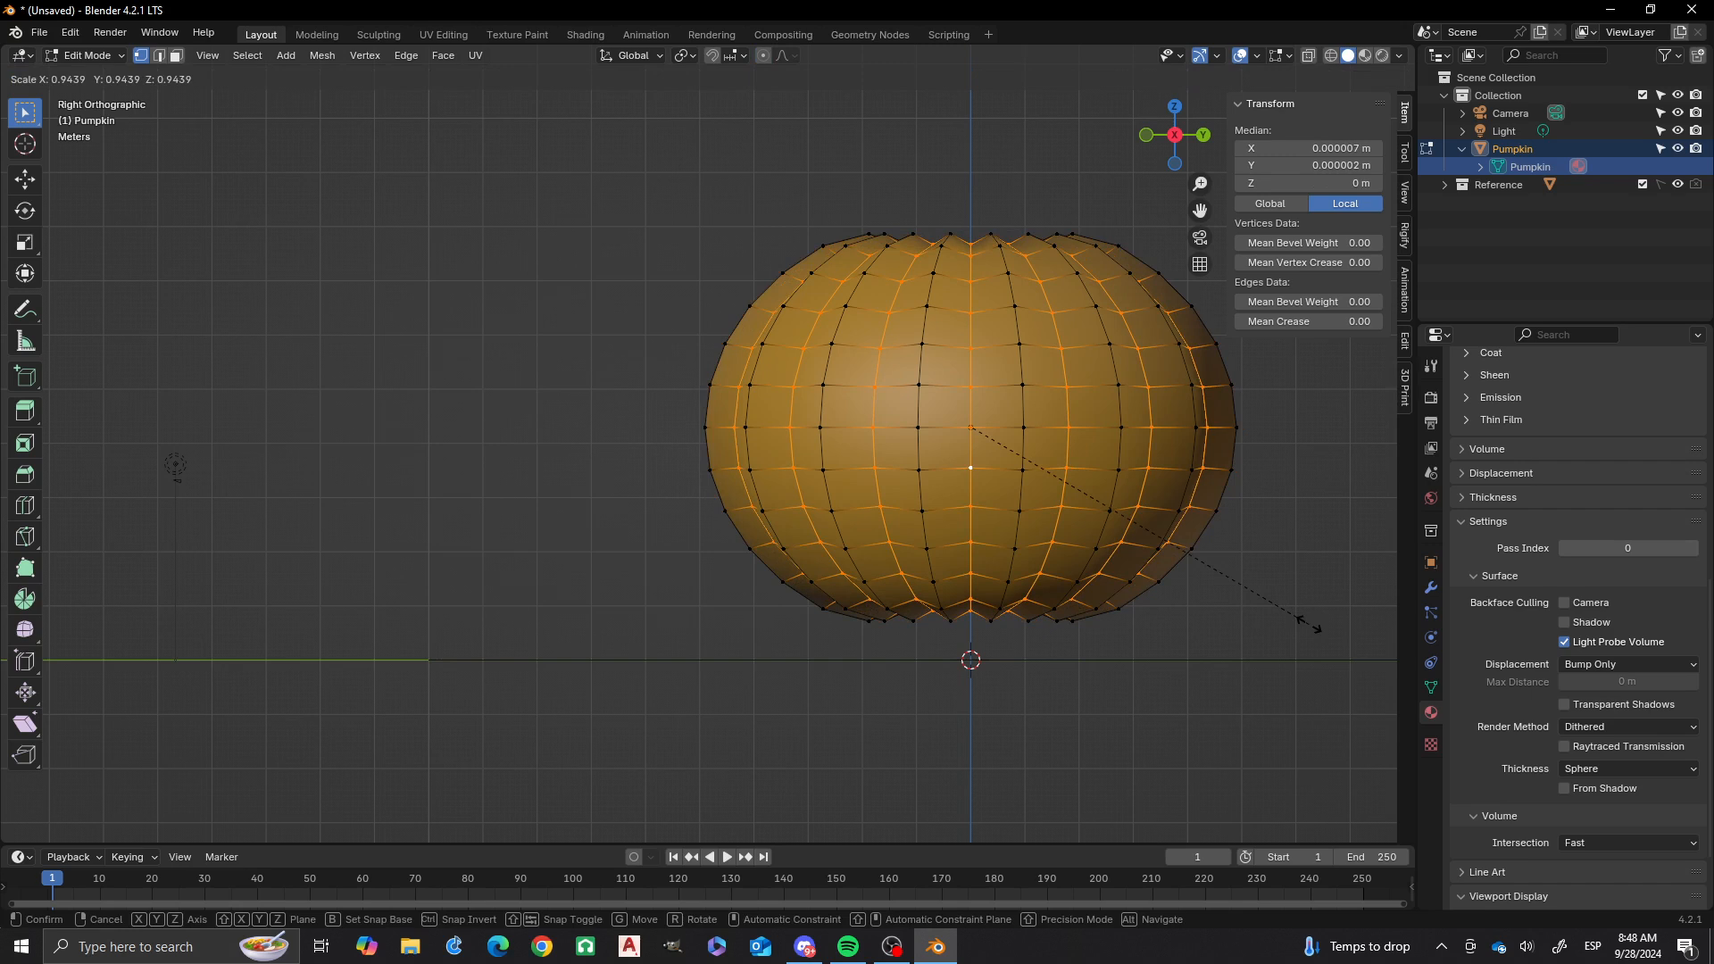
click(1309, 624)
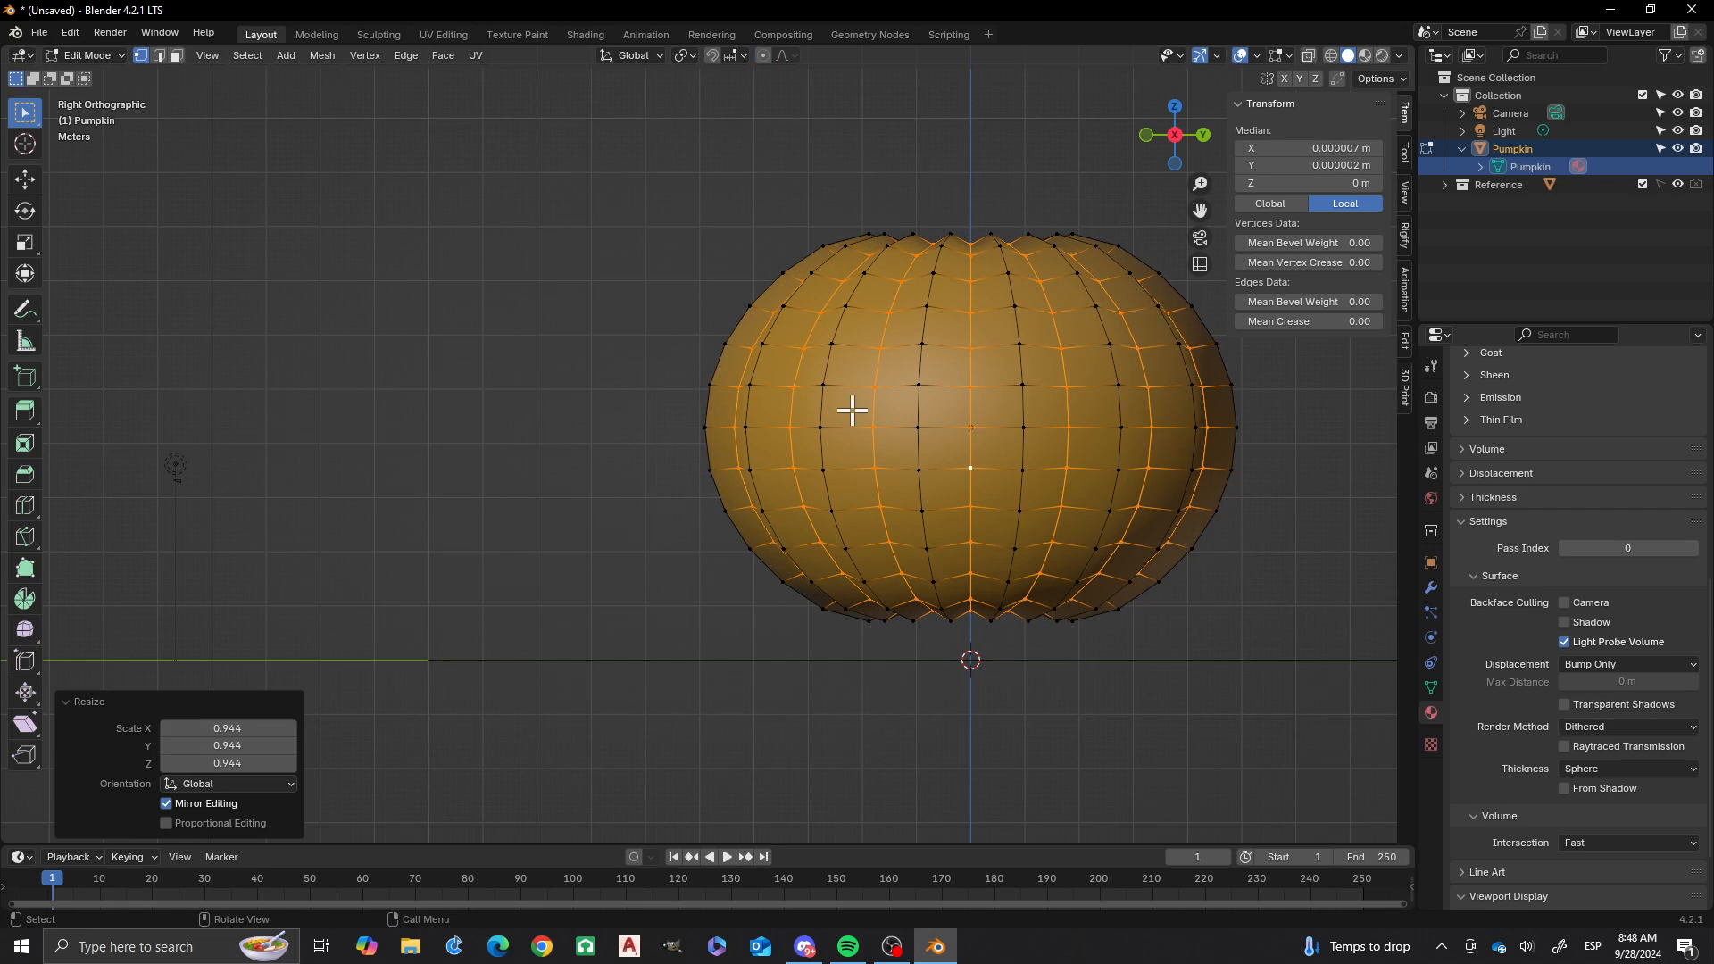
middle_drag(836, 365, 967, 348)
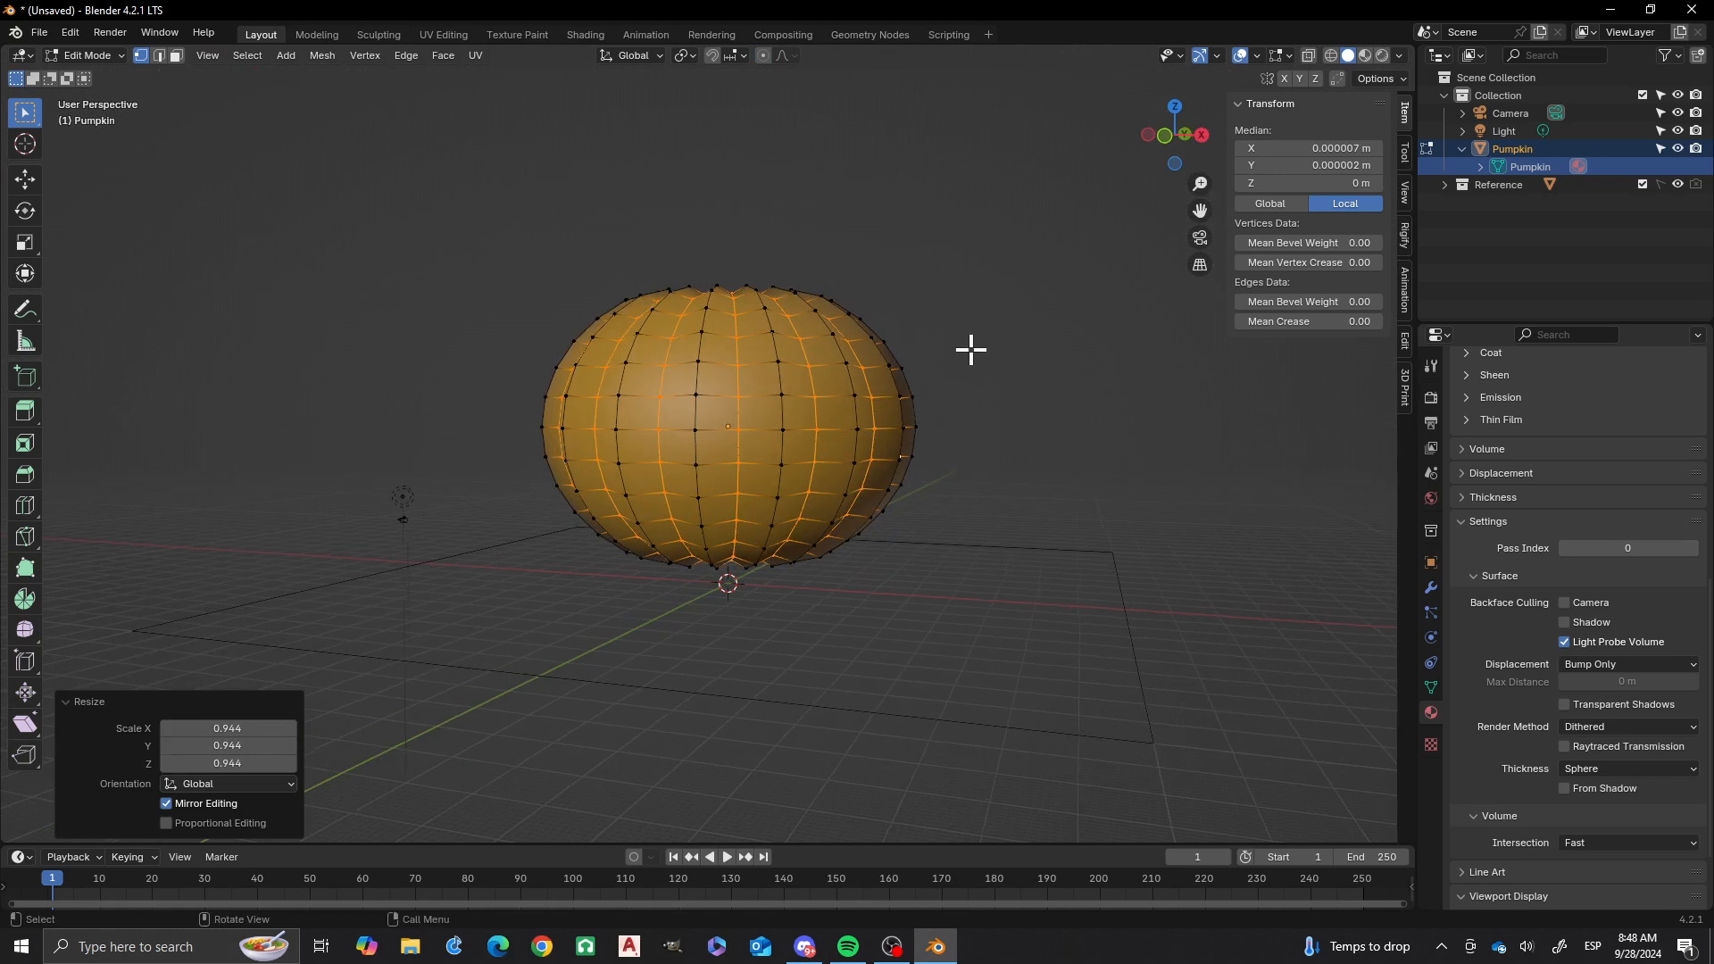
- Return to Object Mode and add a subdivision surface of level 2 to the pumpkin
key(Tab)
middle_drag(860, 417, 861, 467)
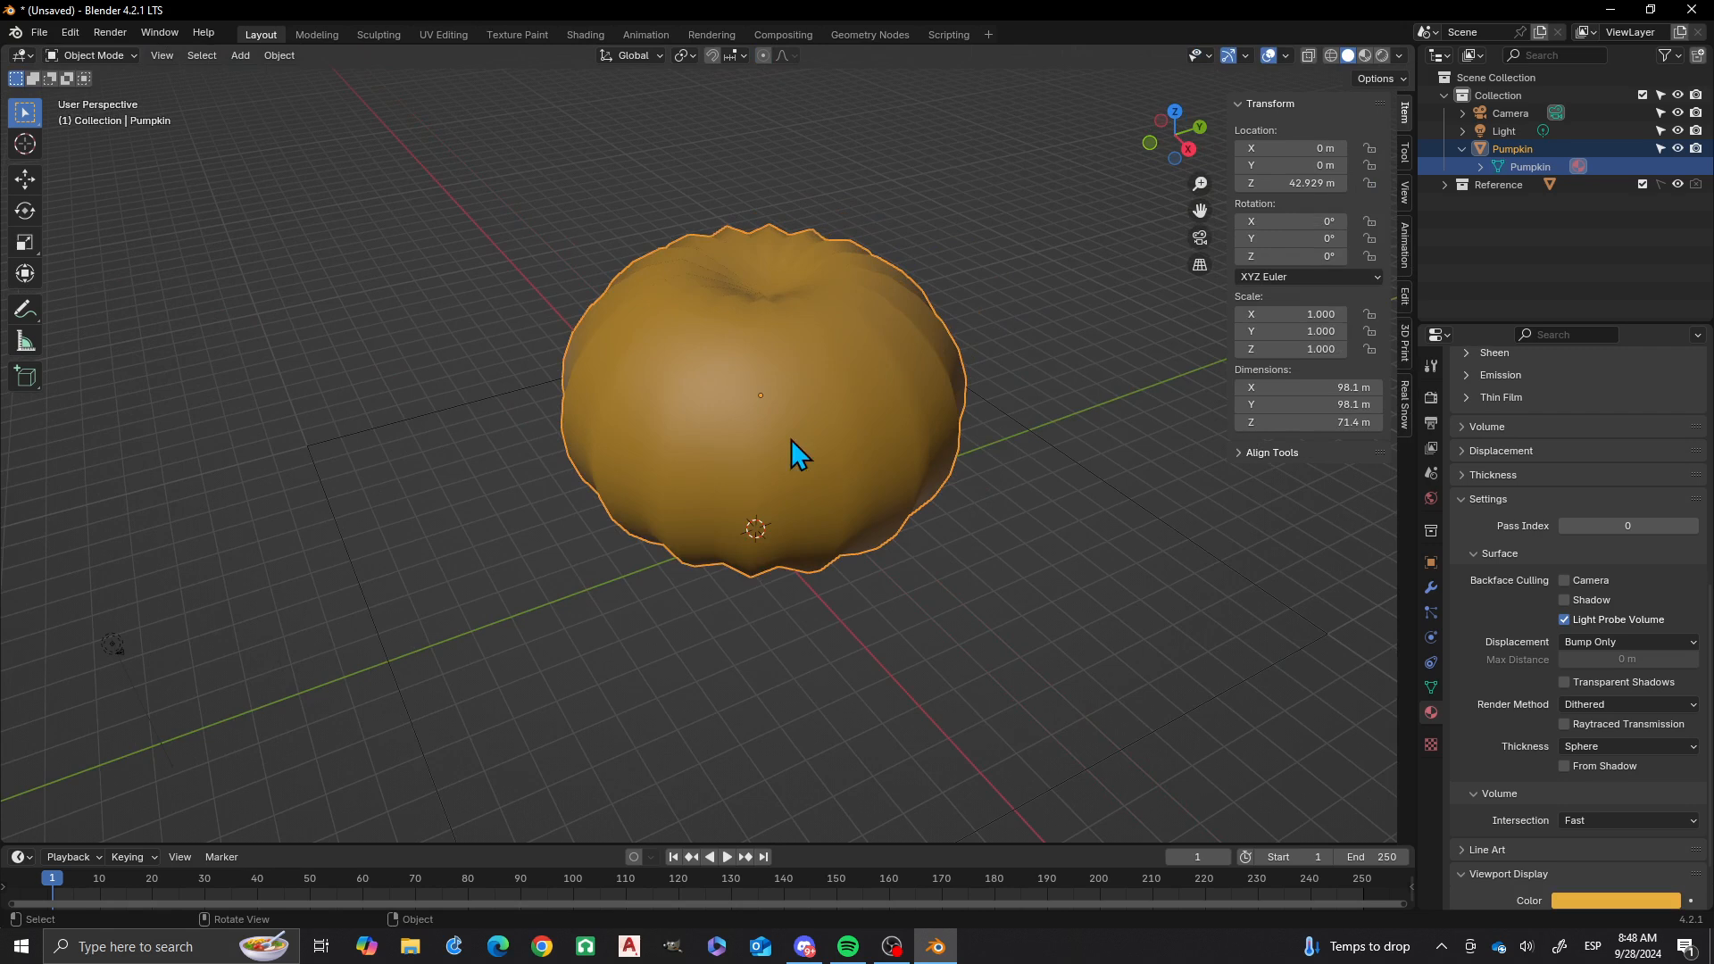
scroll(794, 423, up, 1)
scroll(795, 422, up, 1)
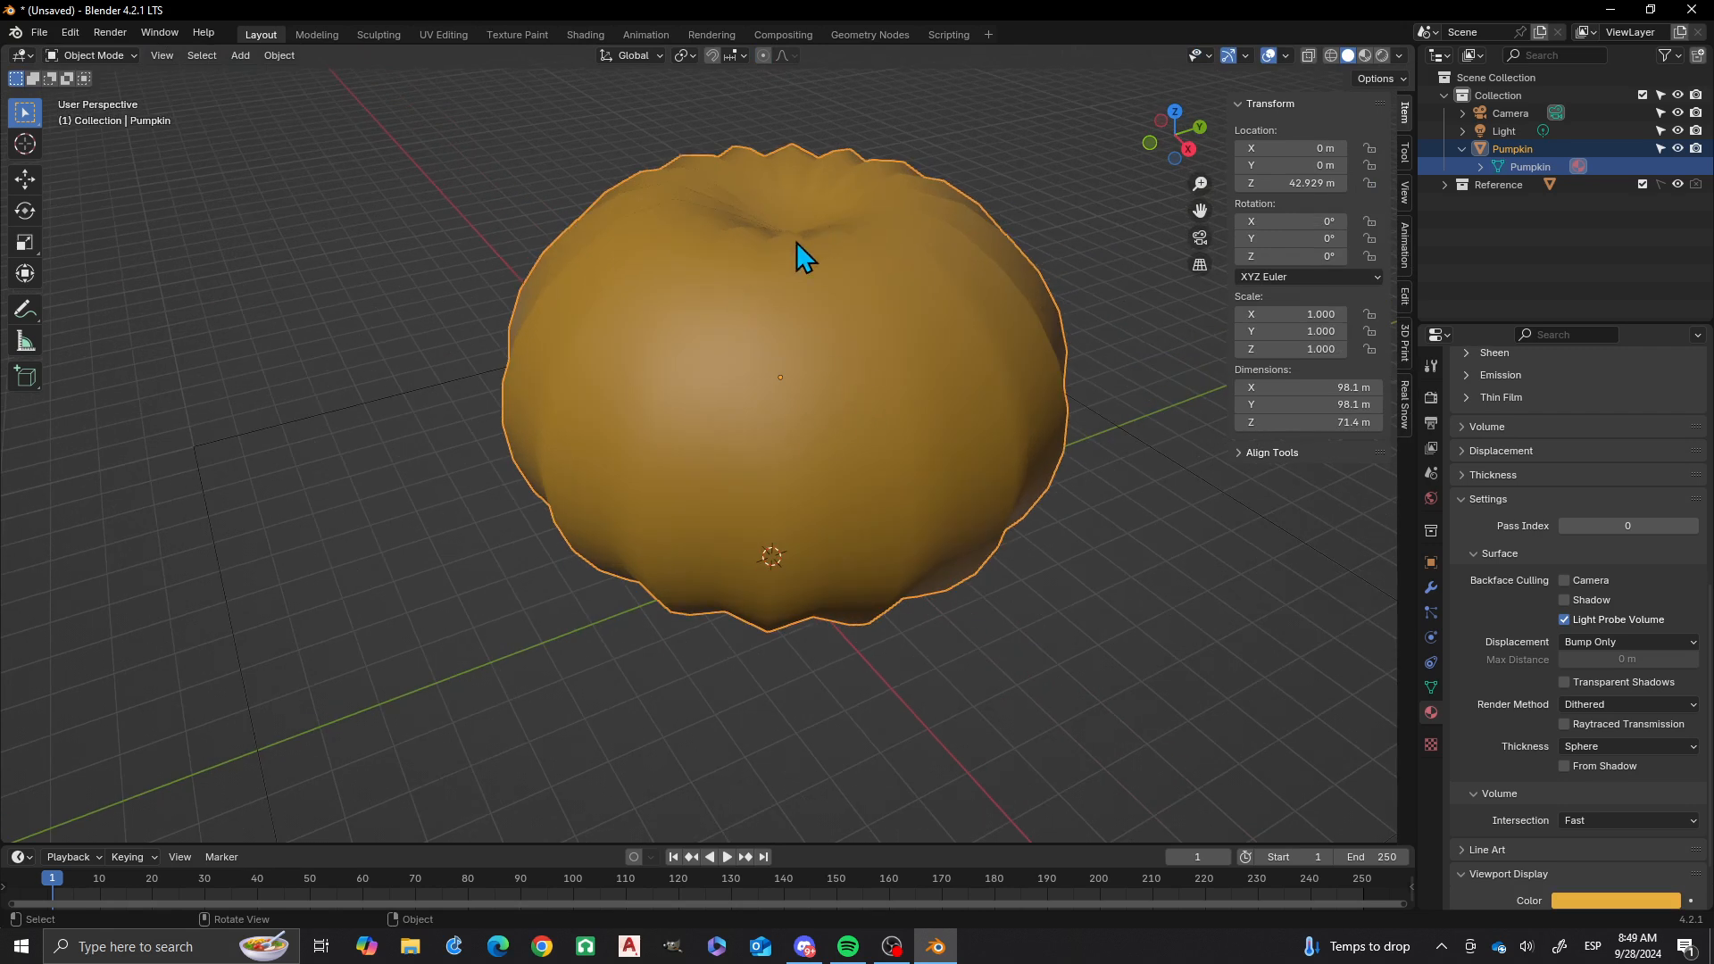
scroll(848, 295, down, 2)
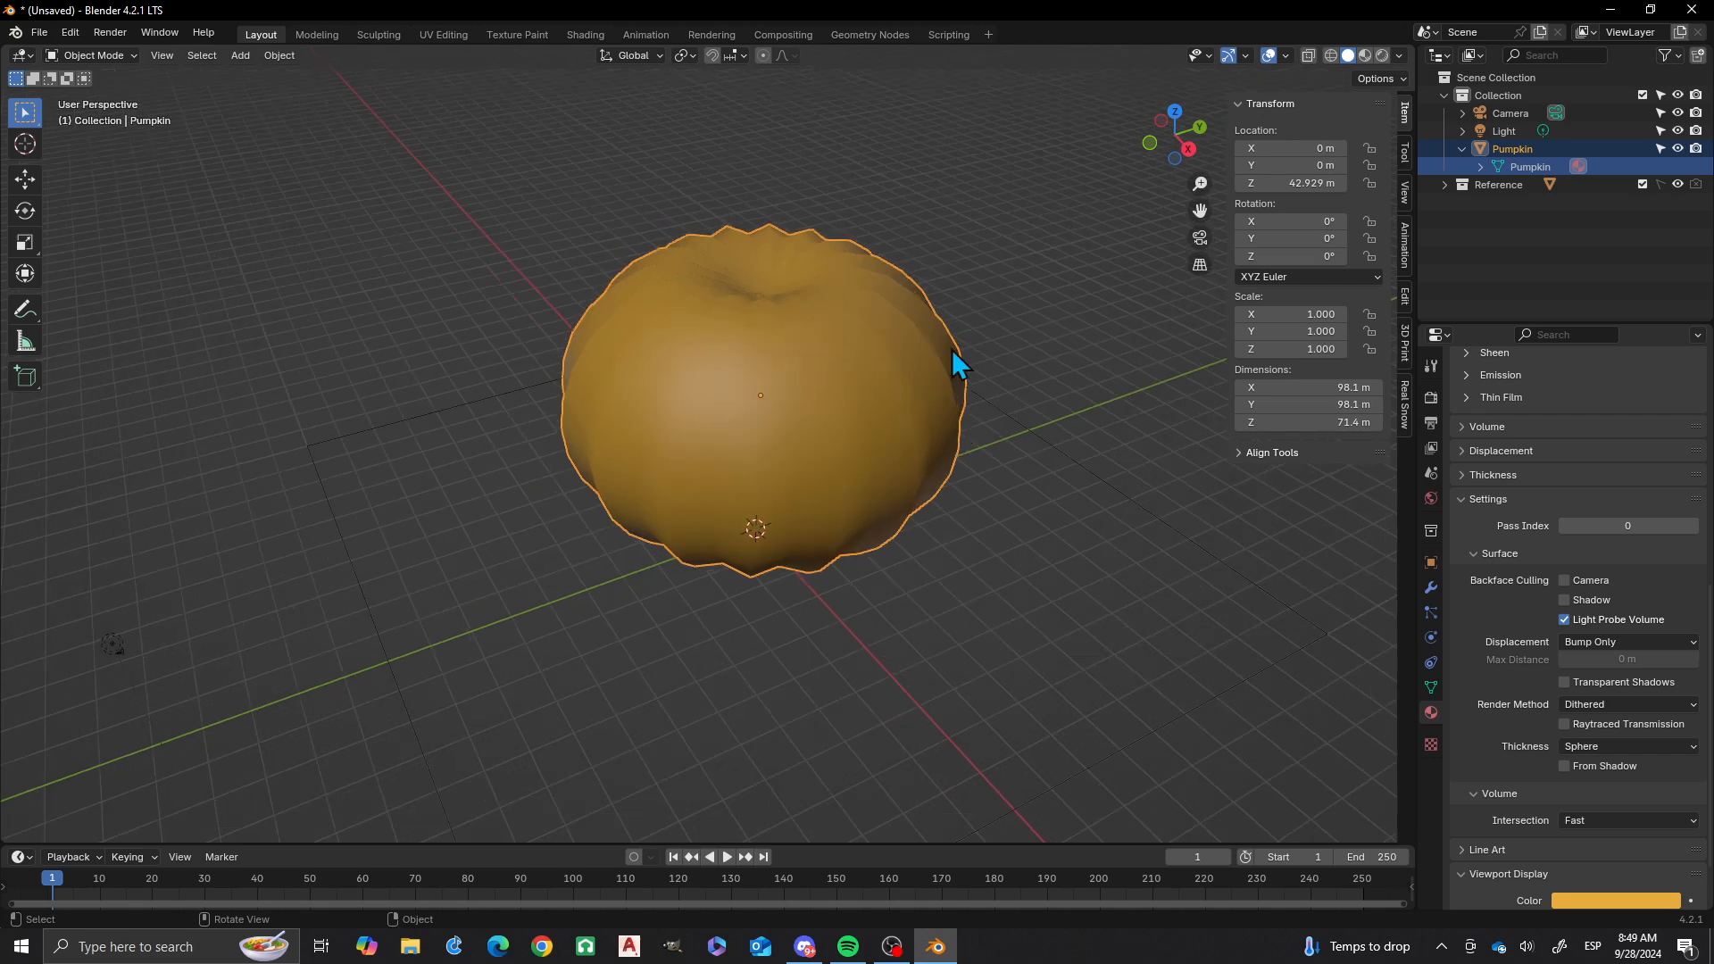
middle_drag(952, 350, 921, 477)
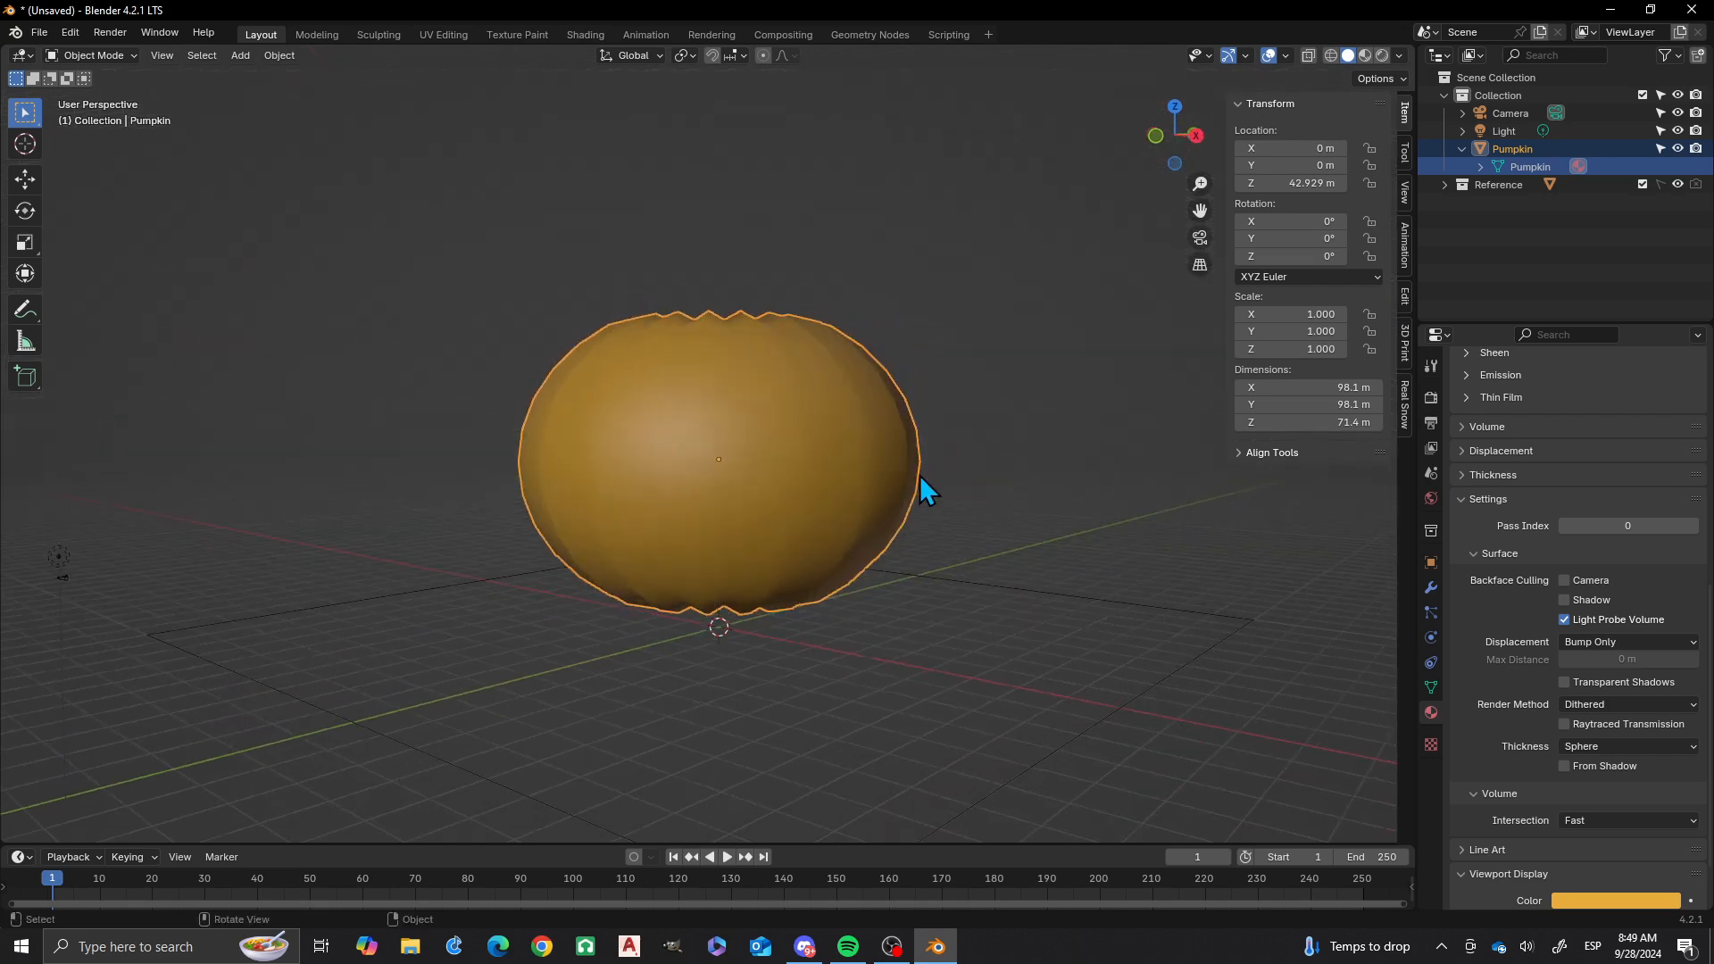
scroll(982, 411, up, 3)
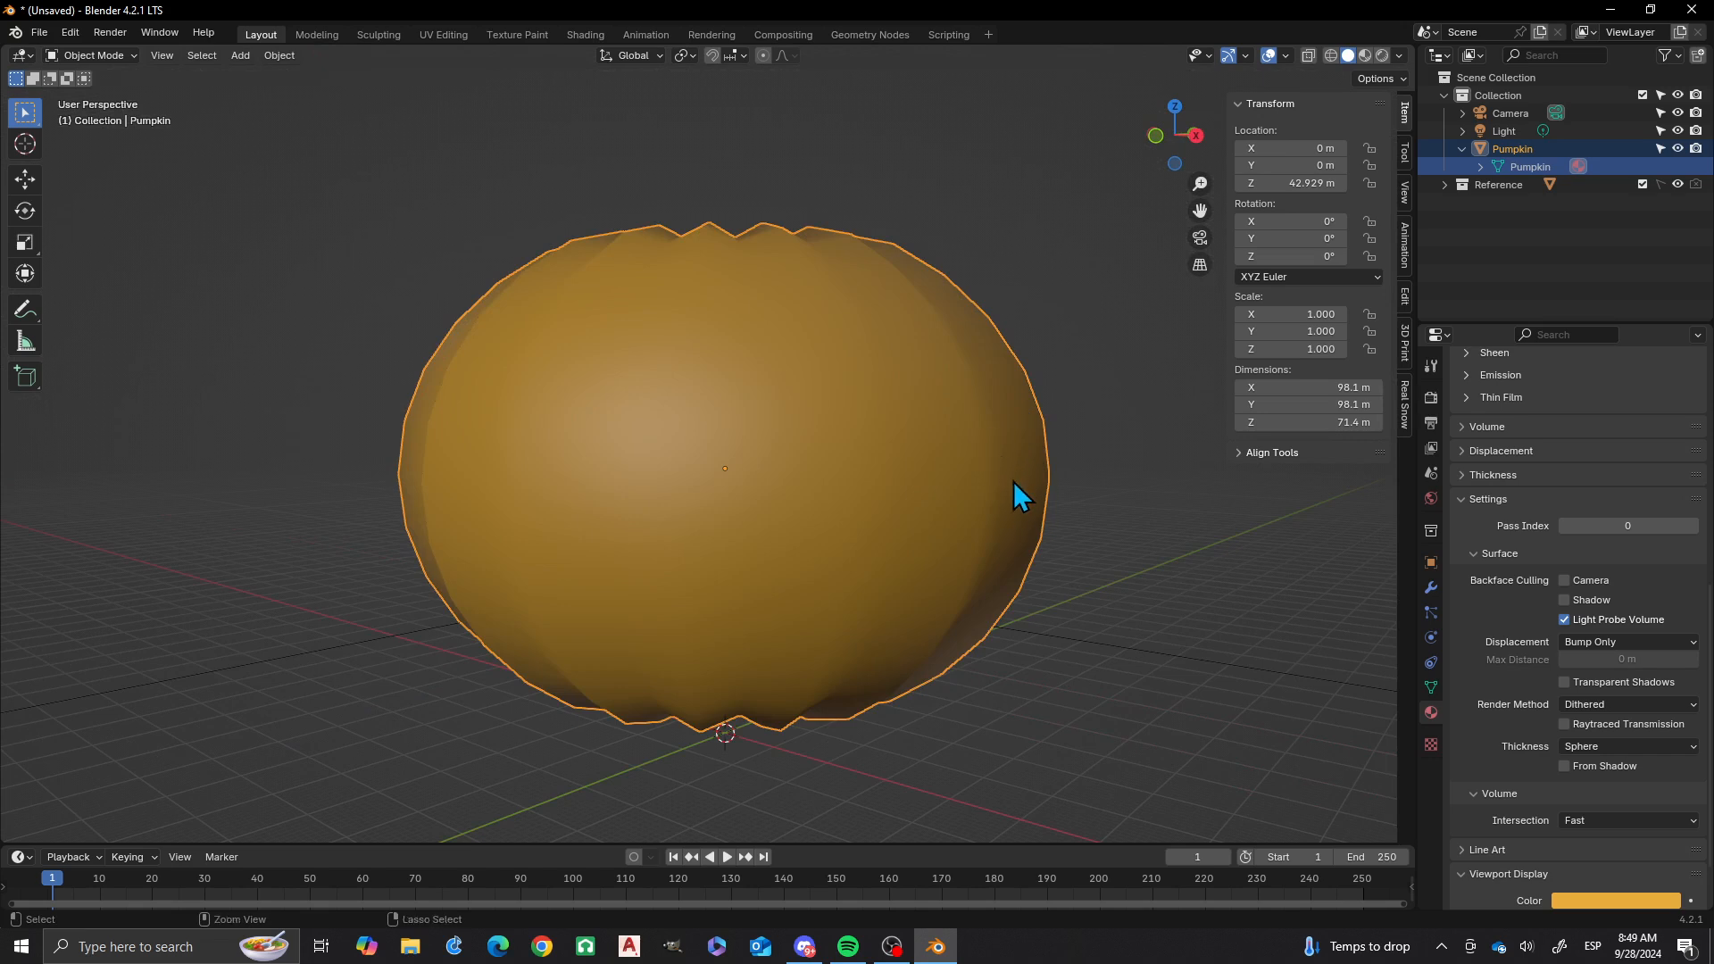
key(ctrl+2)
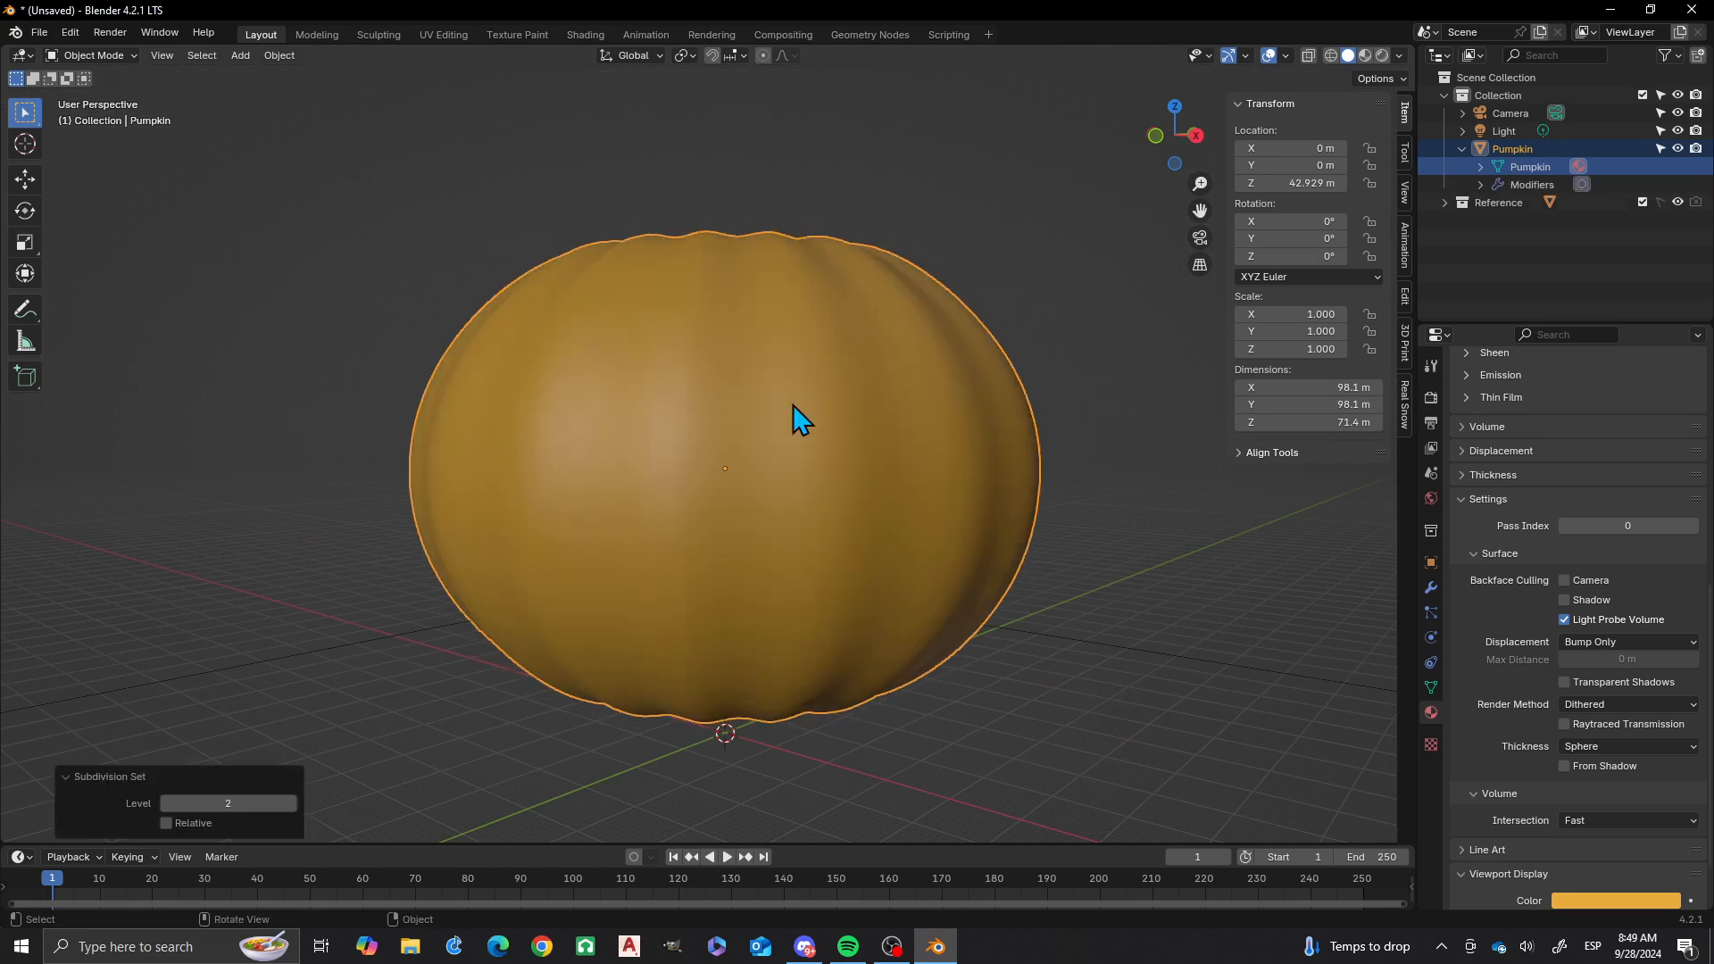
middle_drag(778, 370, 893, 355)
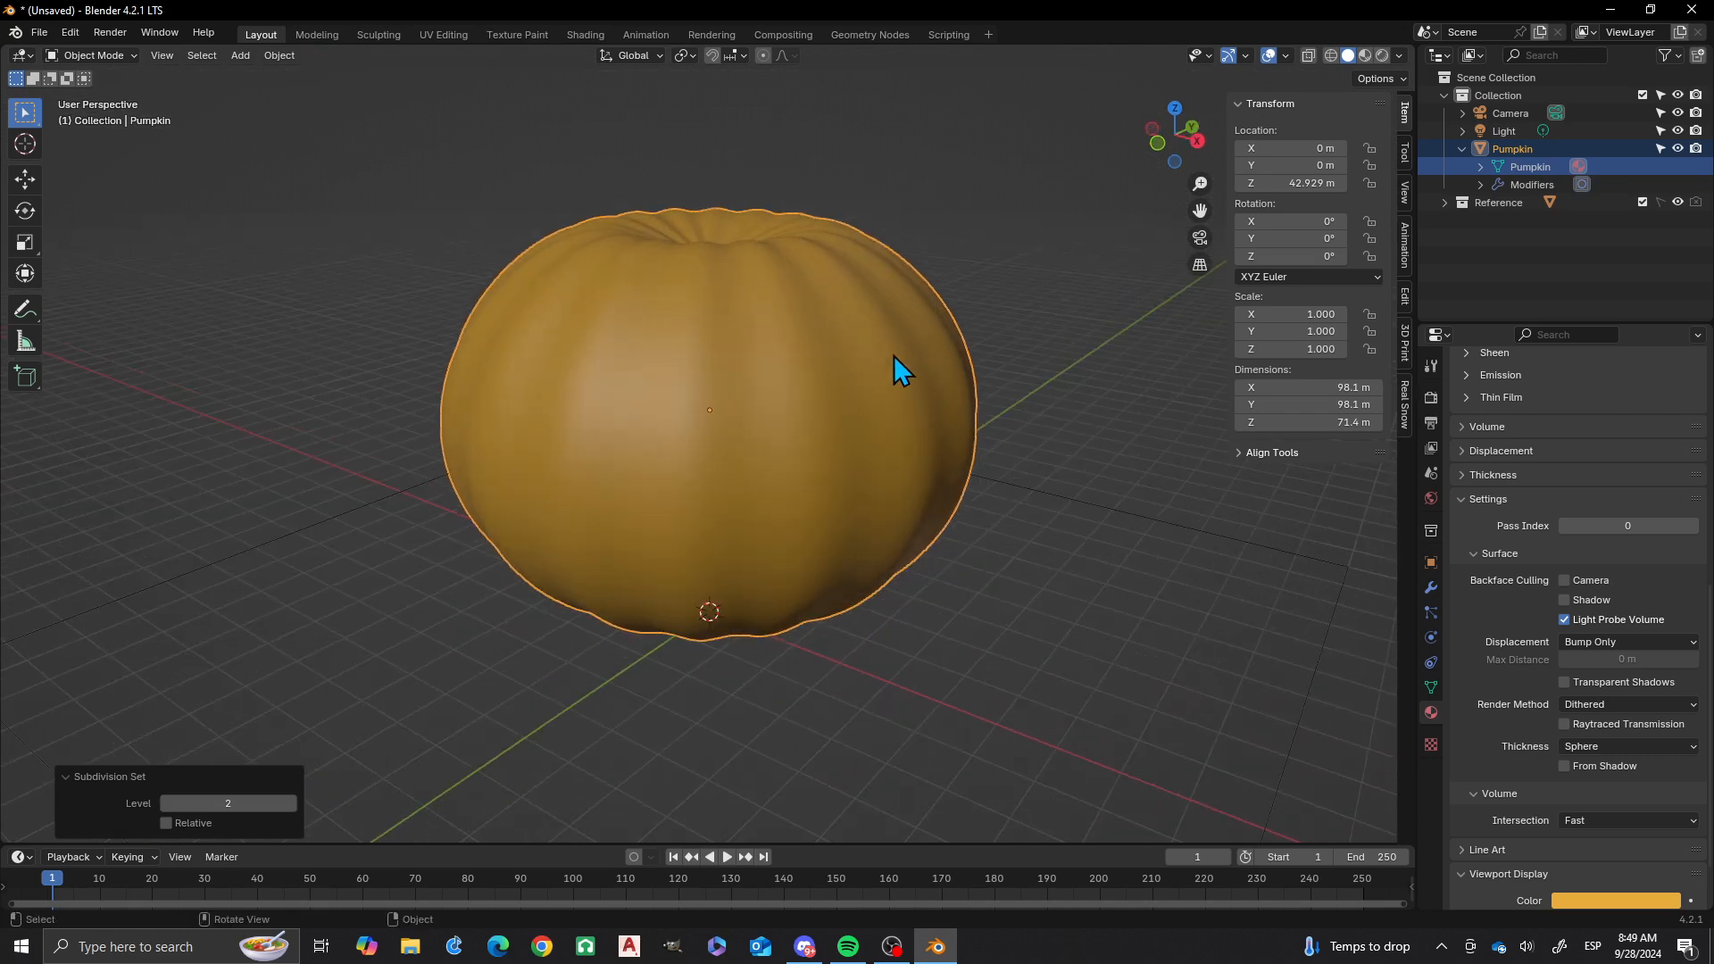
- Apply an edge crease of 0.9 to the selected groove loops in Edit Mode
key(Tab)
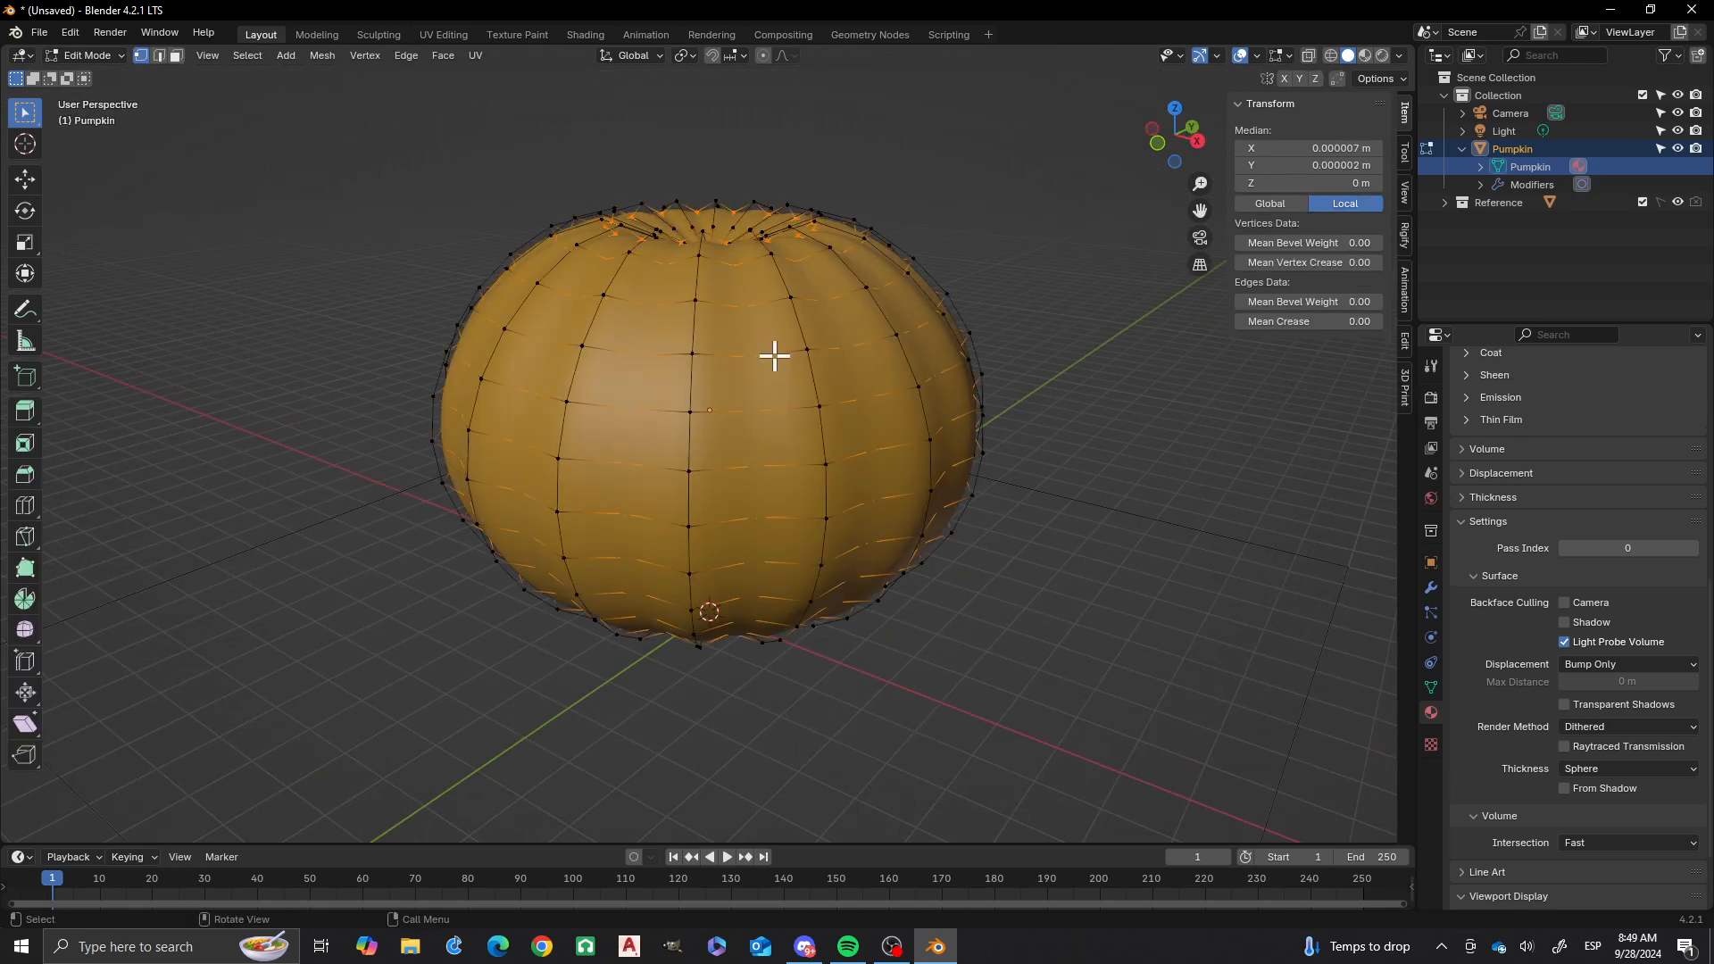
scroll(703, 286, down, 2)
shift+middle_drag(769, 351, 758, 375)
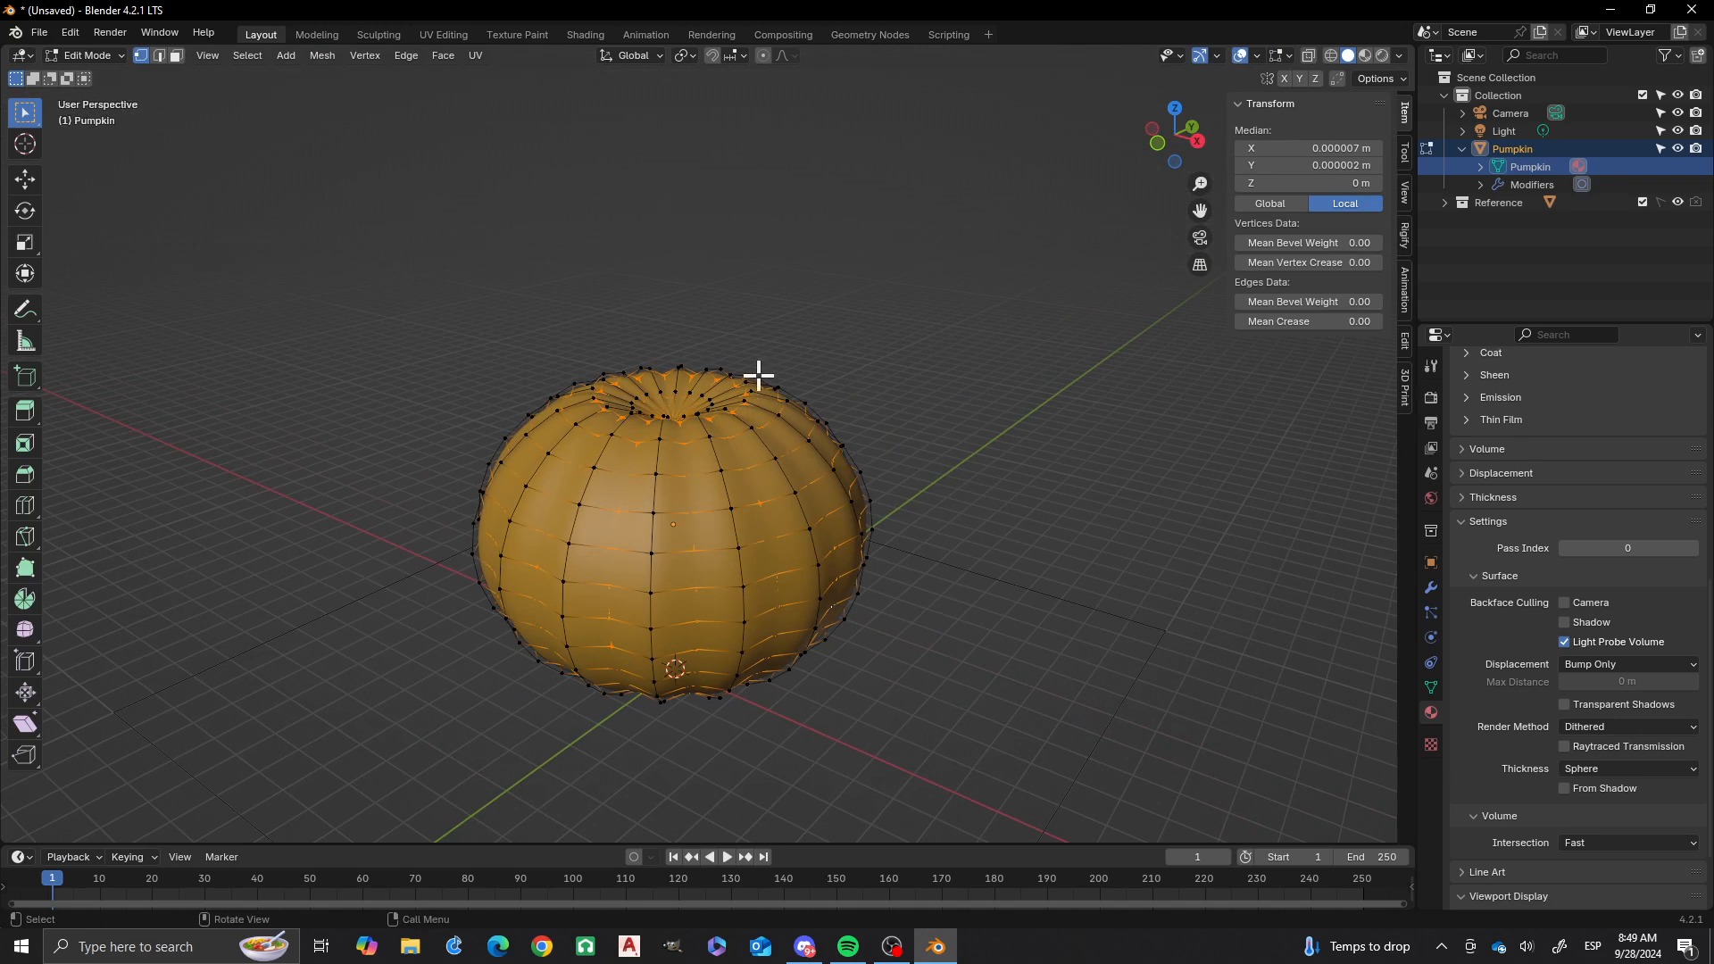
middle_drag(748, 433, 738, 478)
scroll(685, 395, up, 2)
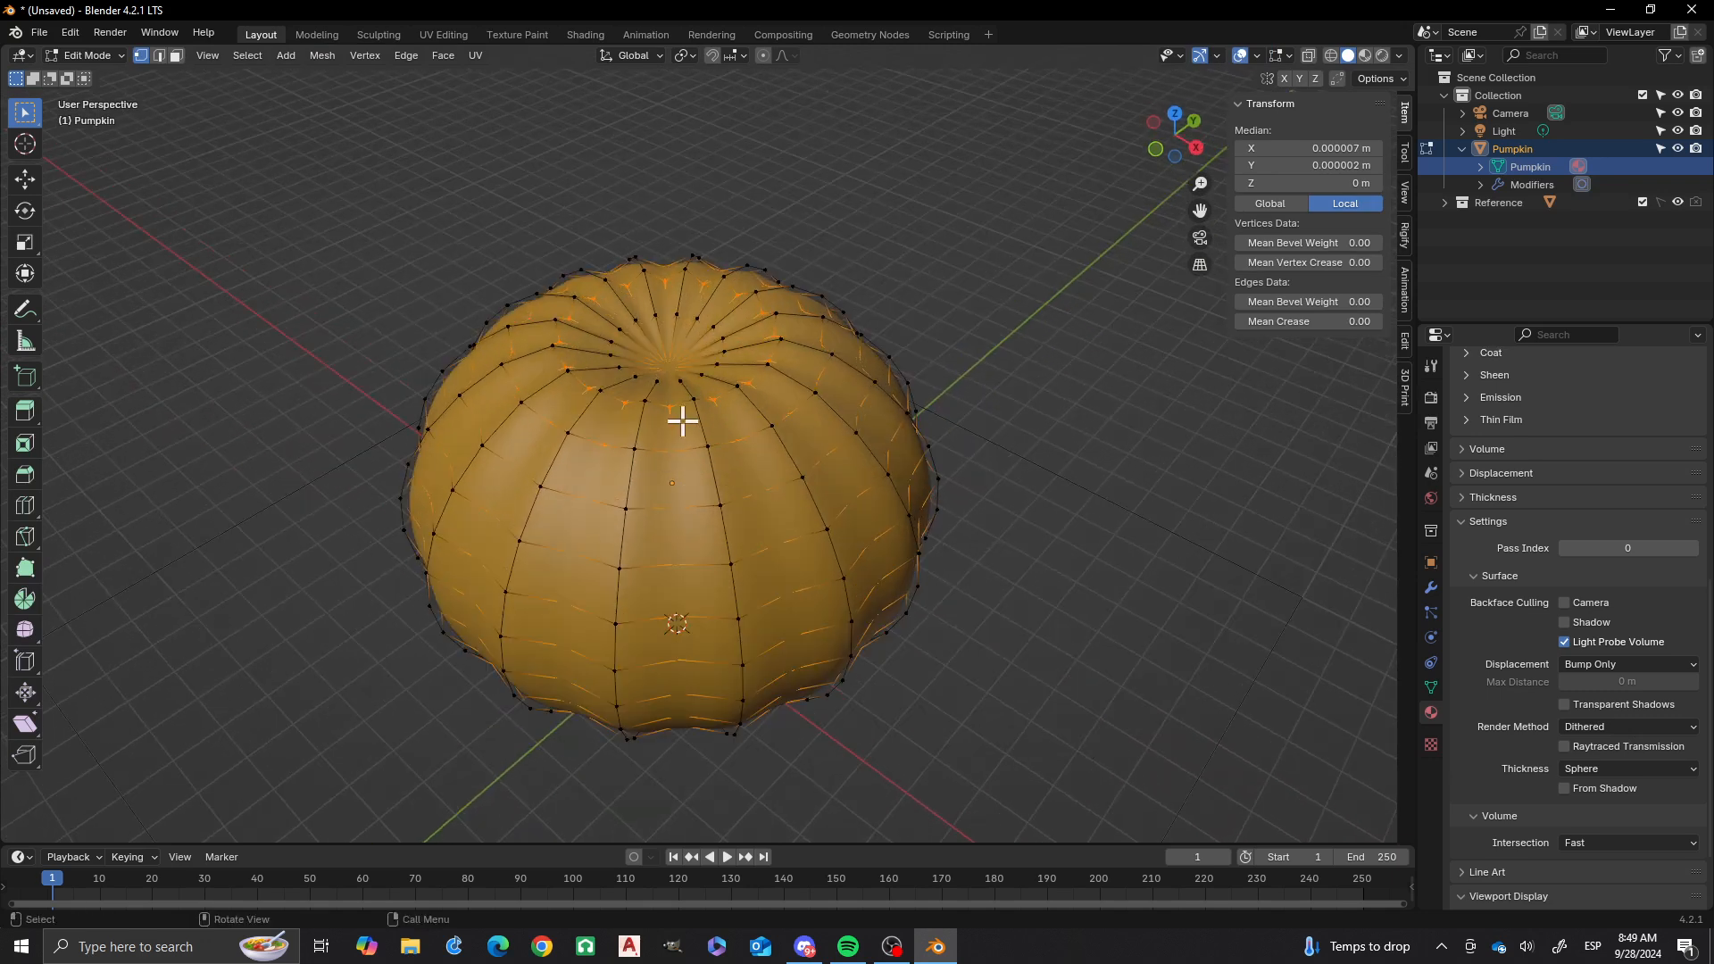
scroll(662, 454, up, 1)
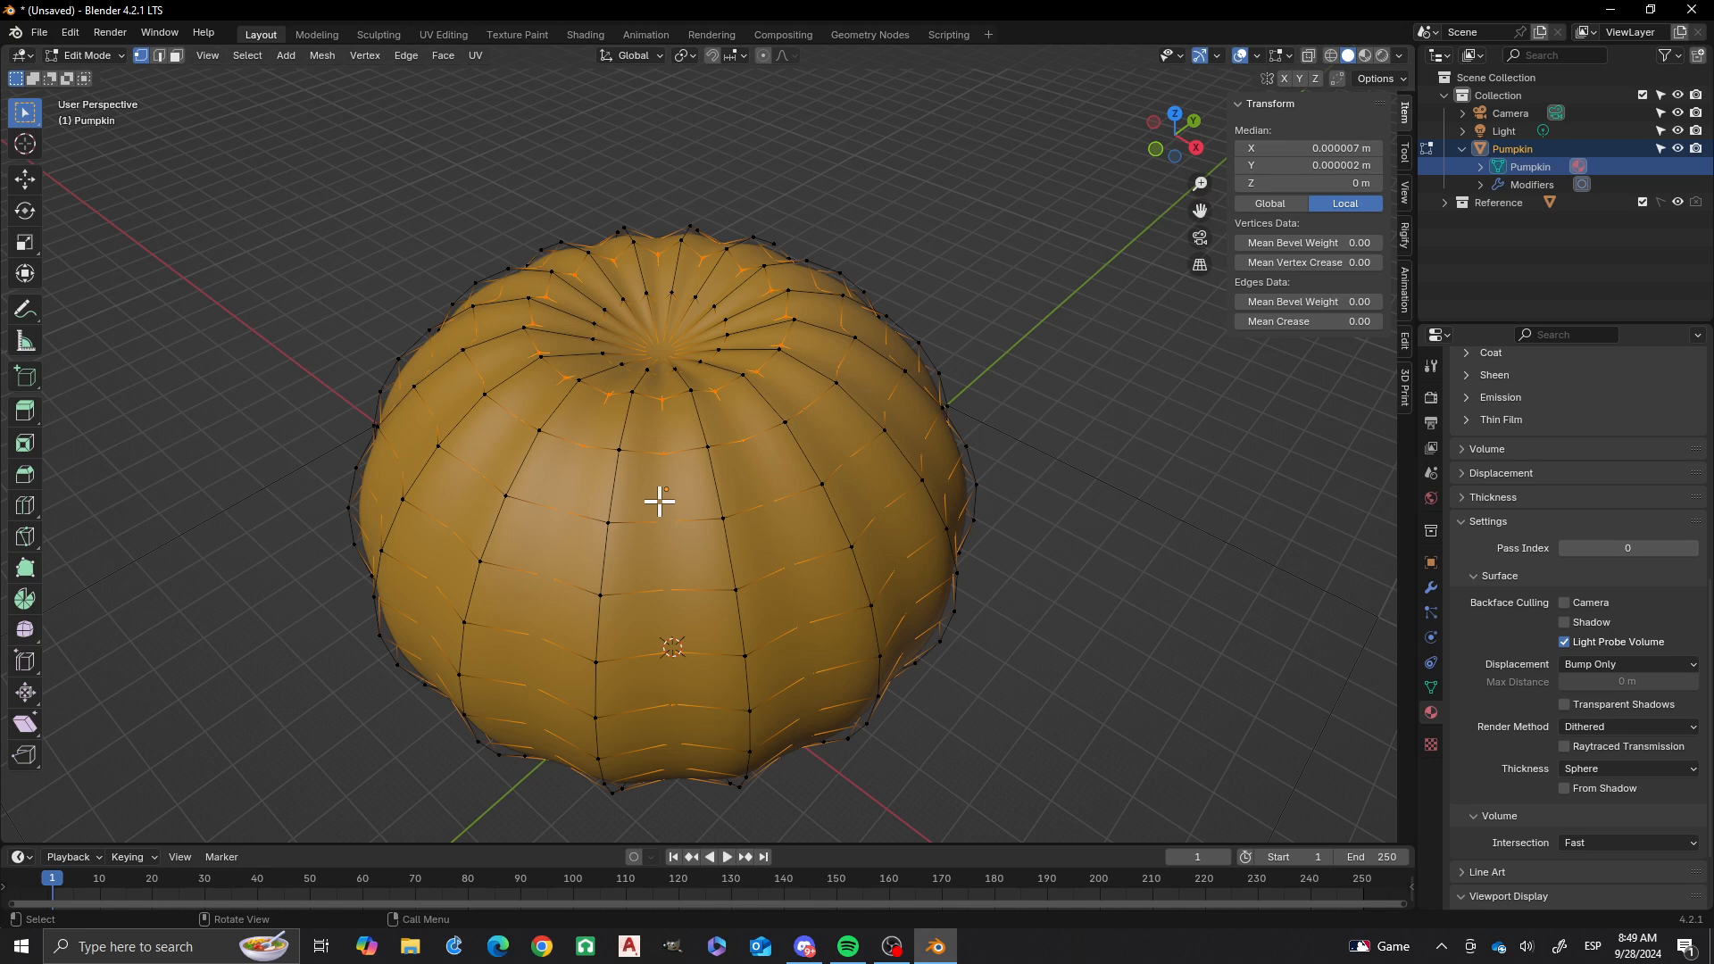
key(shift+e)
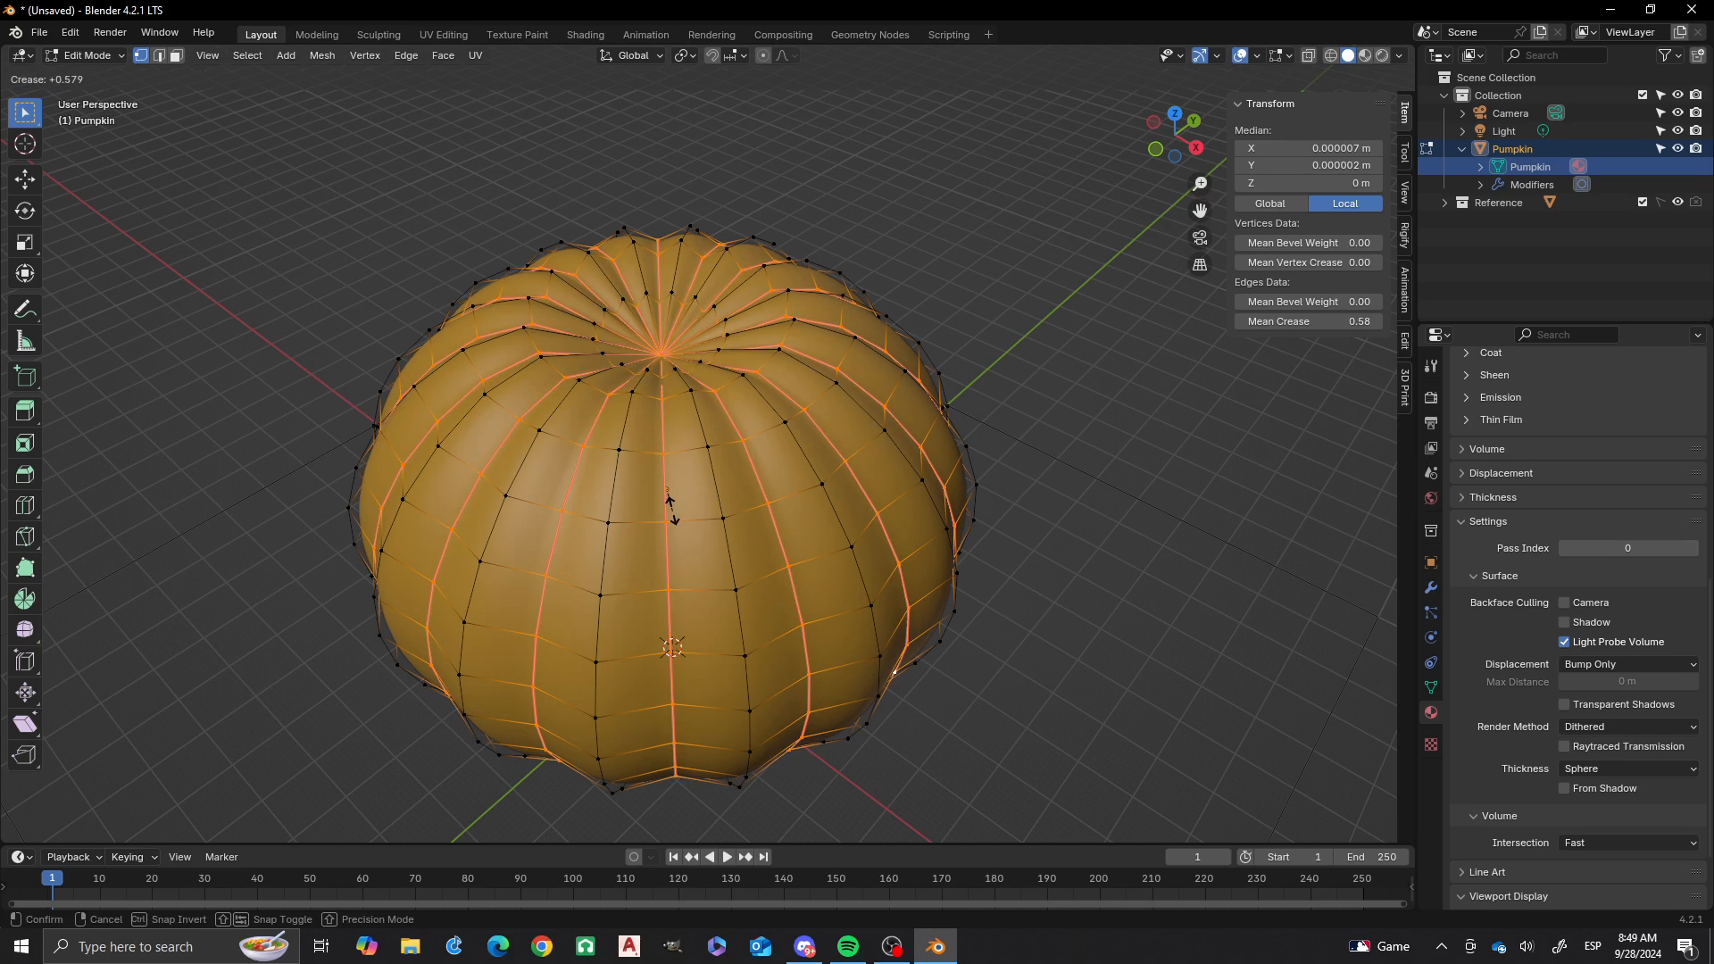
text(.9)
key(Return)
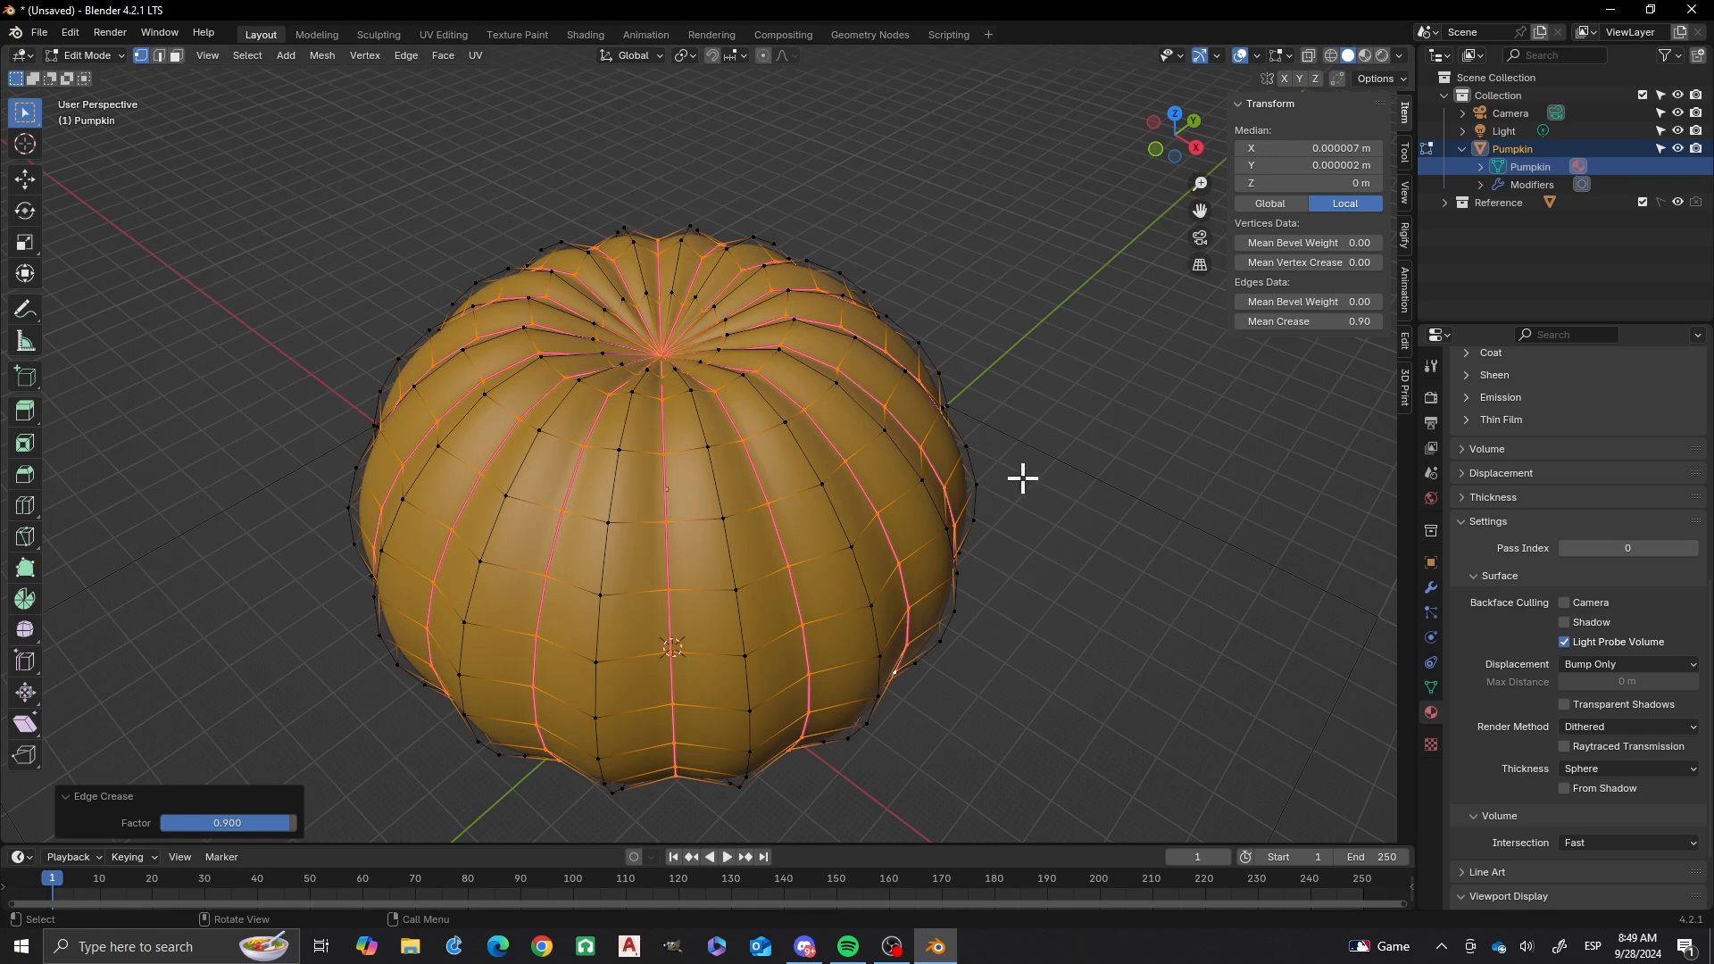
- Return to Object Mode and examine the pumpkin's creased grooves from several angles, ending in the front orthographic view
key(Tab)
scroll(684, 401, down, 3)
middle_drag(681, 539, 702, 484)
scroll(701, 484, up, 4)
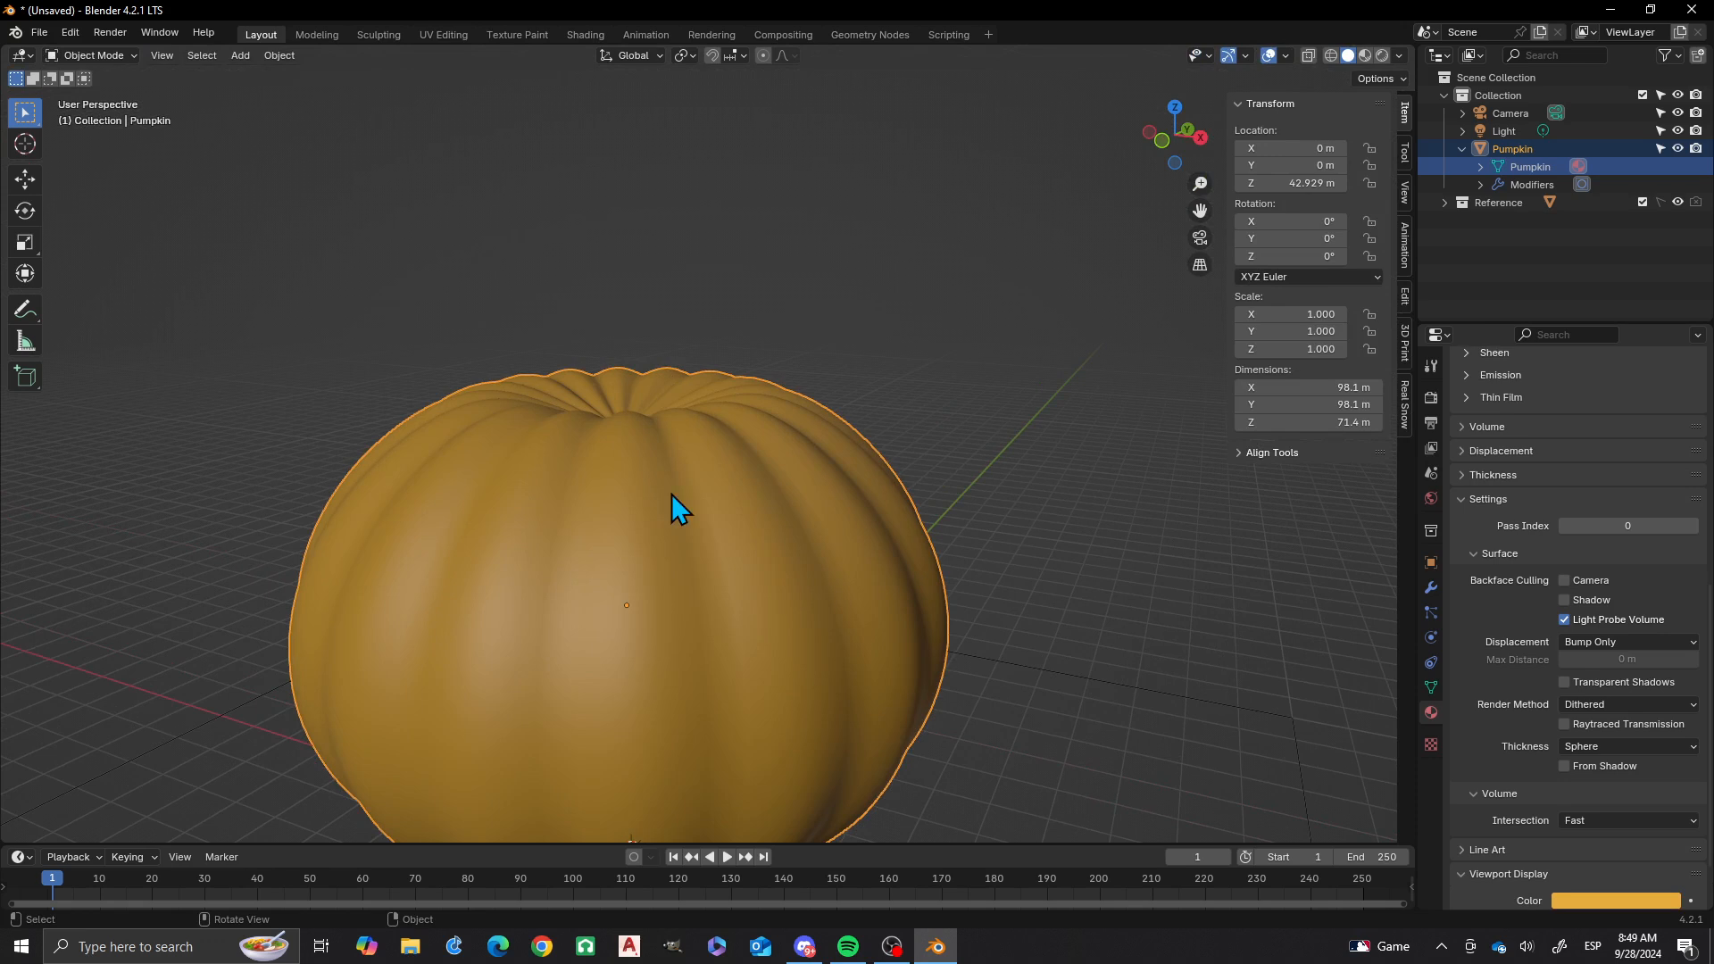
scroll(740, 522, down, 3)
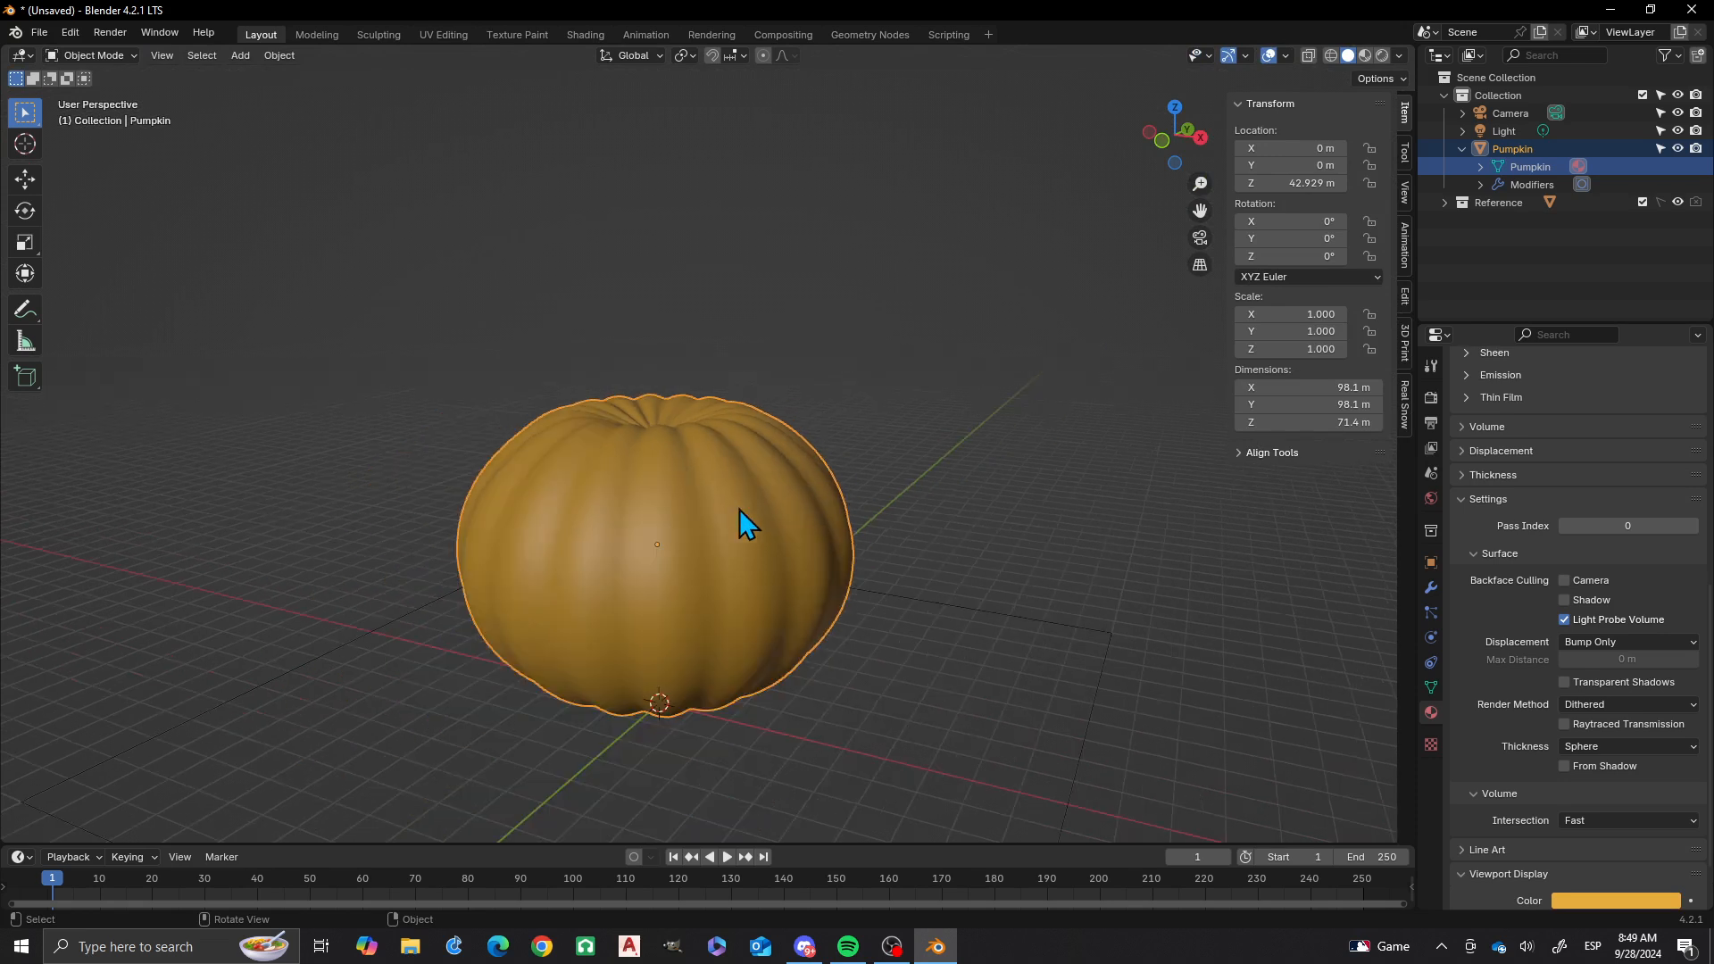
middle_drag(925, 620, 703, 661)
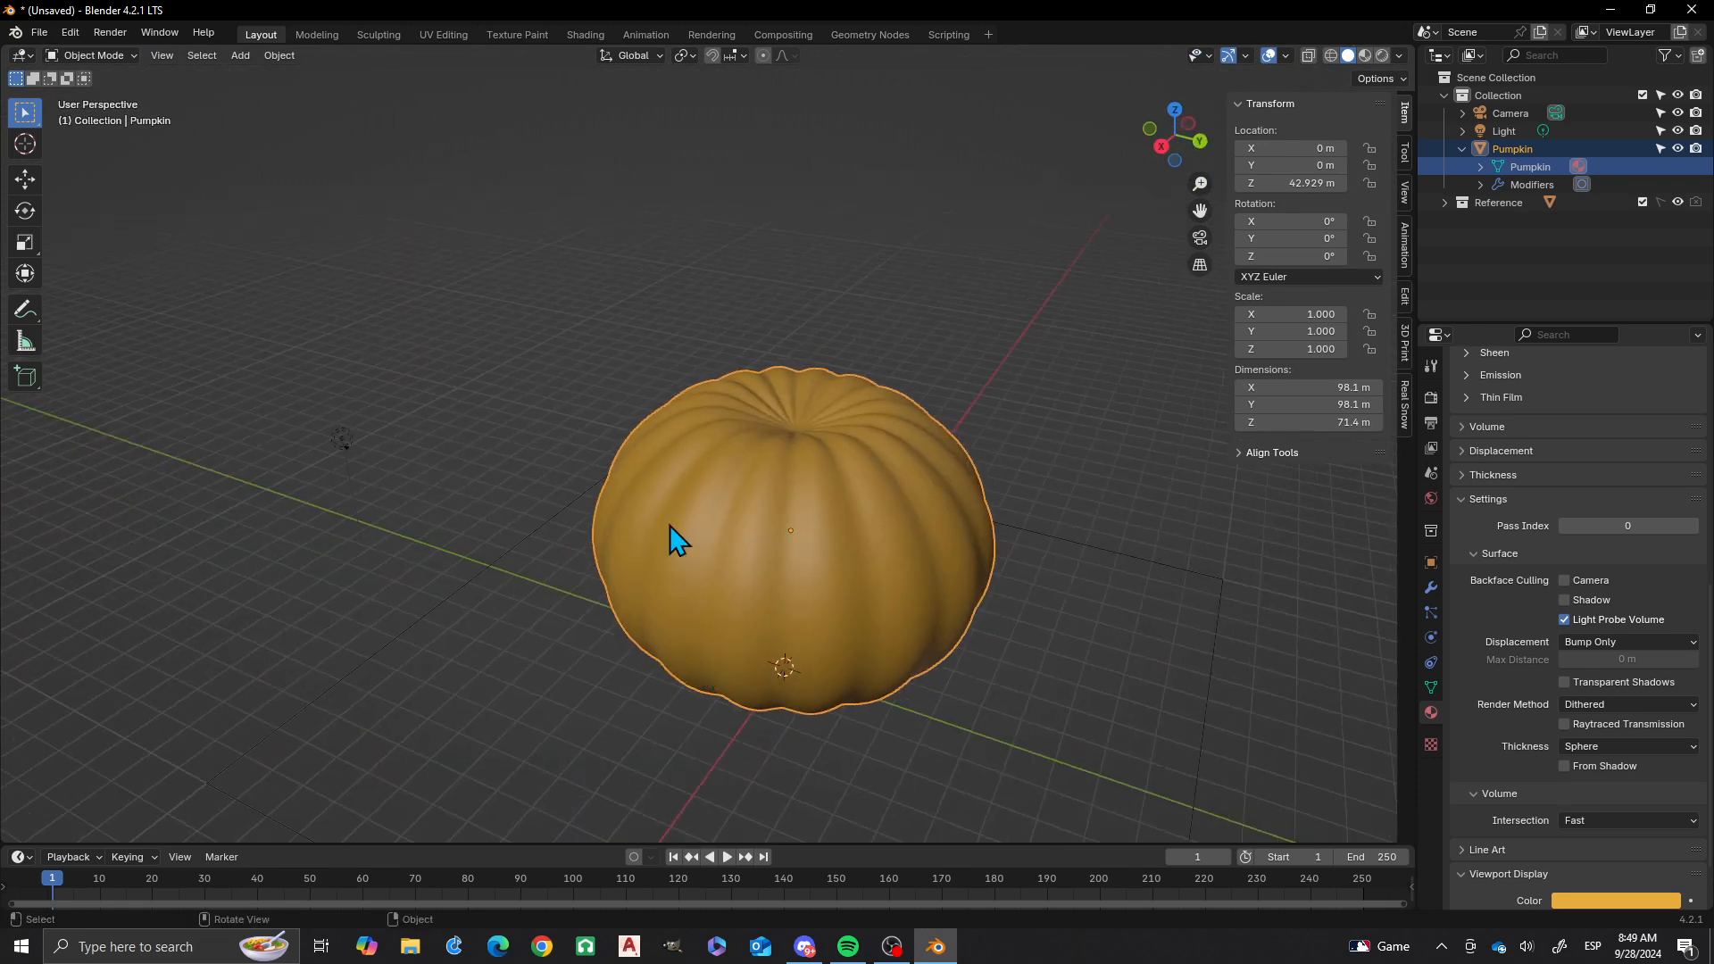
scroll(651, 589, down, 2)
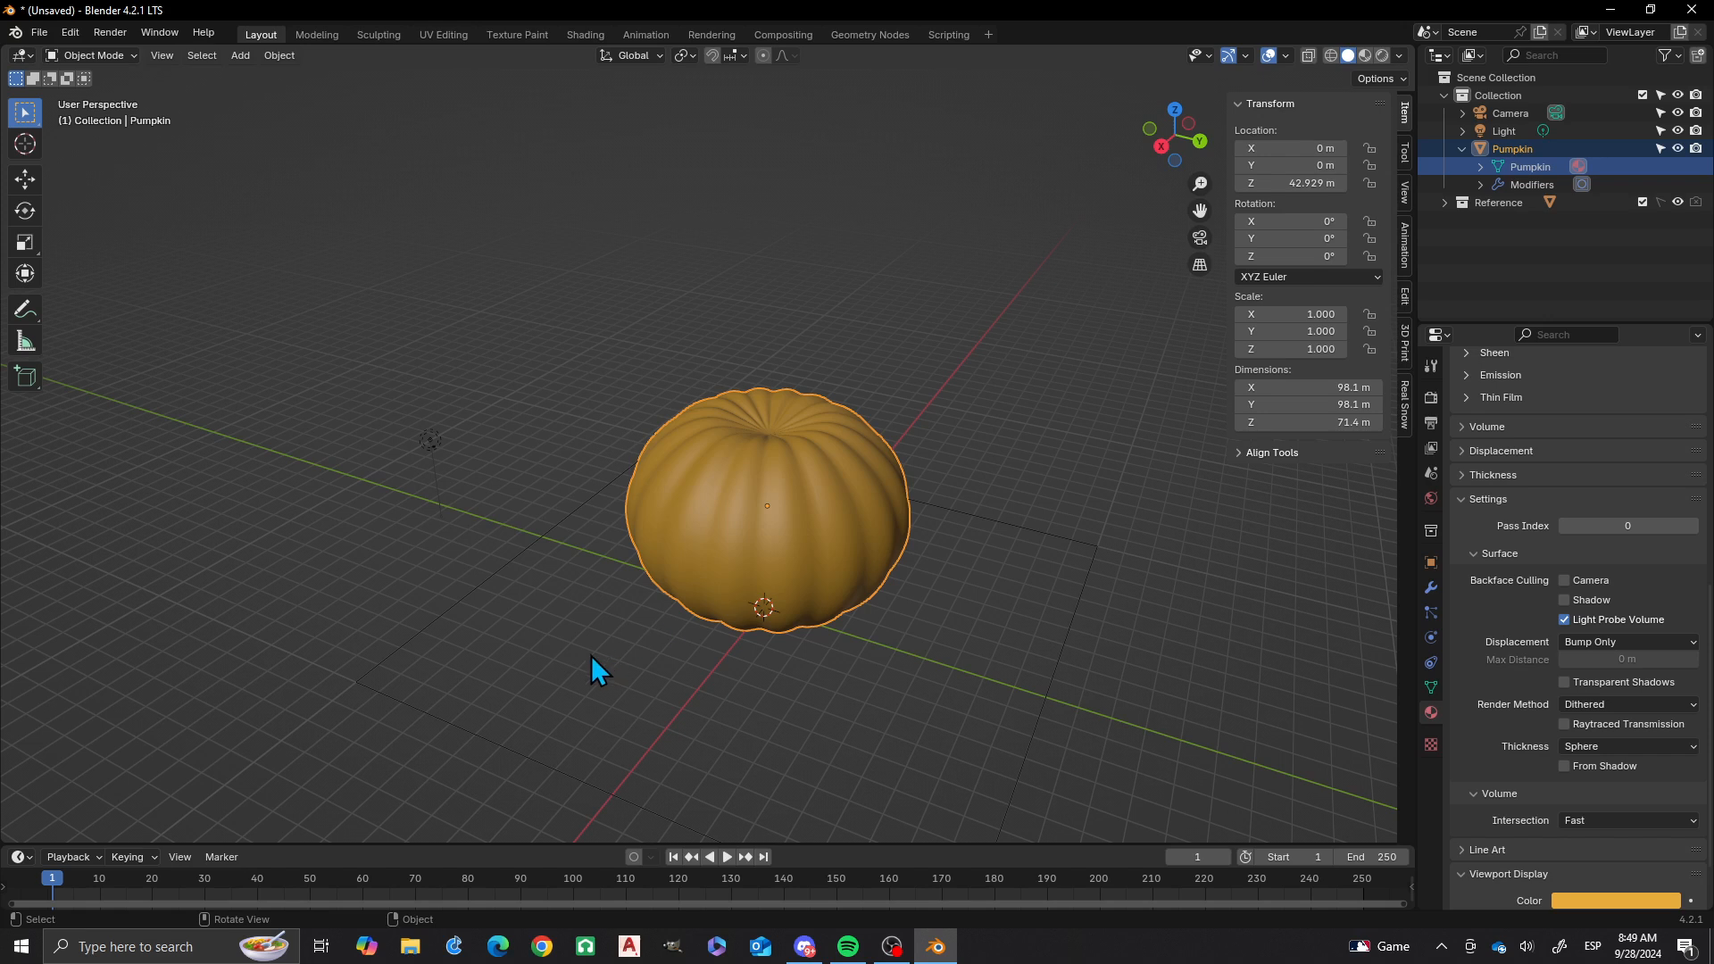
middle_drag(500, 774, 672, 681)
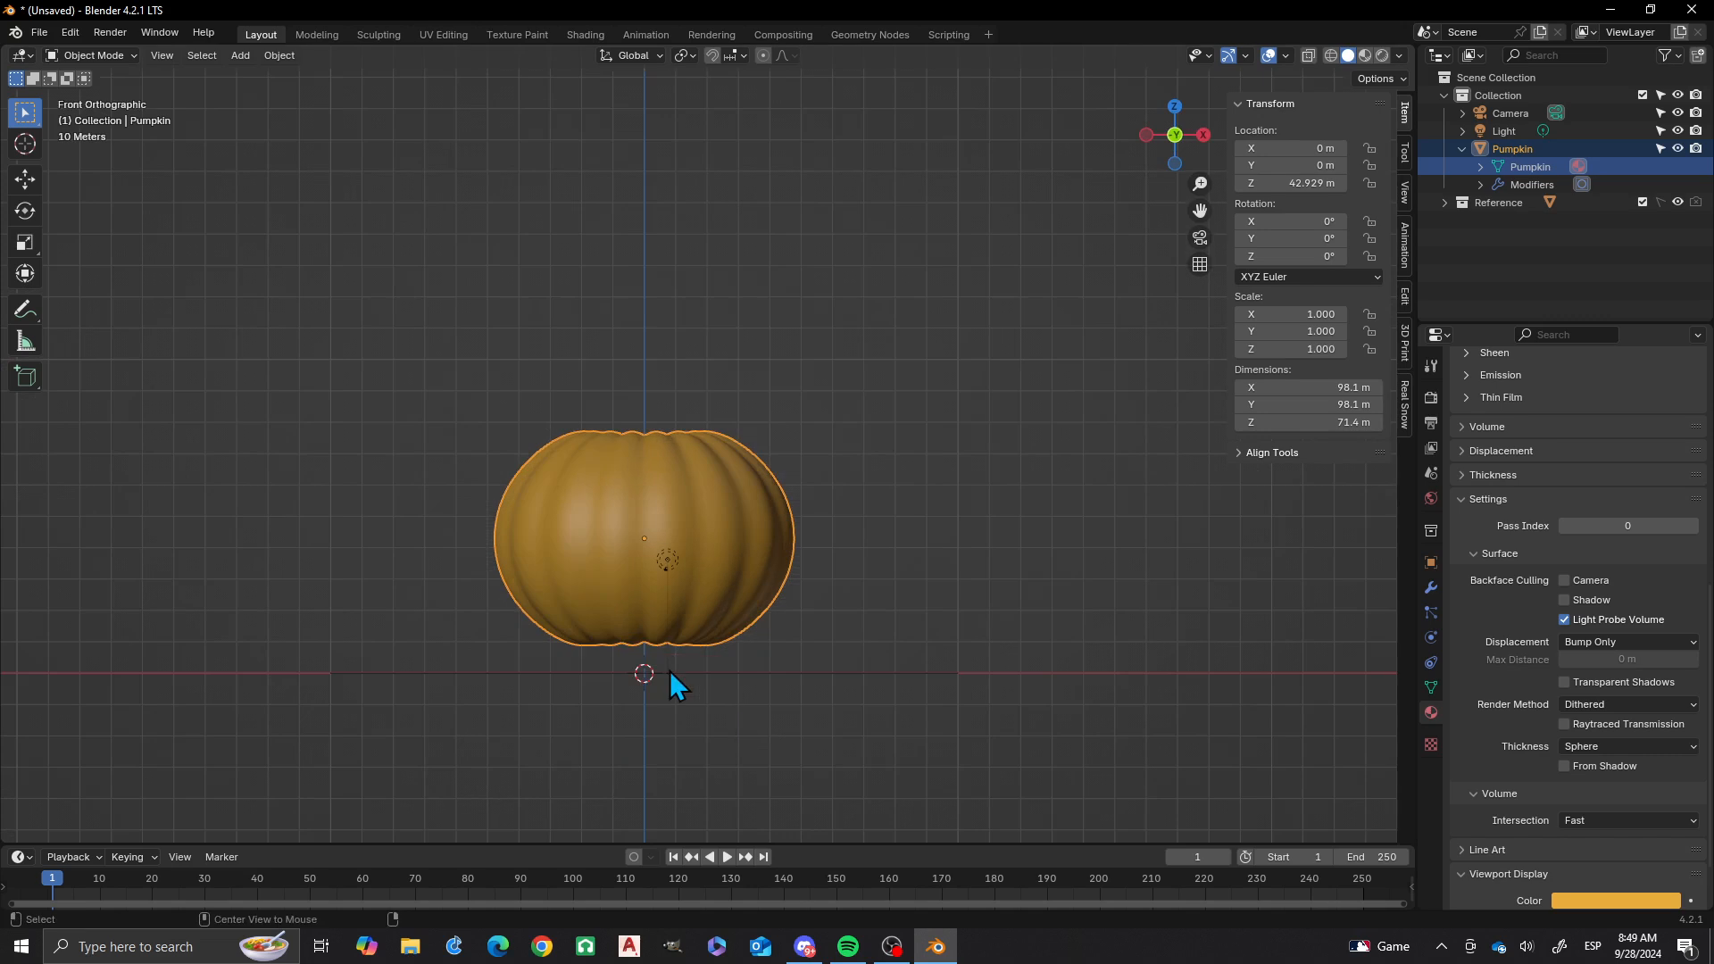
scroll(671, 660, up, 3)
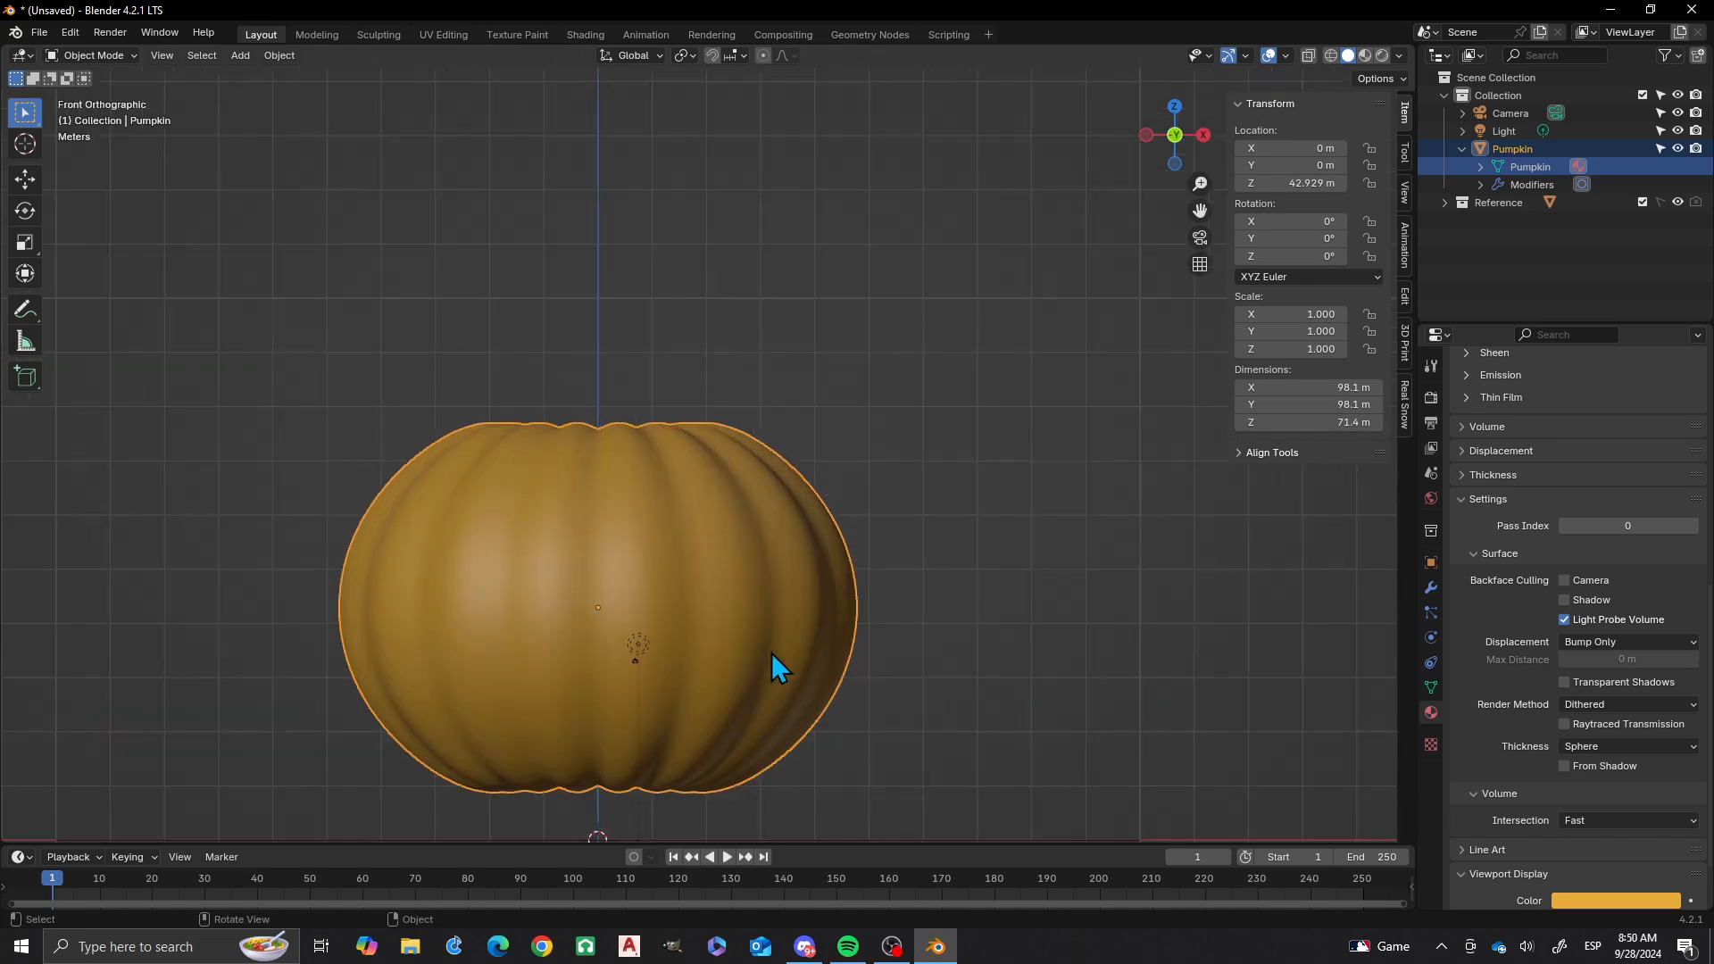
- Add a second material slot to the pumpkin and create a new material in it named Stem
scroll(1538, 452, up, 10)
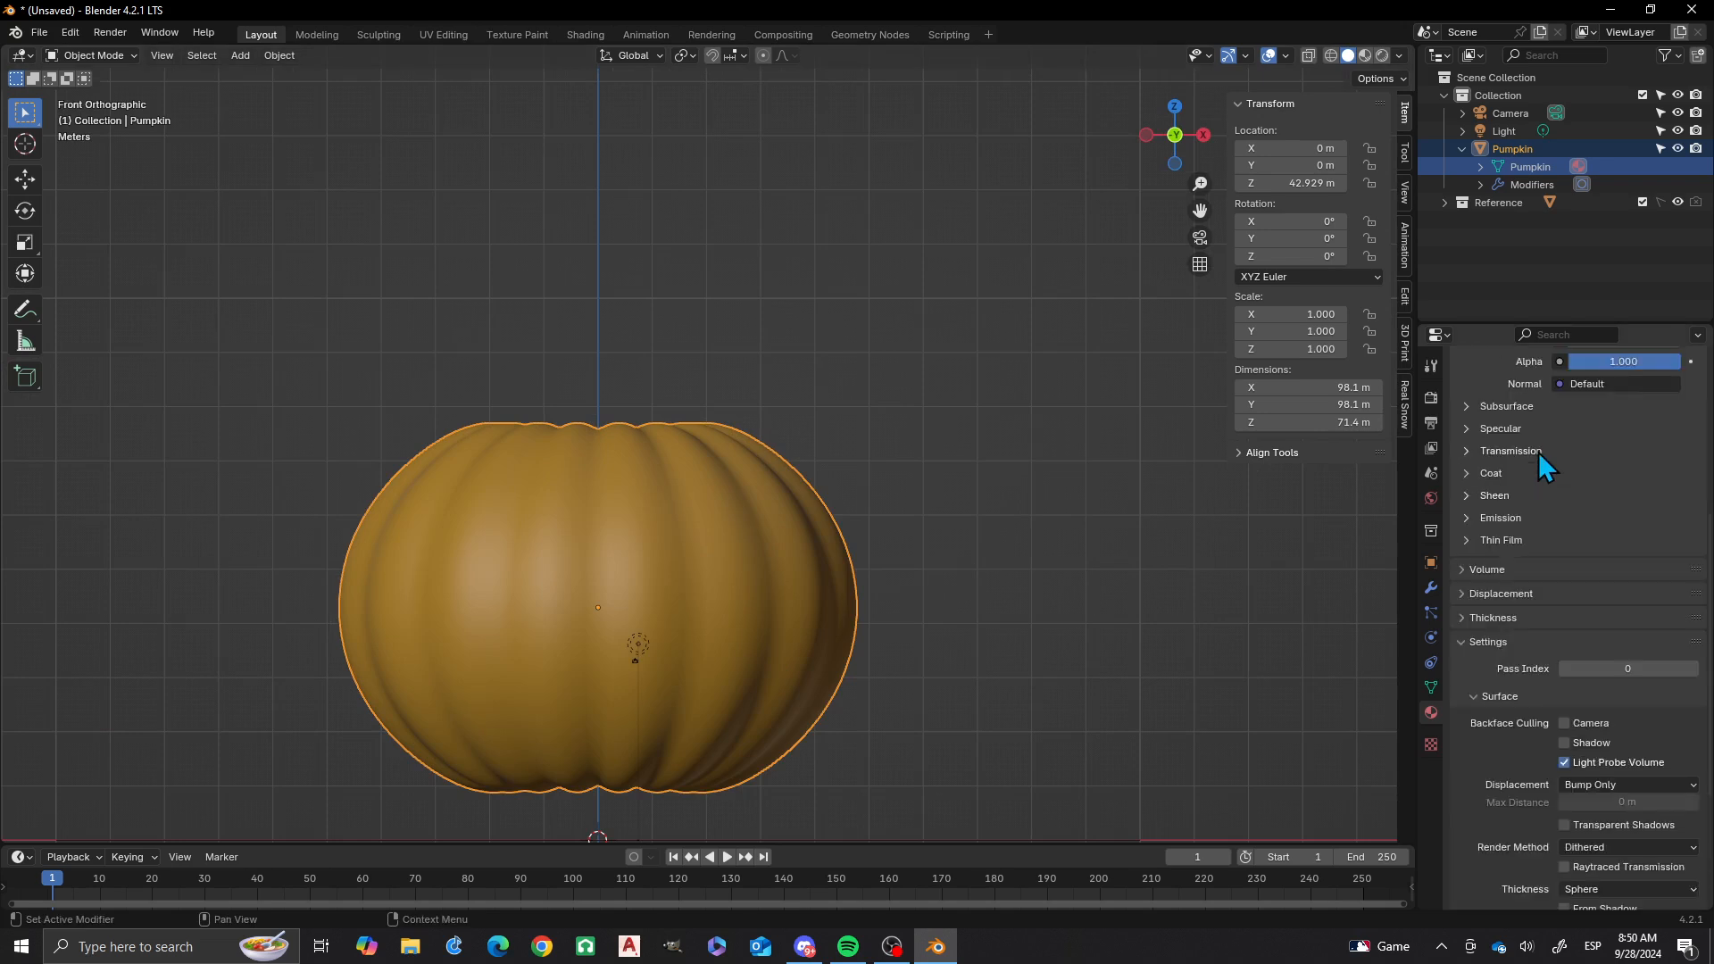
scroll(1527, 436, up, 1)
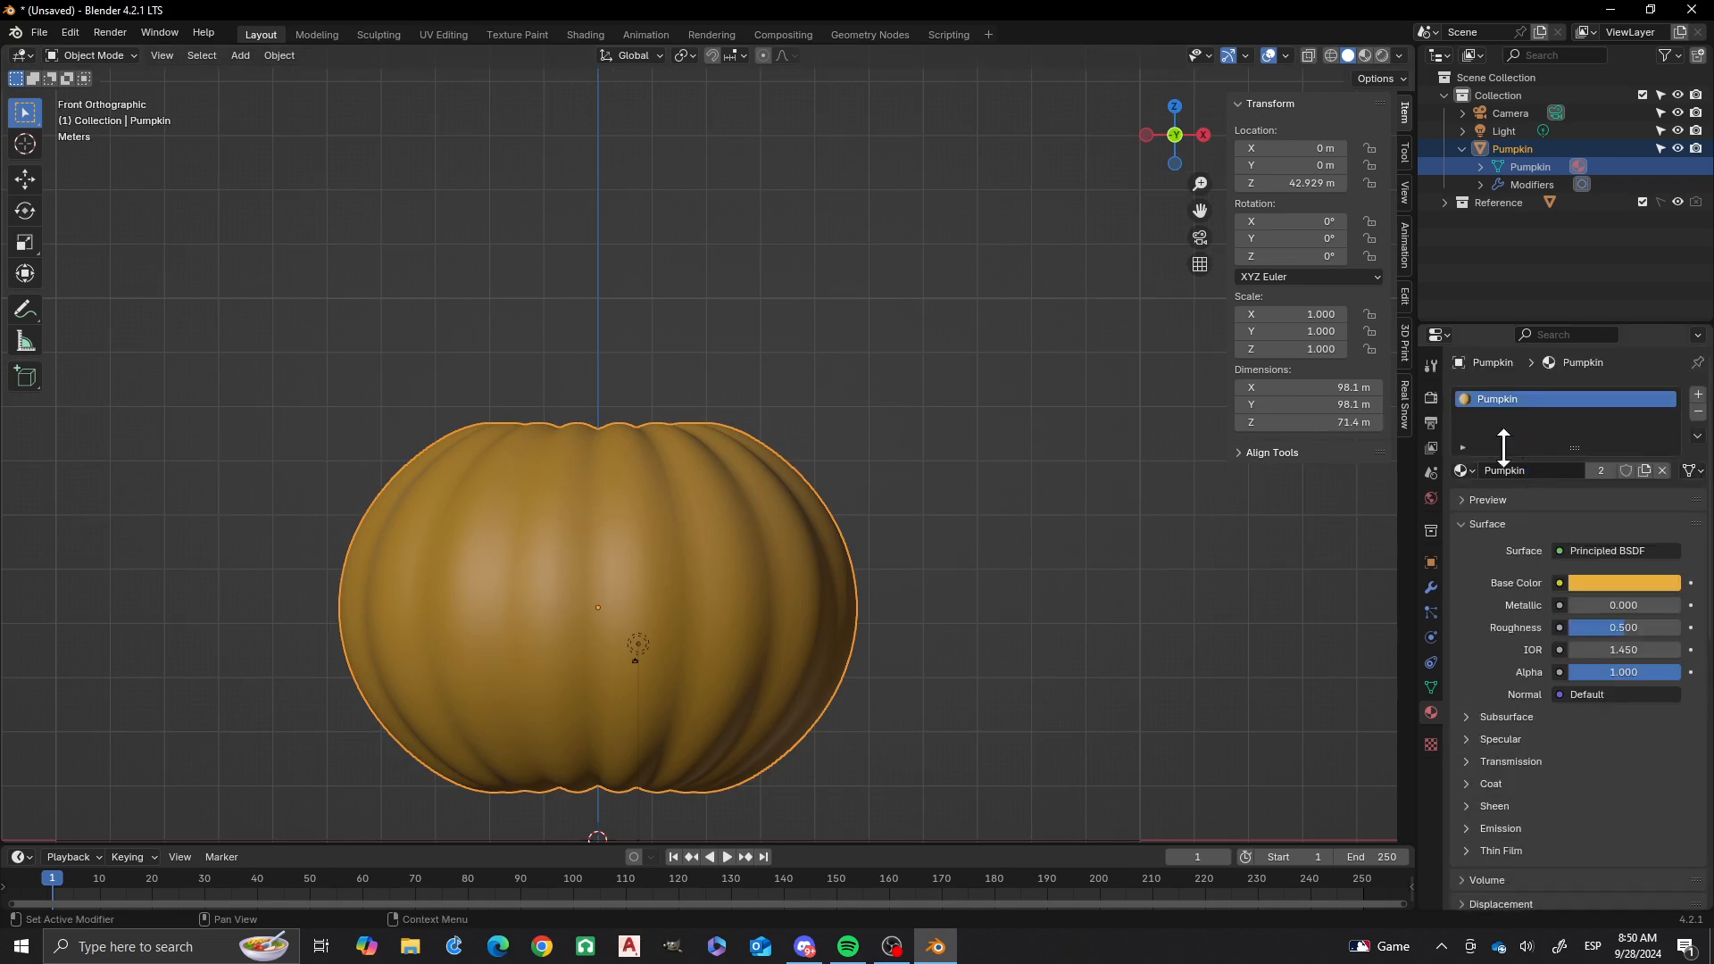
click(1697, 395)
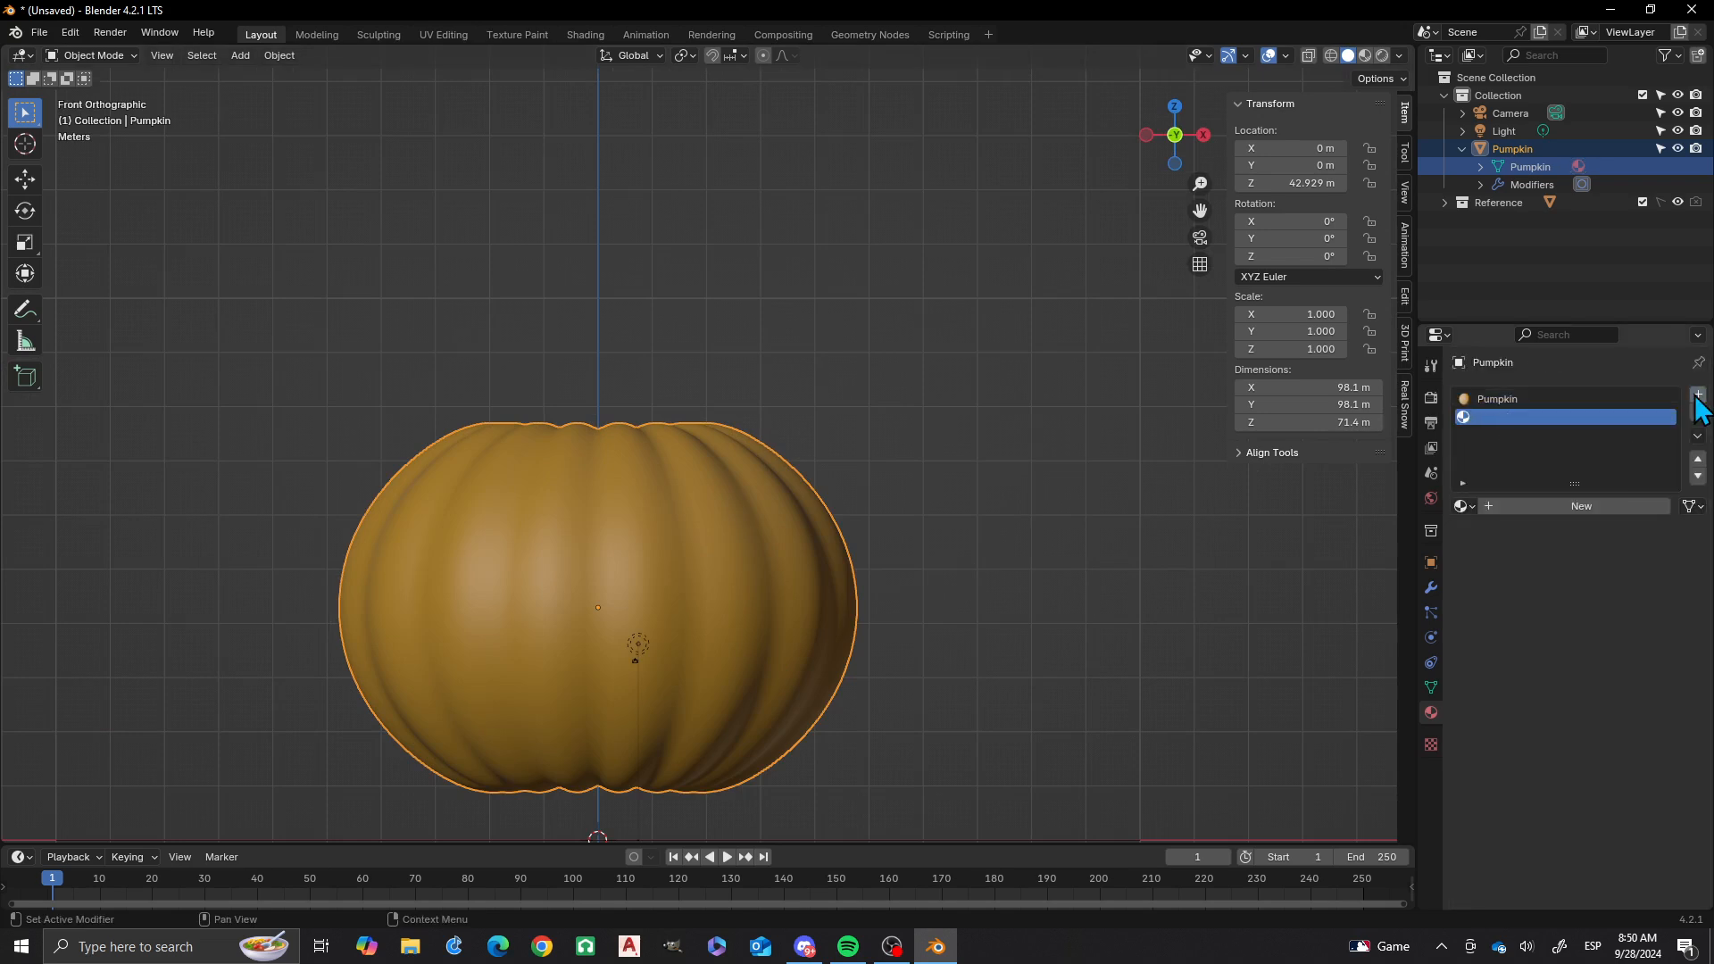
click(1492, 506)
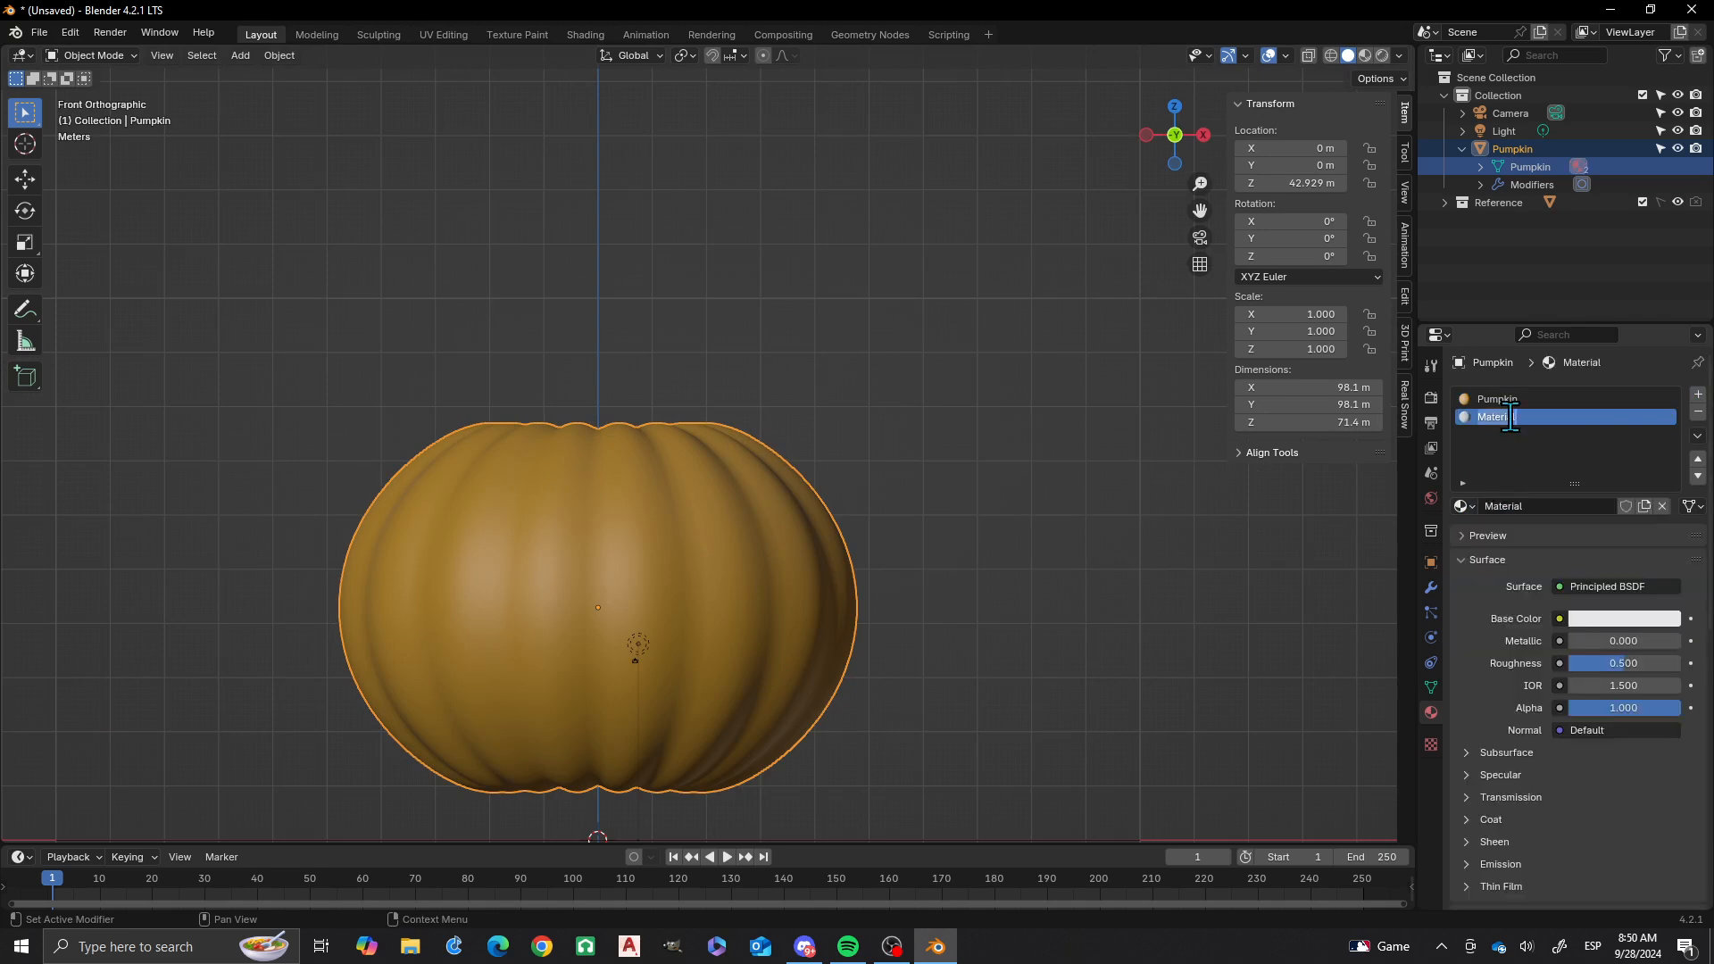
text(Stem)
key(Return)
- Set the Stem material's base color to a dark green, hex 34564B
click(1626, 619)
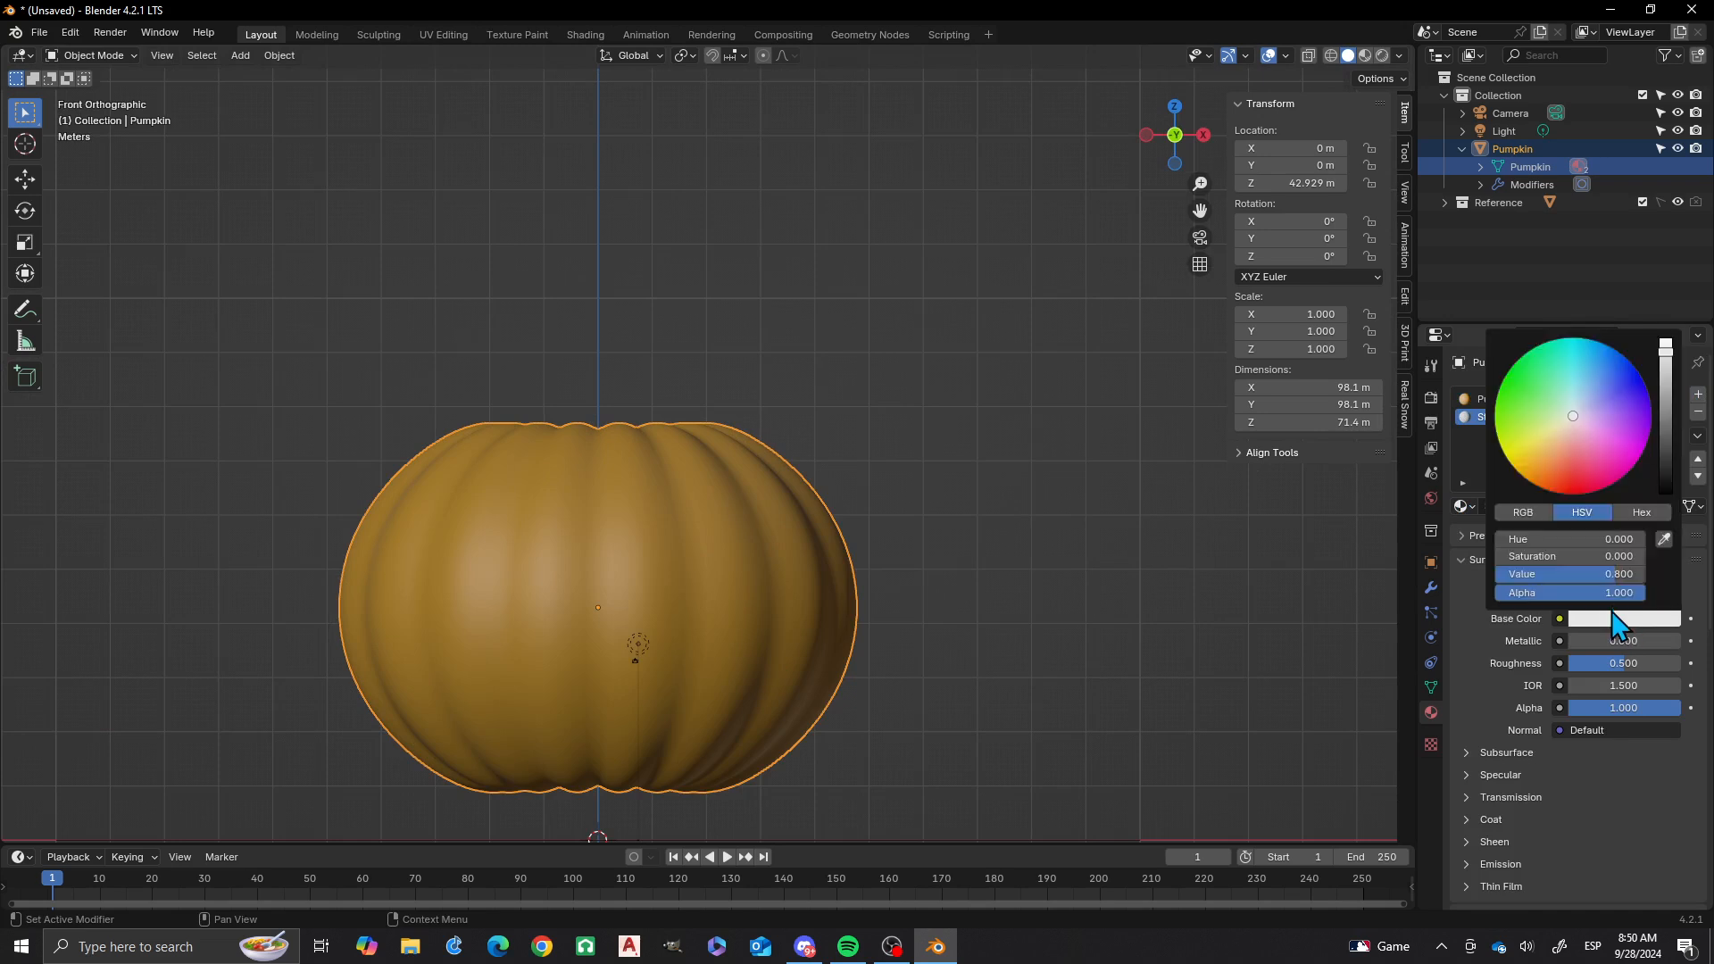
click(1533, 518)
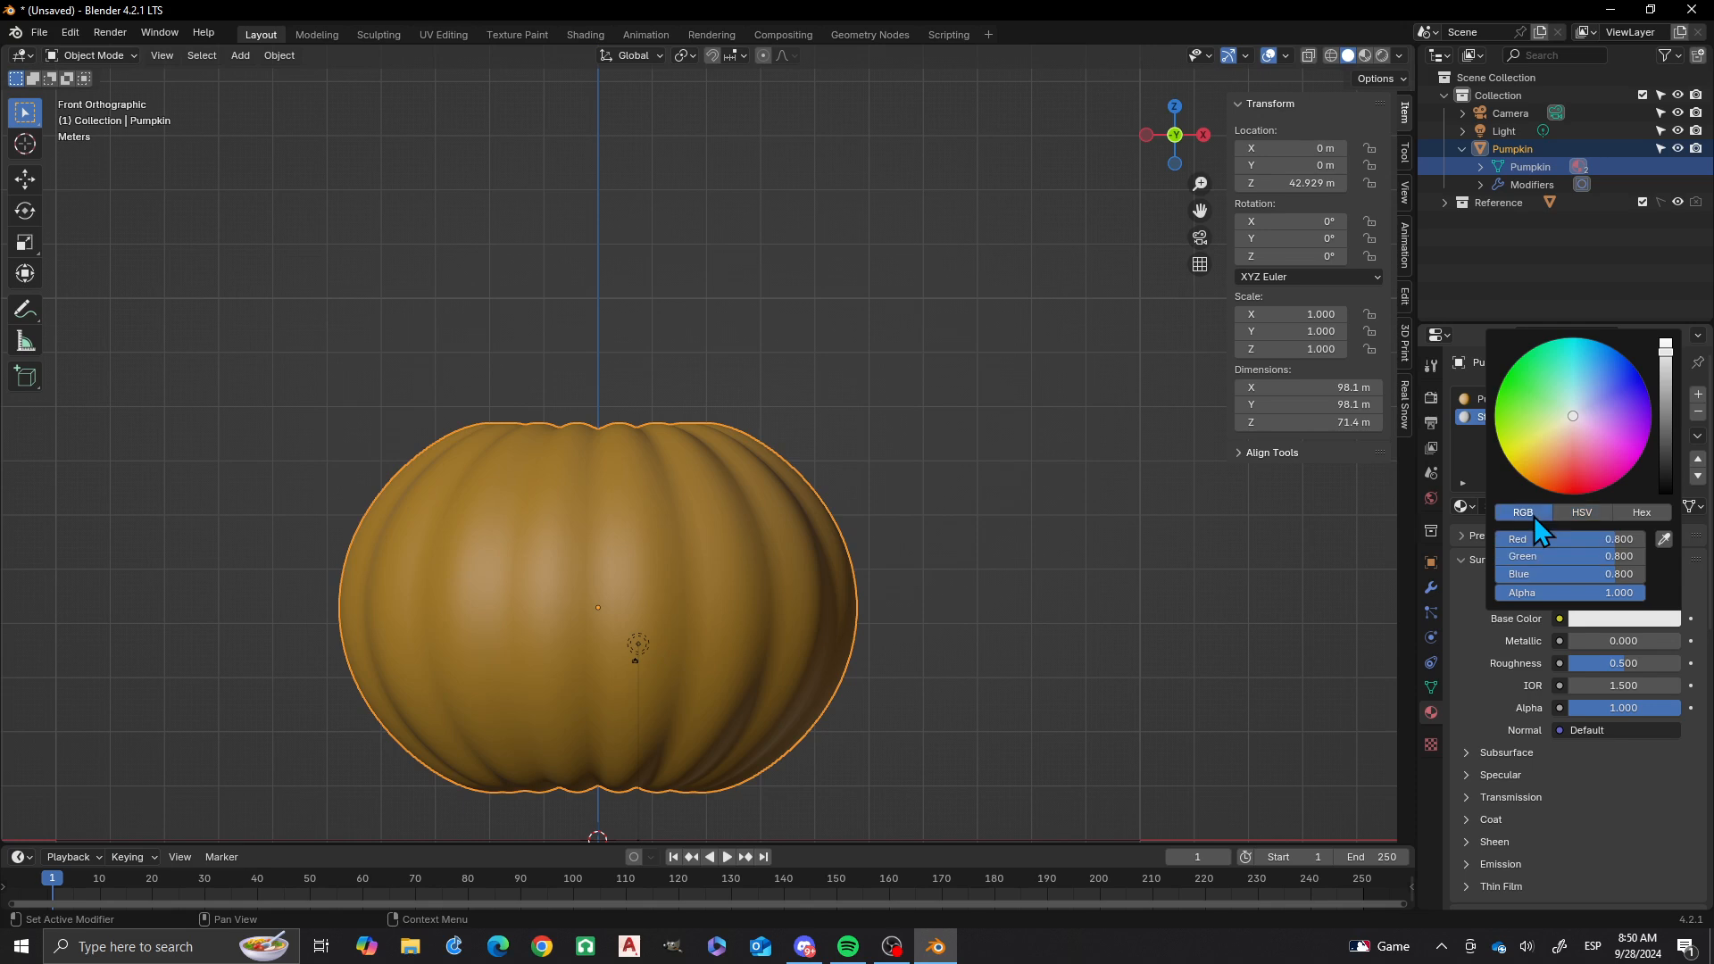
drag(1598, 576, 1505, 575)
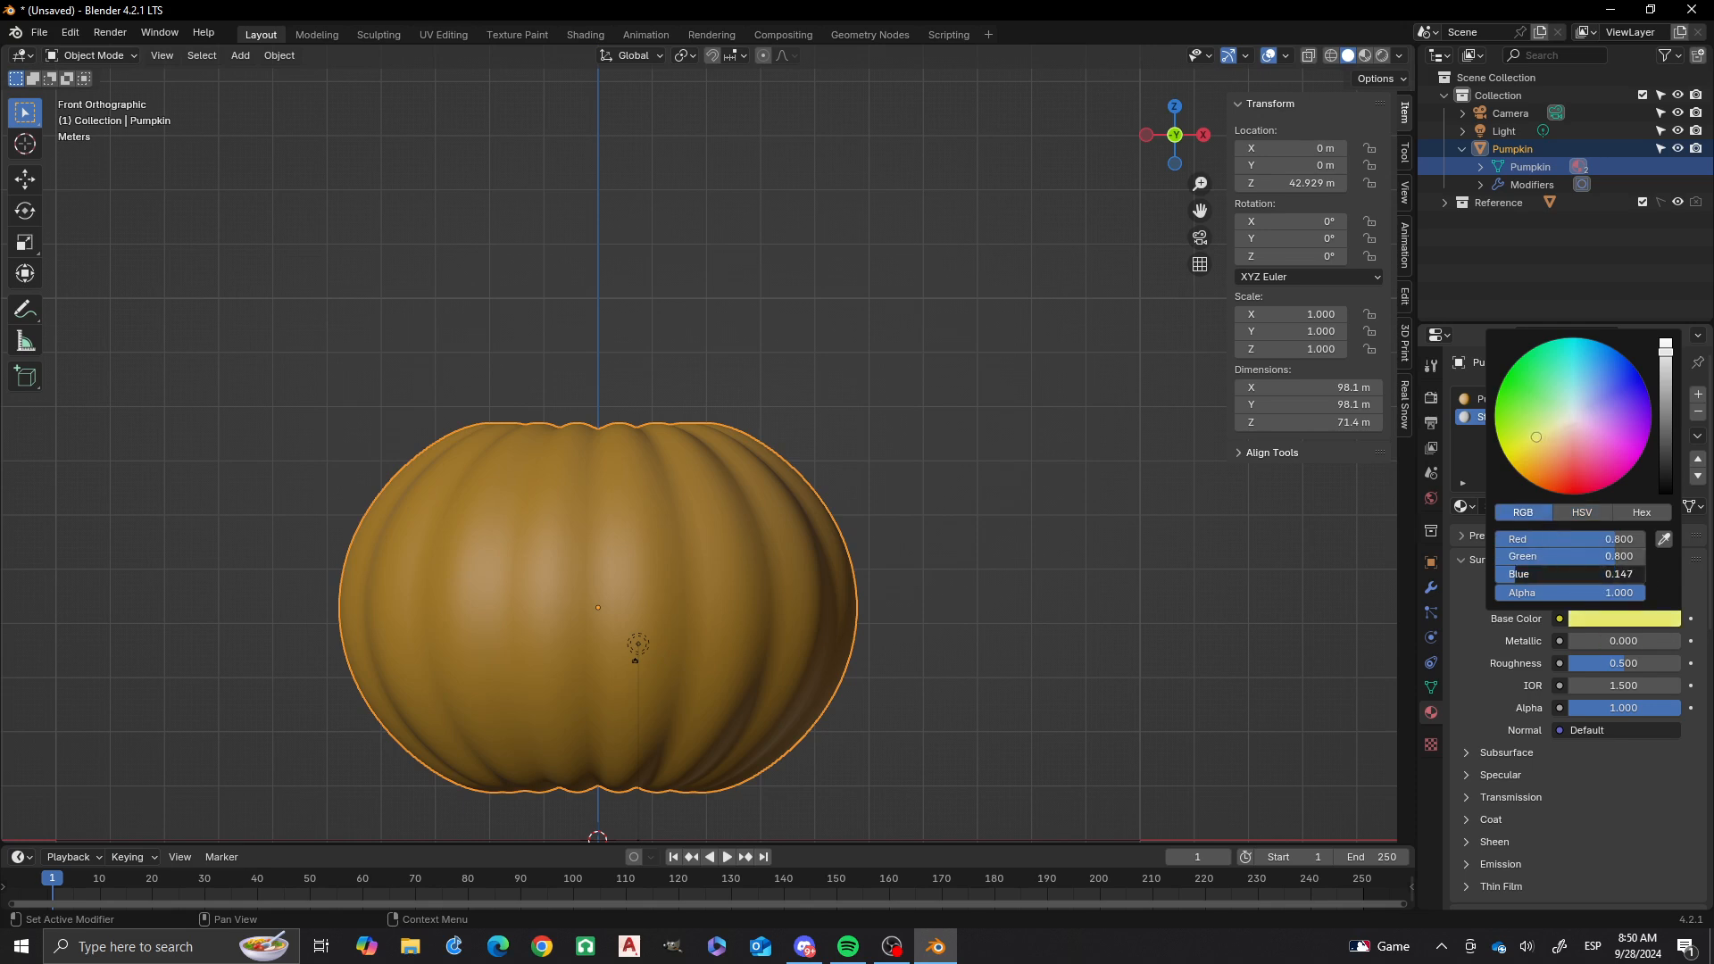
mouse_move(1569, 539)
mouse_down()
mouse_move(1512, 539)
mouse_move(1571, 557)
mouse_move(1525, 557)
mouse_up()
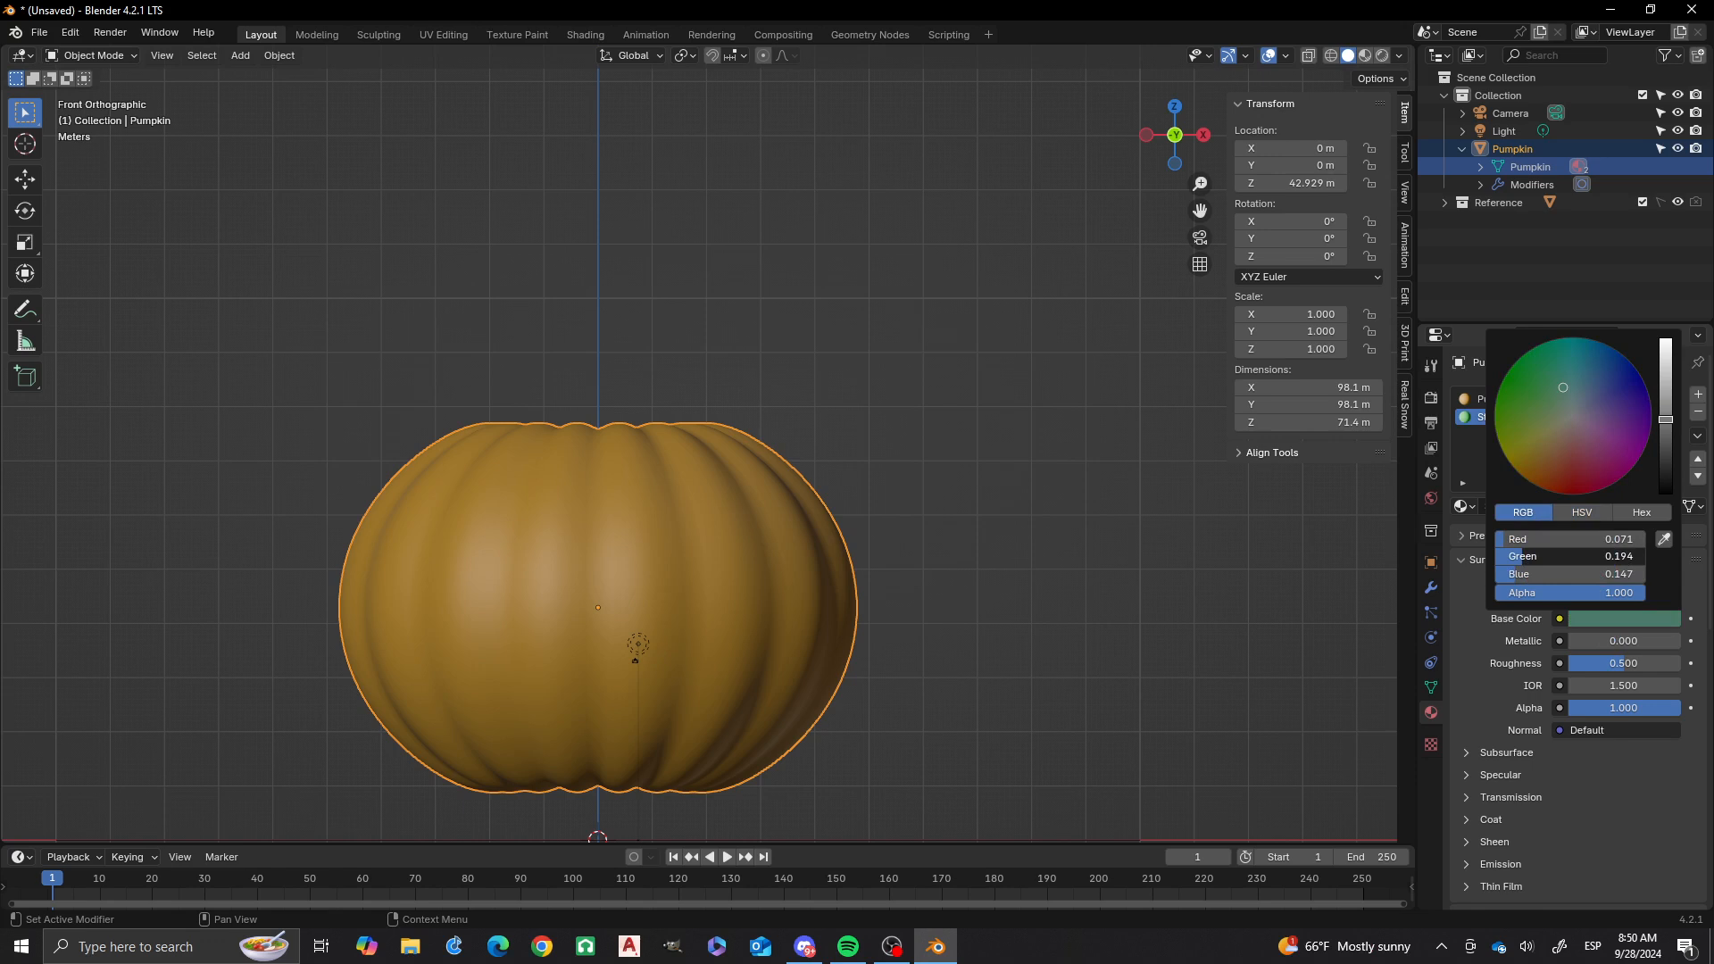
click(1582, 512)
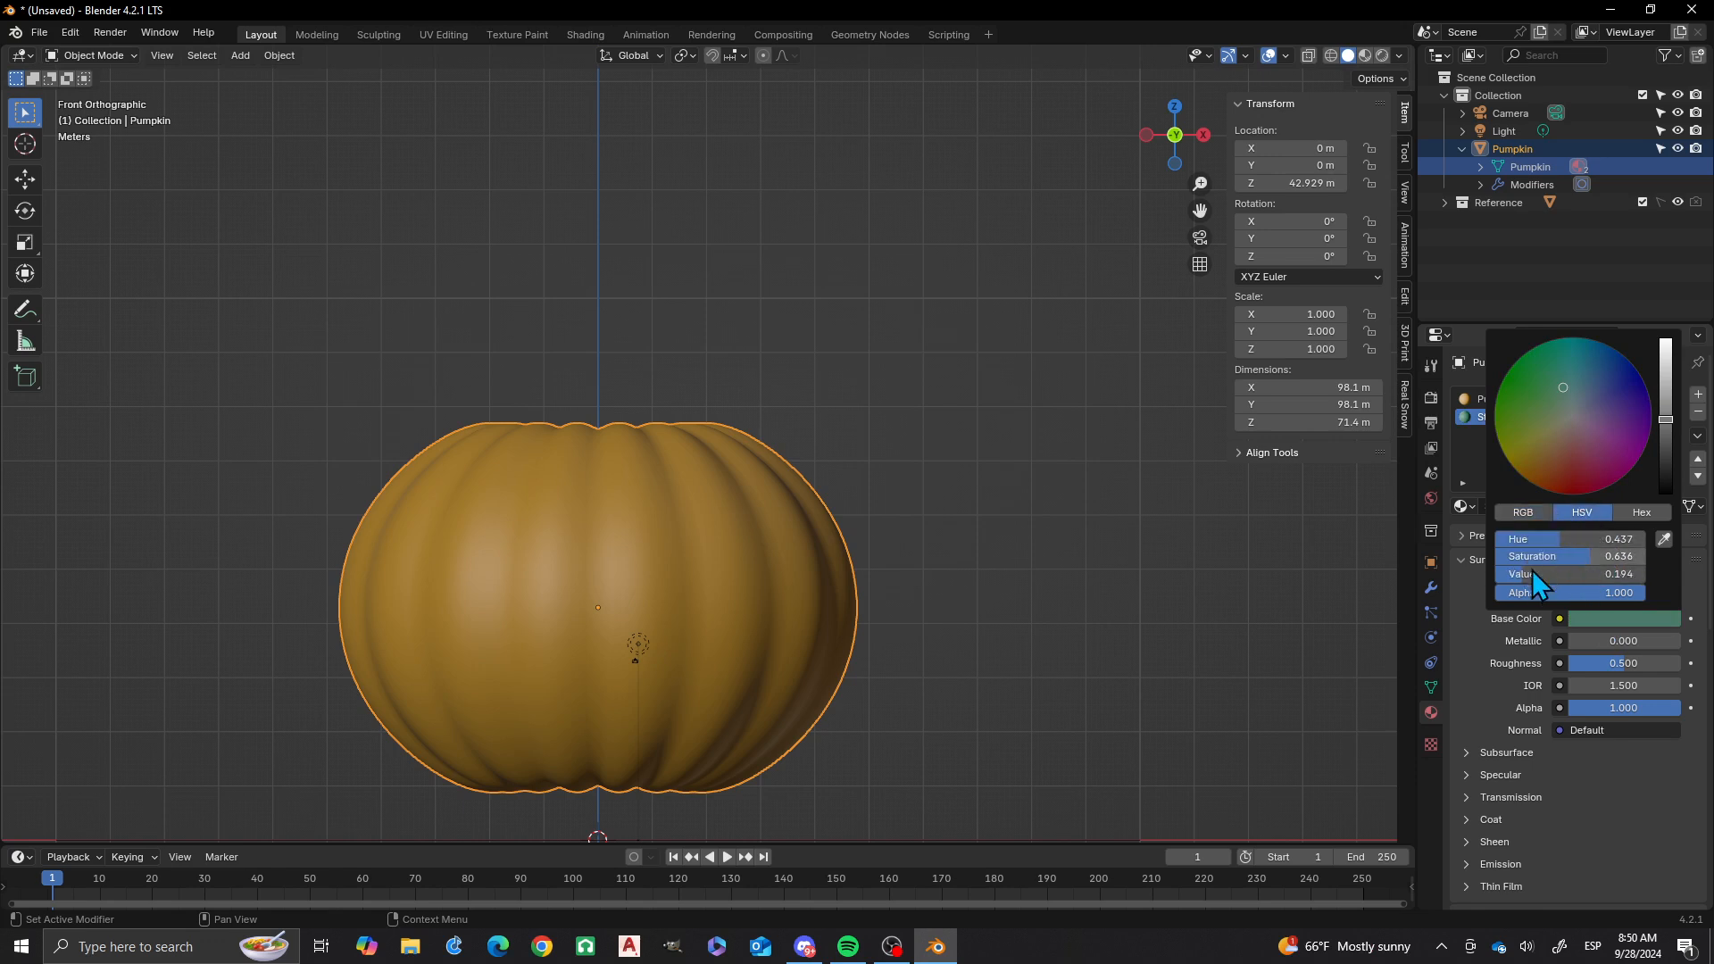
drag(1531, 574, 1506, 573)
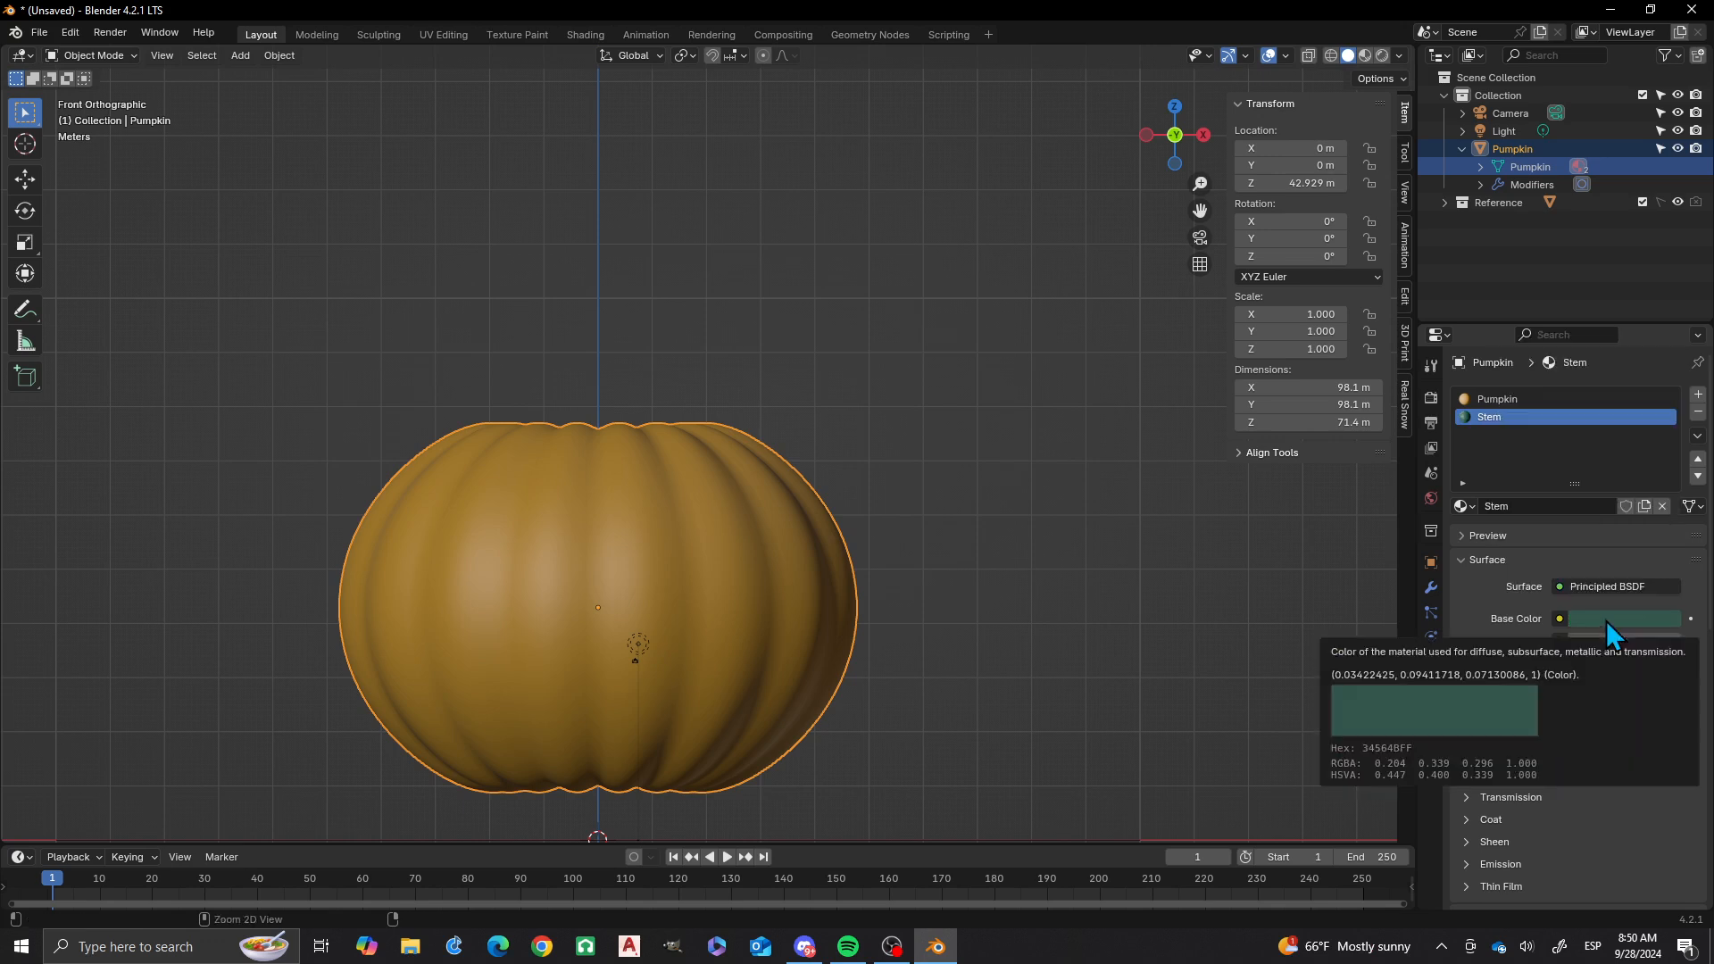
- Copy the Stem material's base color into its Viewport Display color
scroll(1523, 545, down, 8)
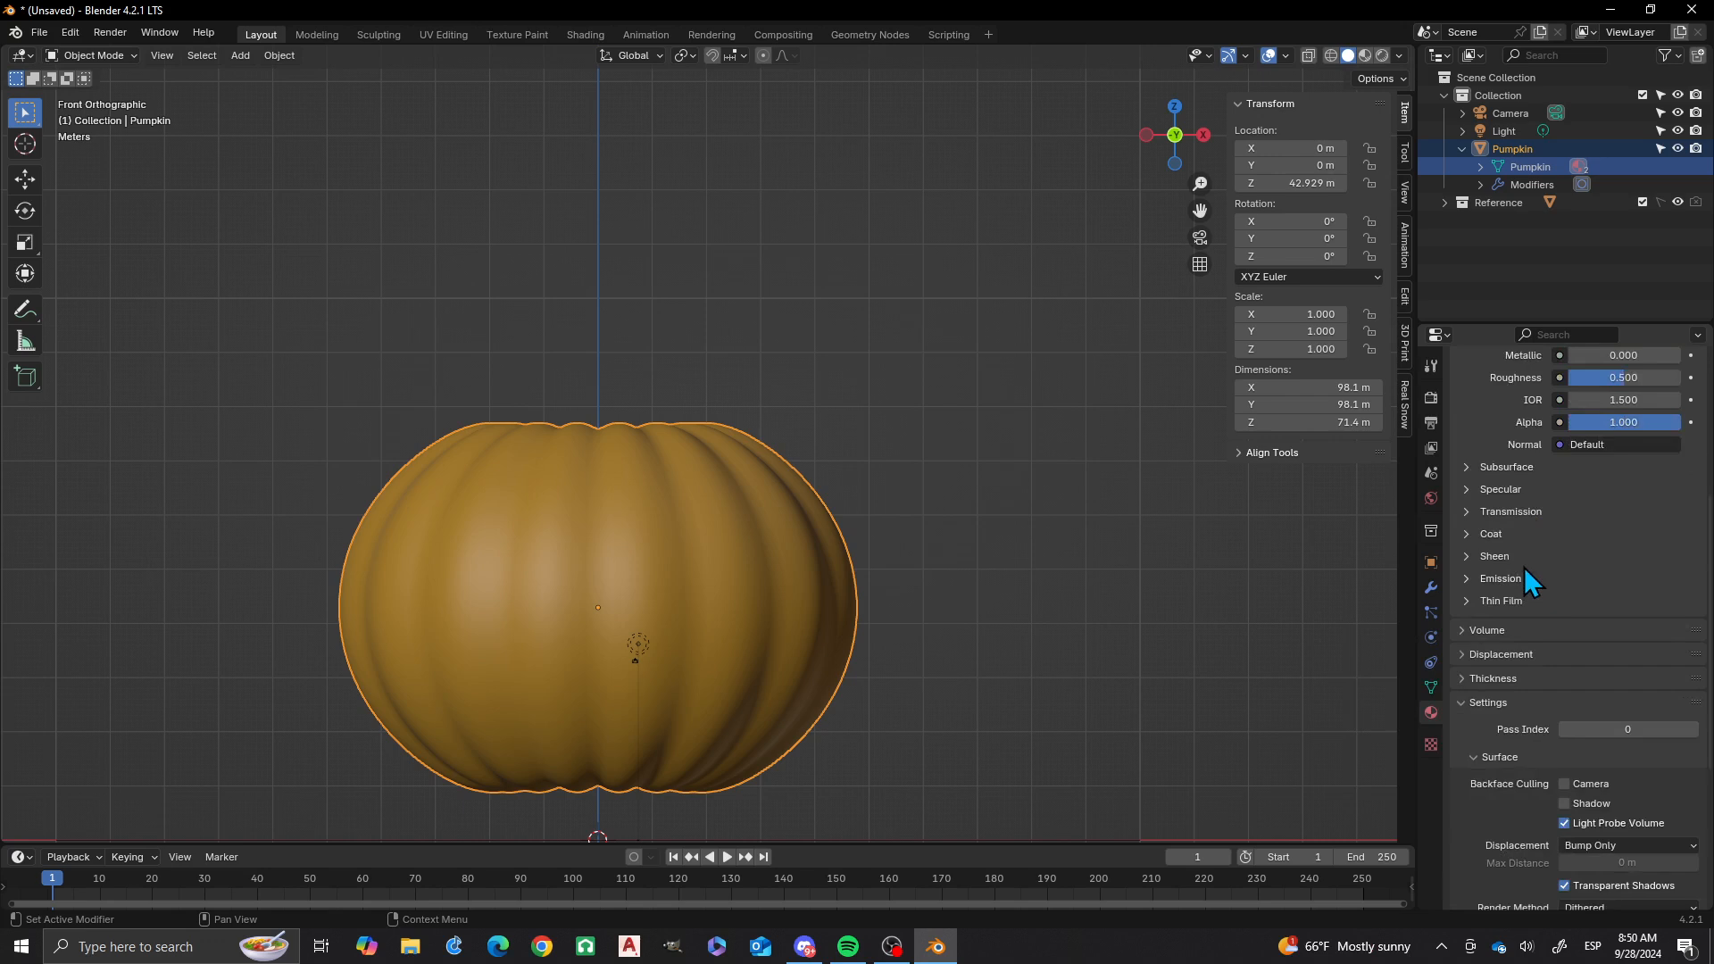
scroll(1524, 566, down, 8)
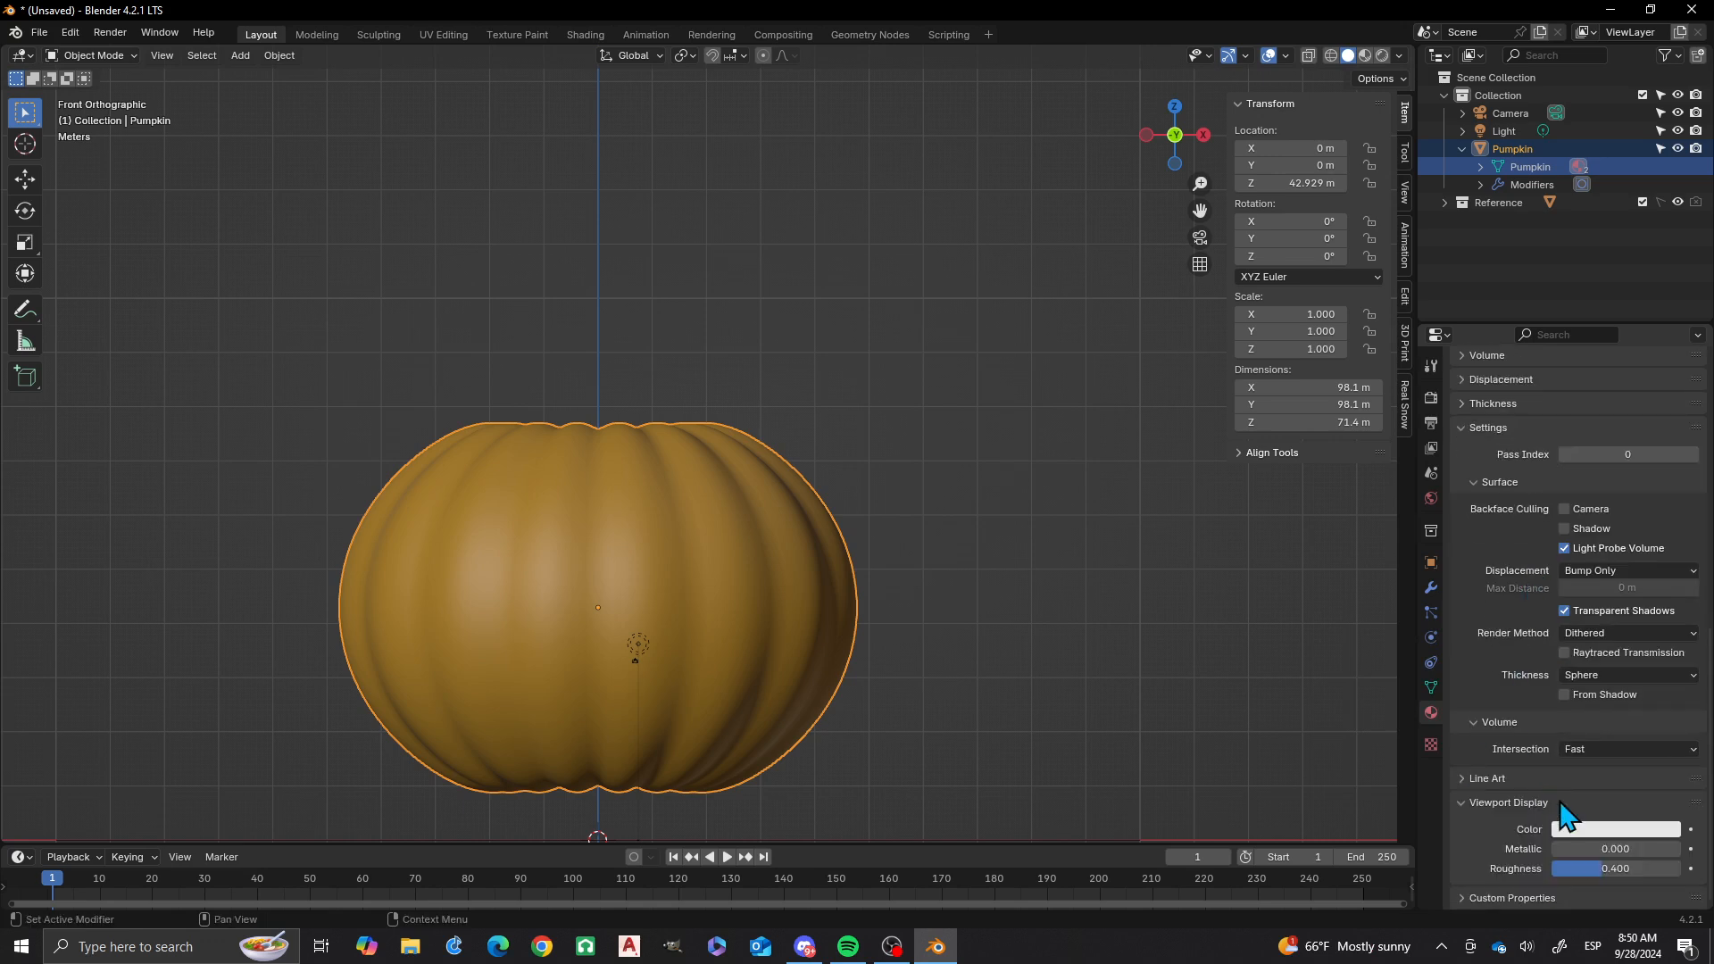
key(ctrl+v)
scroll(1503, 453, up, 15)
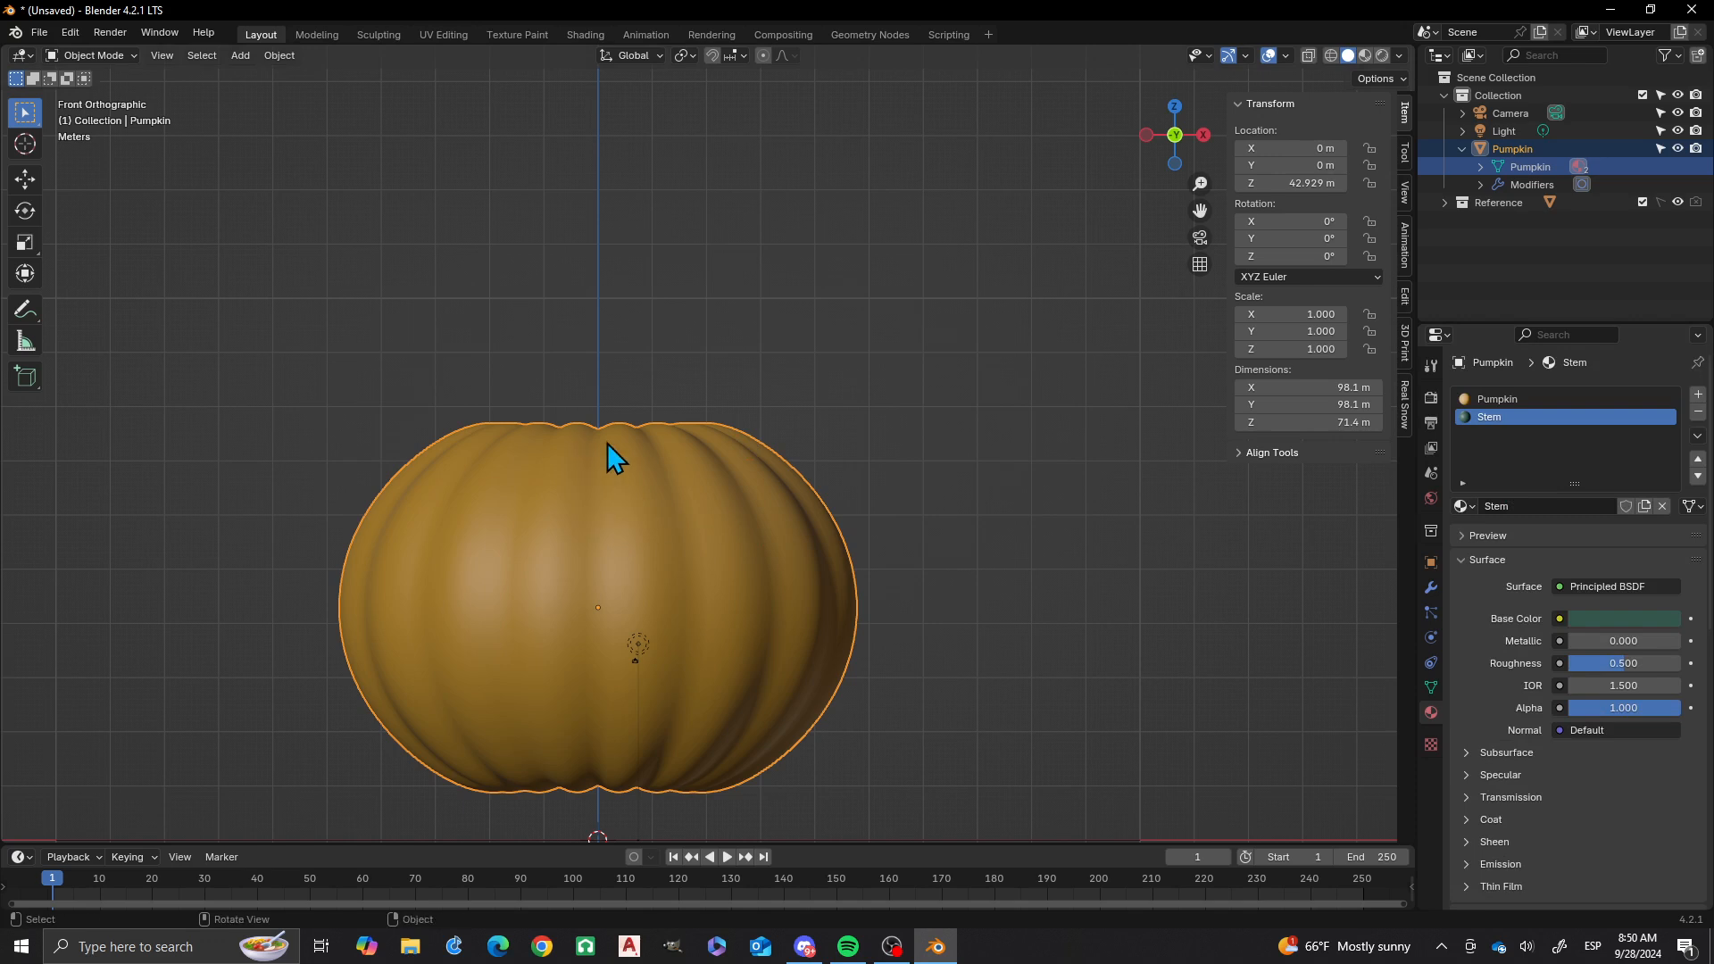
- In Edit Mode, clear the selection and select the ring of triangular faces around the pumpkin's top pole with face selection
key(Tab)
scroll(538, 403, down, 2)
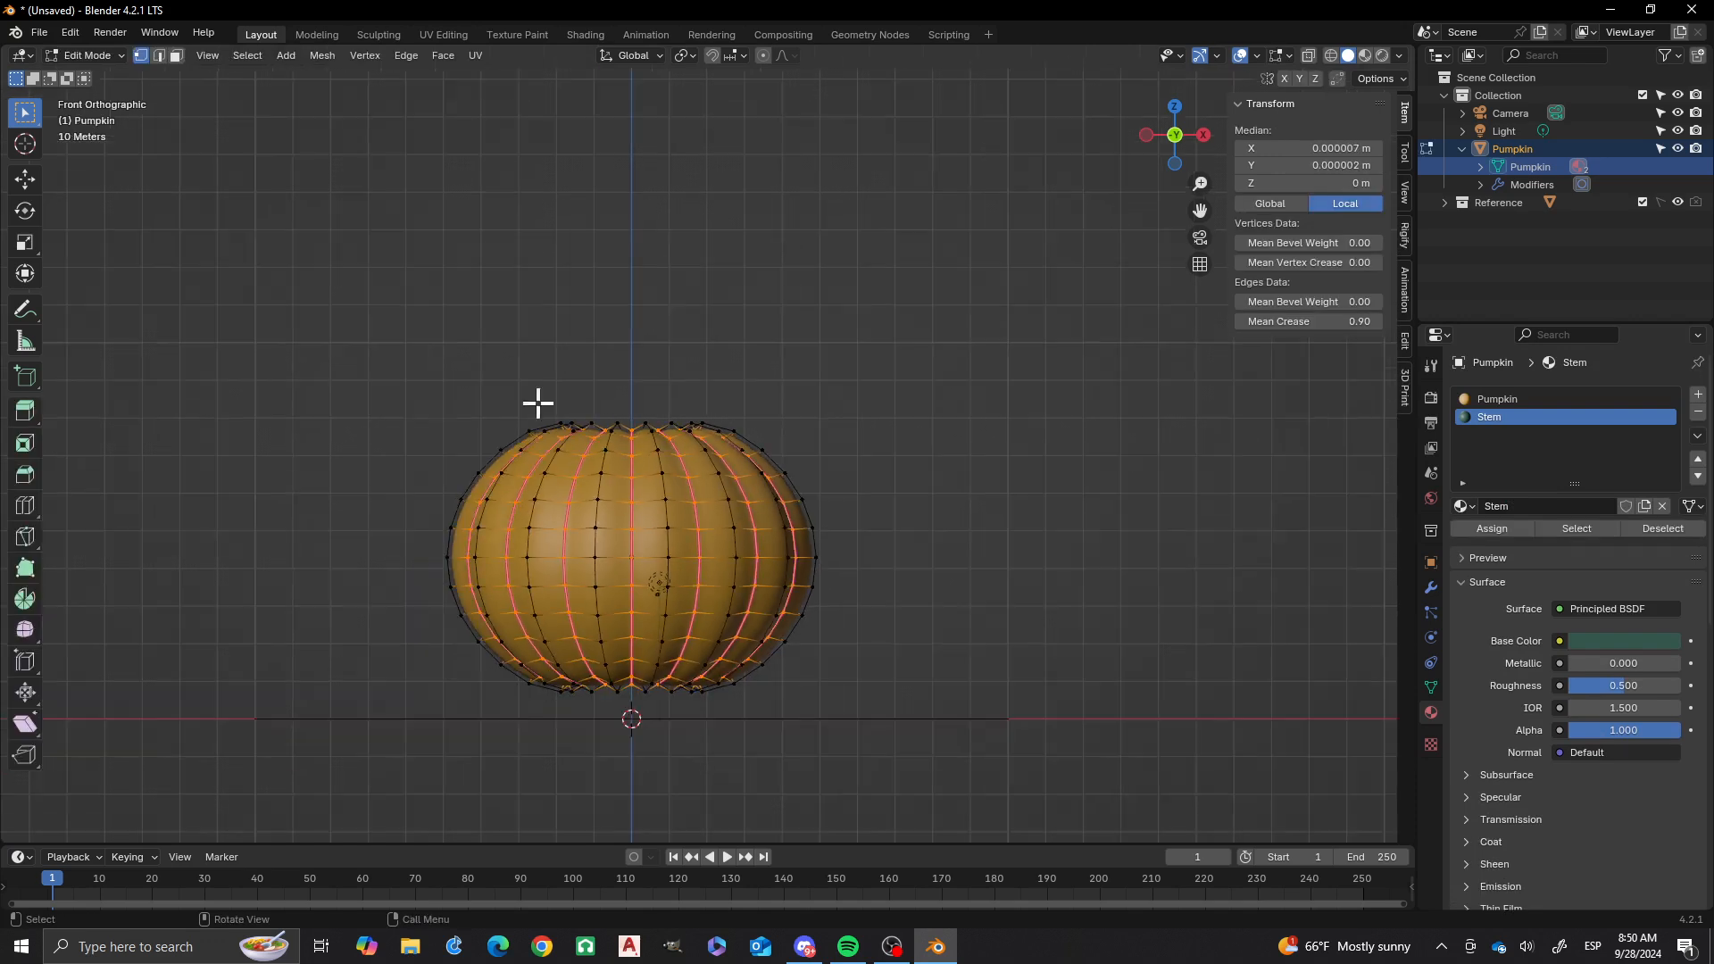
click(390, 316)
middle_drag(632, 351, 614, 475)
scroll(595, 394, up, 2)
shift+middle_drag(533, 375, 699, 509)
scroll(700, 509, up, 2)
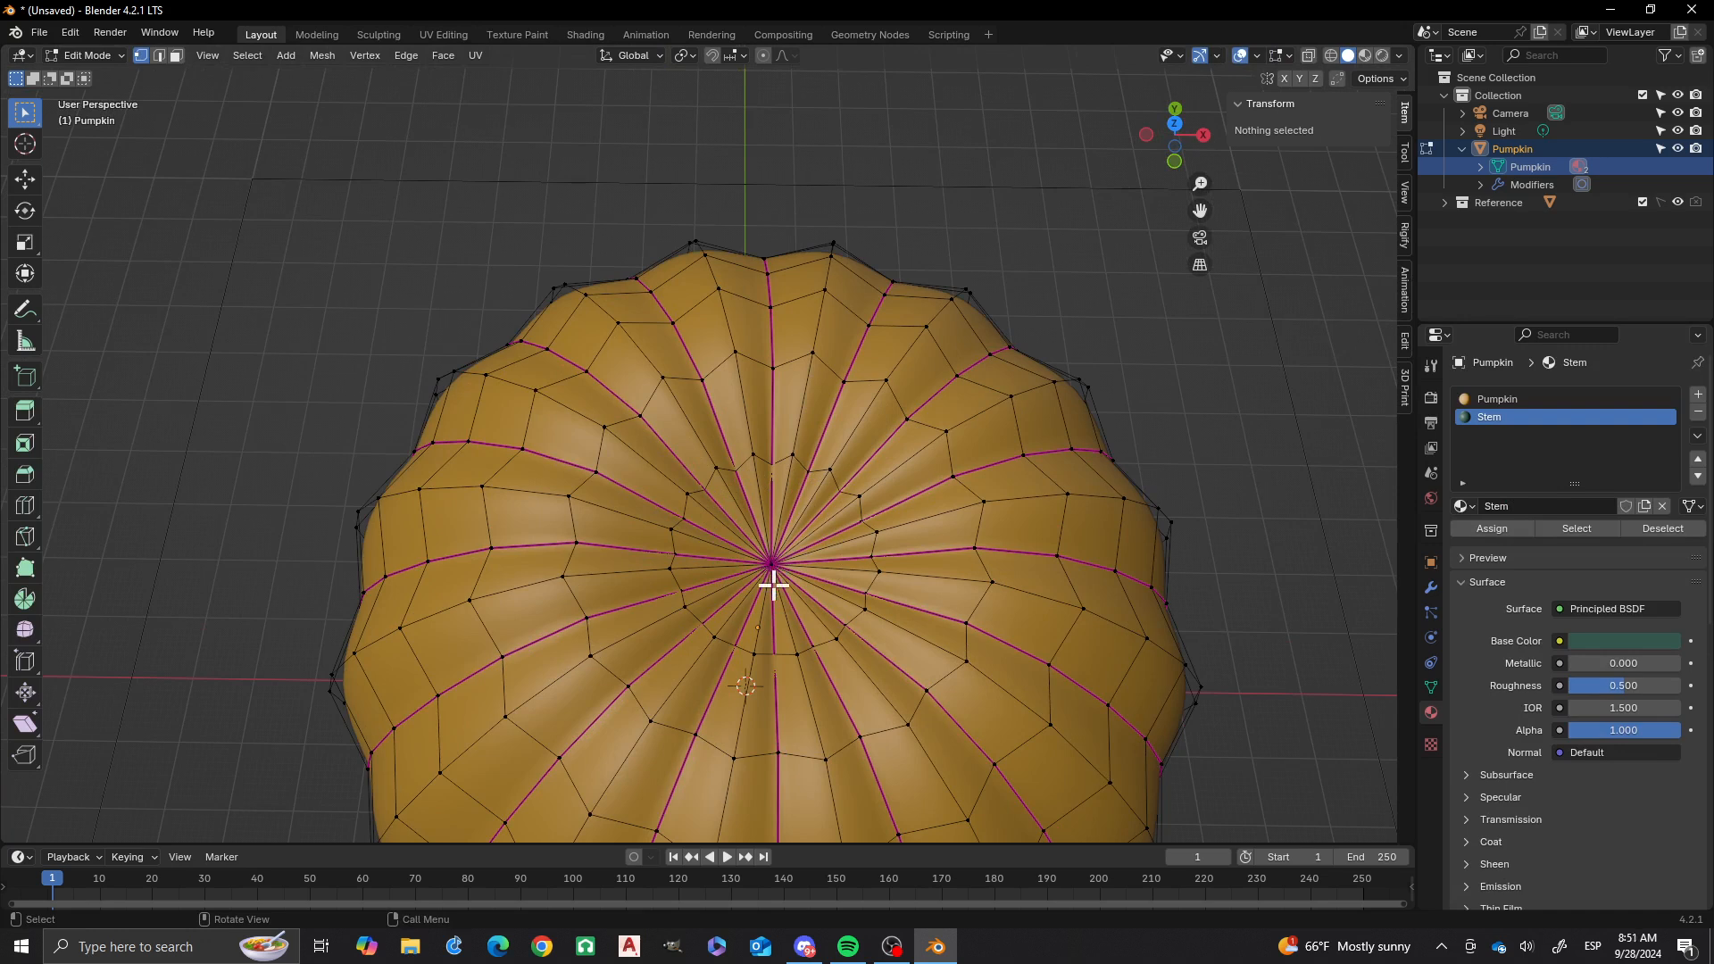
key(3)
key(c)
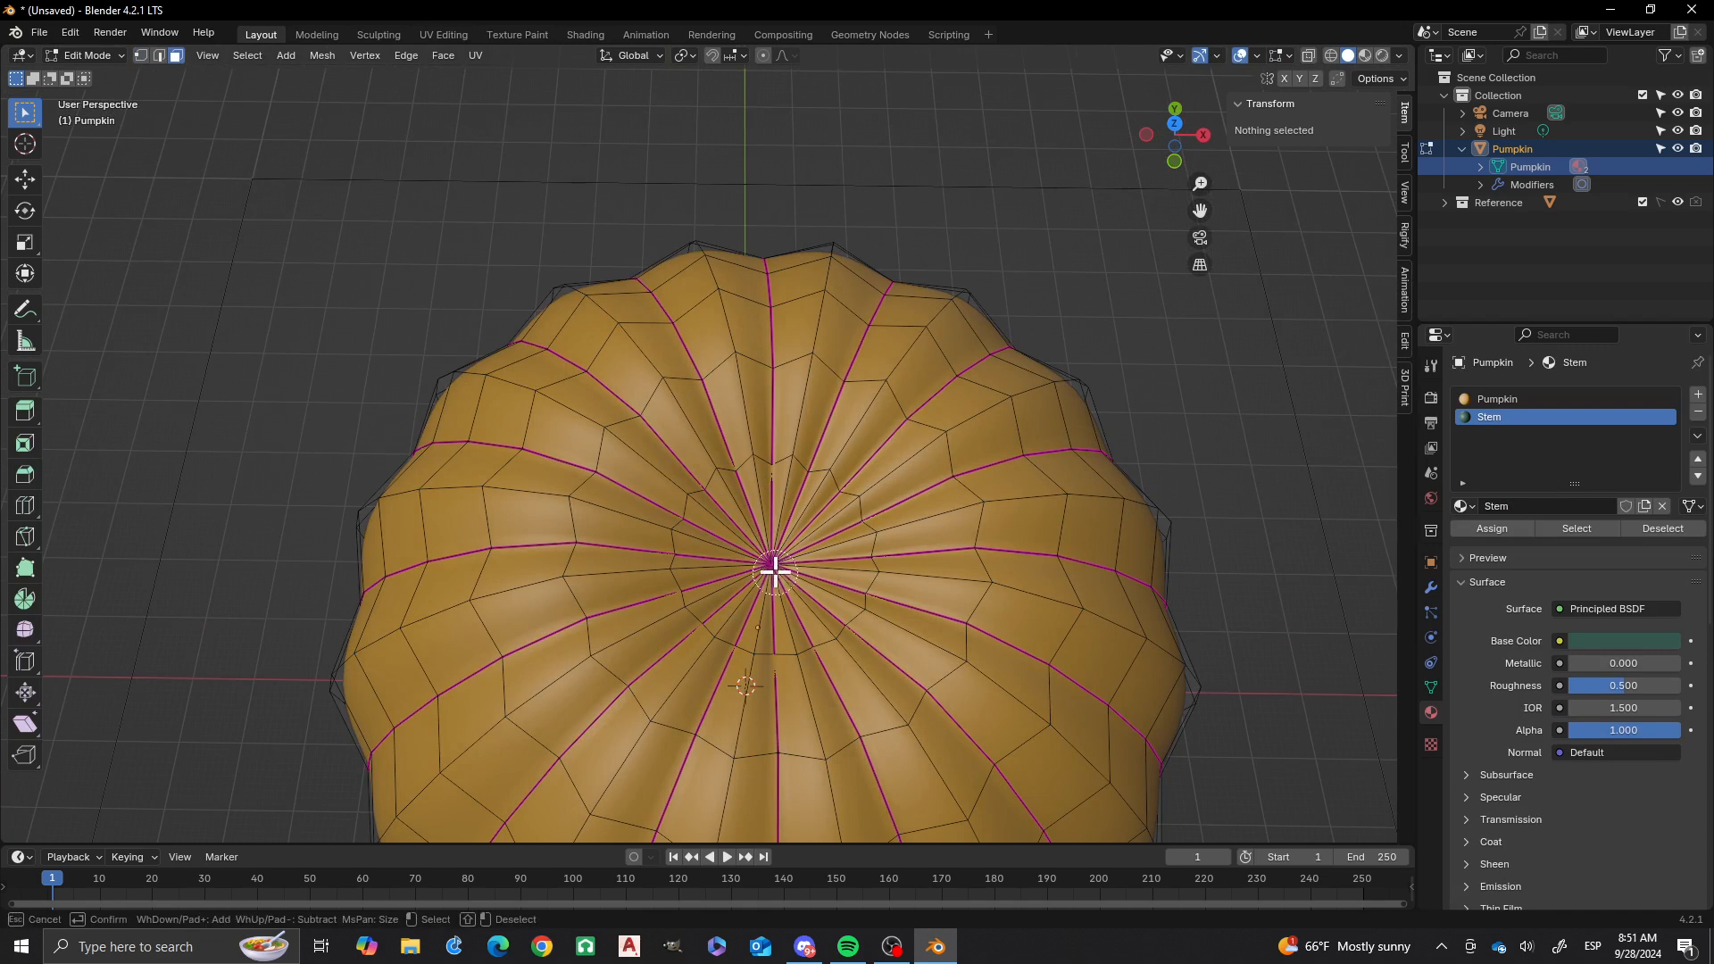
scroll(774, 565, down, 3)
click(773, 565)
key(Escape)
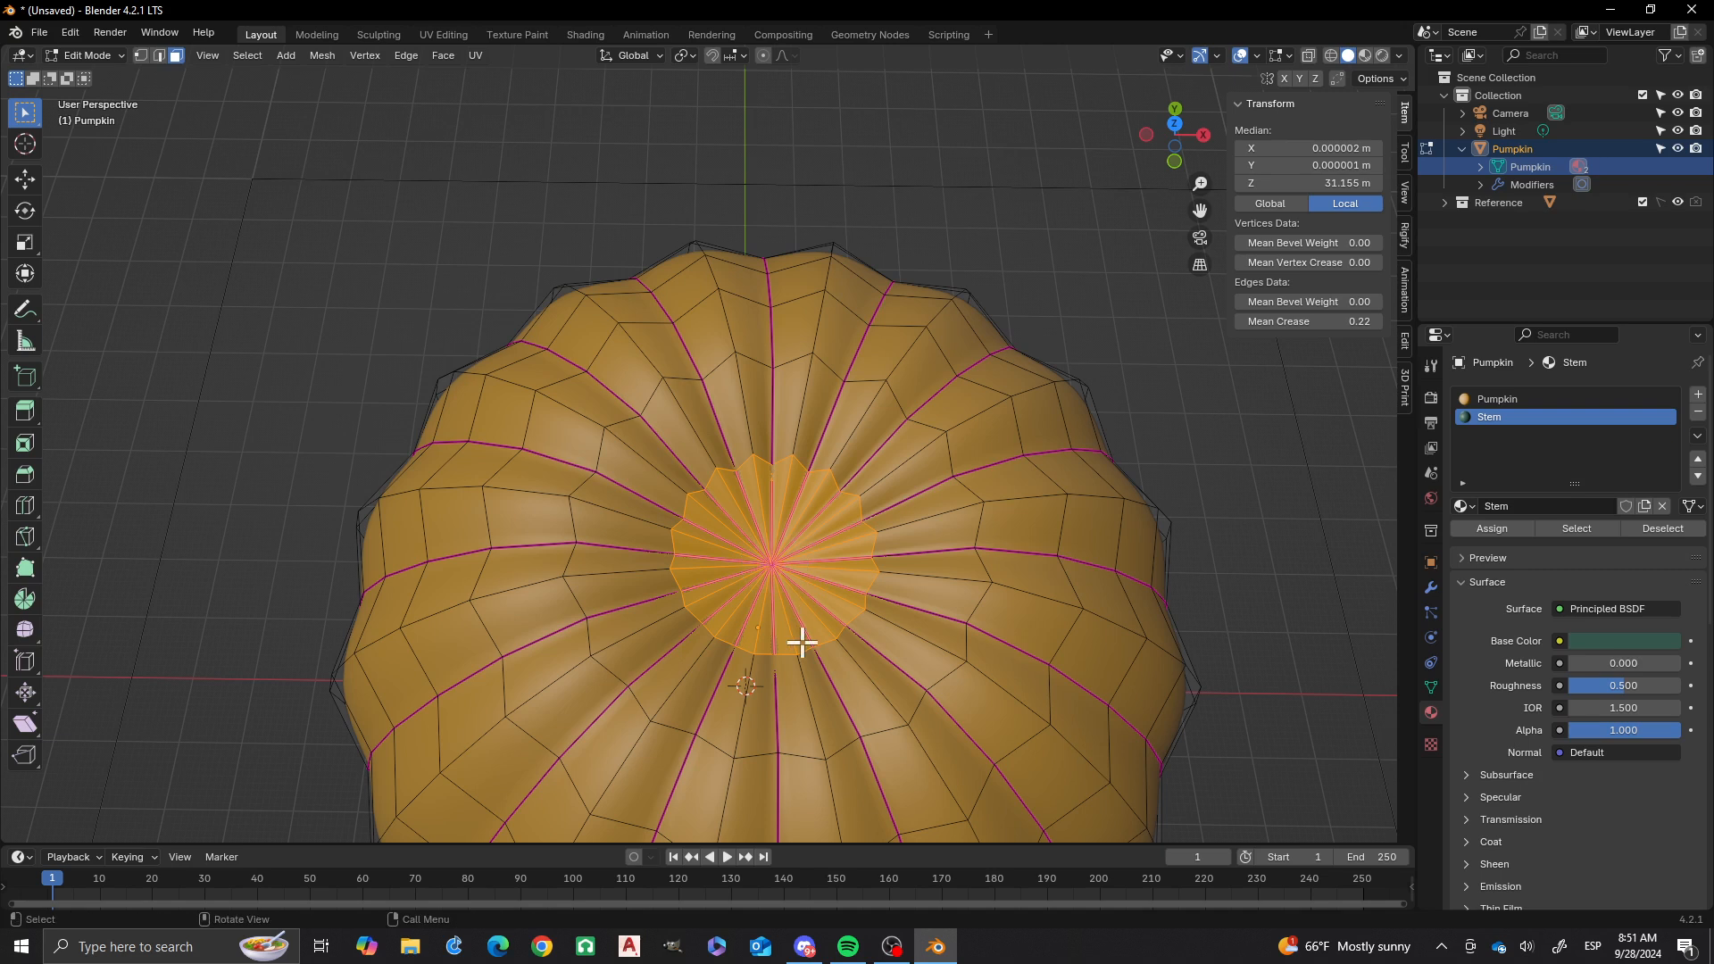
- Assign the Stem material to the selected top faces and, in front view, extrude them upward about 12 m to form the stem
mouse_move(803, 643)
middle_down()
mouse_move(783, 605)
mouse_move(789, 497)
middle_up()
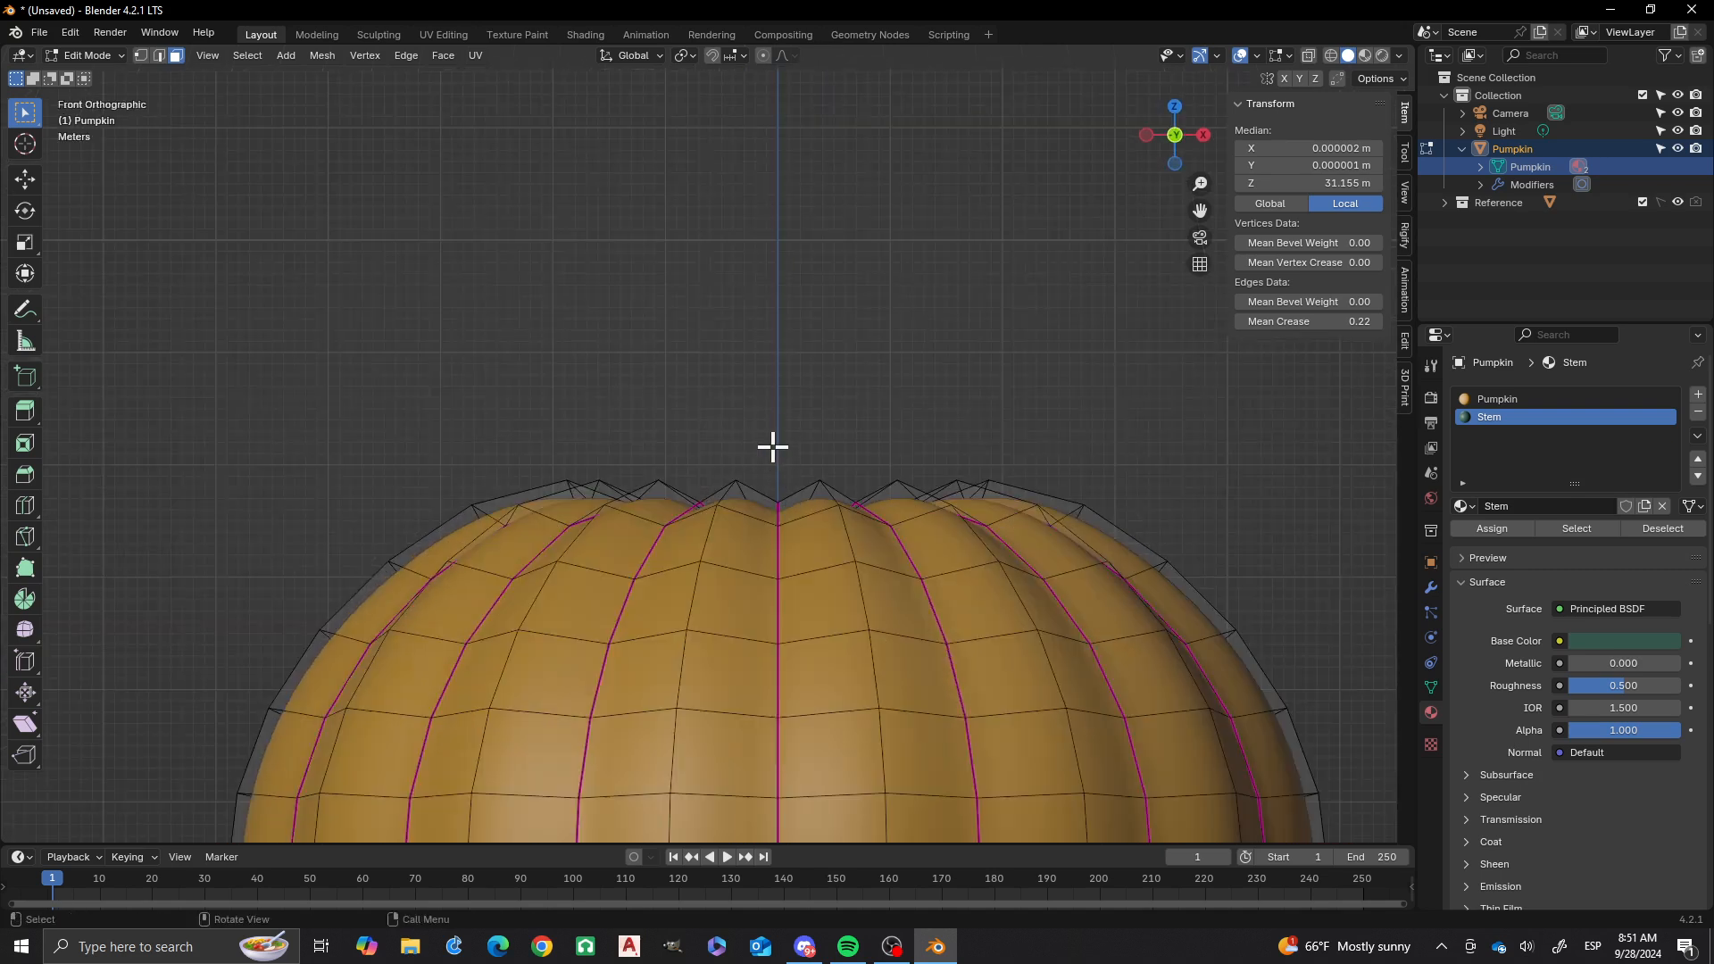
click(1498, 529)
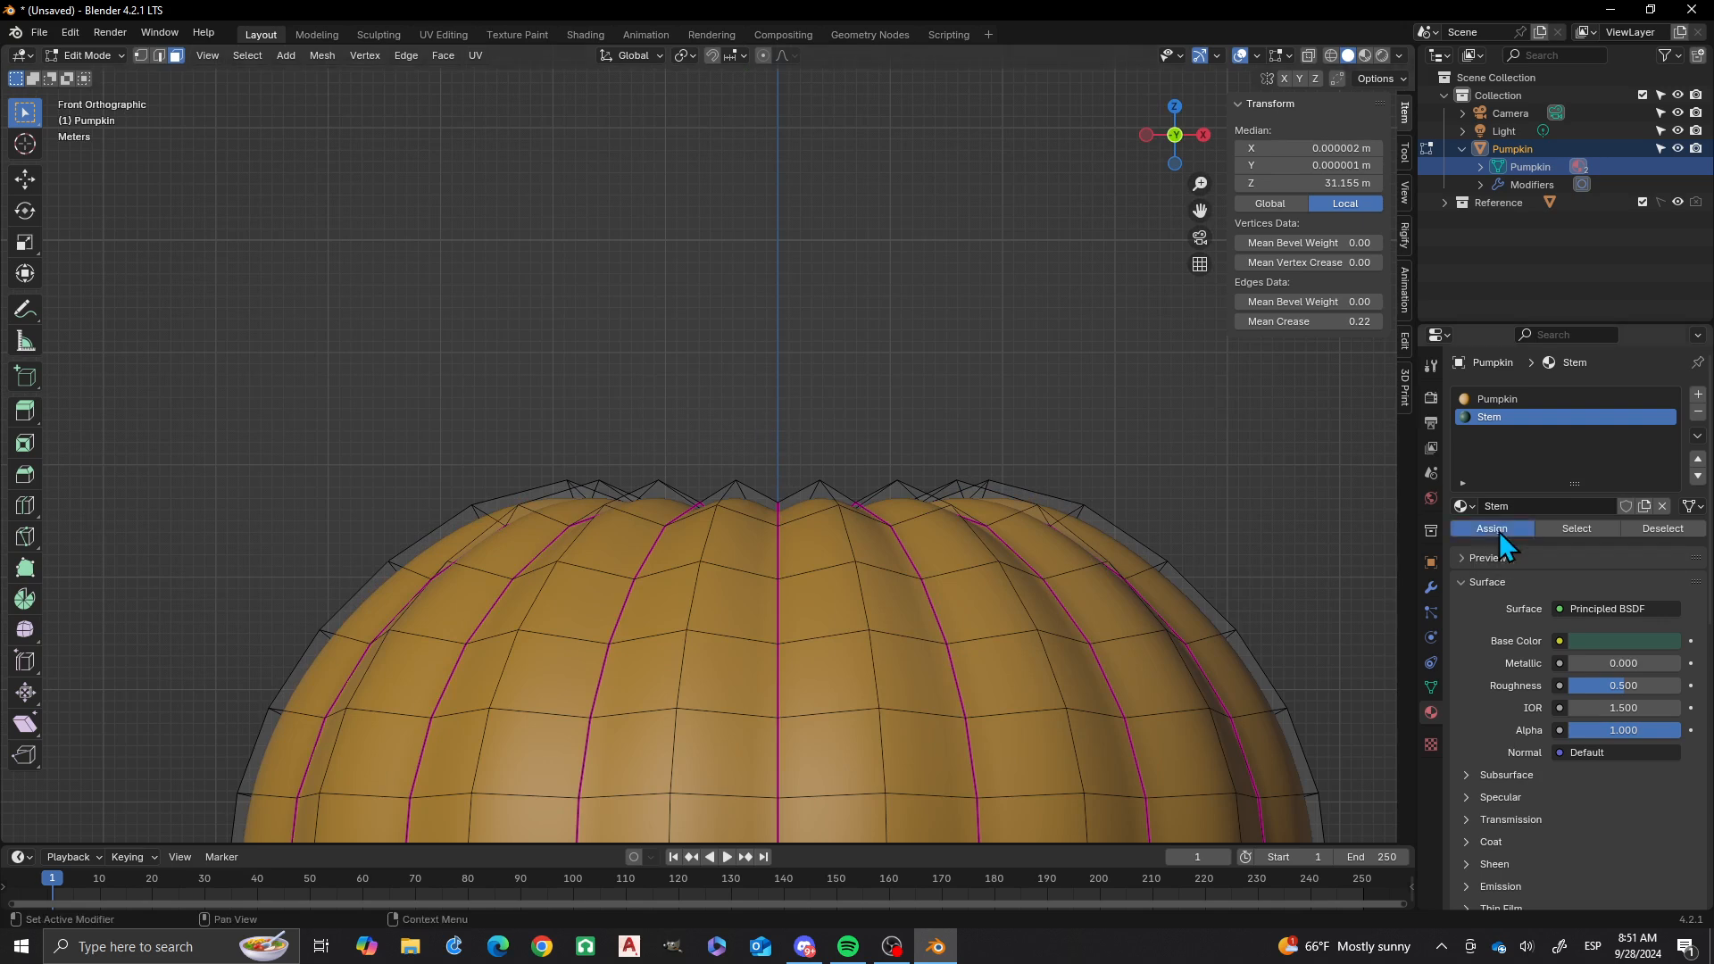
ctrl+right_click(790, 395)
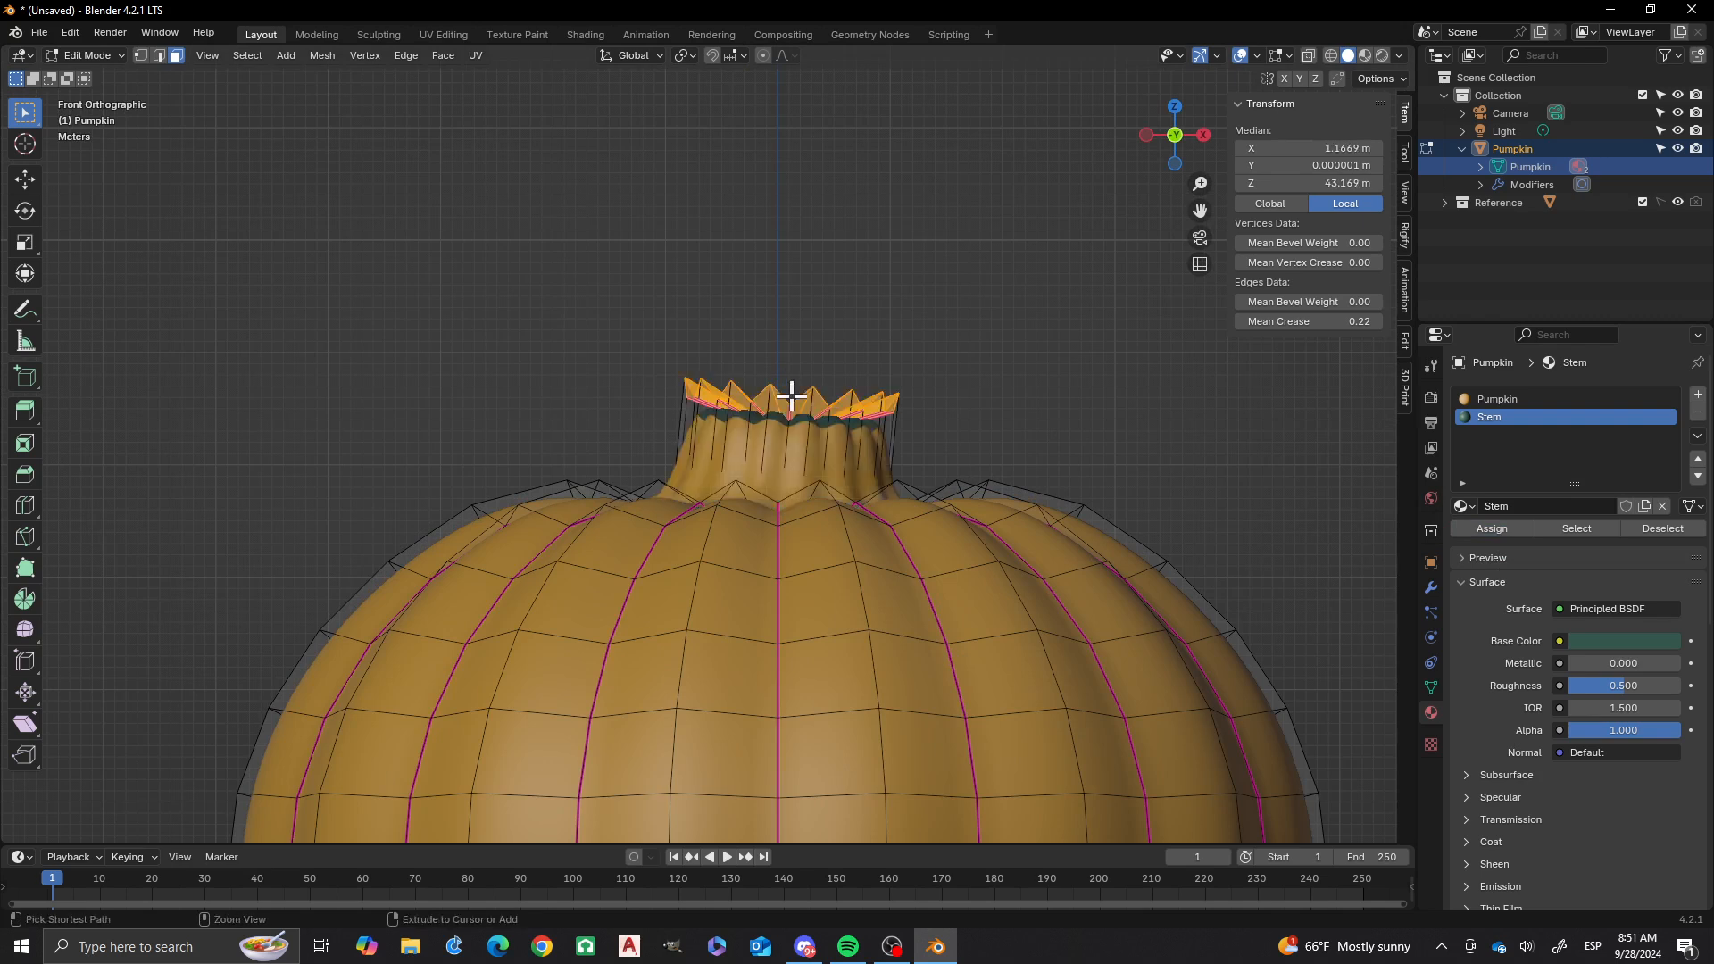
- Add the loop of side faces around the stem to the selection, assign the Stem material, and deselect everything
alt+shift+click(803, 440)
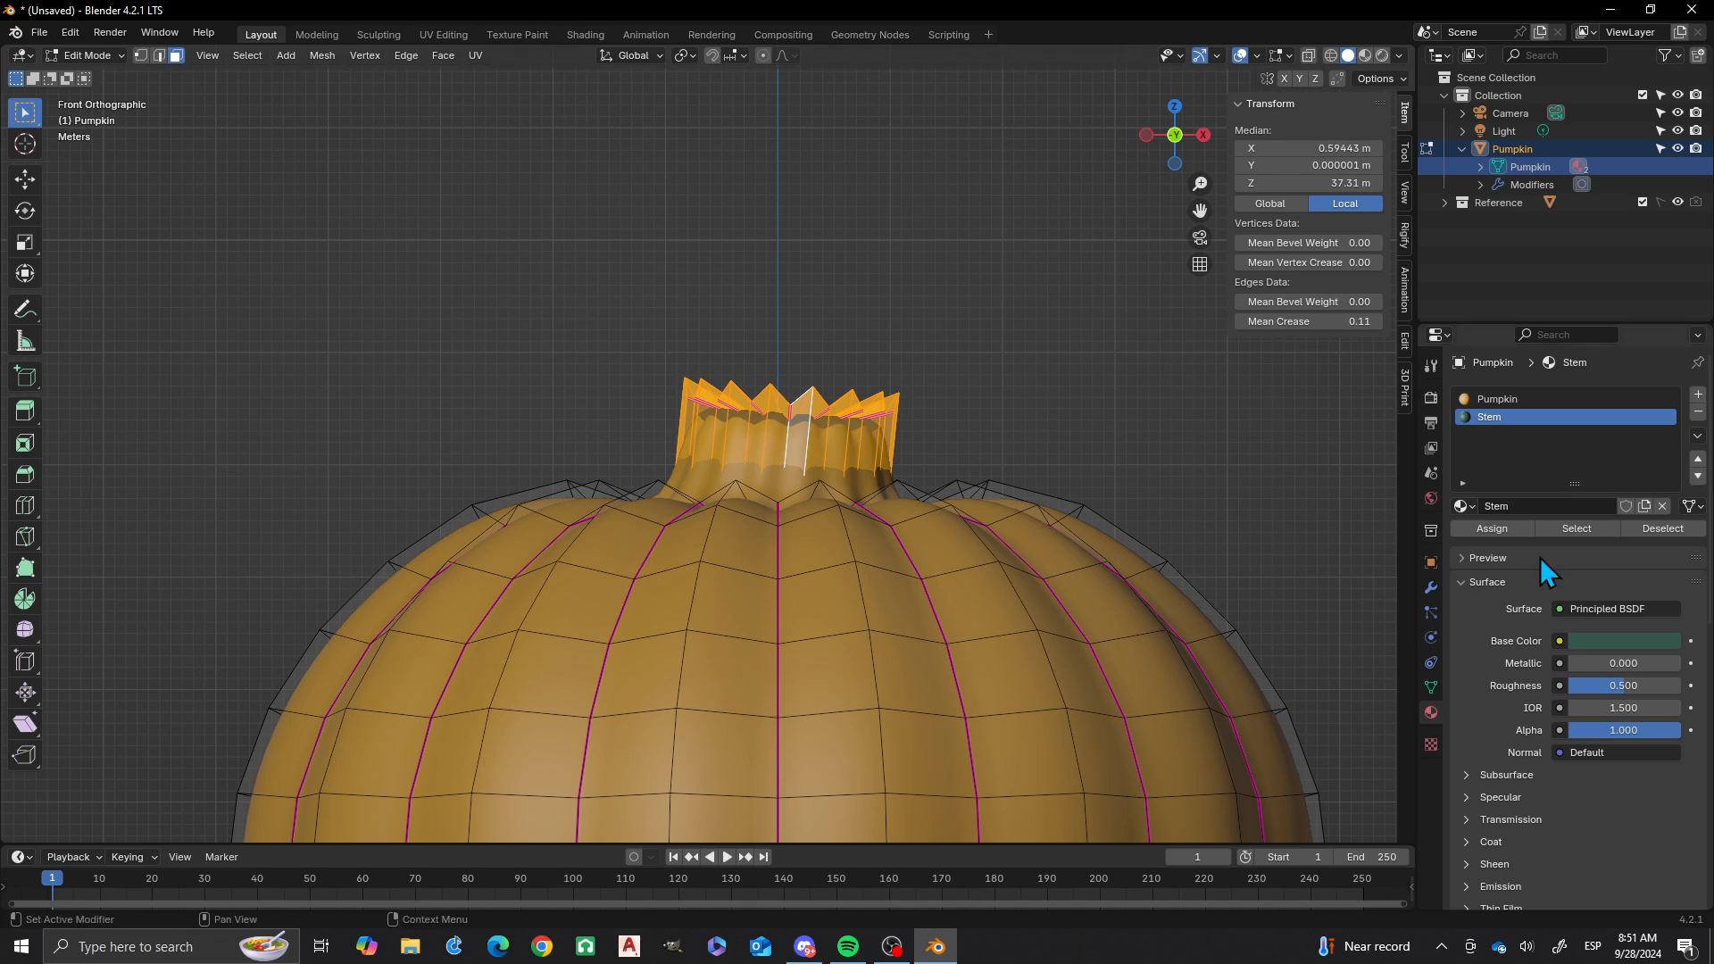
click(1491, 529)
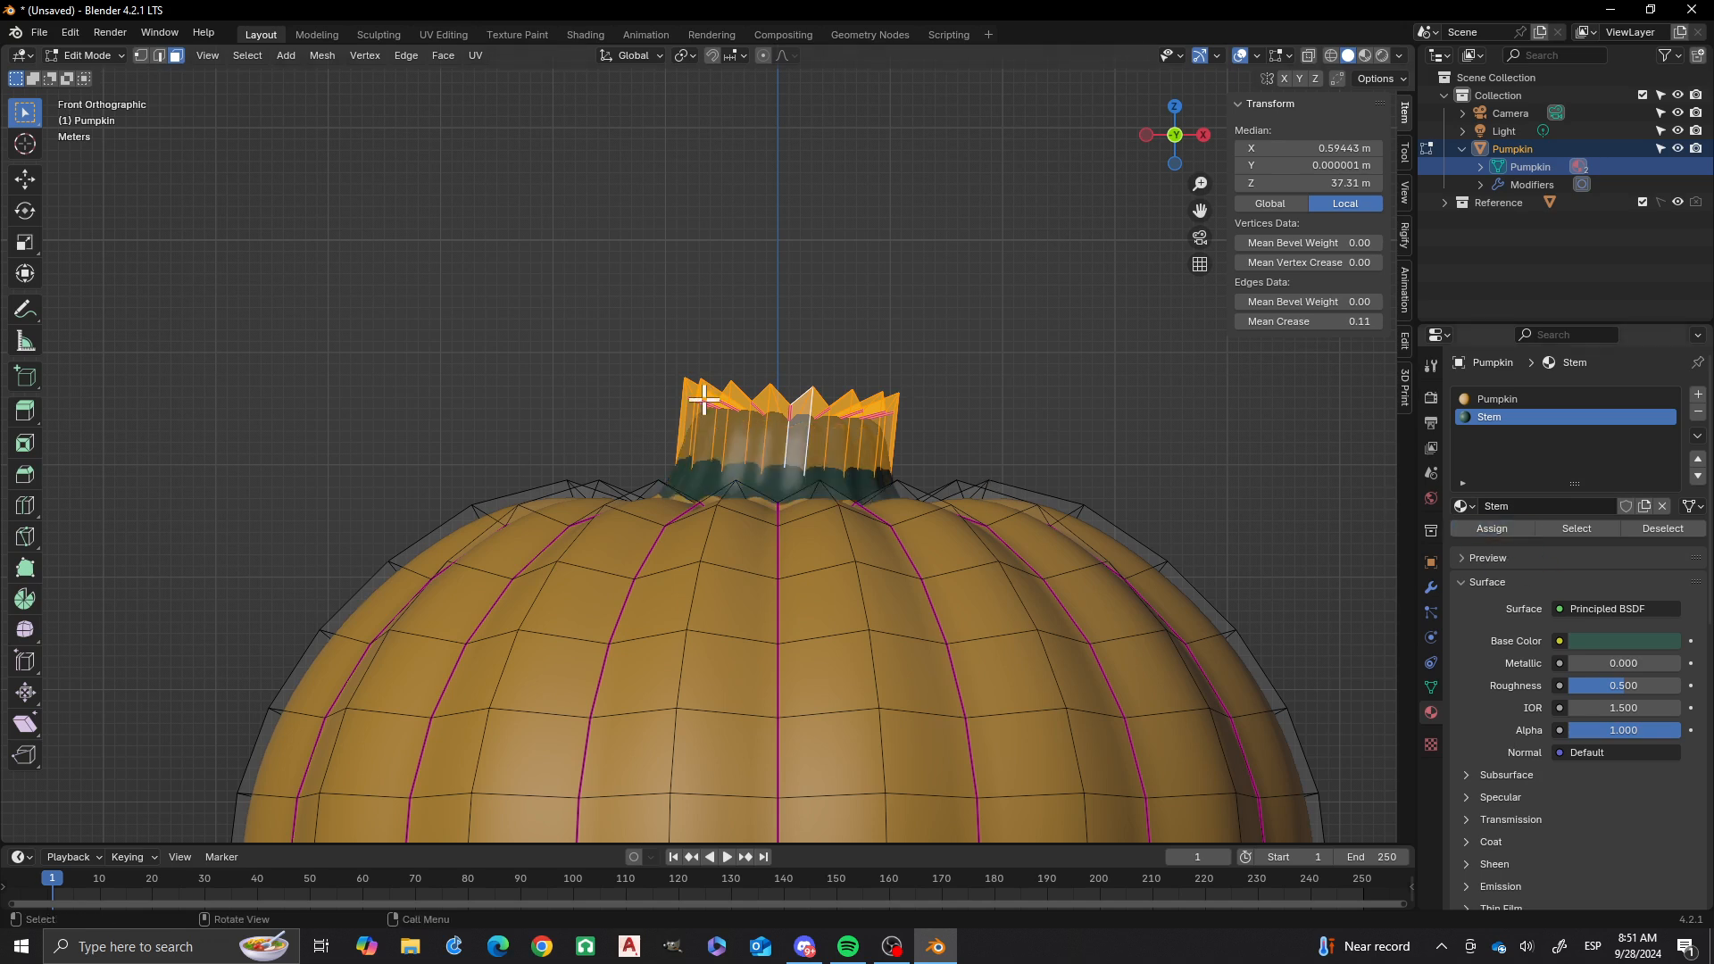
key(alt+a)
- Add one loop cut on the orange faces around the stem's base and slide it toward the stem with a factor of -0.9
middle_drag(701, 264, 880, 547)
scroll(787, 475, up, 2)
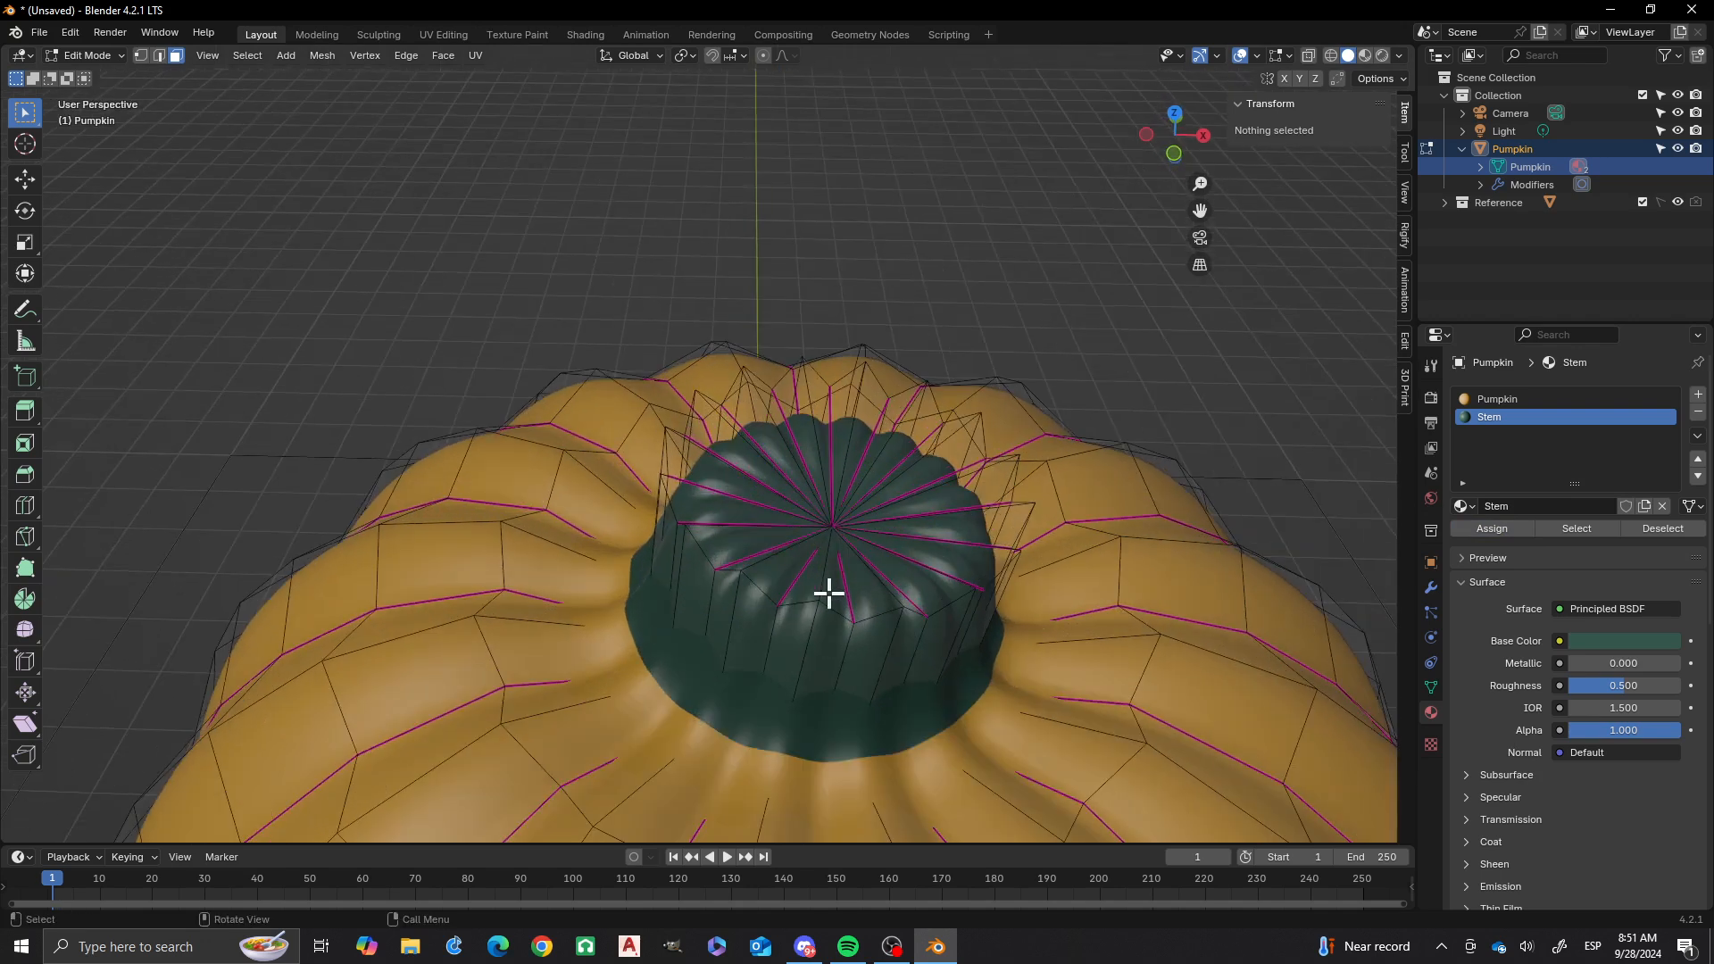
shift+middle_drag(799, 655, 830, 505)
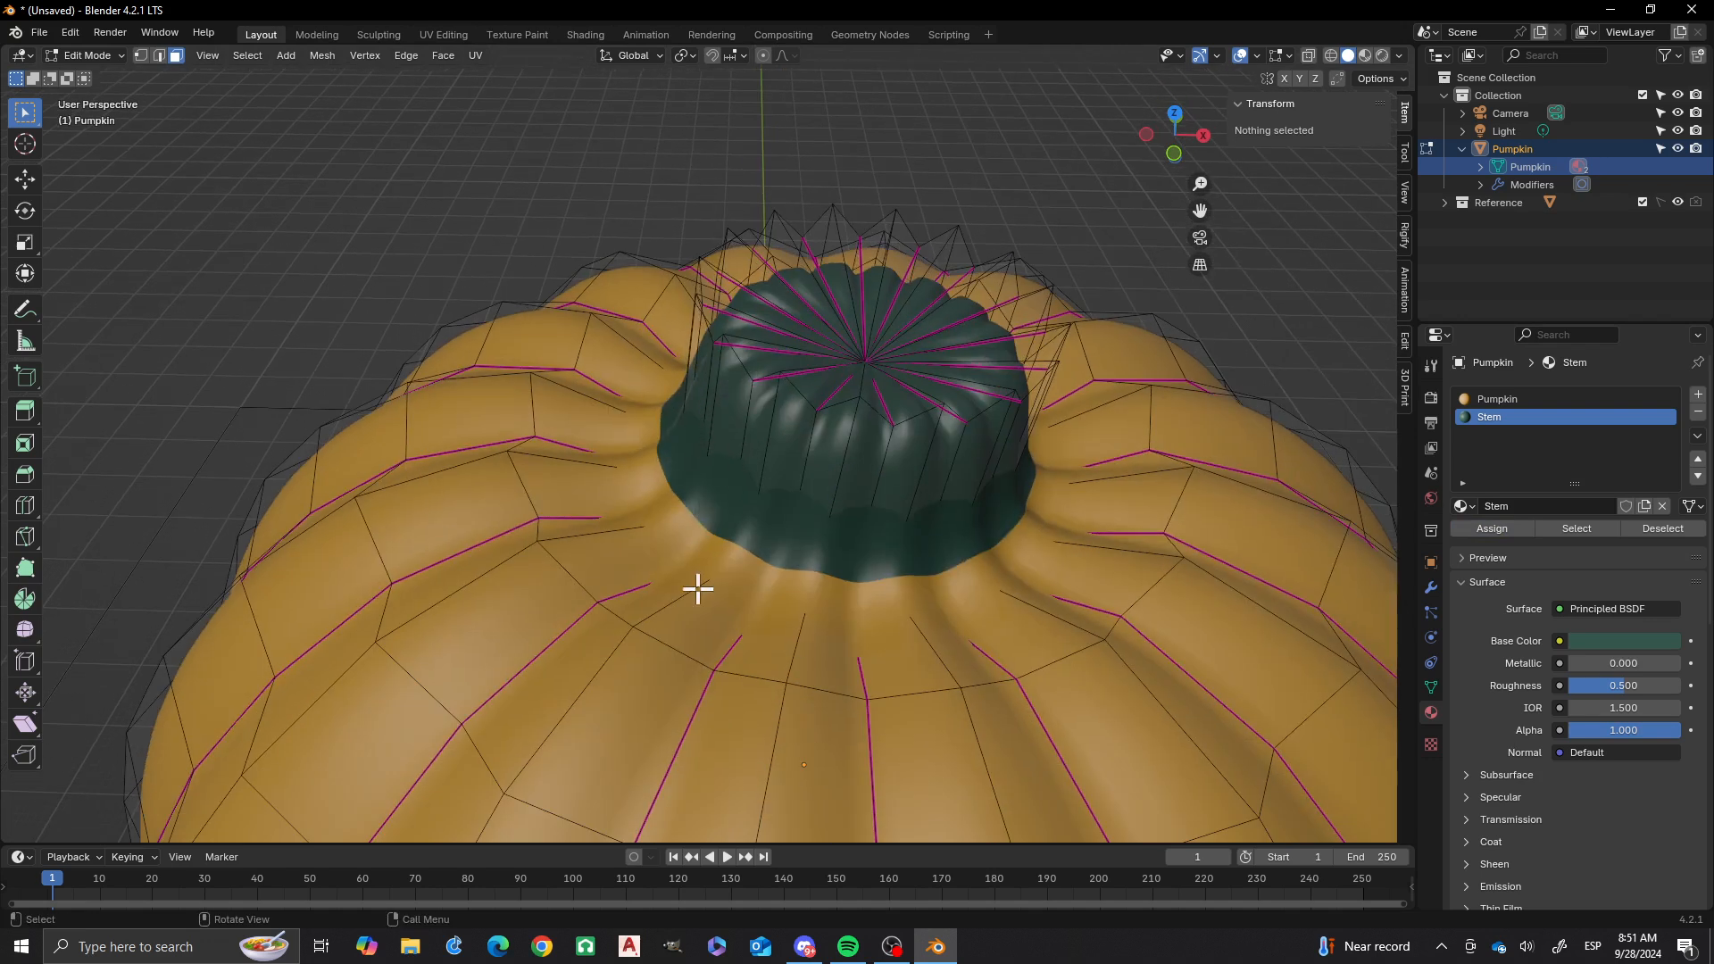
key(ctrl+r)
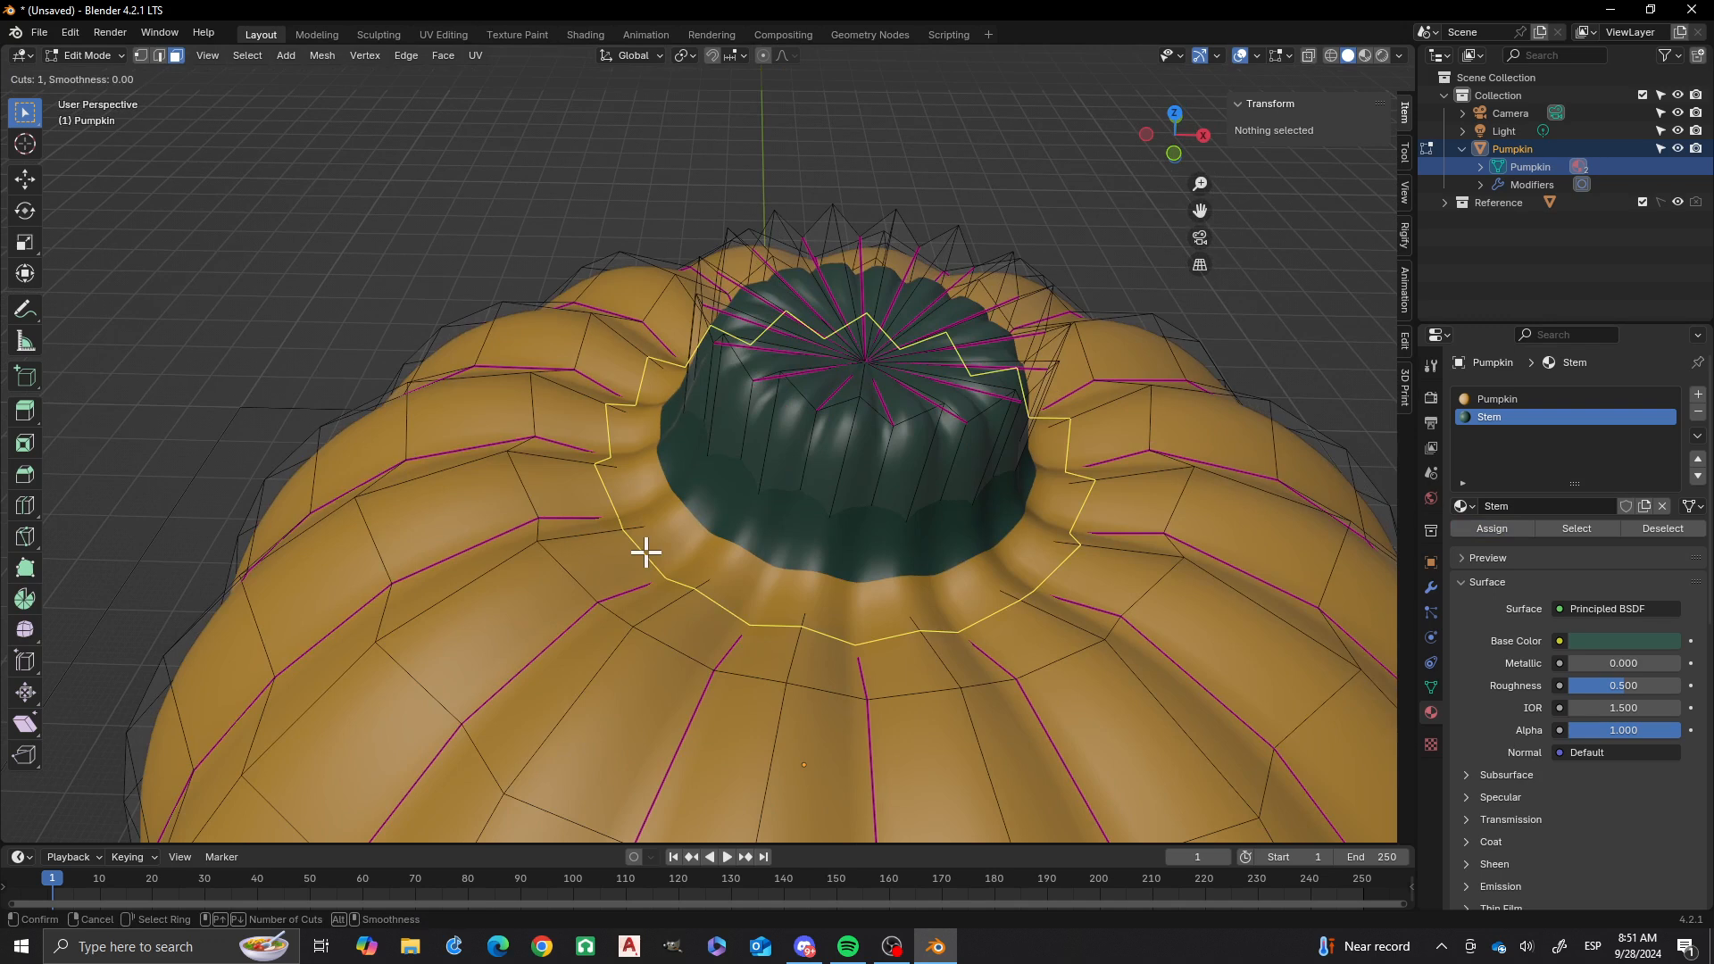
click(643, 555)
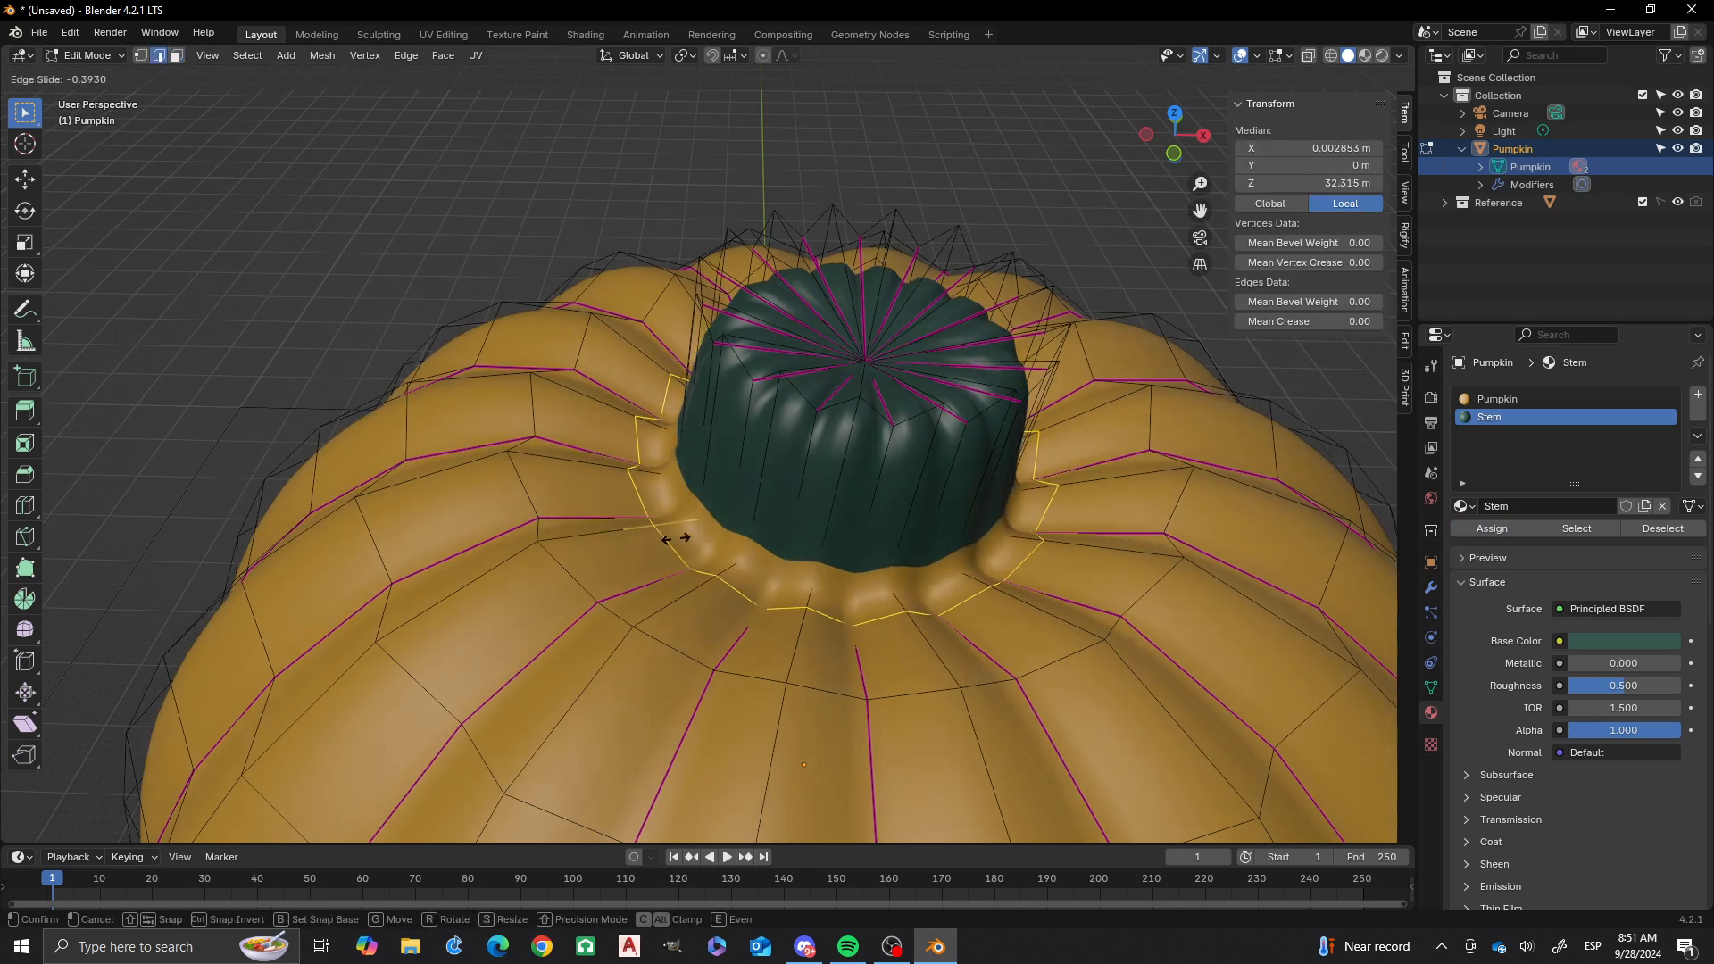
click(686, 536)
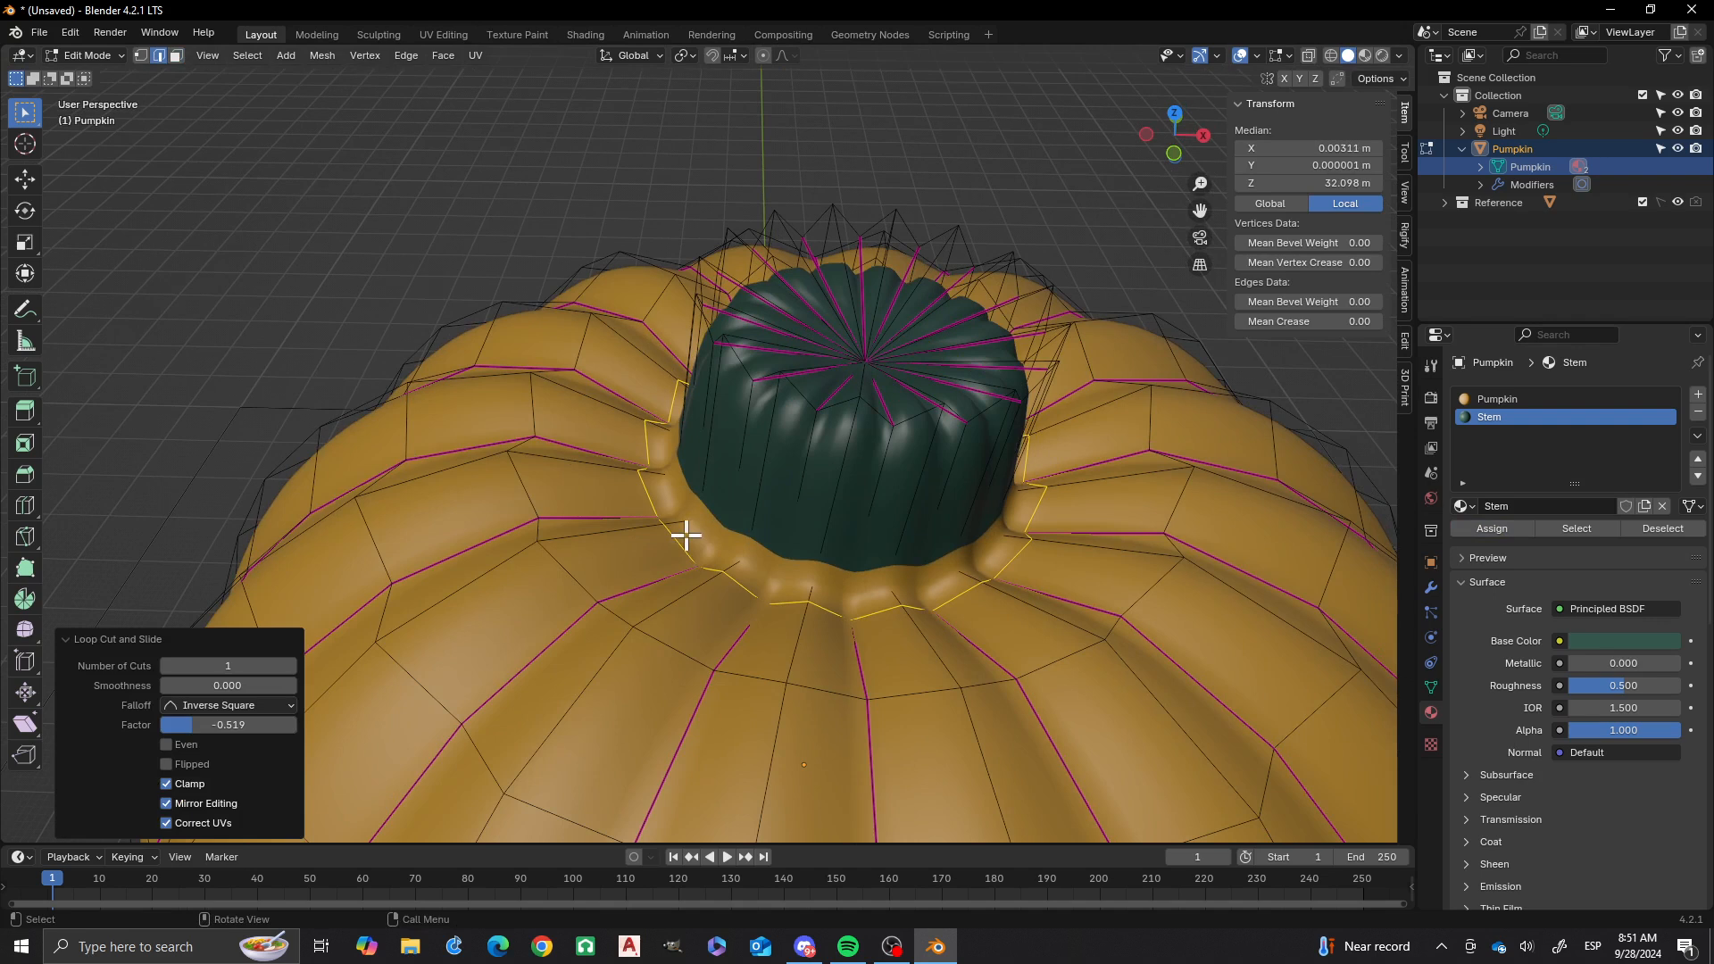
click(227, 728)
text(-0)
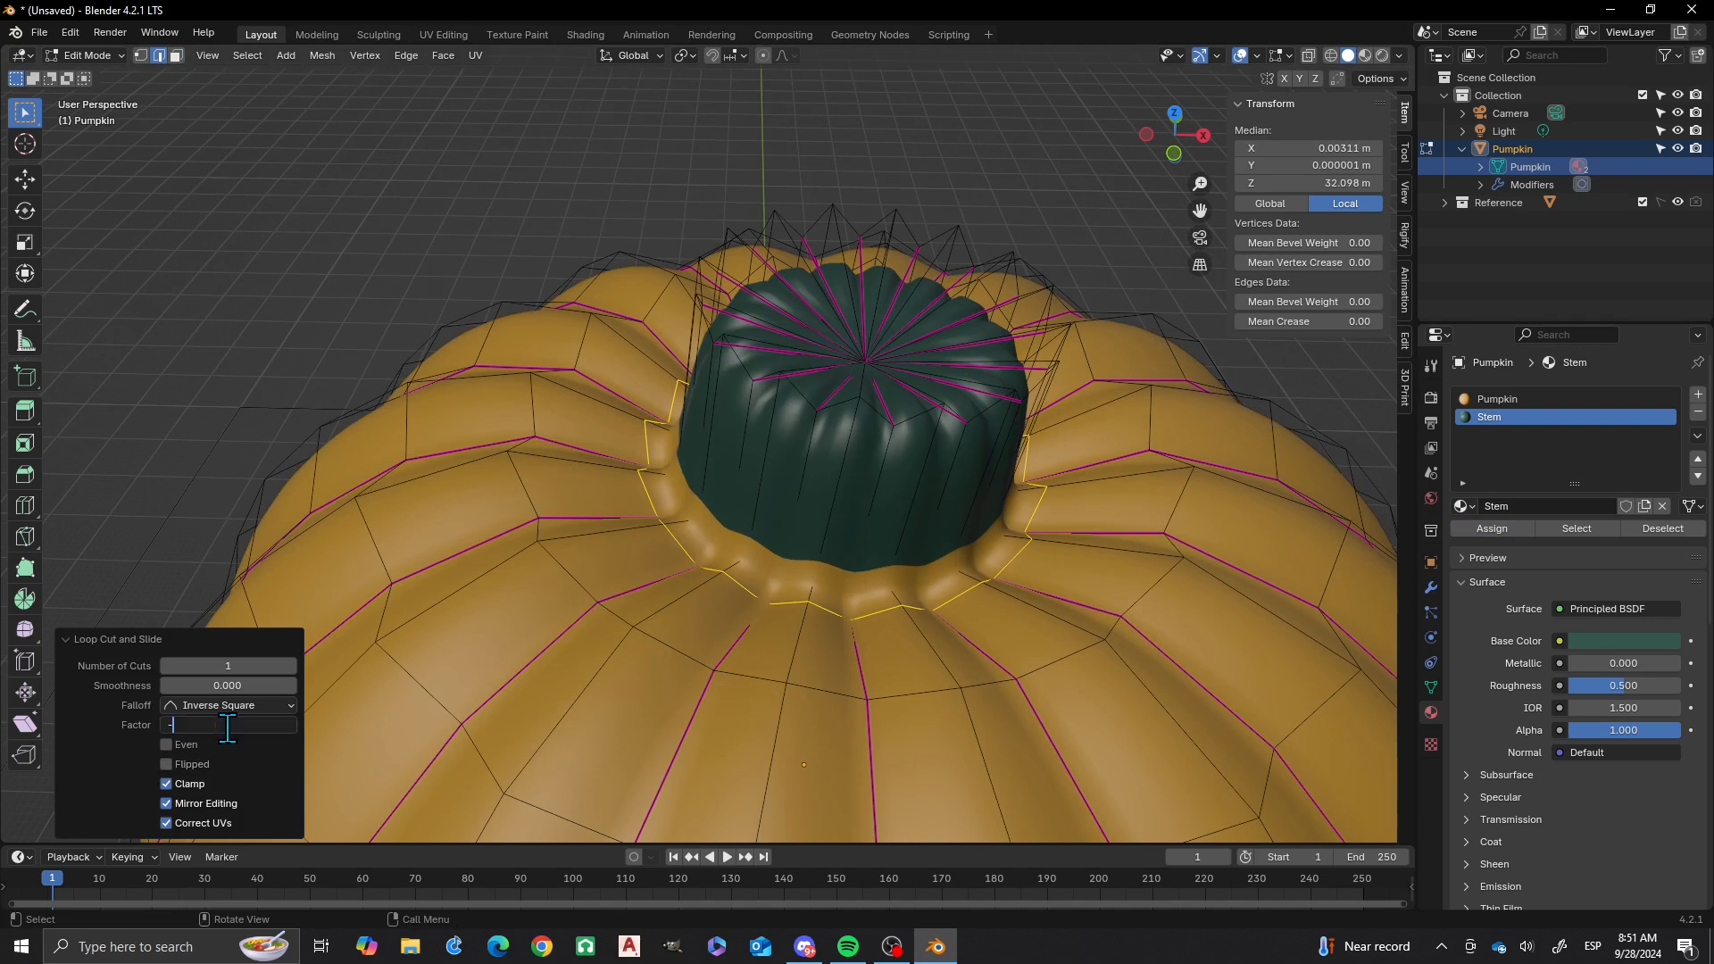
text(.9)
key(Return)
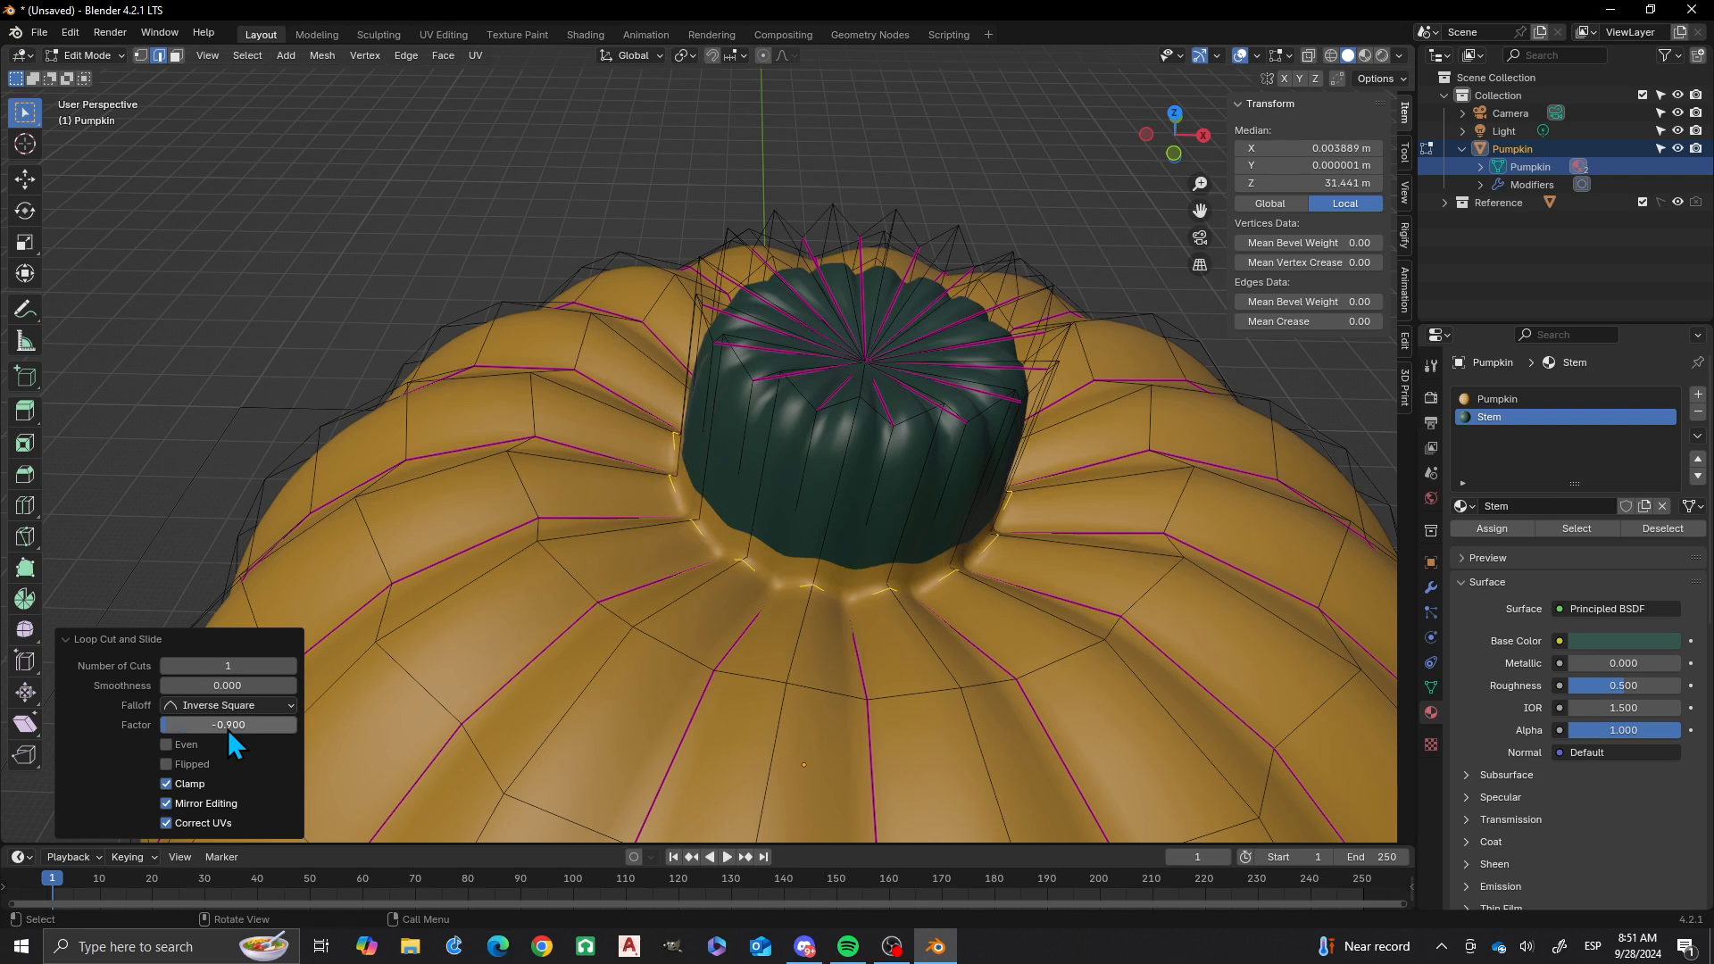
- Add one loop cut around the stem's side faces, slide it toward the base with a factor of 0.9, and deselect it
key(ctrl+r)
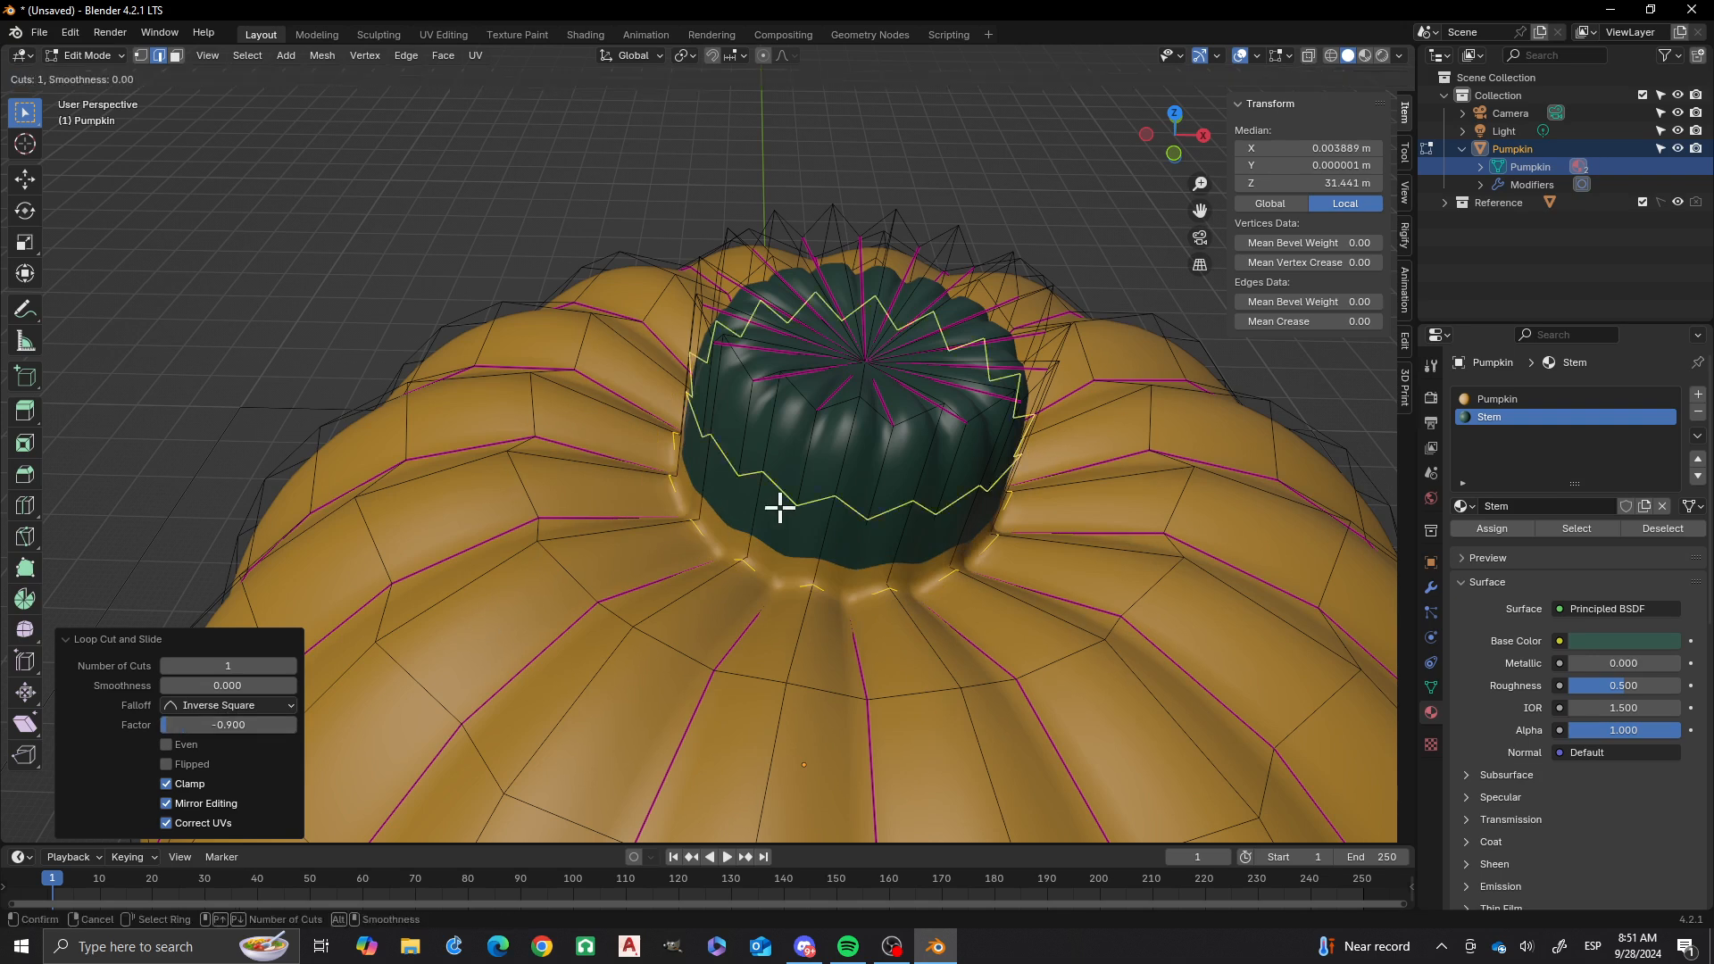
click(777, 507)
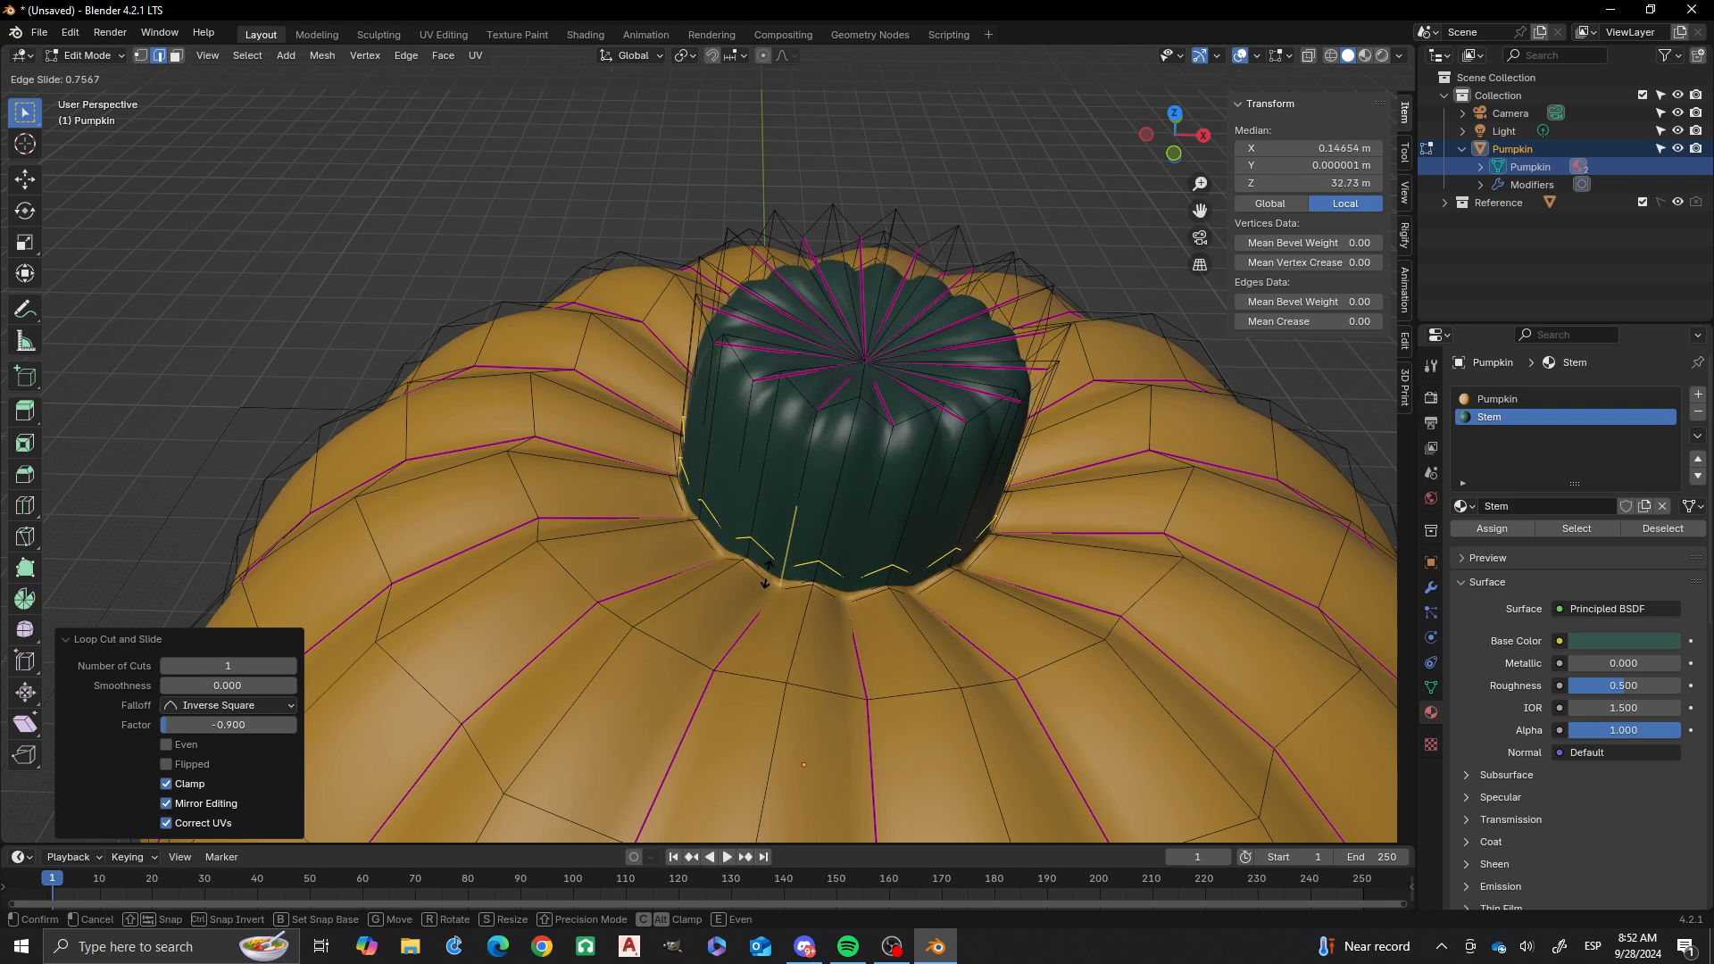
click(767, 573)
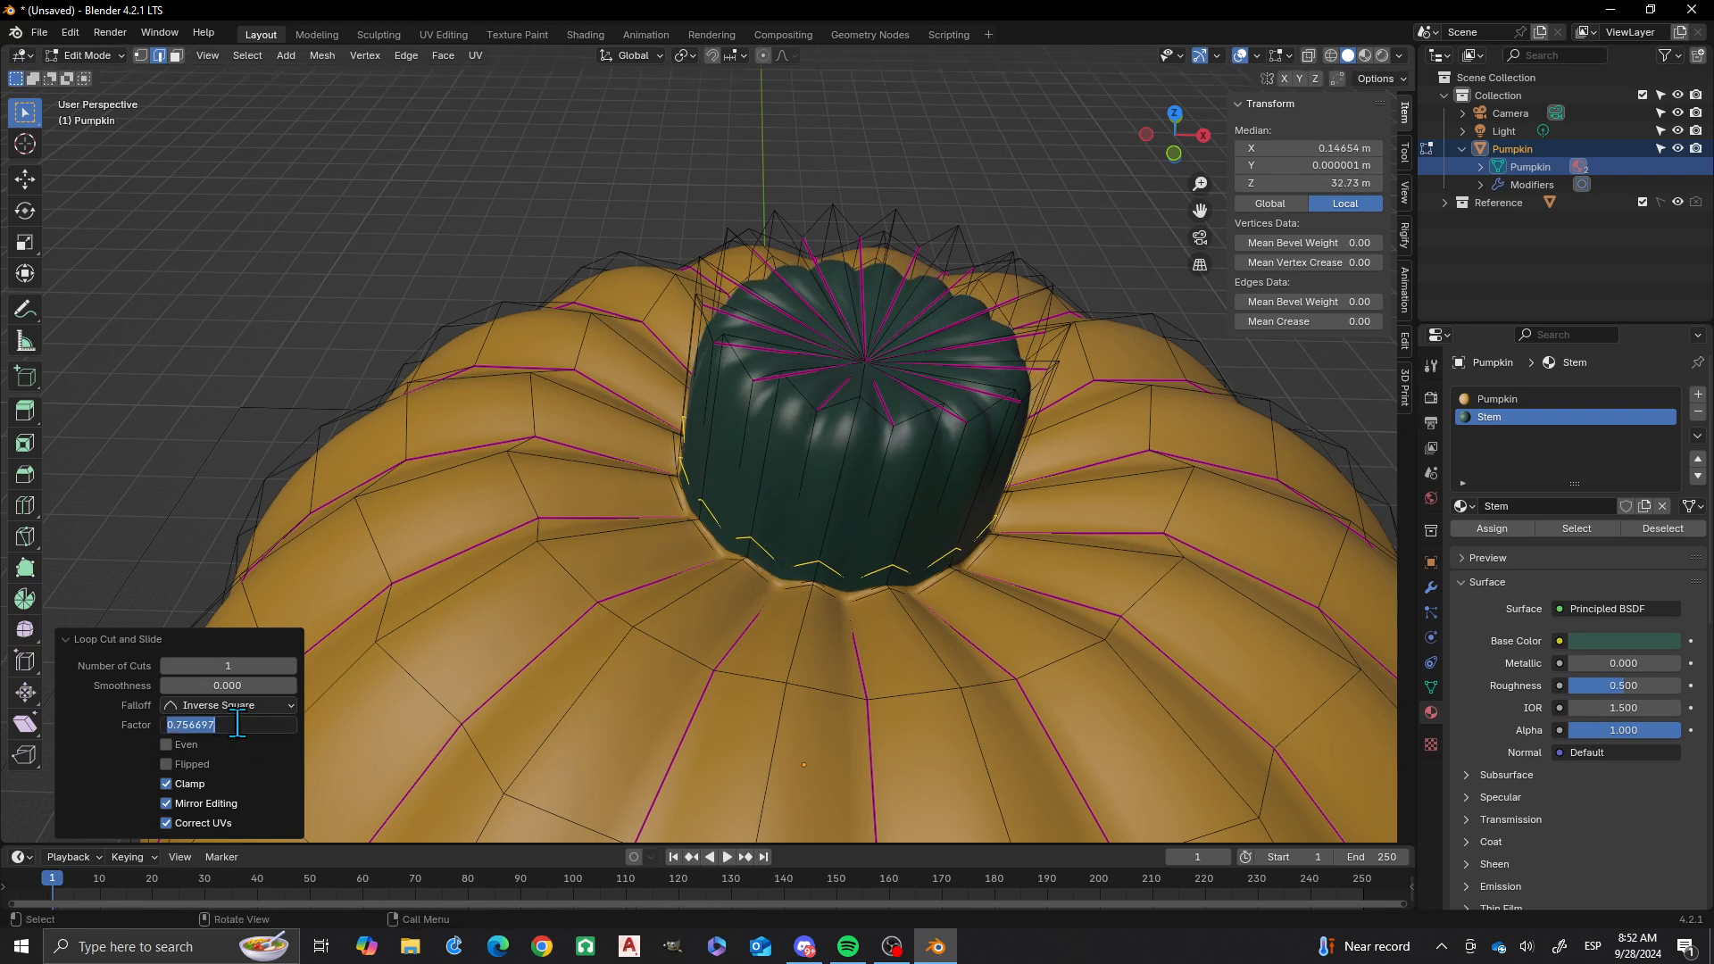
text(.9)
key(Return)
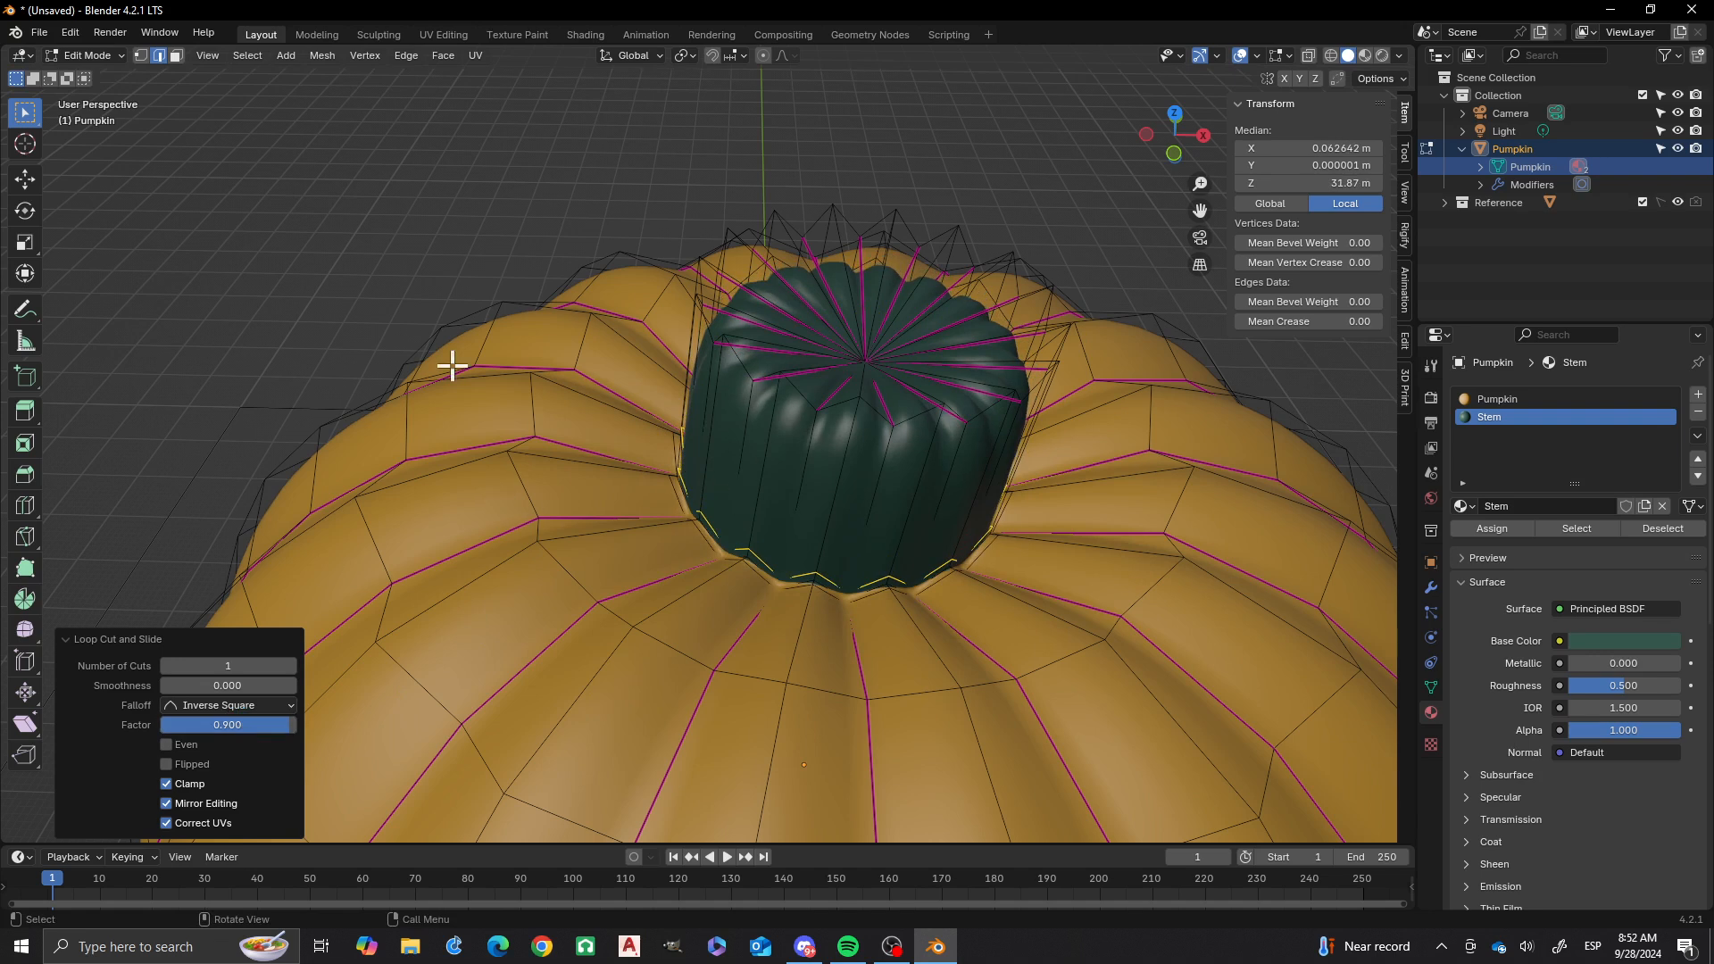
click(326, 289)
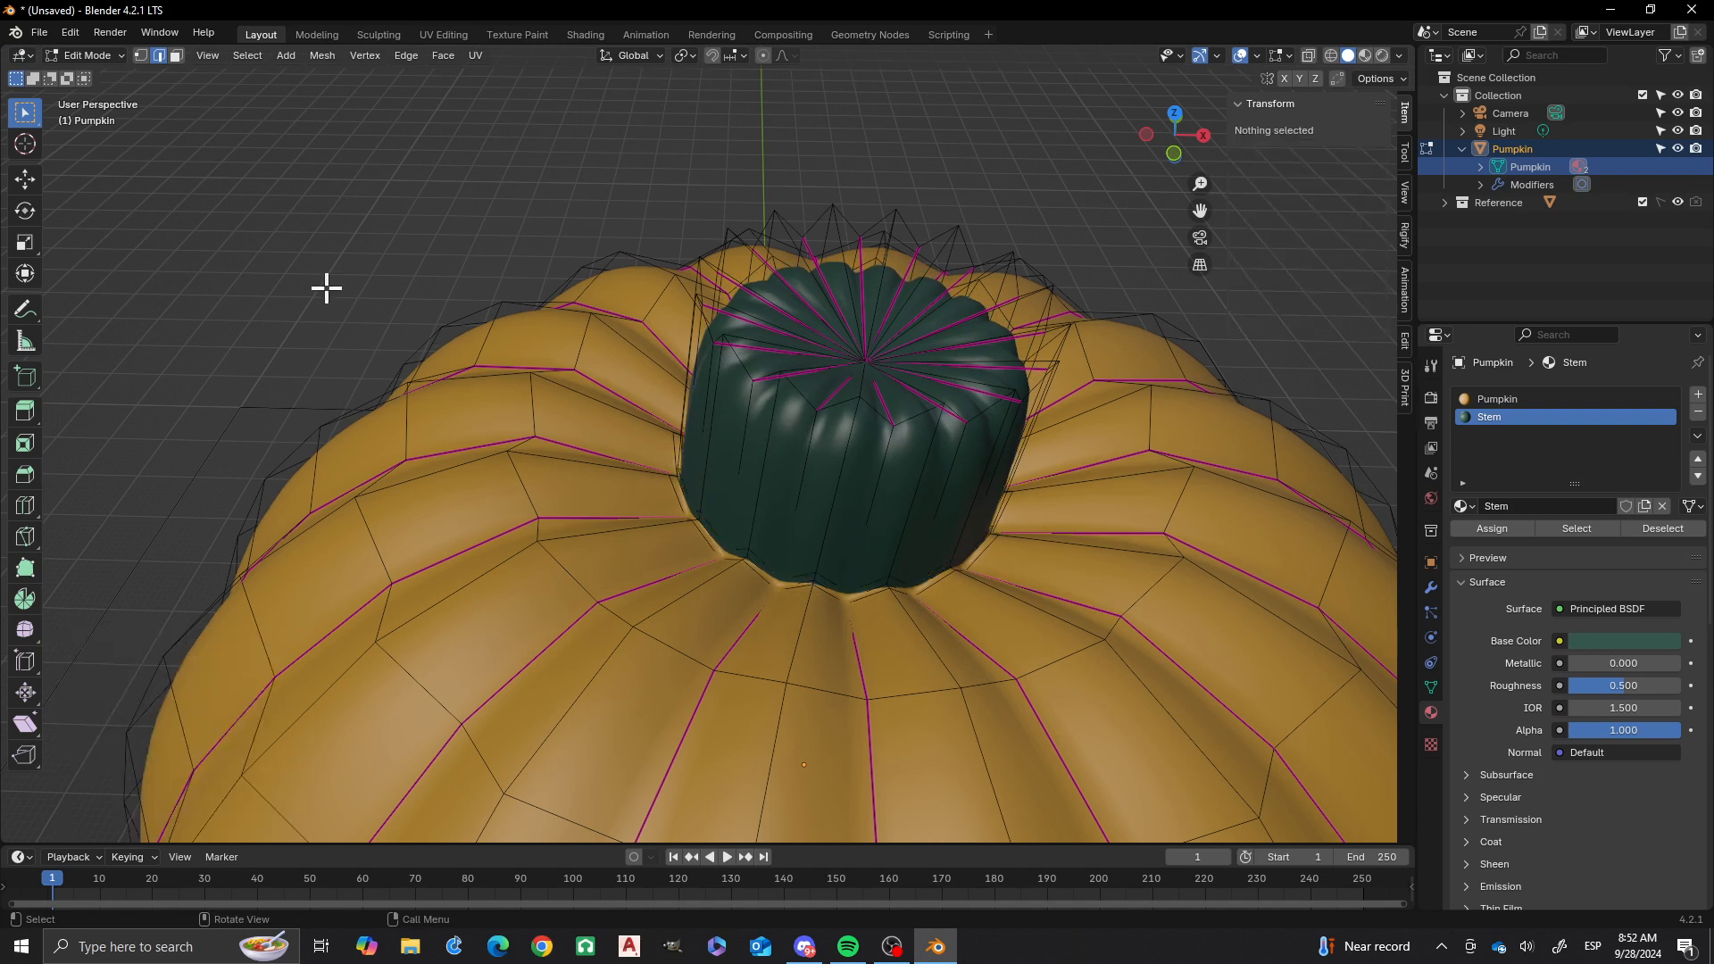
- Dissolve the center vertex on top of the stem and check the smoothed cap up close
click(866, 360)
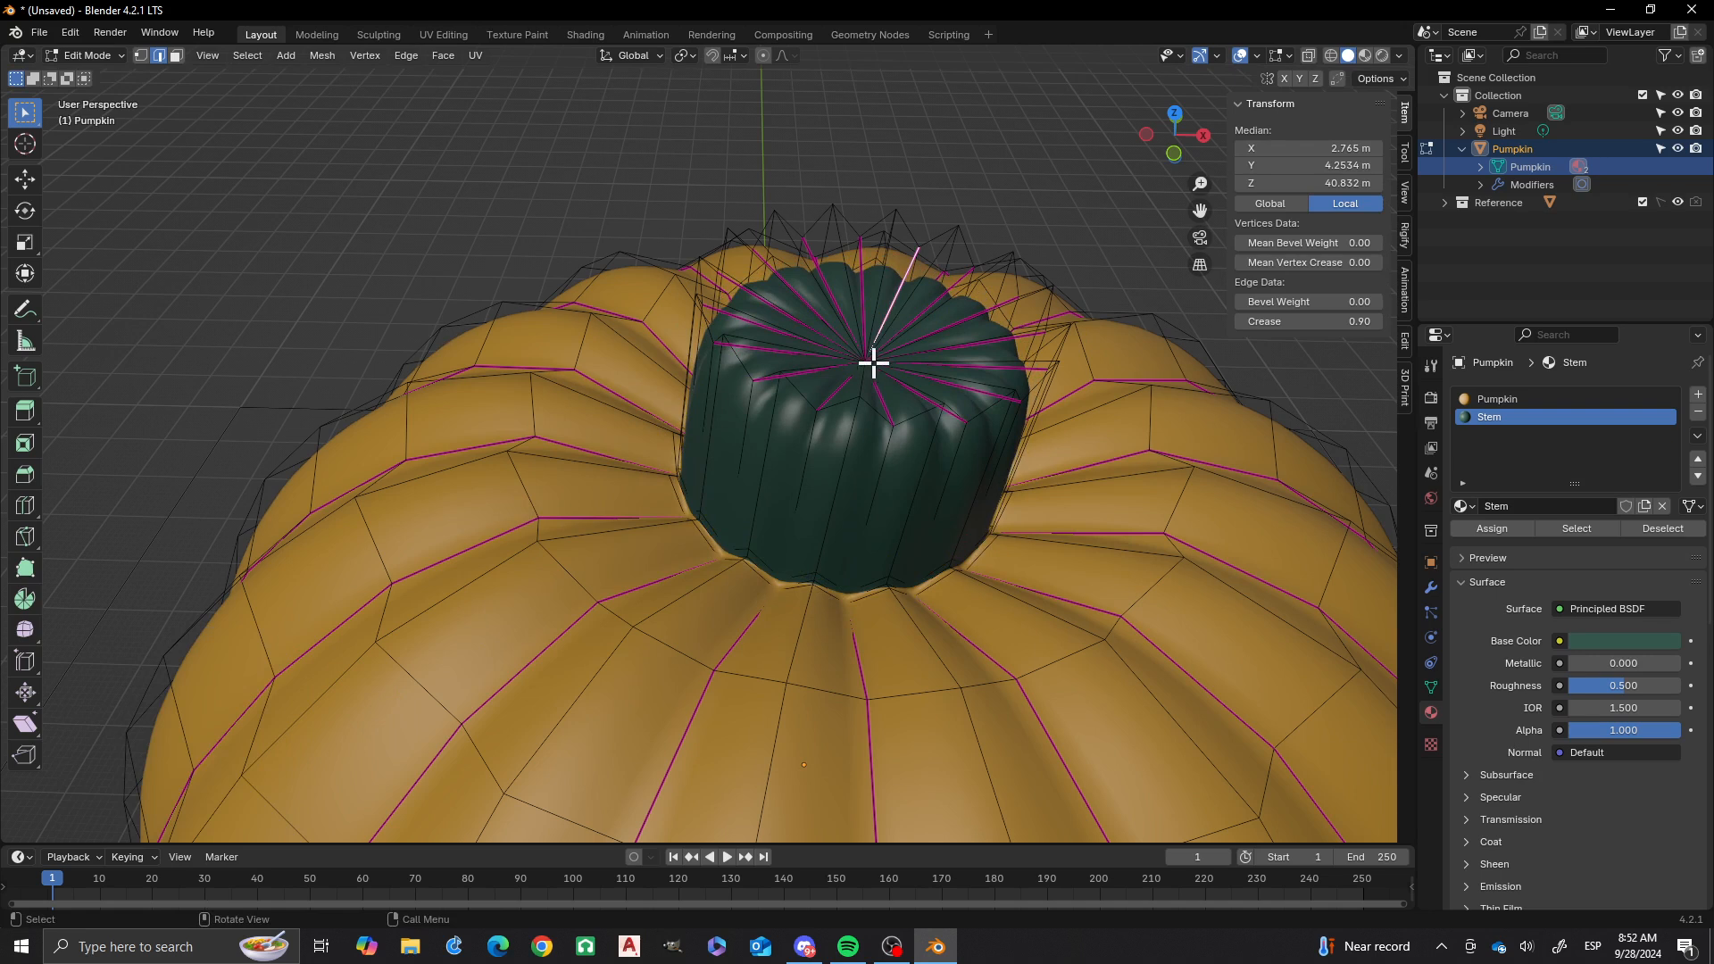
key(1)
click(869, 360)
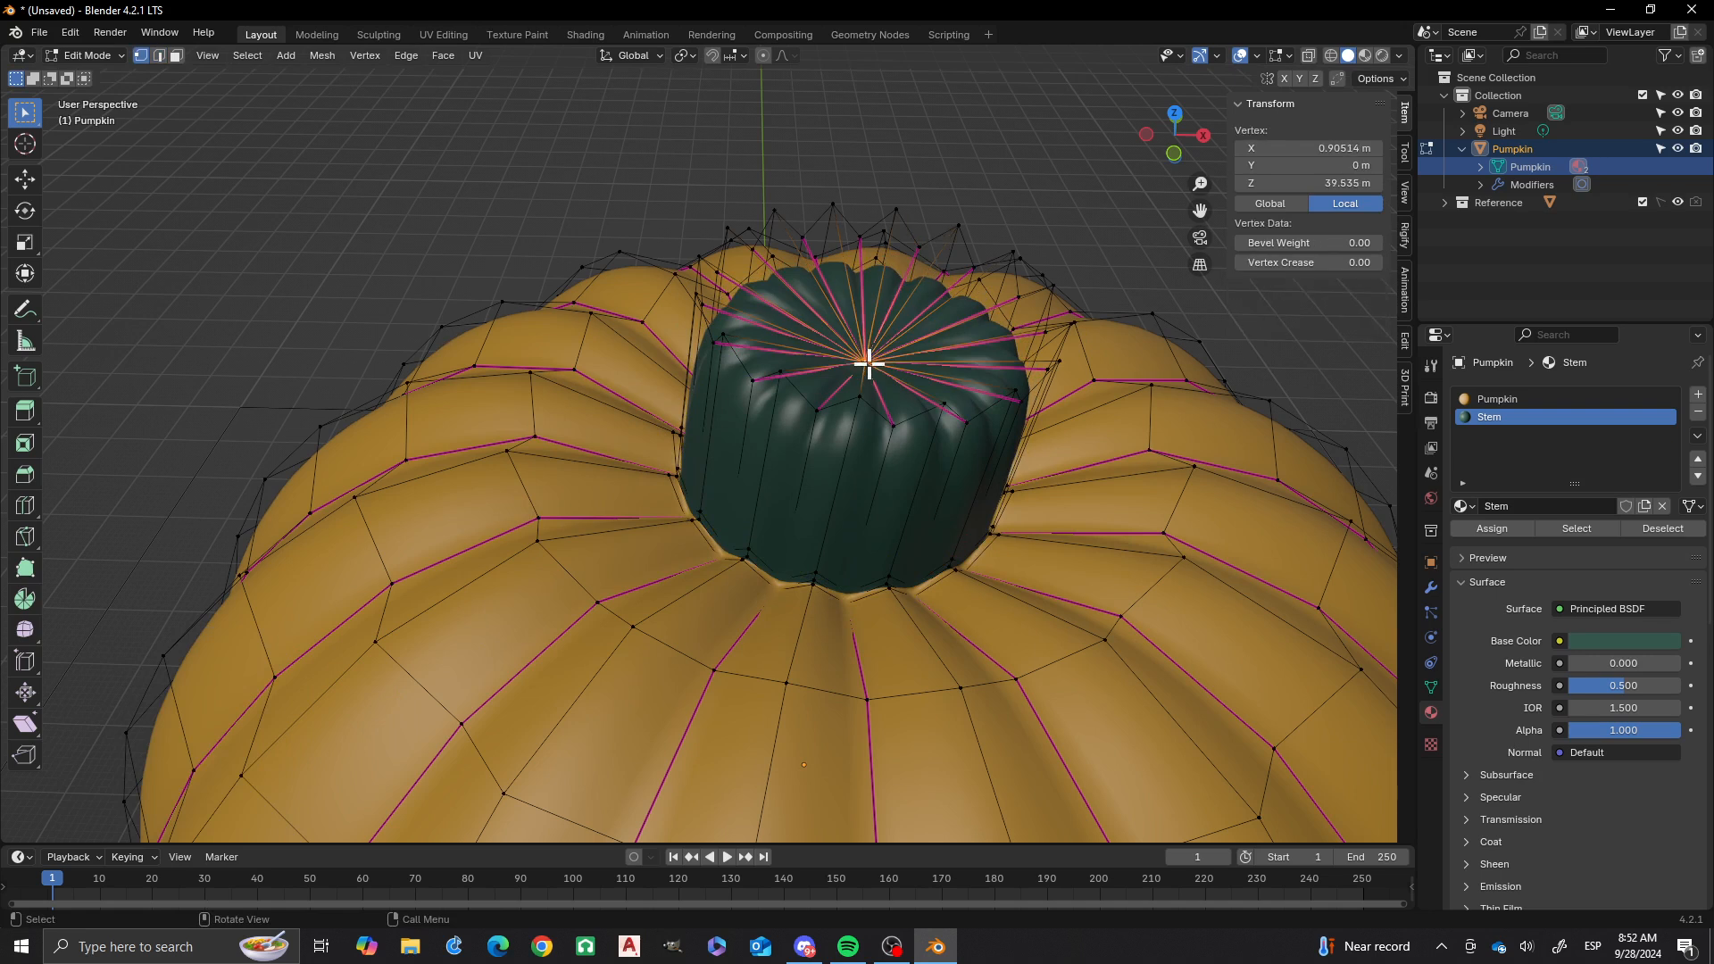
key(x)
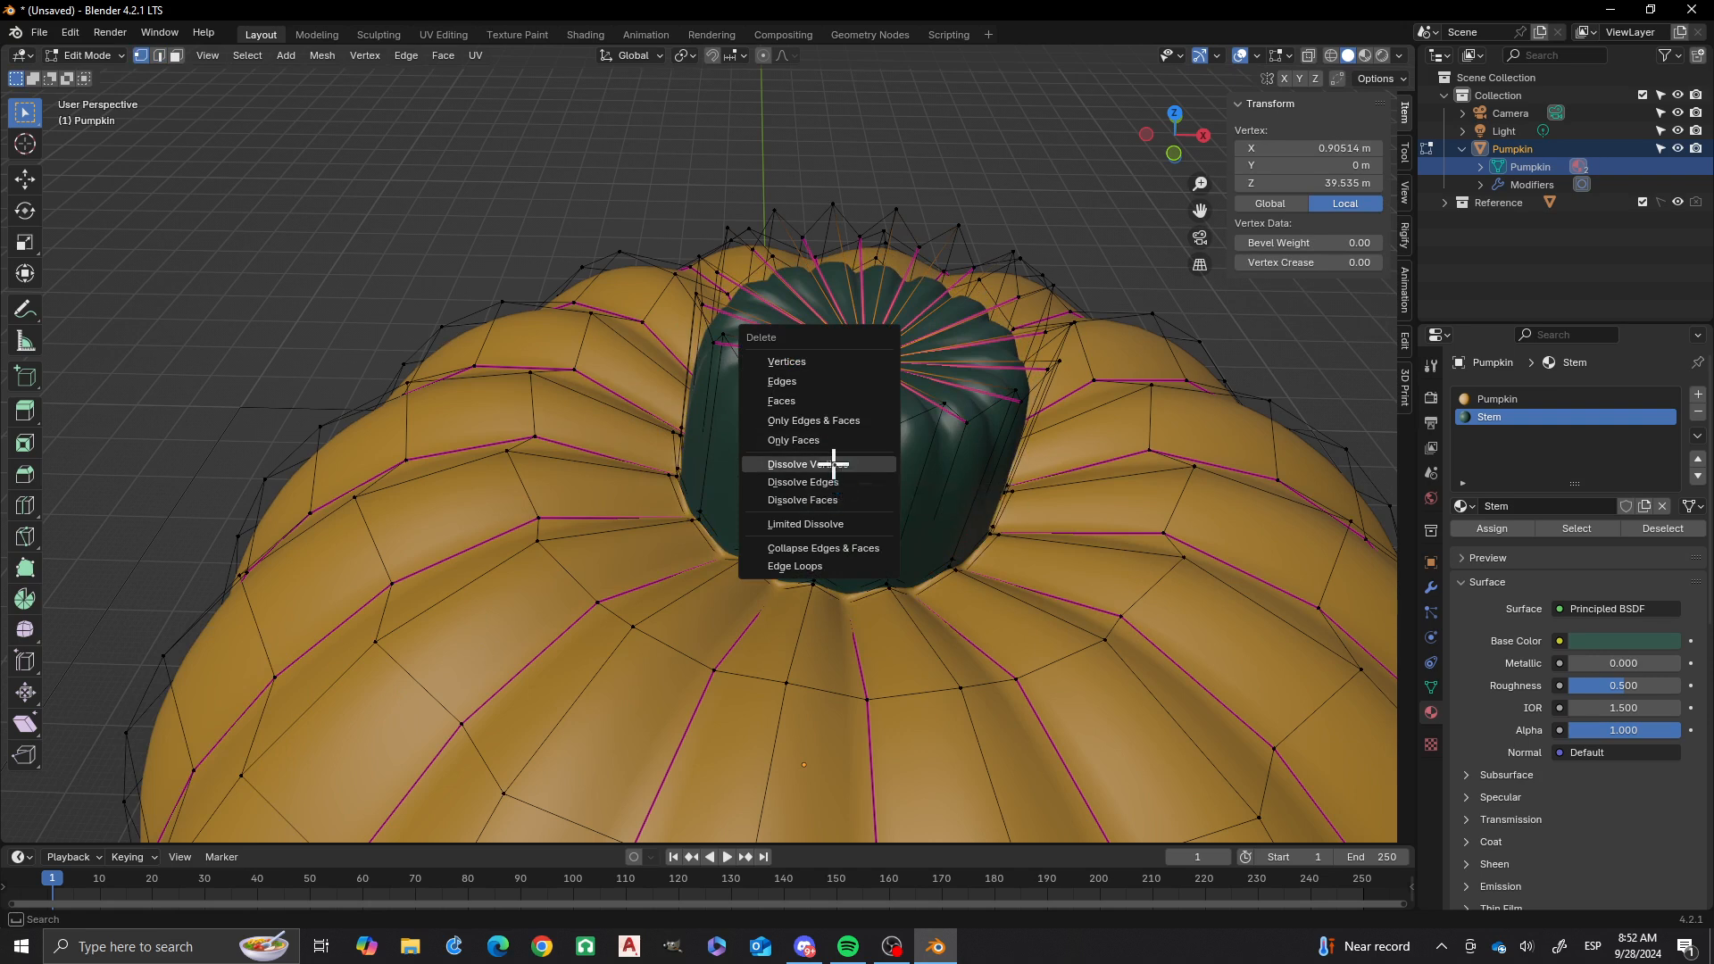
click(833, 464)
middle_drag(807, 364, 777, 452)
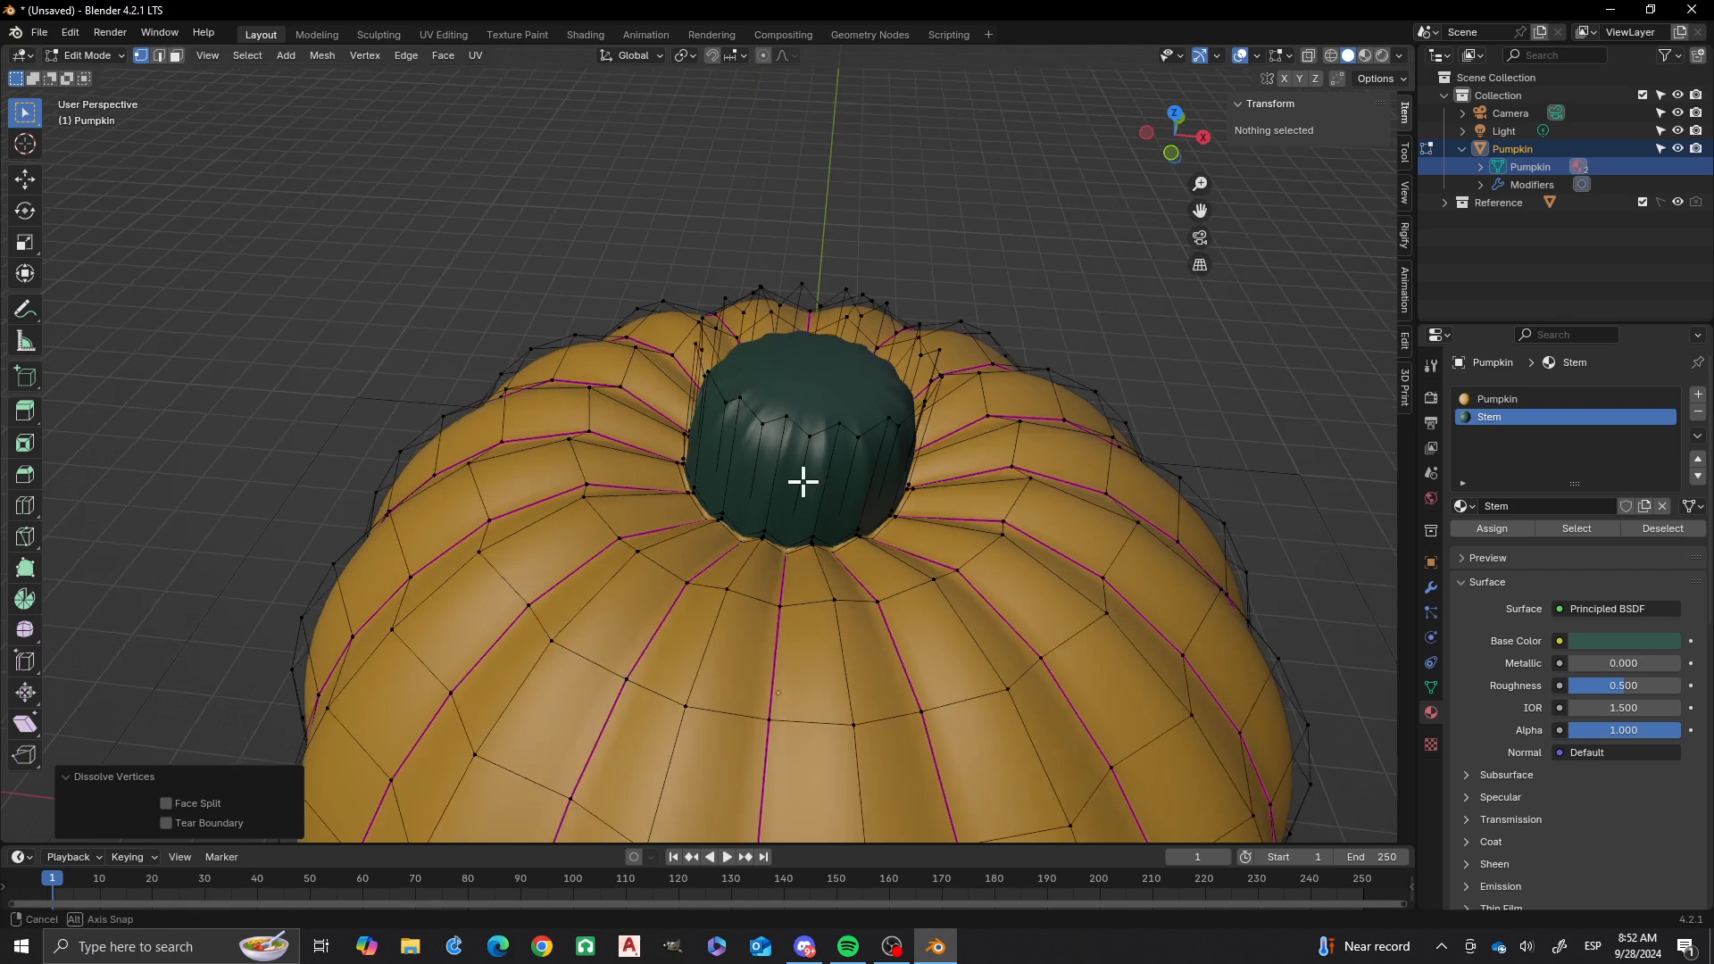
scroll(779, 404, up, 2)
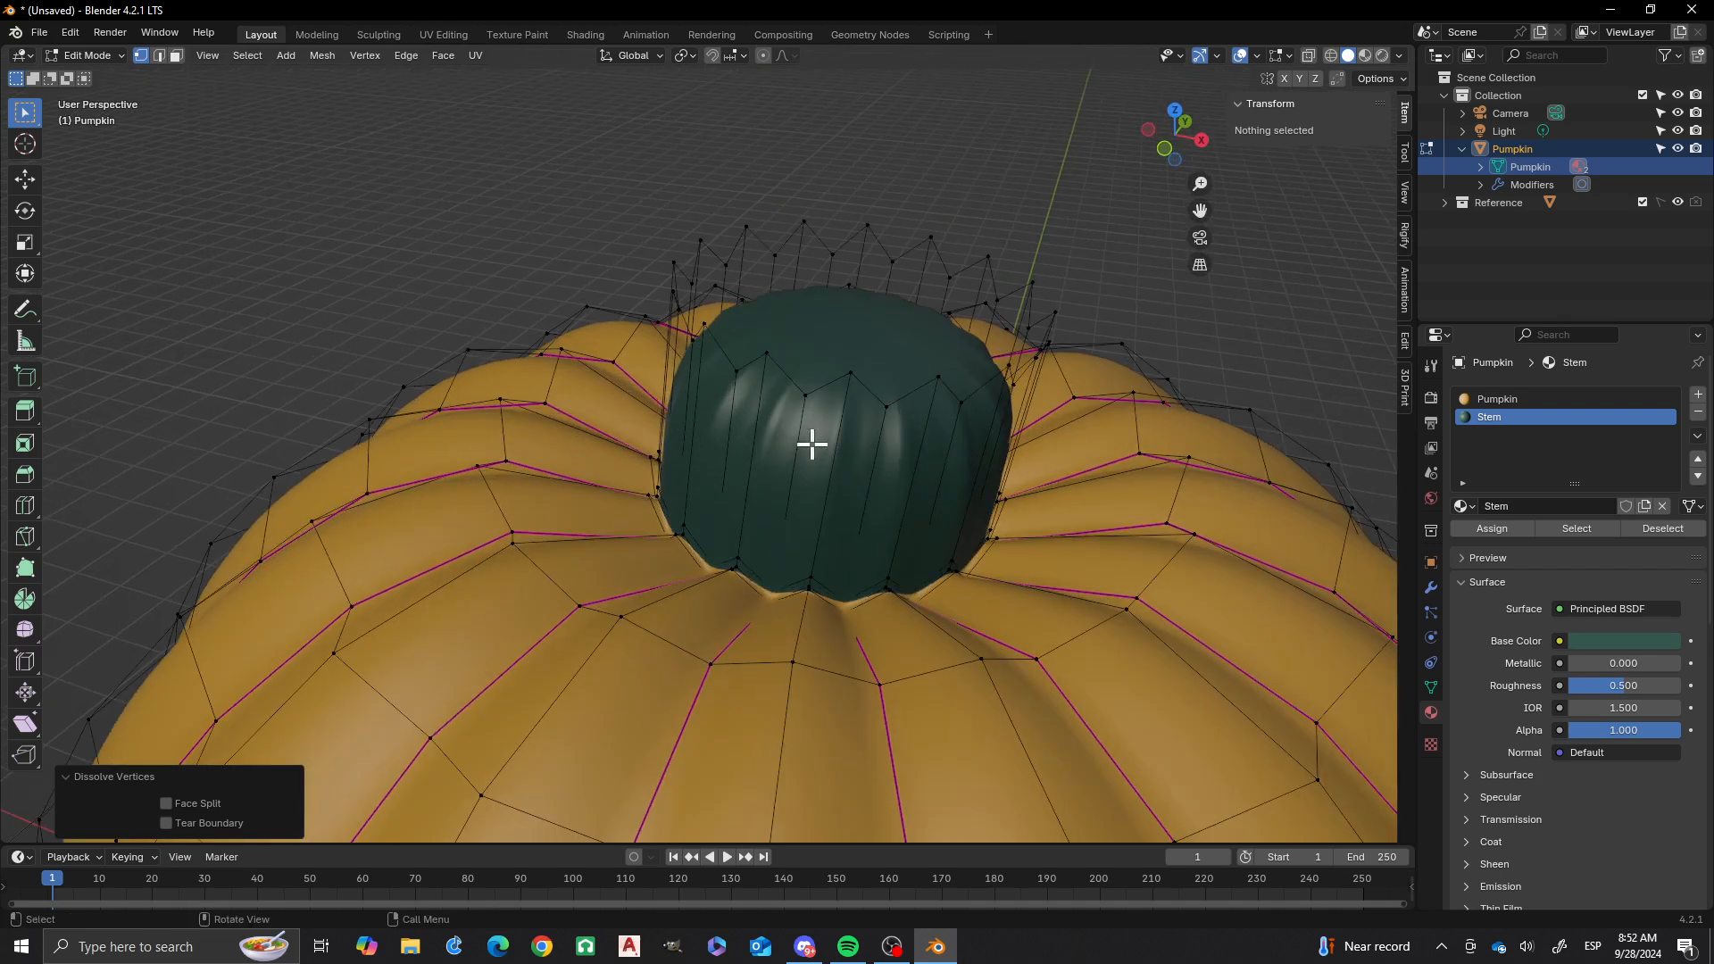
- Flatten the edge loop around the stem's upper rim using Scale Cage in Normal orientation with a Z scale of 0, and deselect it
alt+click(867, 395)
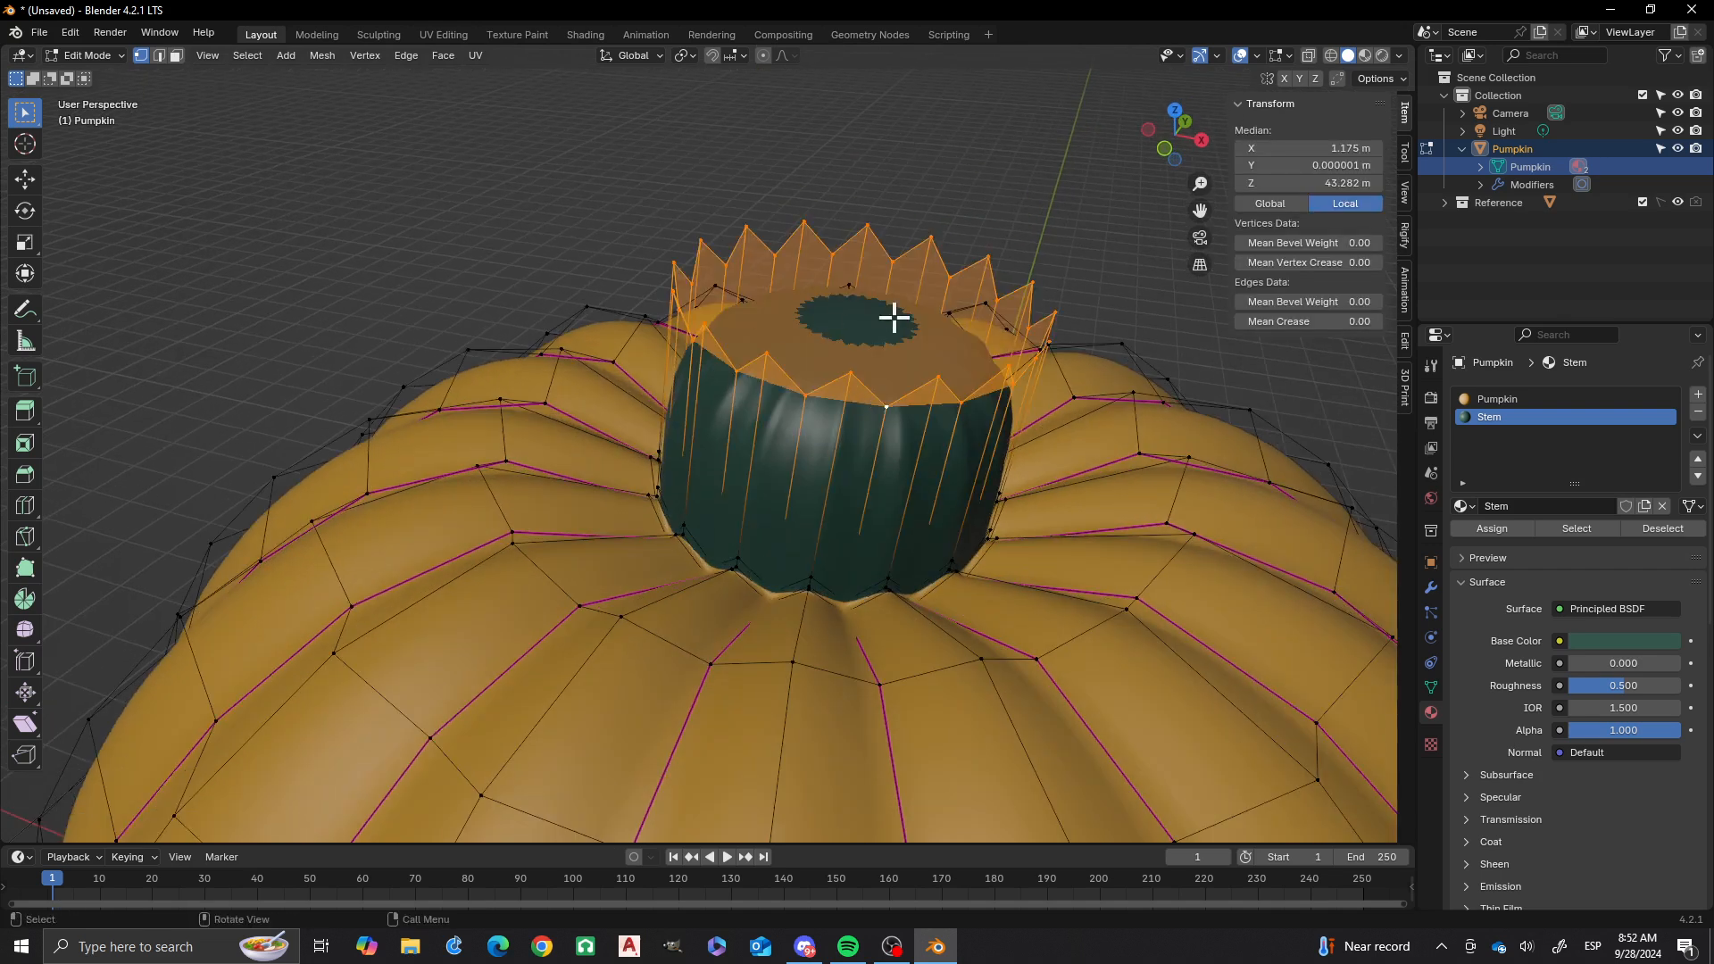
scroll(864, 331, down, 2)
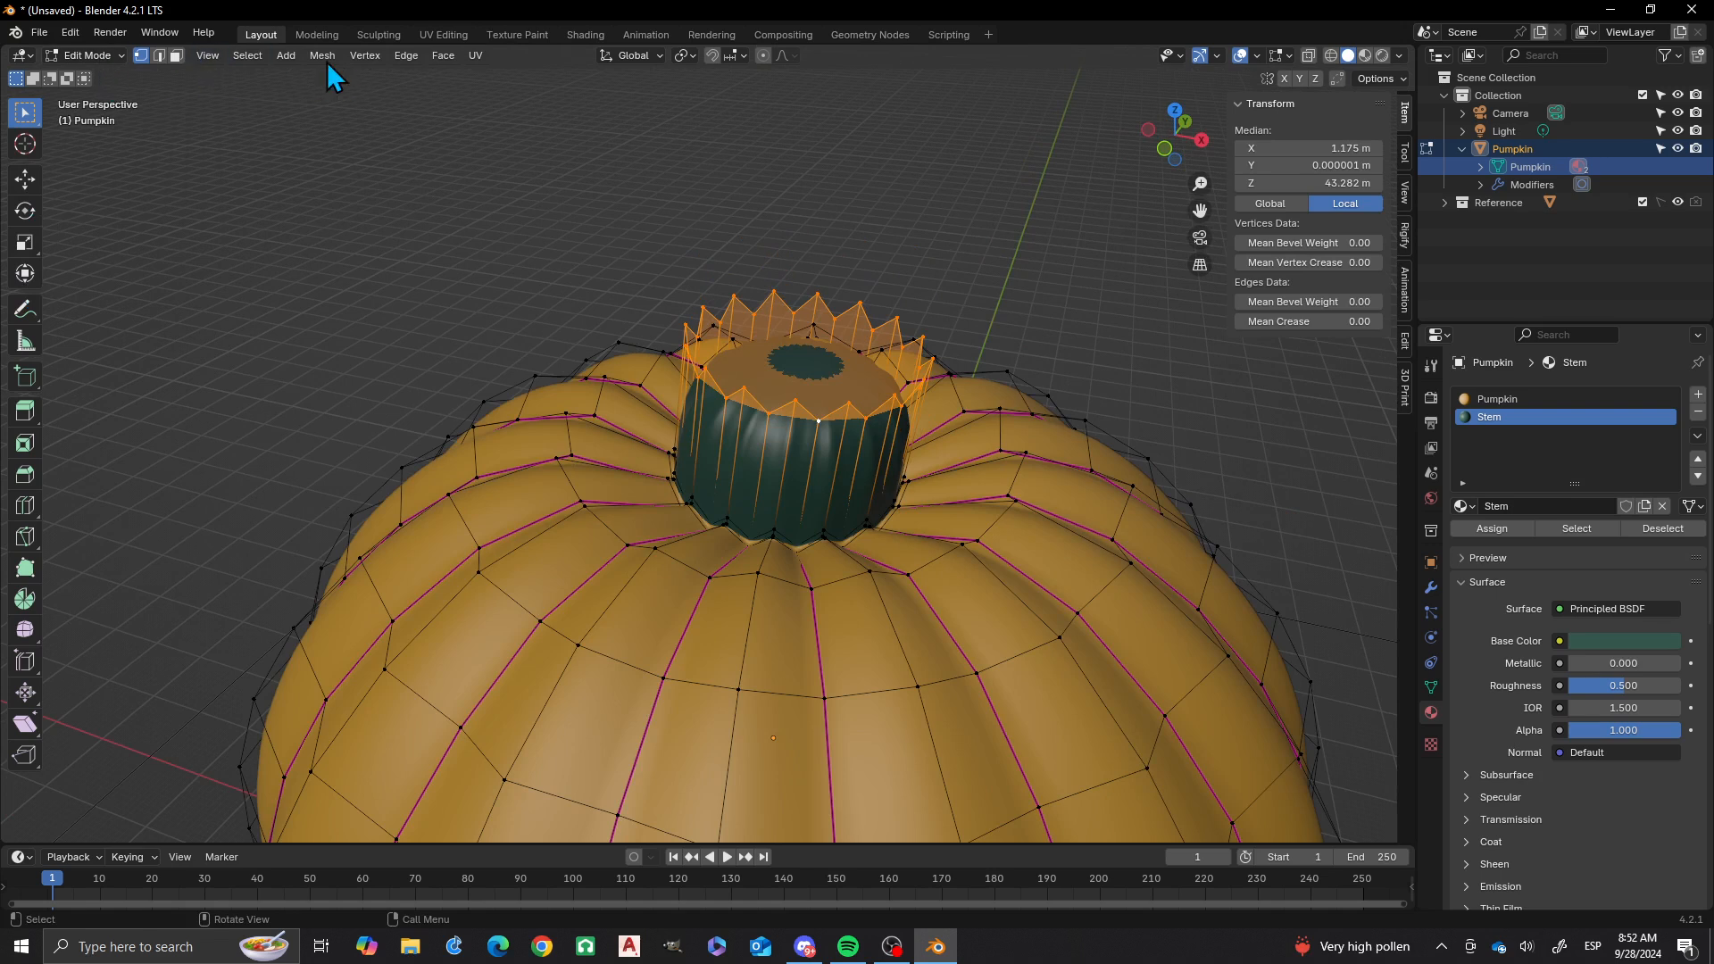
click(635, 56)
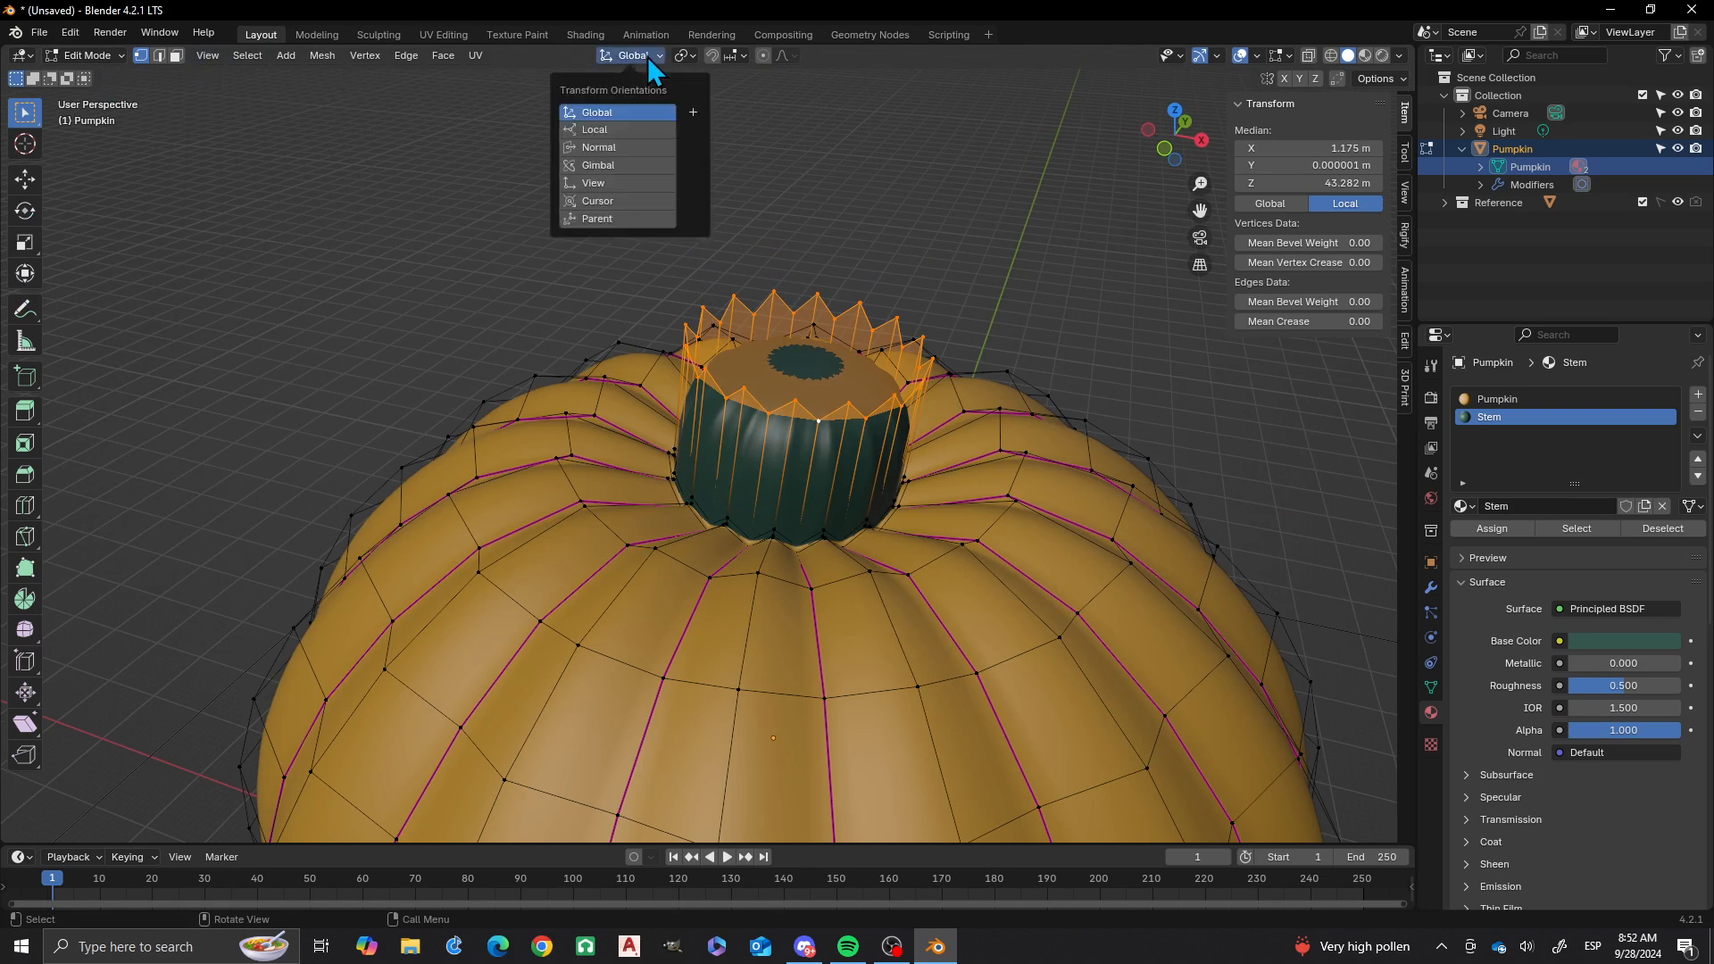
click(612, 147)
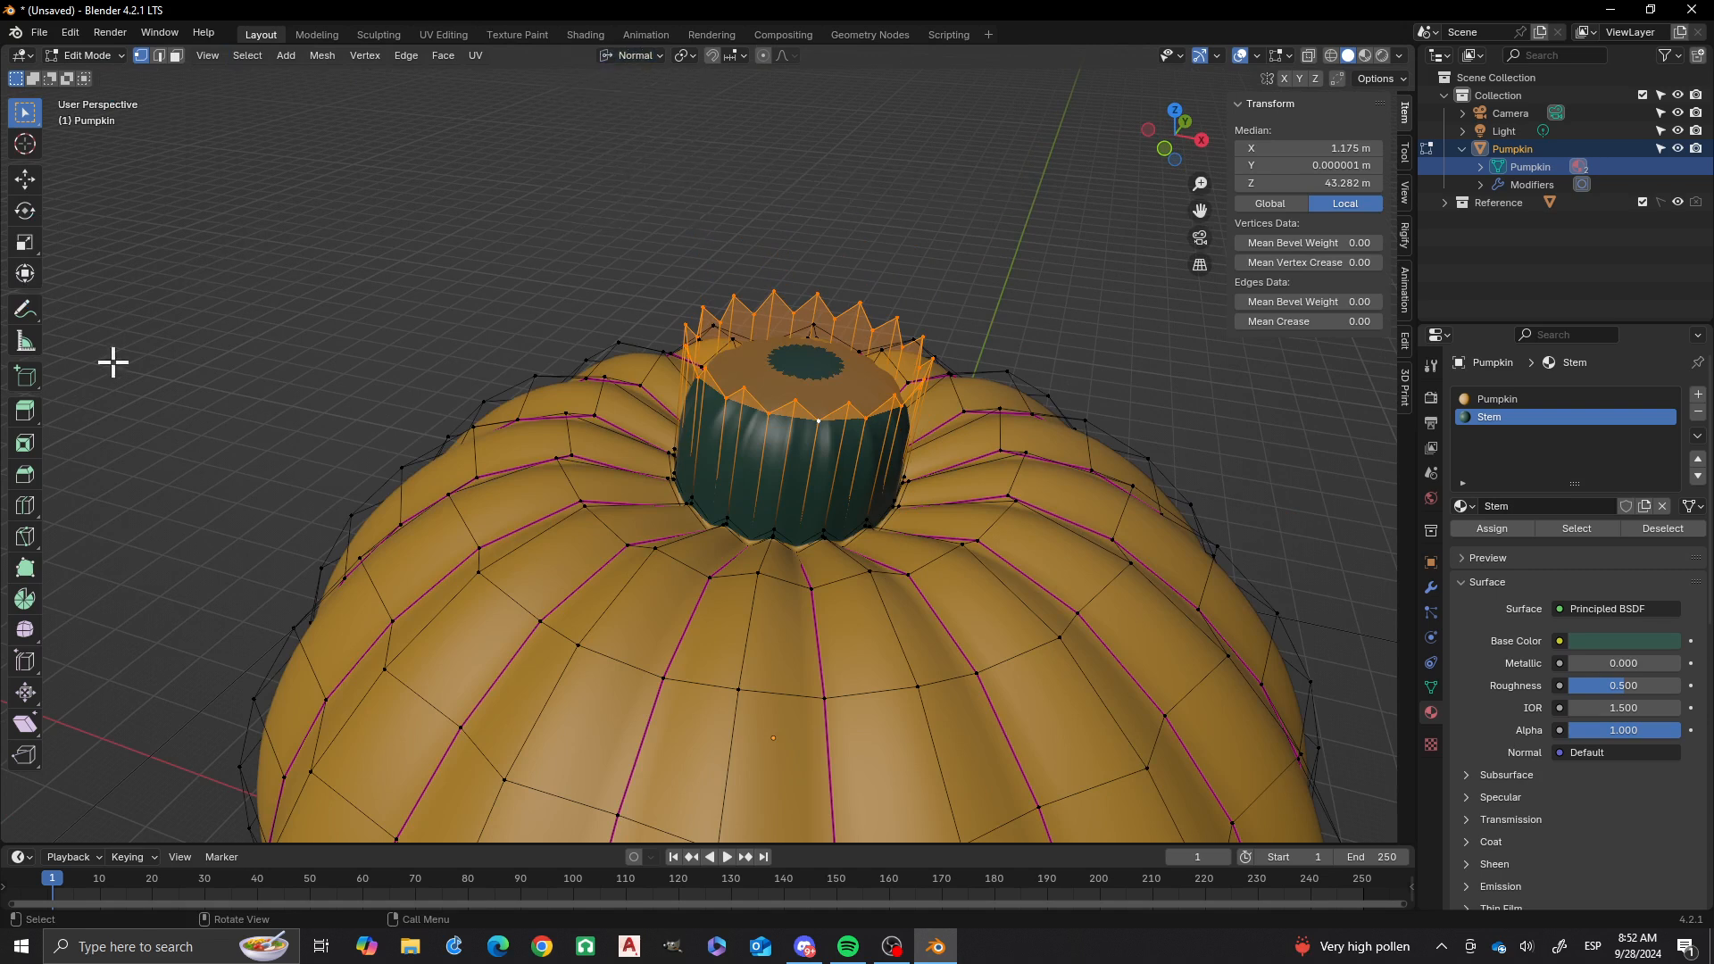
click(24, 250)
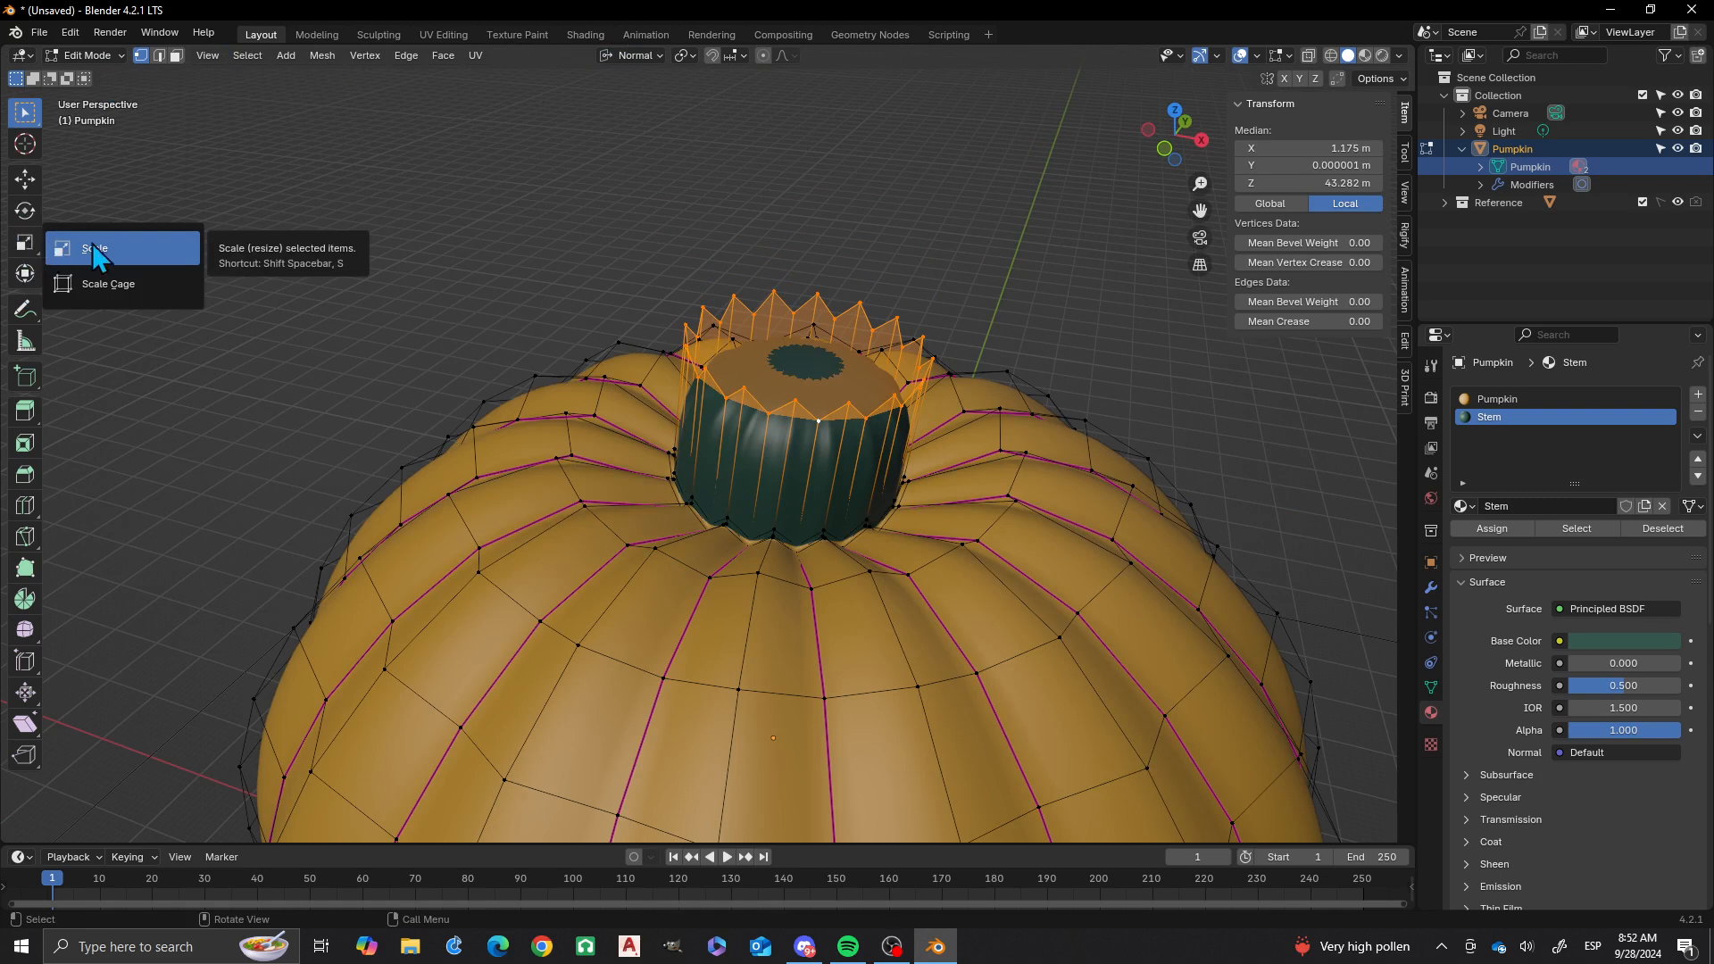
click(118, 285)
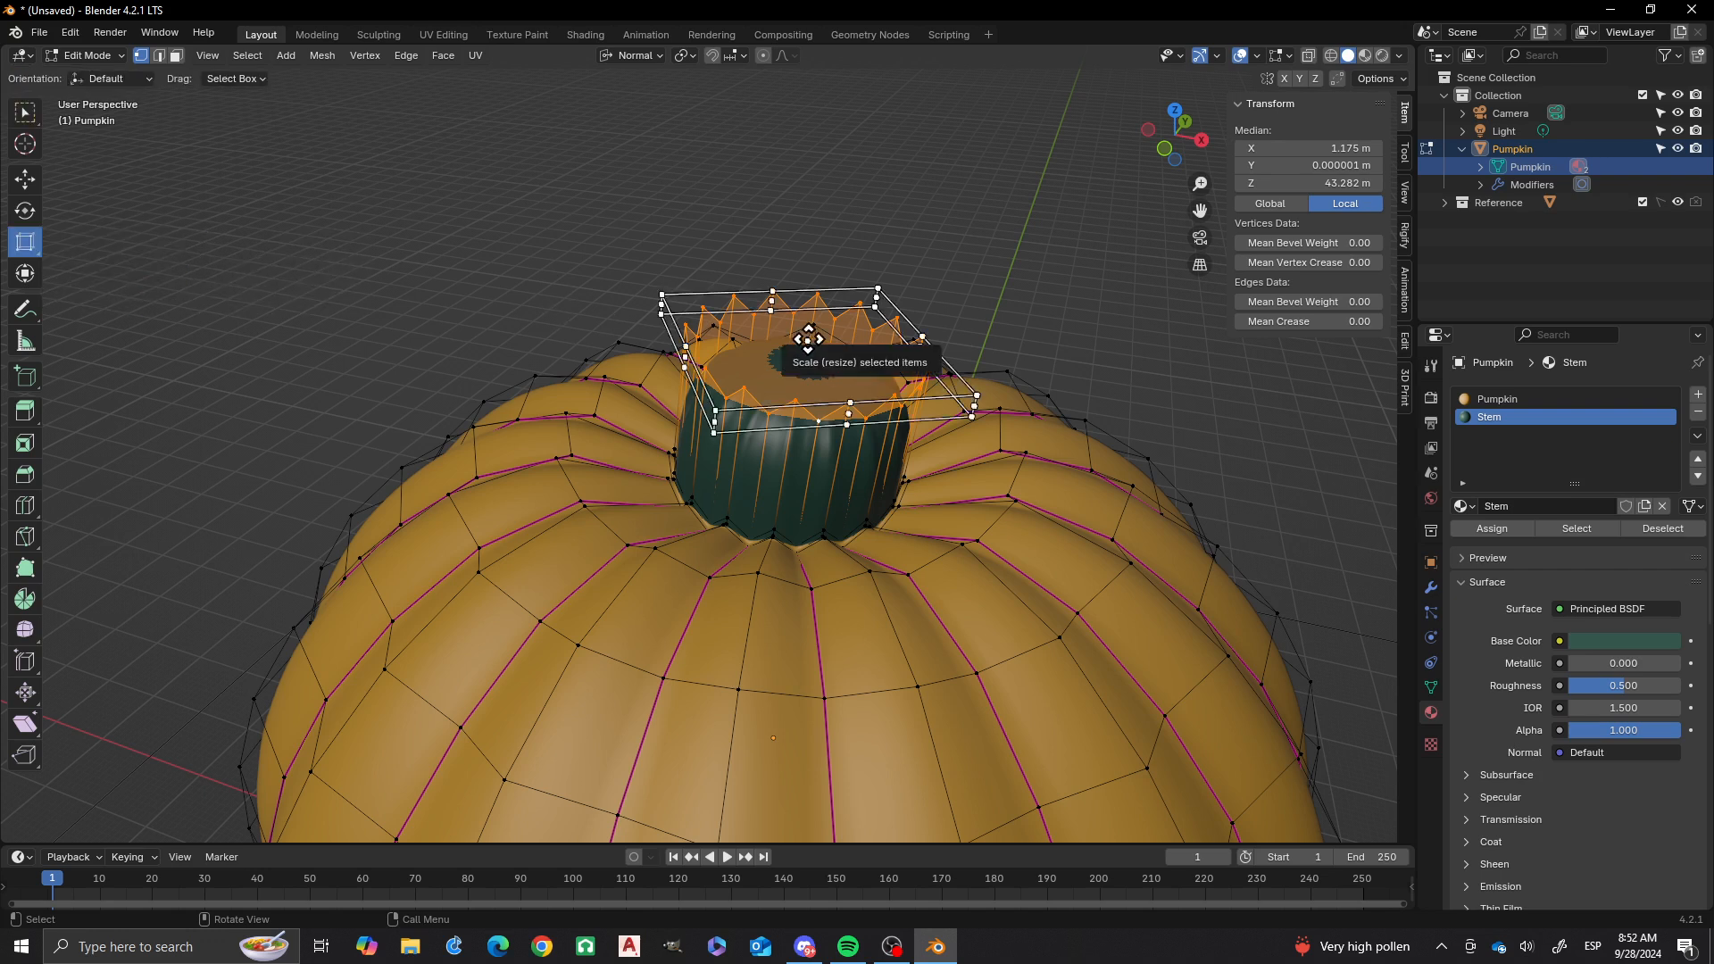
drag(807, 340, 812, 346)
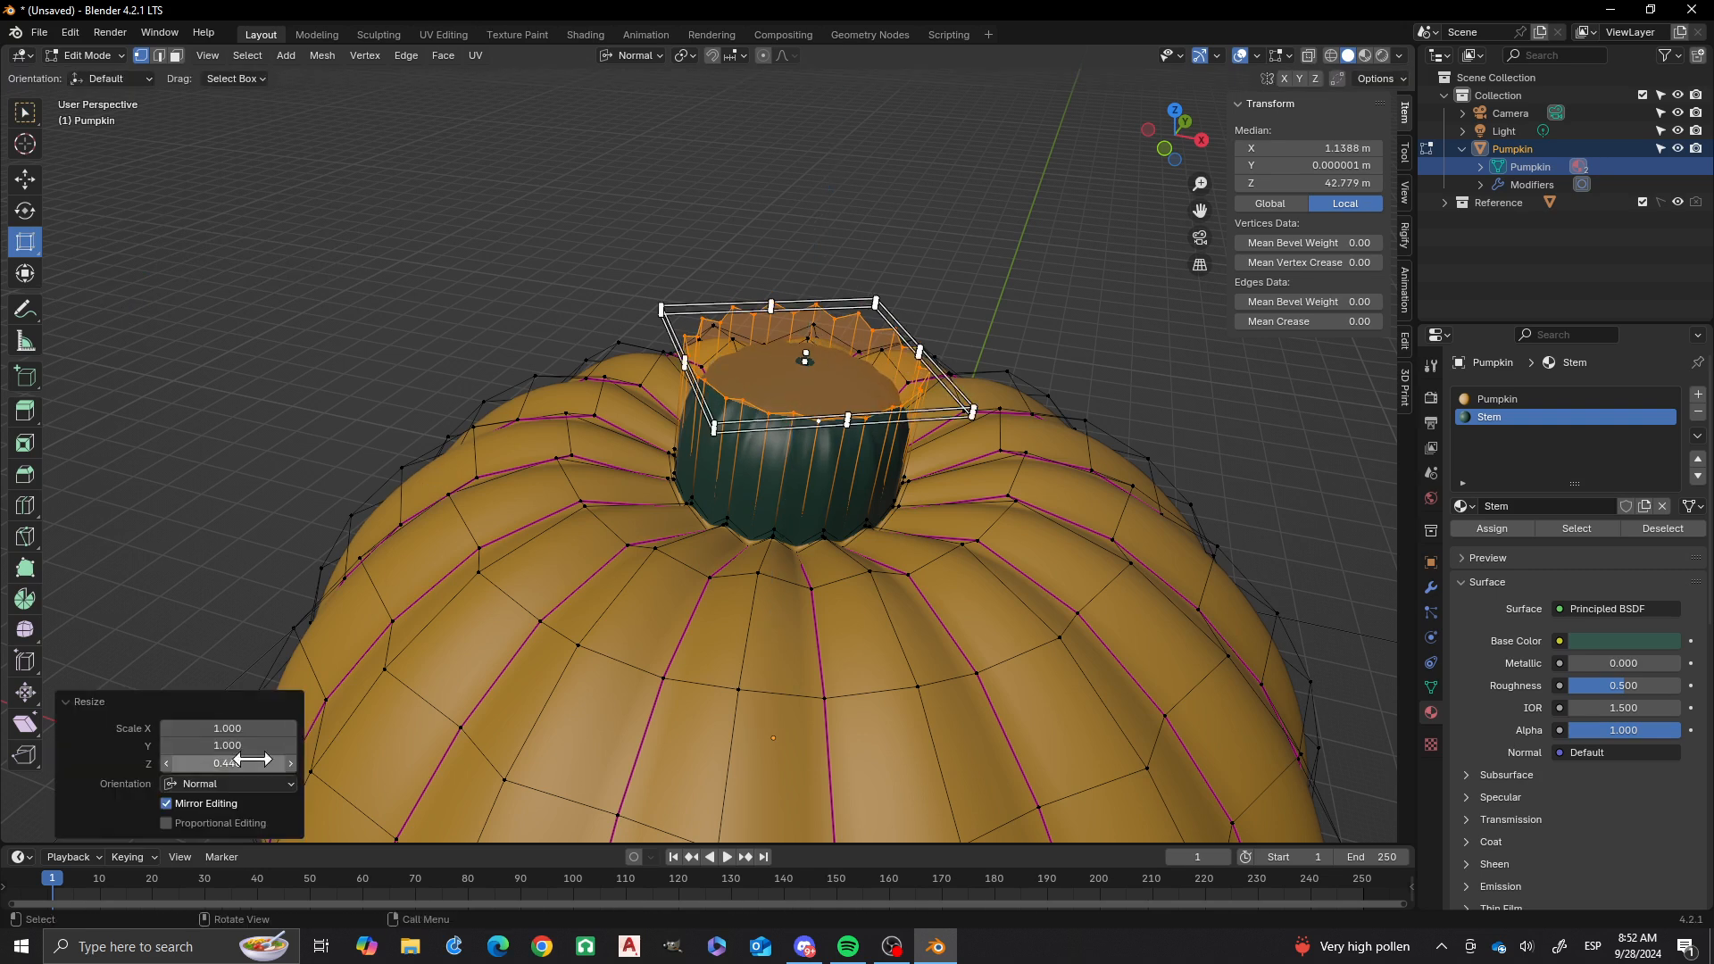
click(236, 759)
text(0)
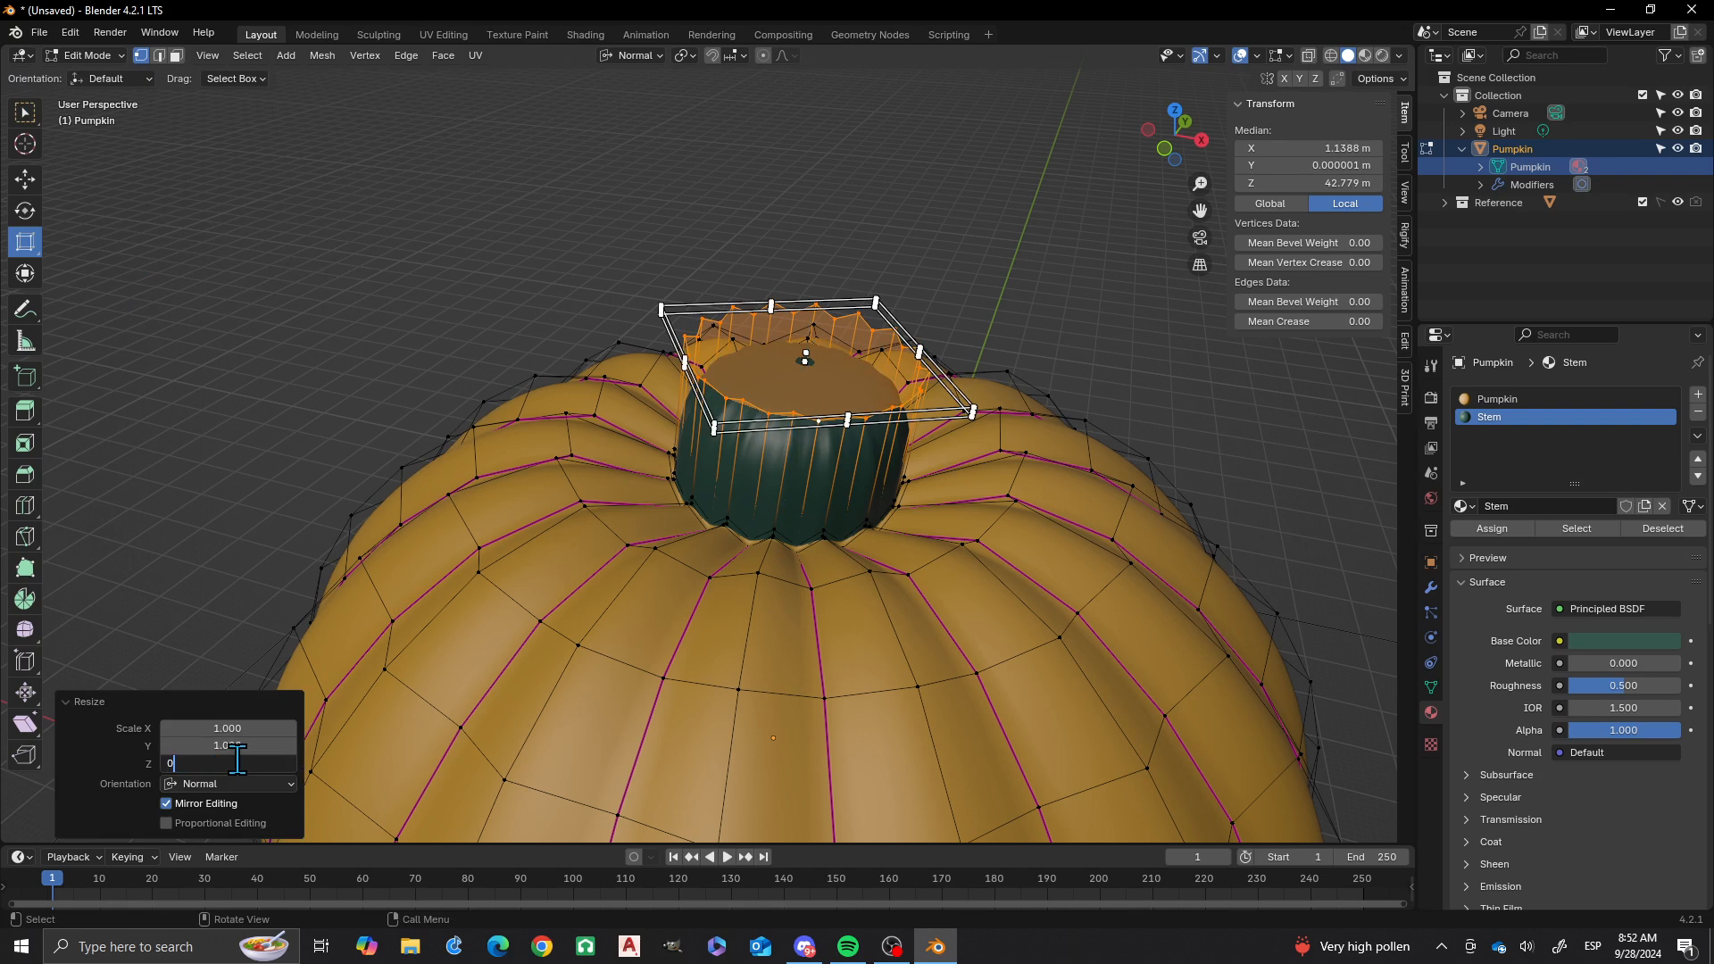
key(Return)
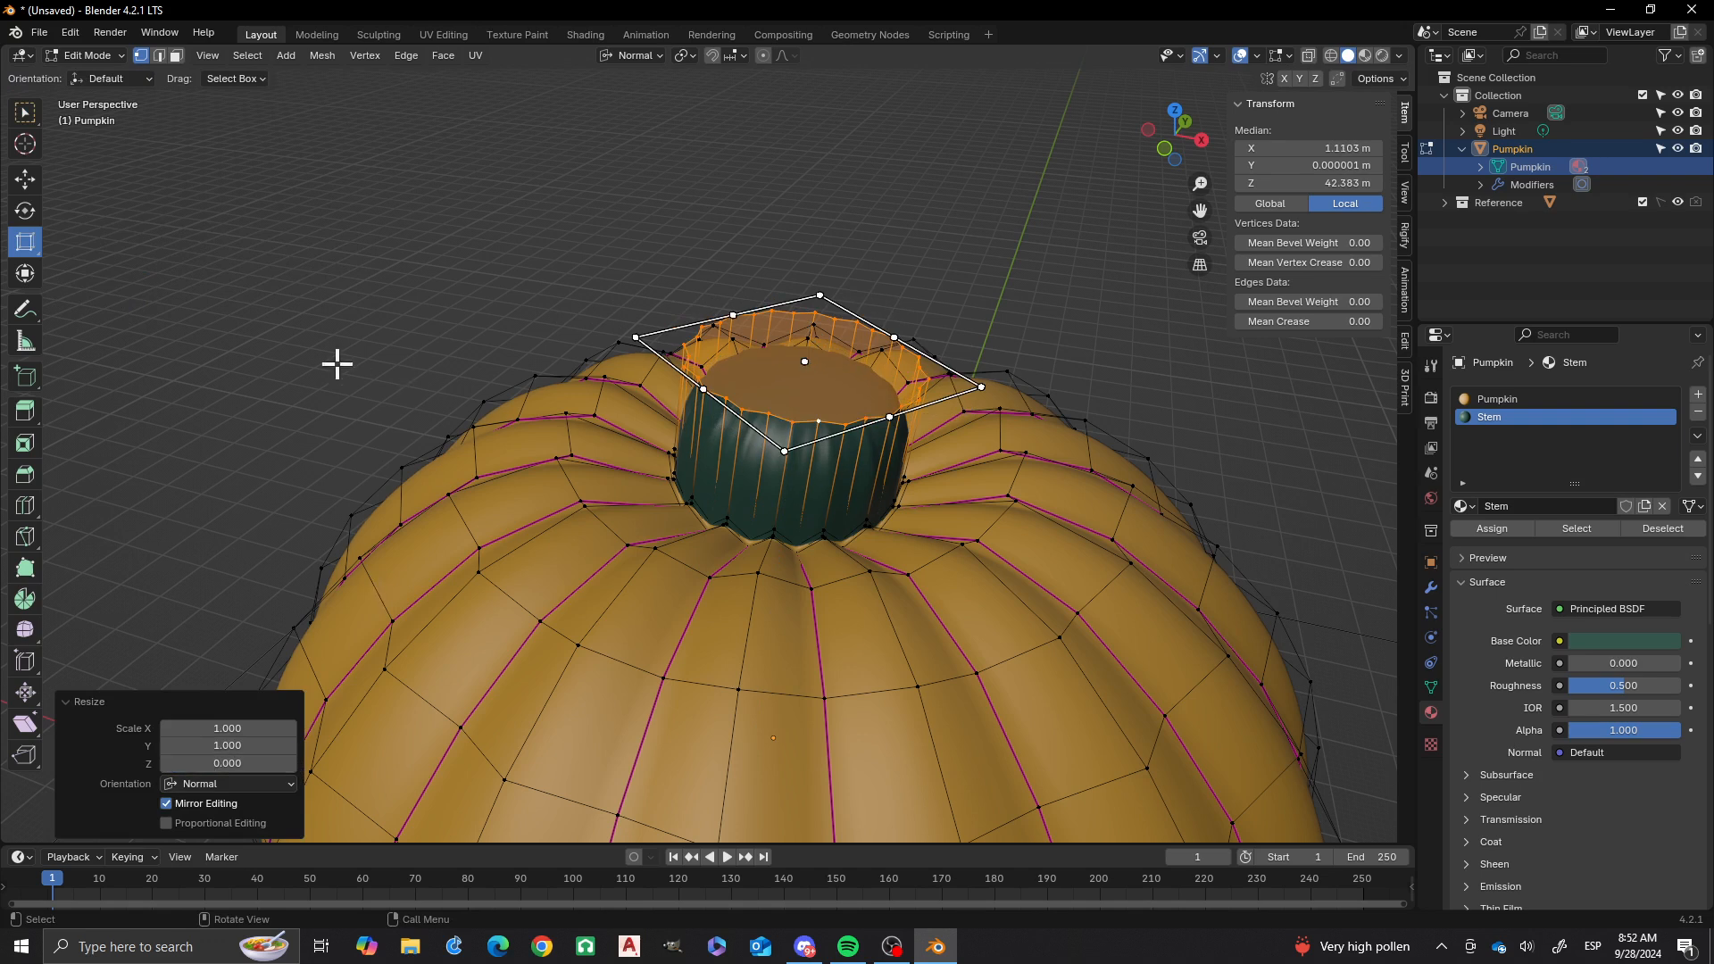
click(318, 328)
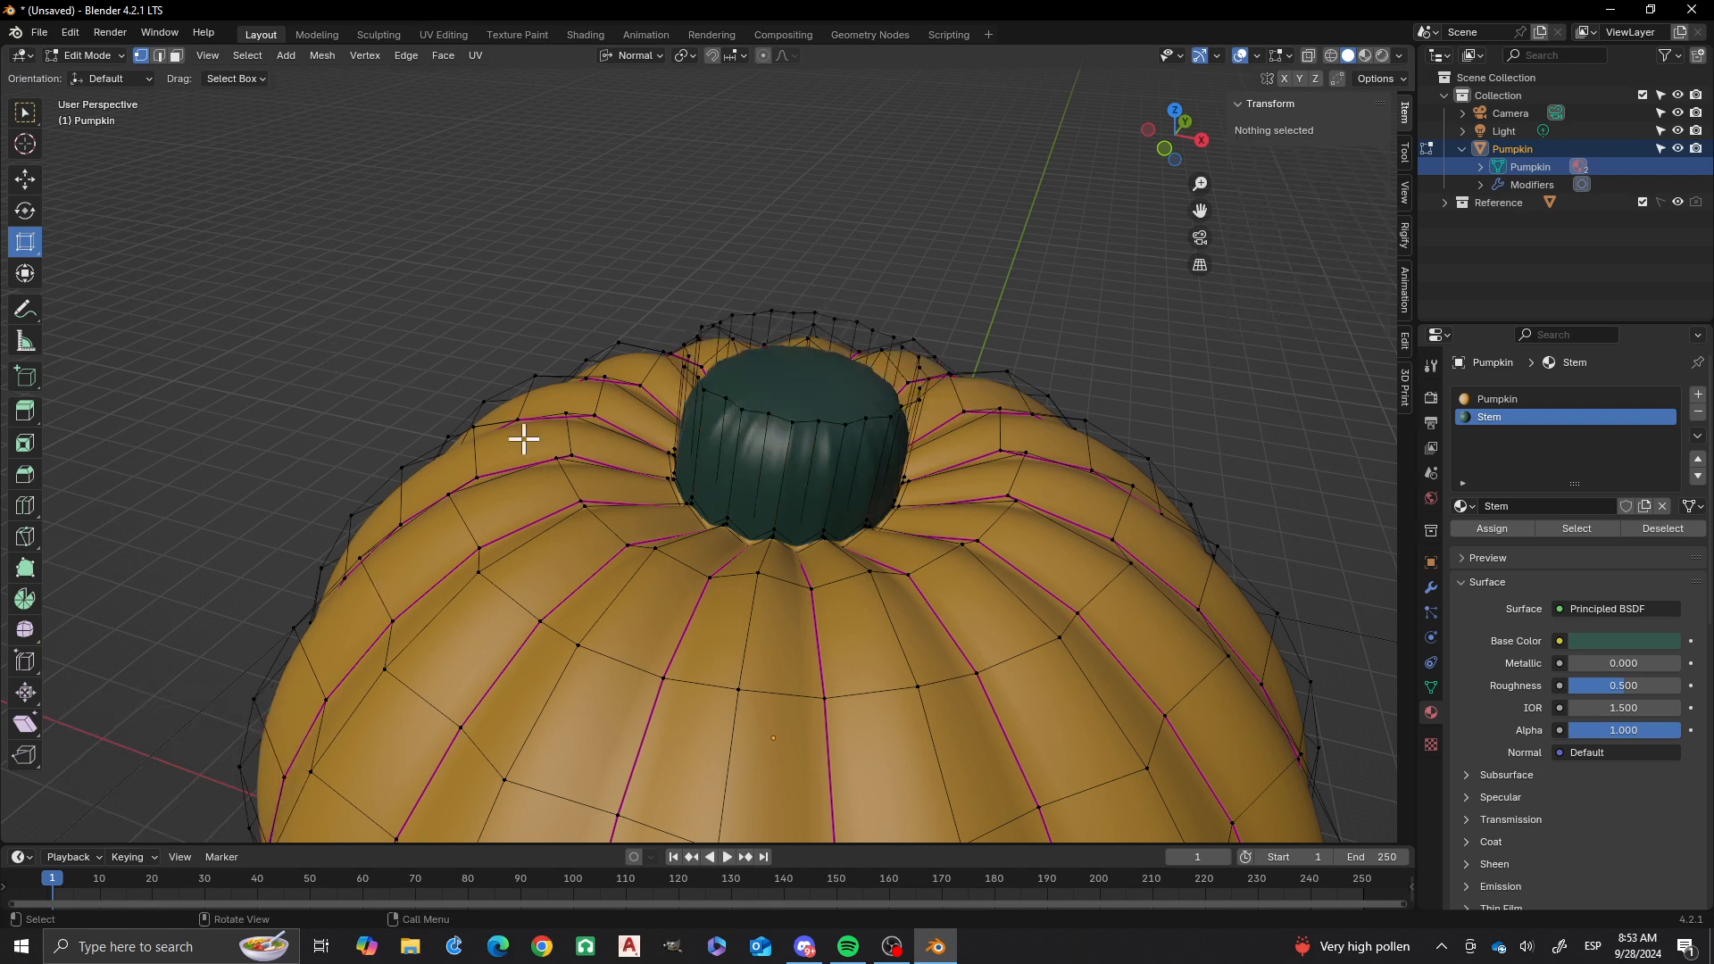
- In front view, extrude the stem's cap face upward to the cursor with a slight tilt toward +X and scale it to about 0.817
scroll(541, 340, down, 2)
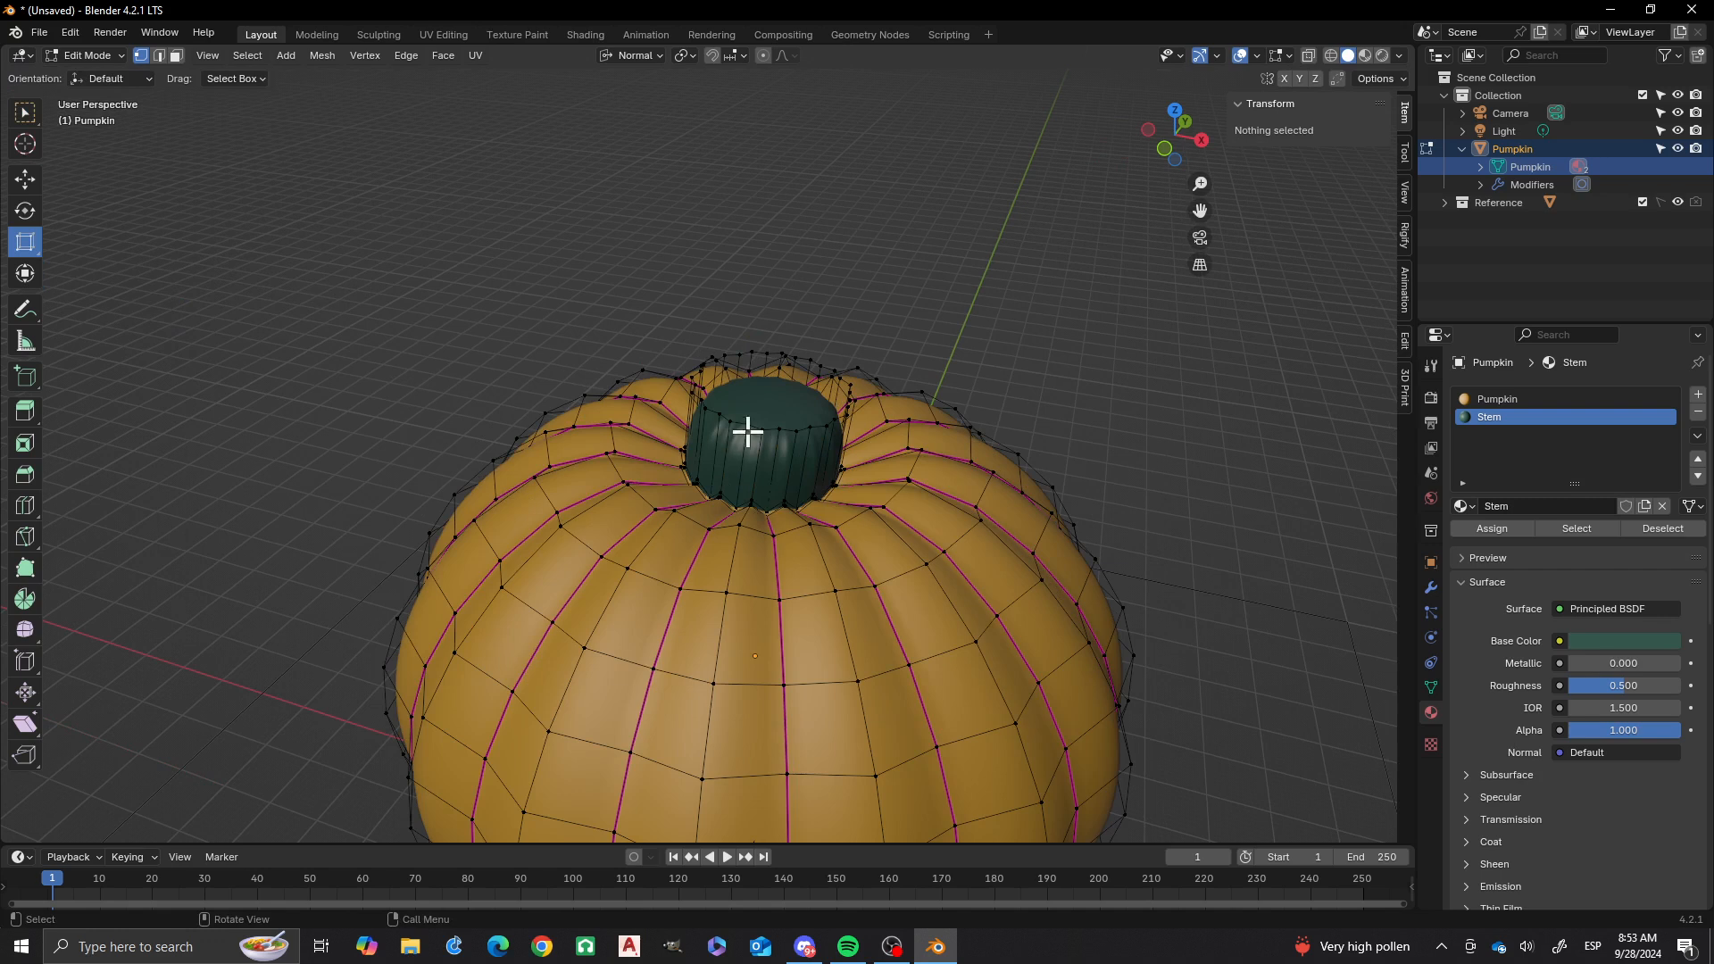
key(3)
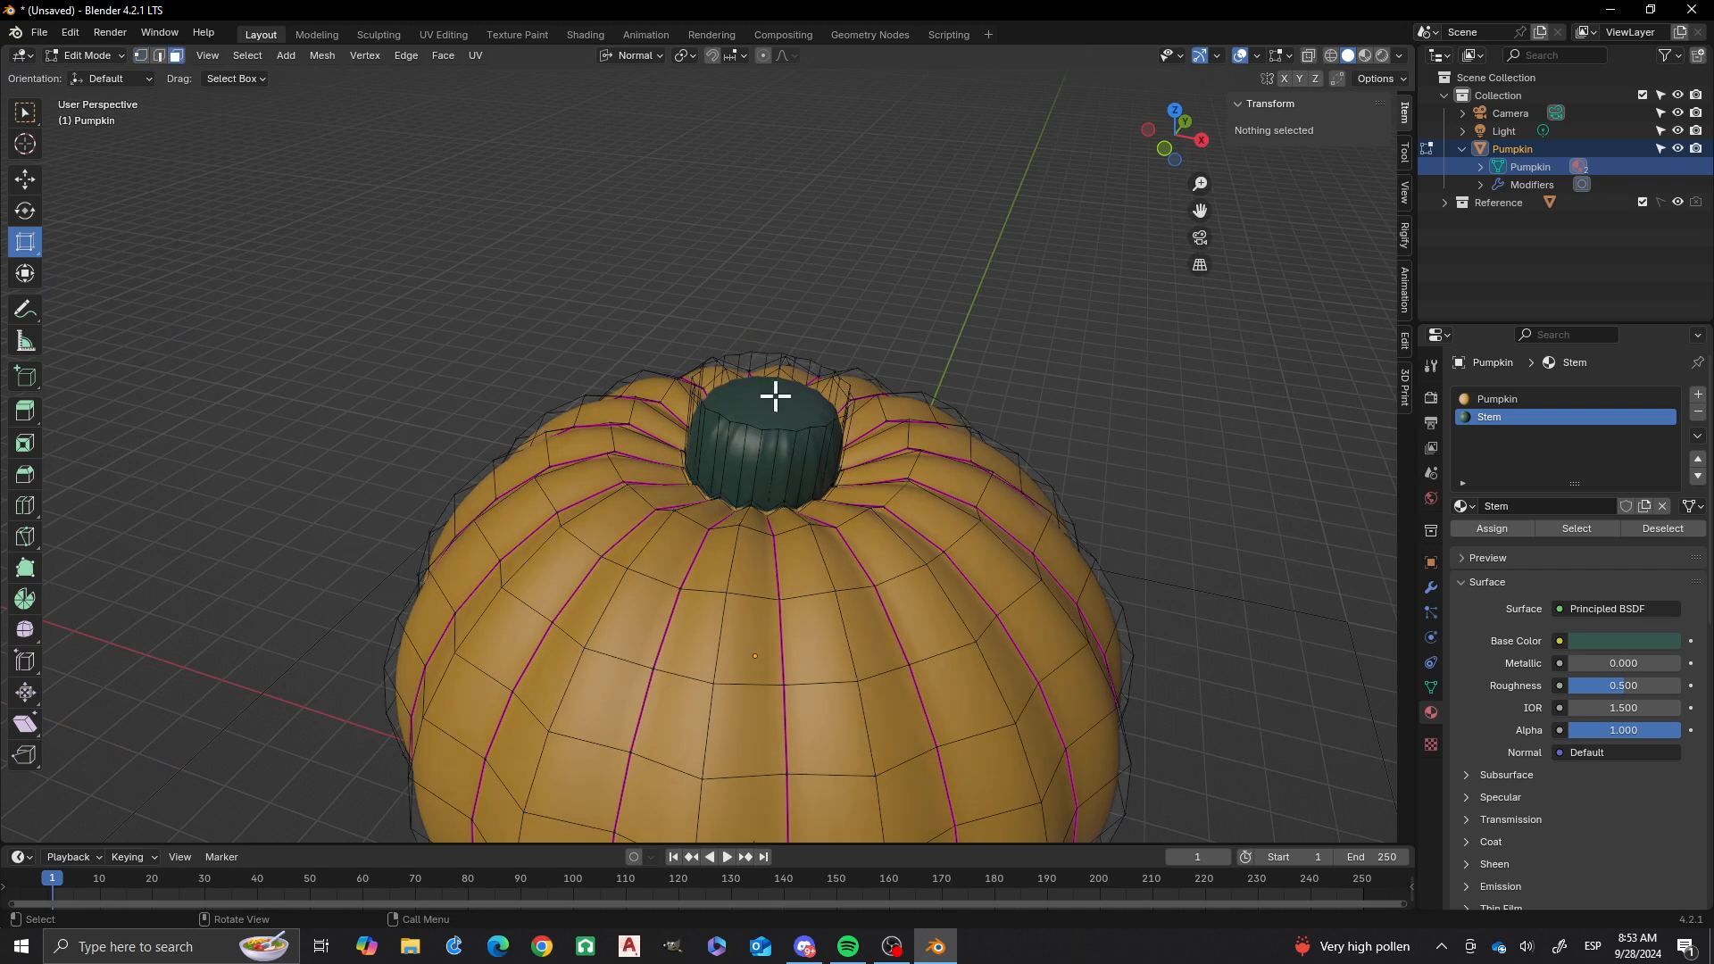
click(775, 396)
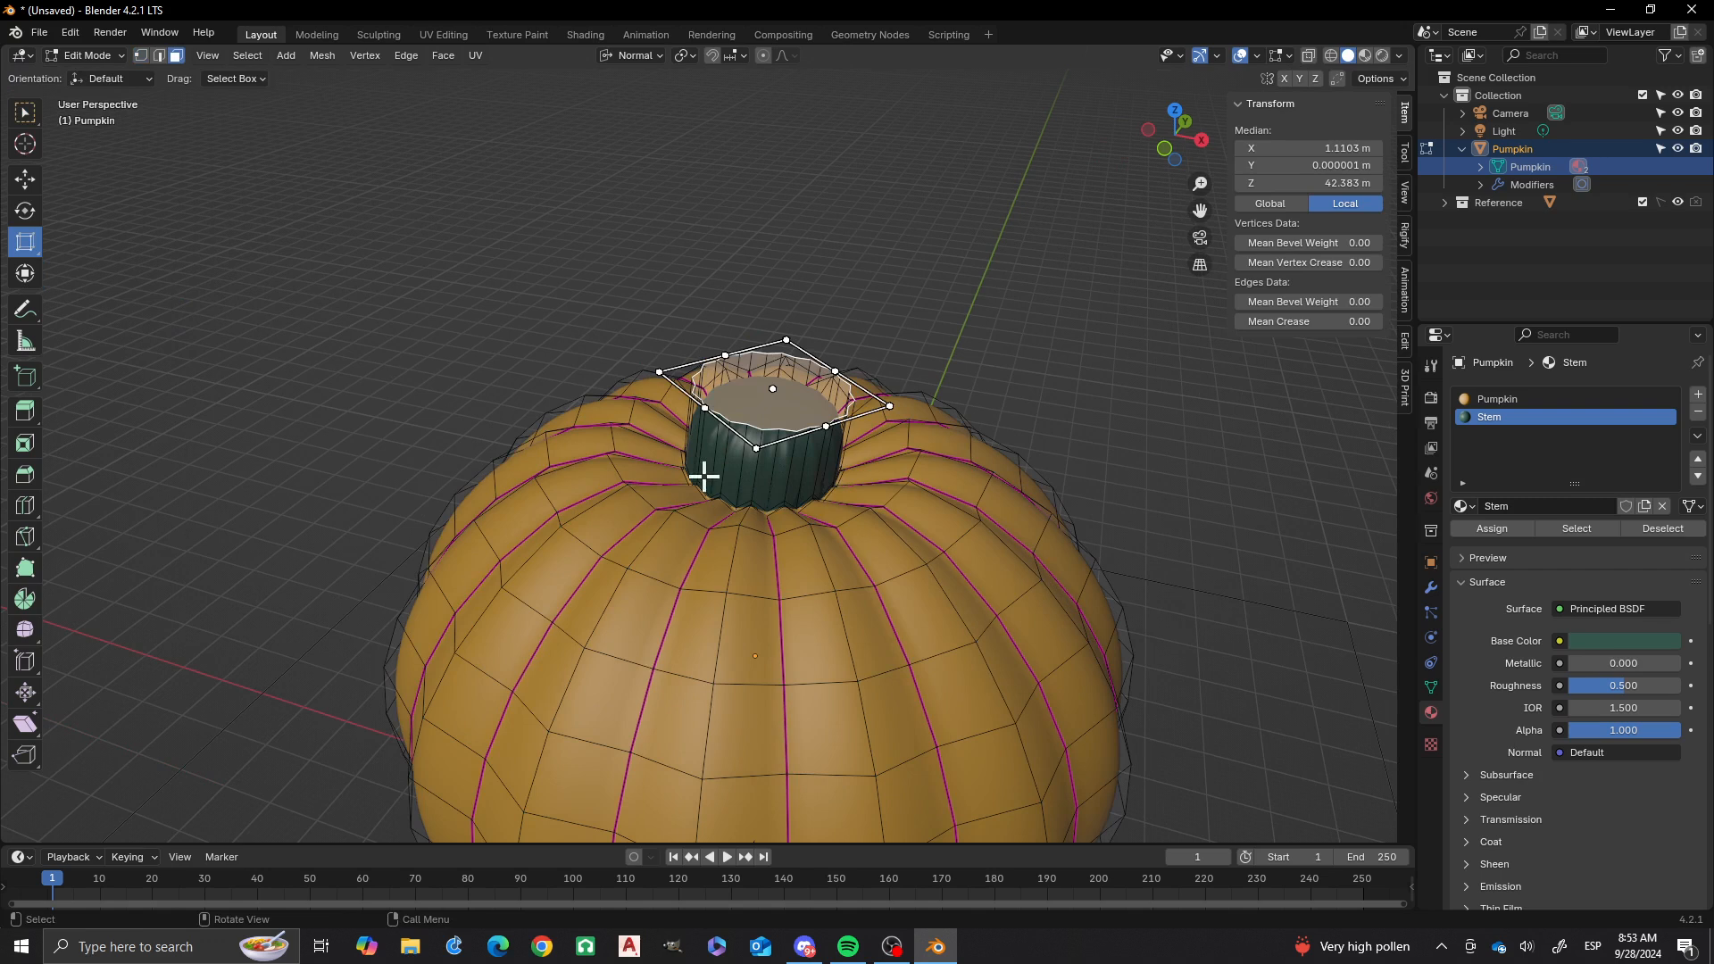
click(25, 113)
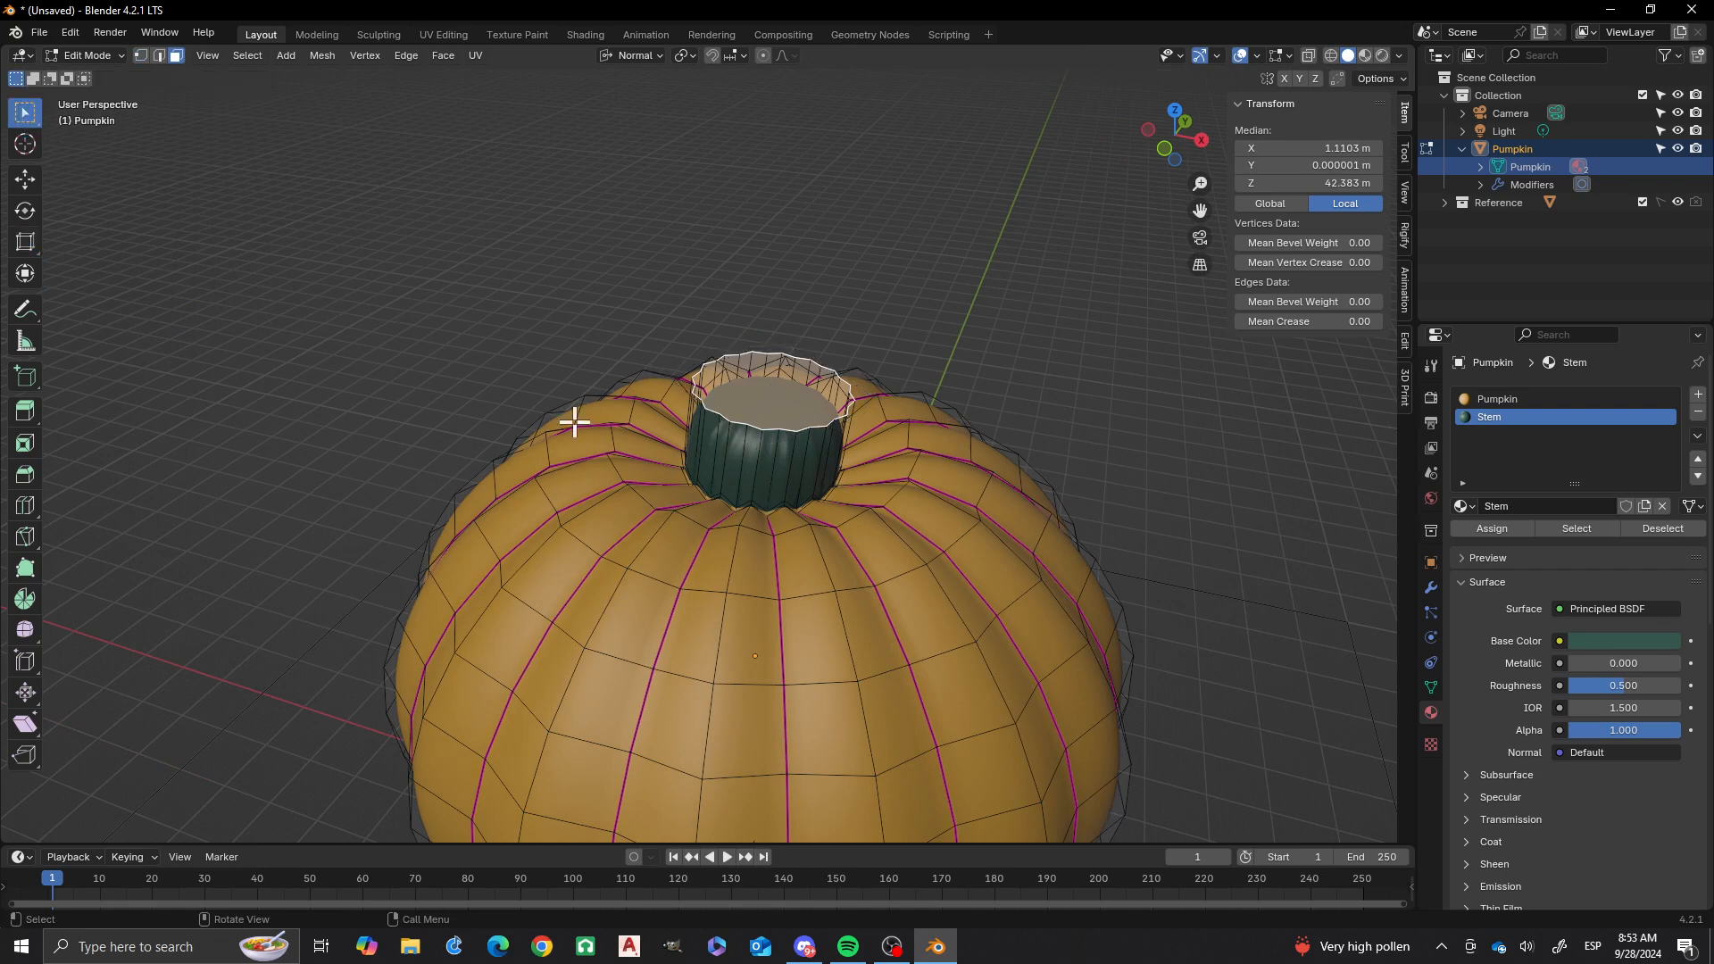
middle_drag(575, 420, 608, 362)
scroll(807, 356, up, 2)
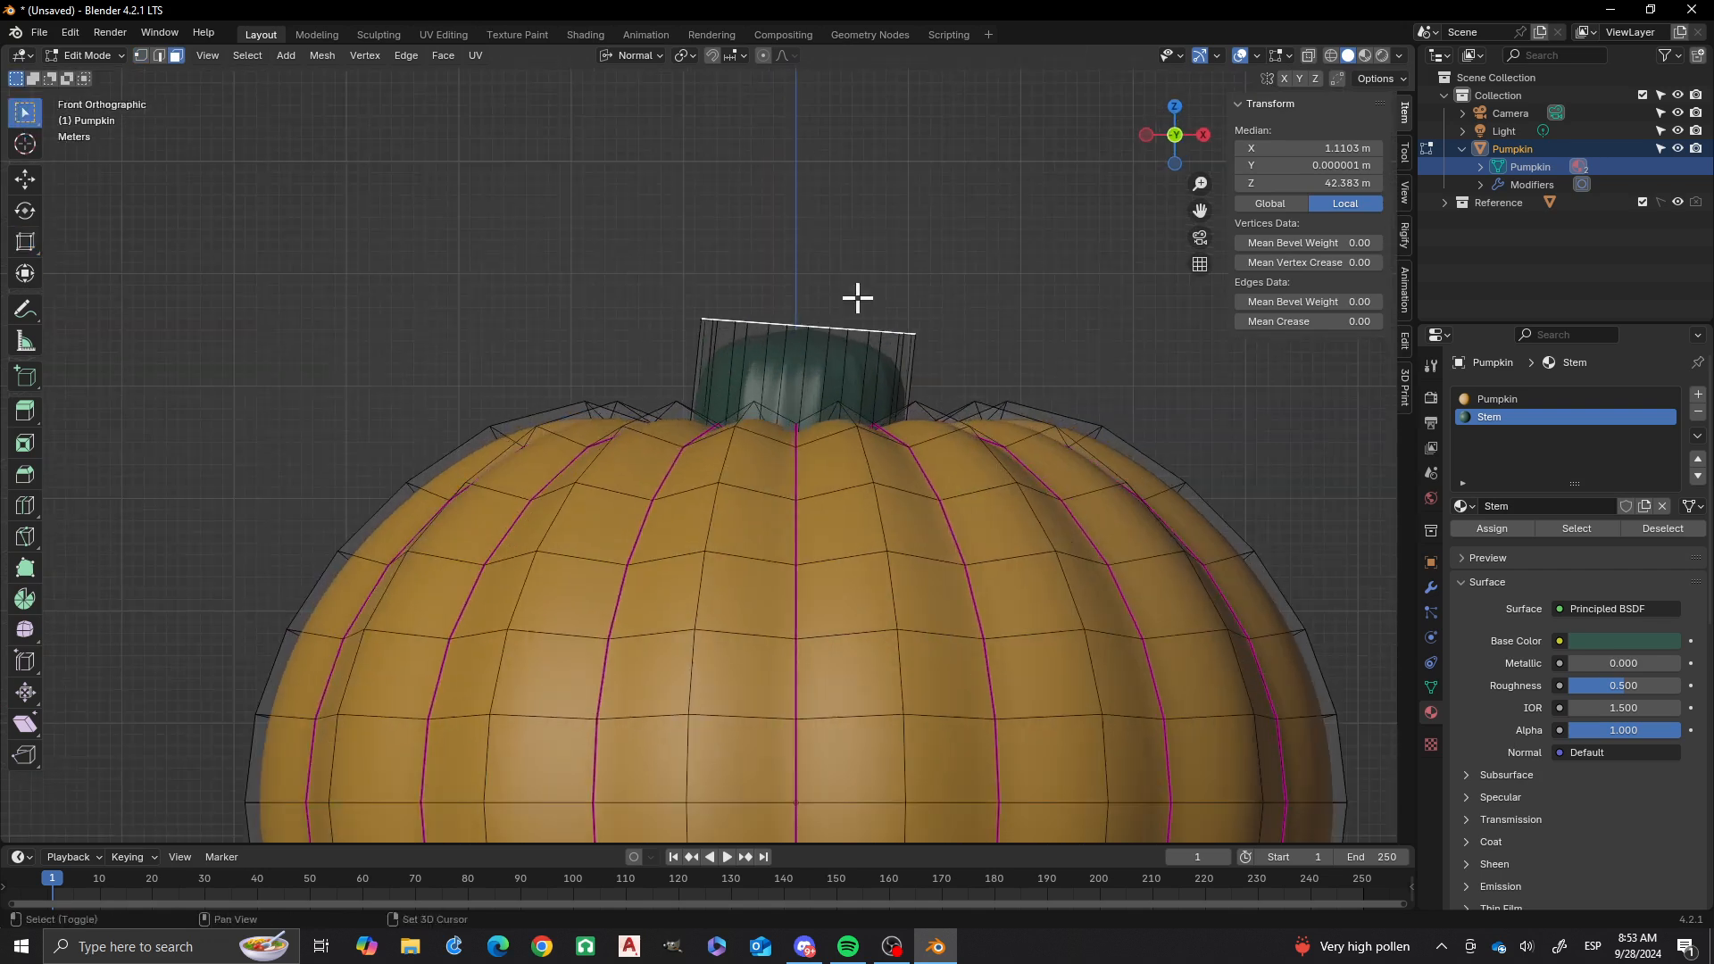
shift+middle_drag(857, 296, 814, 332)
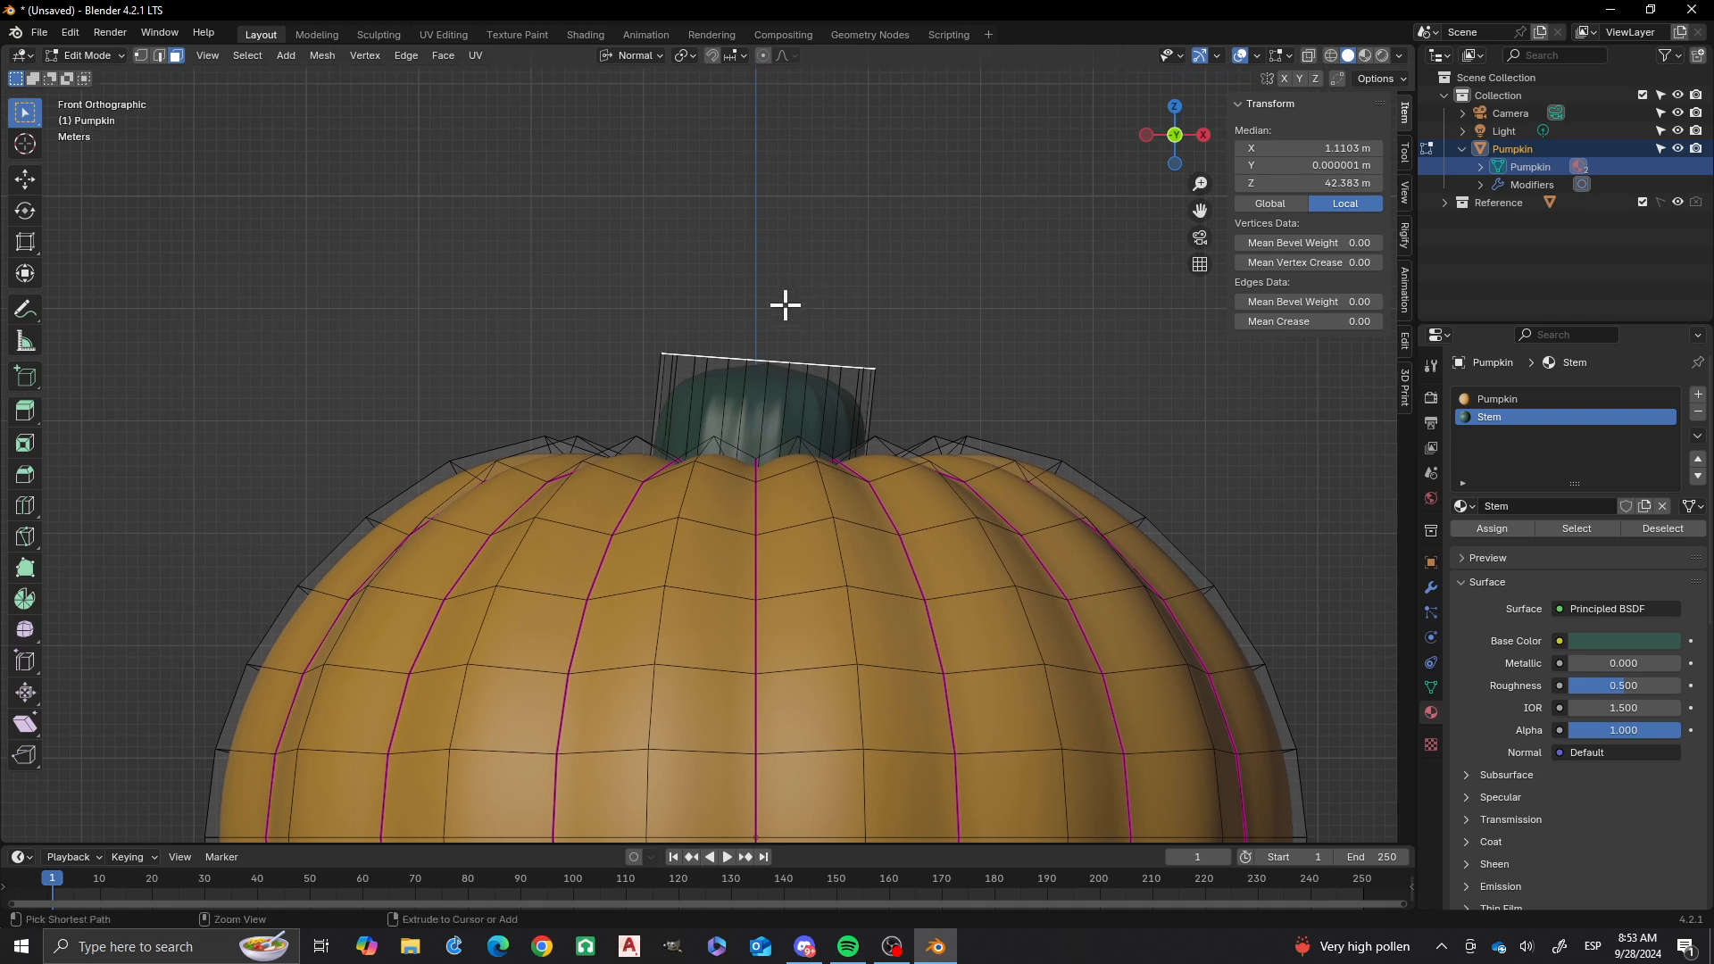
ctrl+right_click(784, 304)
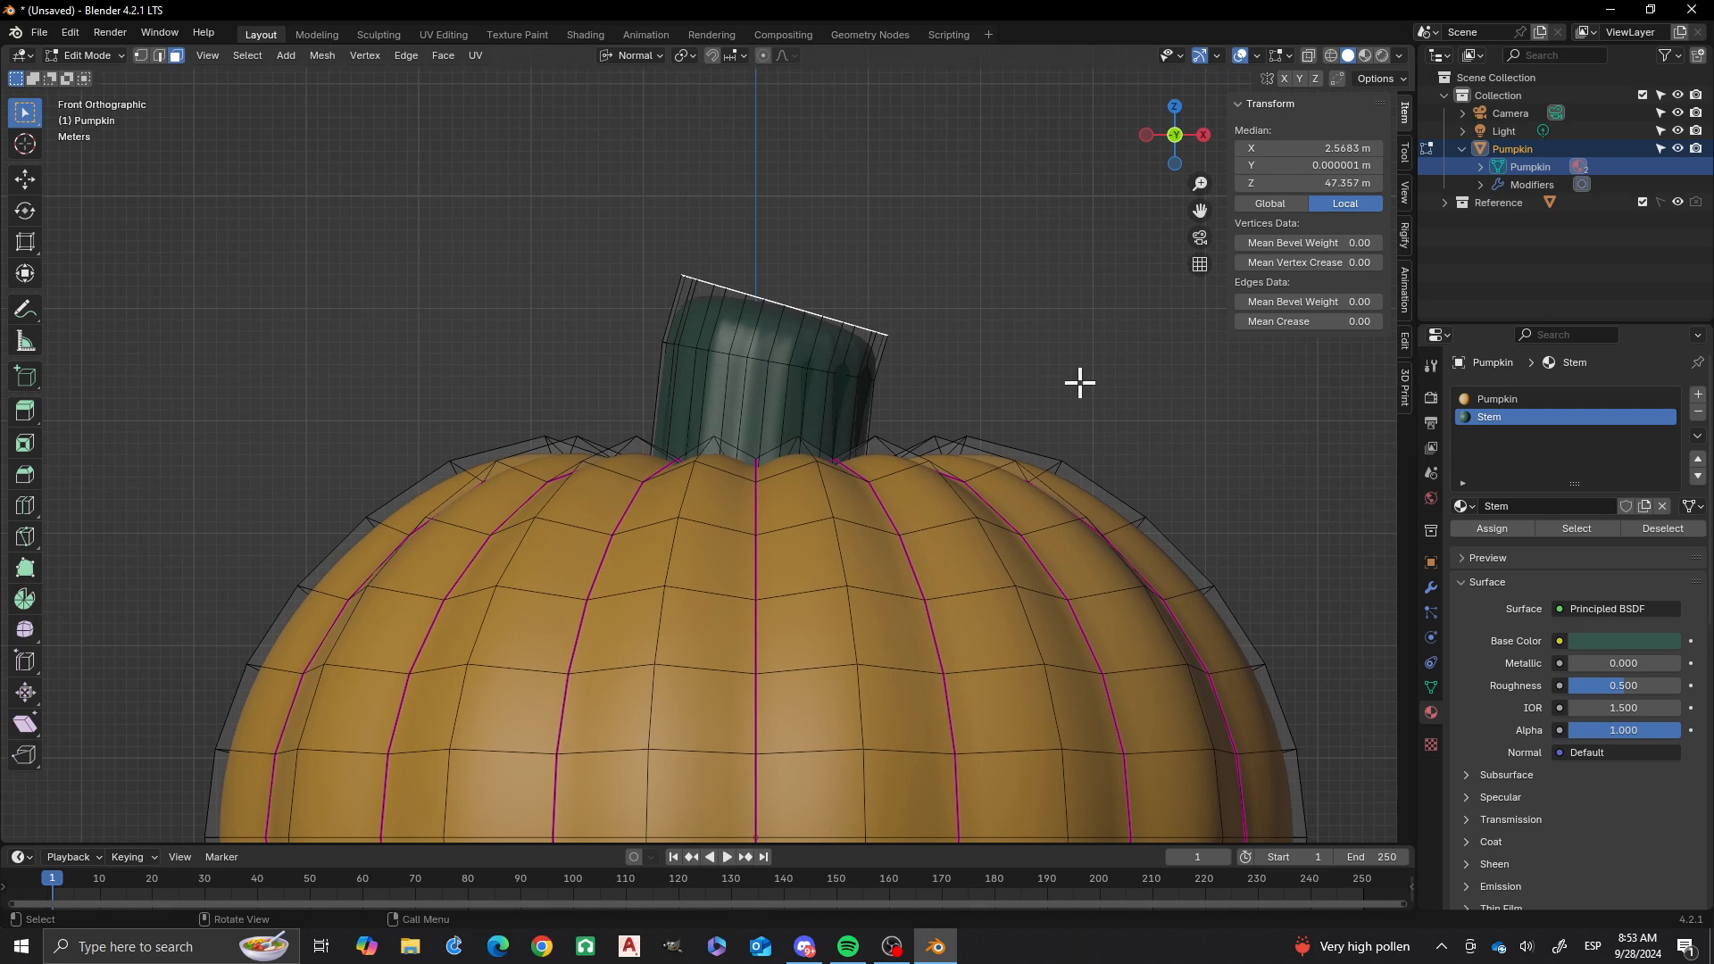
key(s)
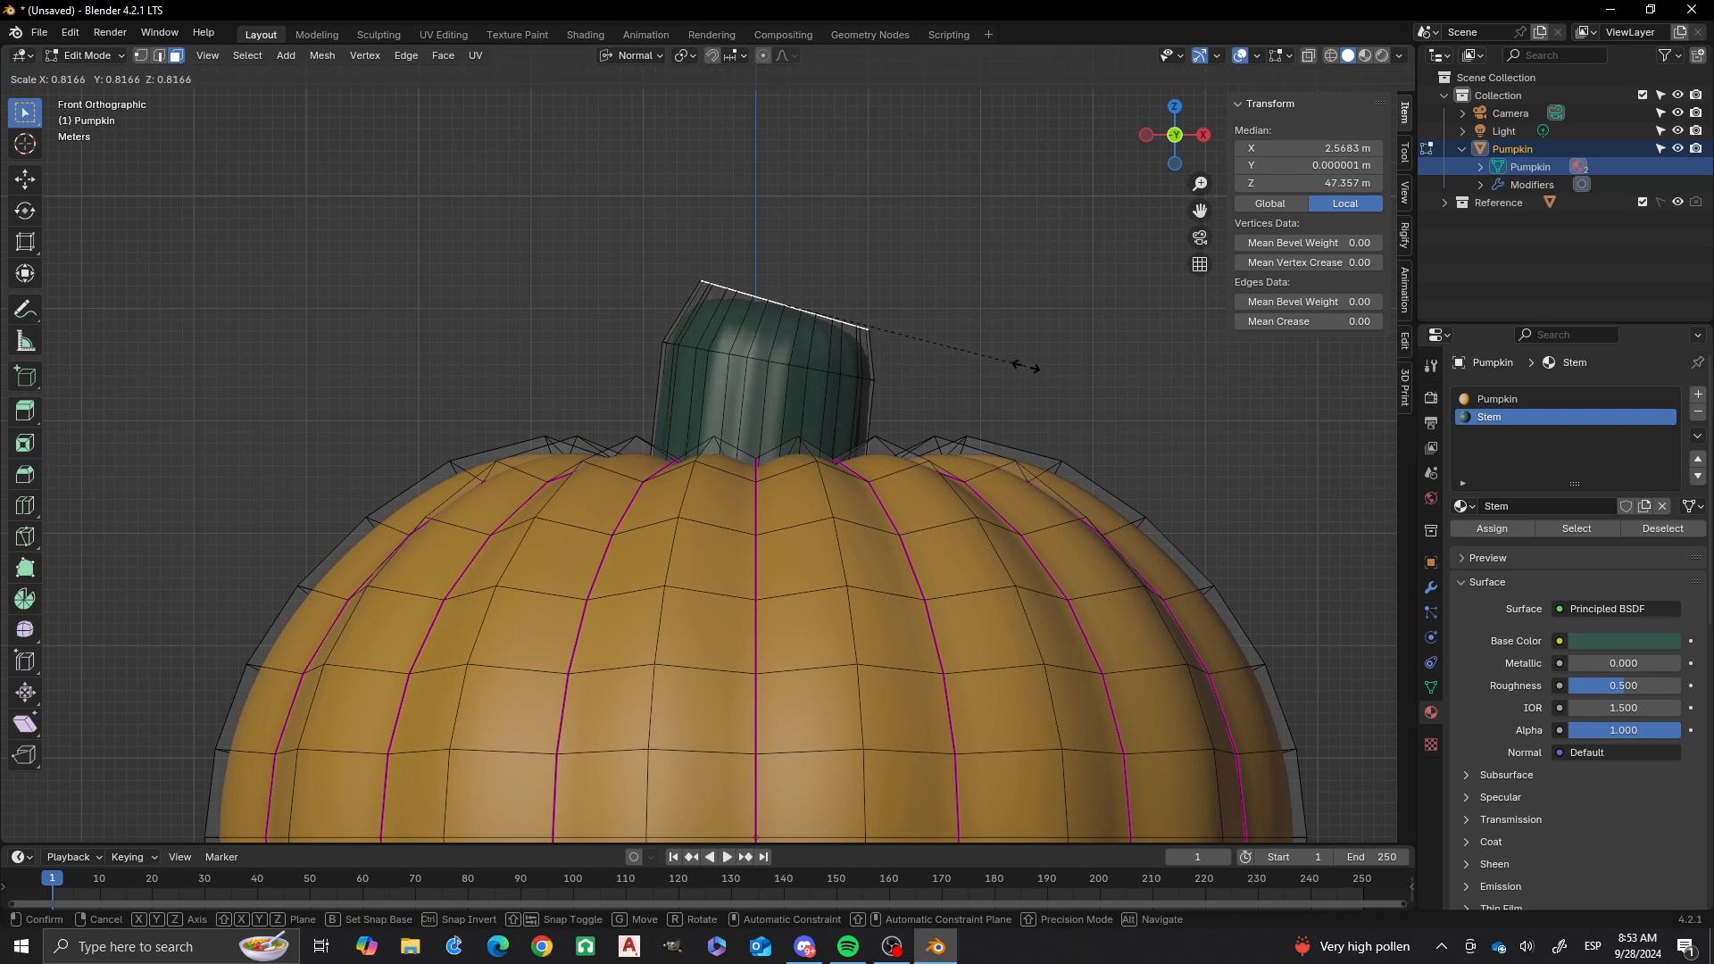
click(1027, 366)
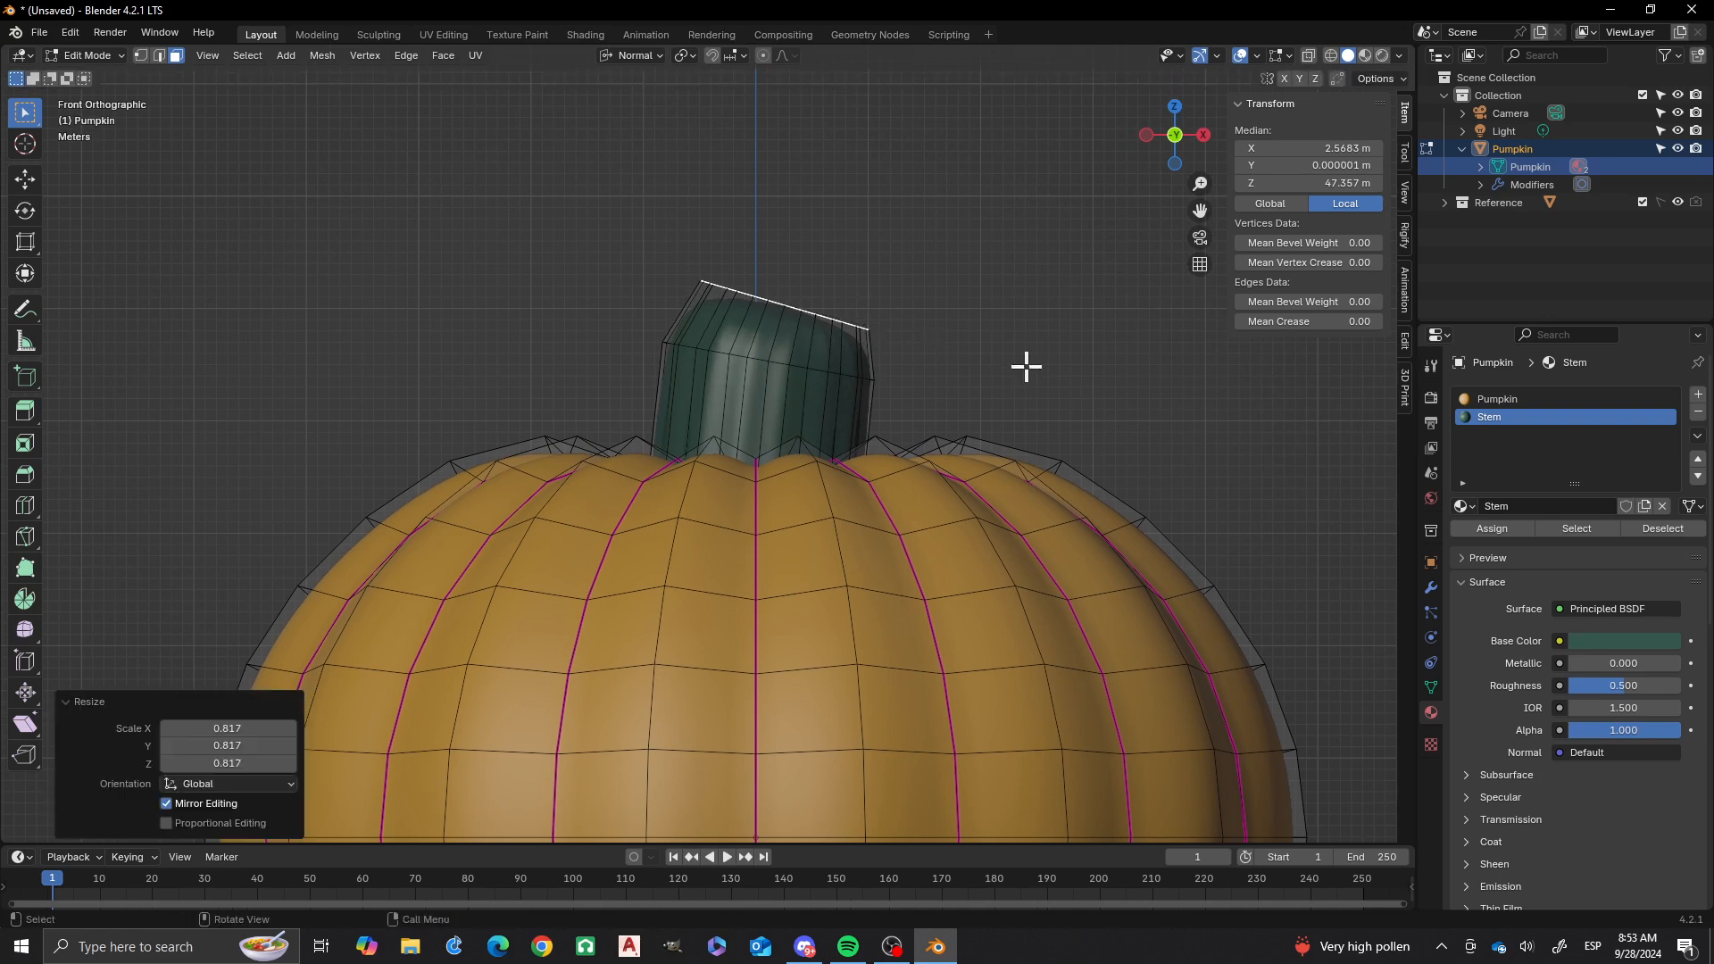
- Extrude the cap again, bending further toward +X, scale it to about 0.658, and deselect it
ctrl+right_click(820, 265)
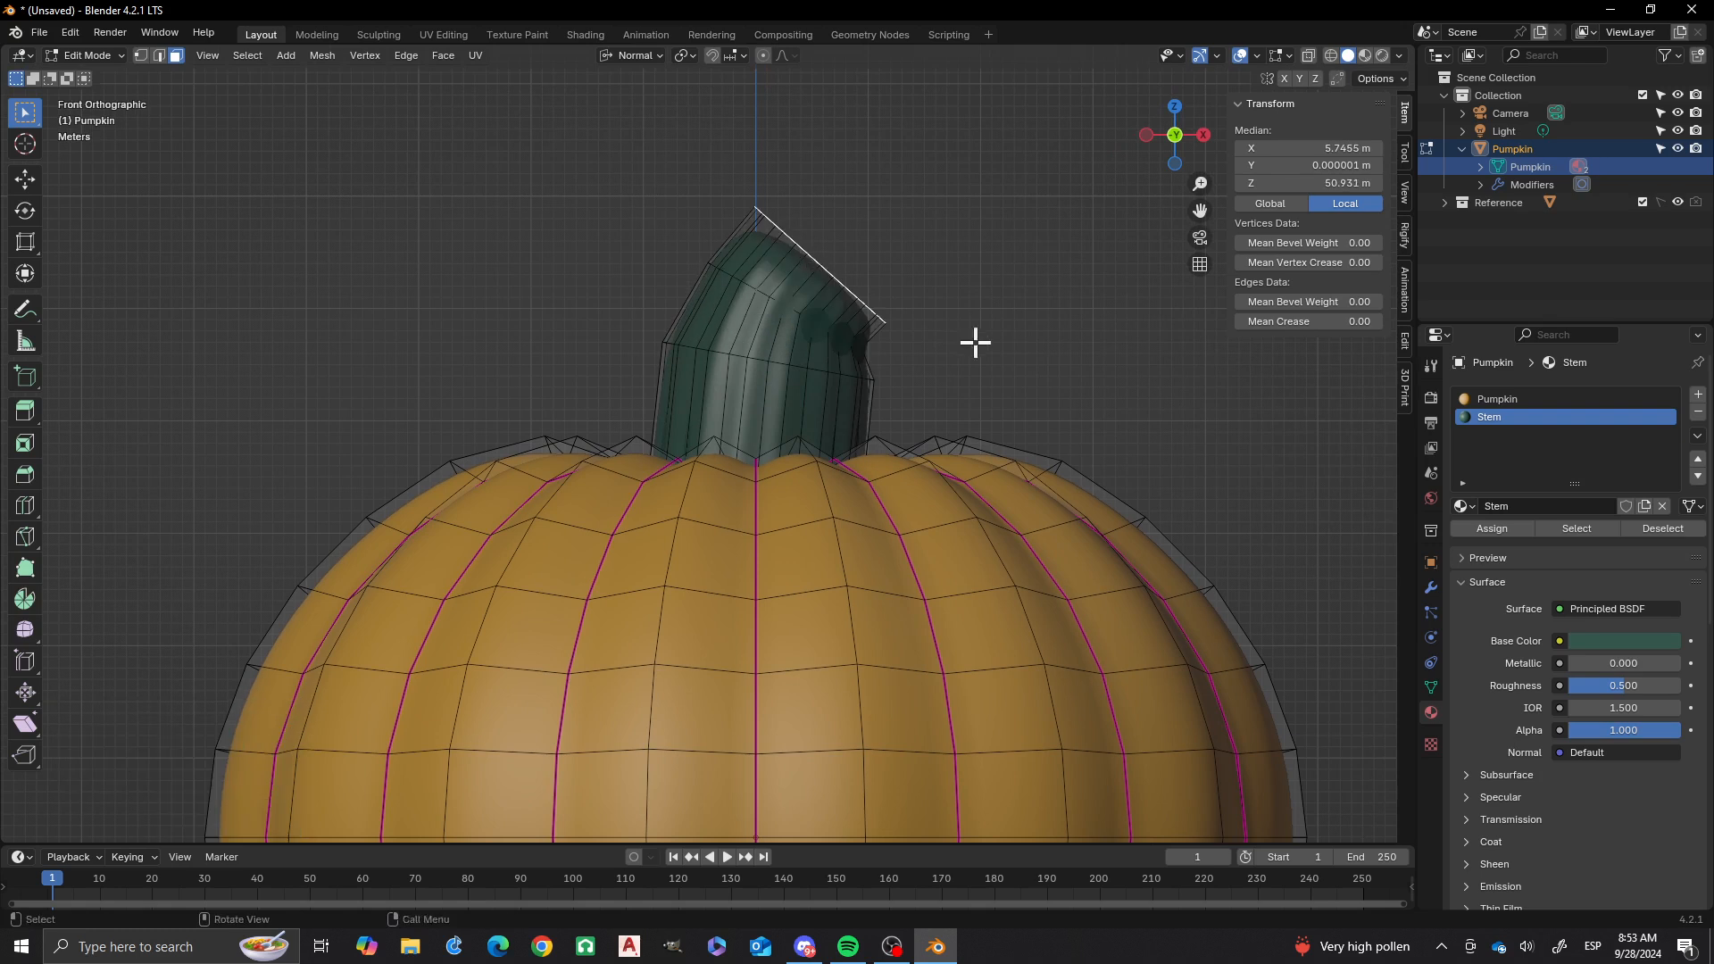
key(s)
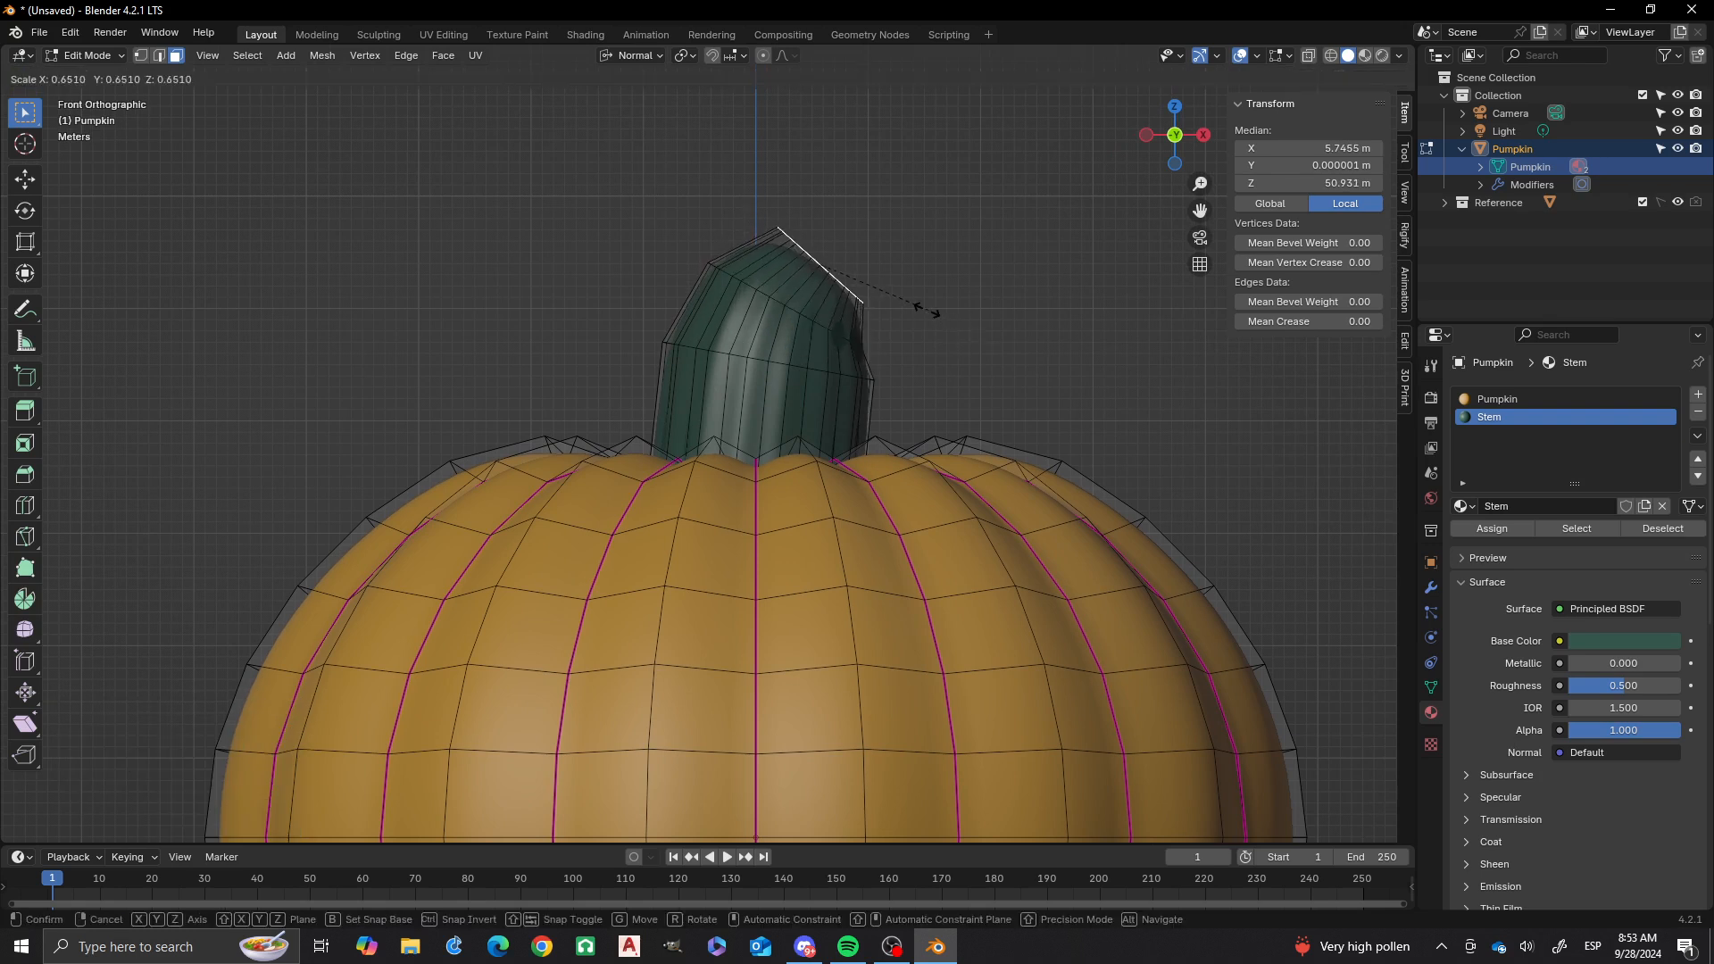
click(926, 306)
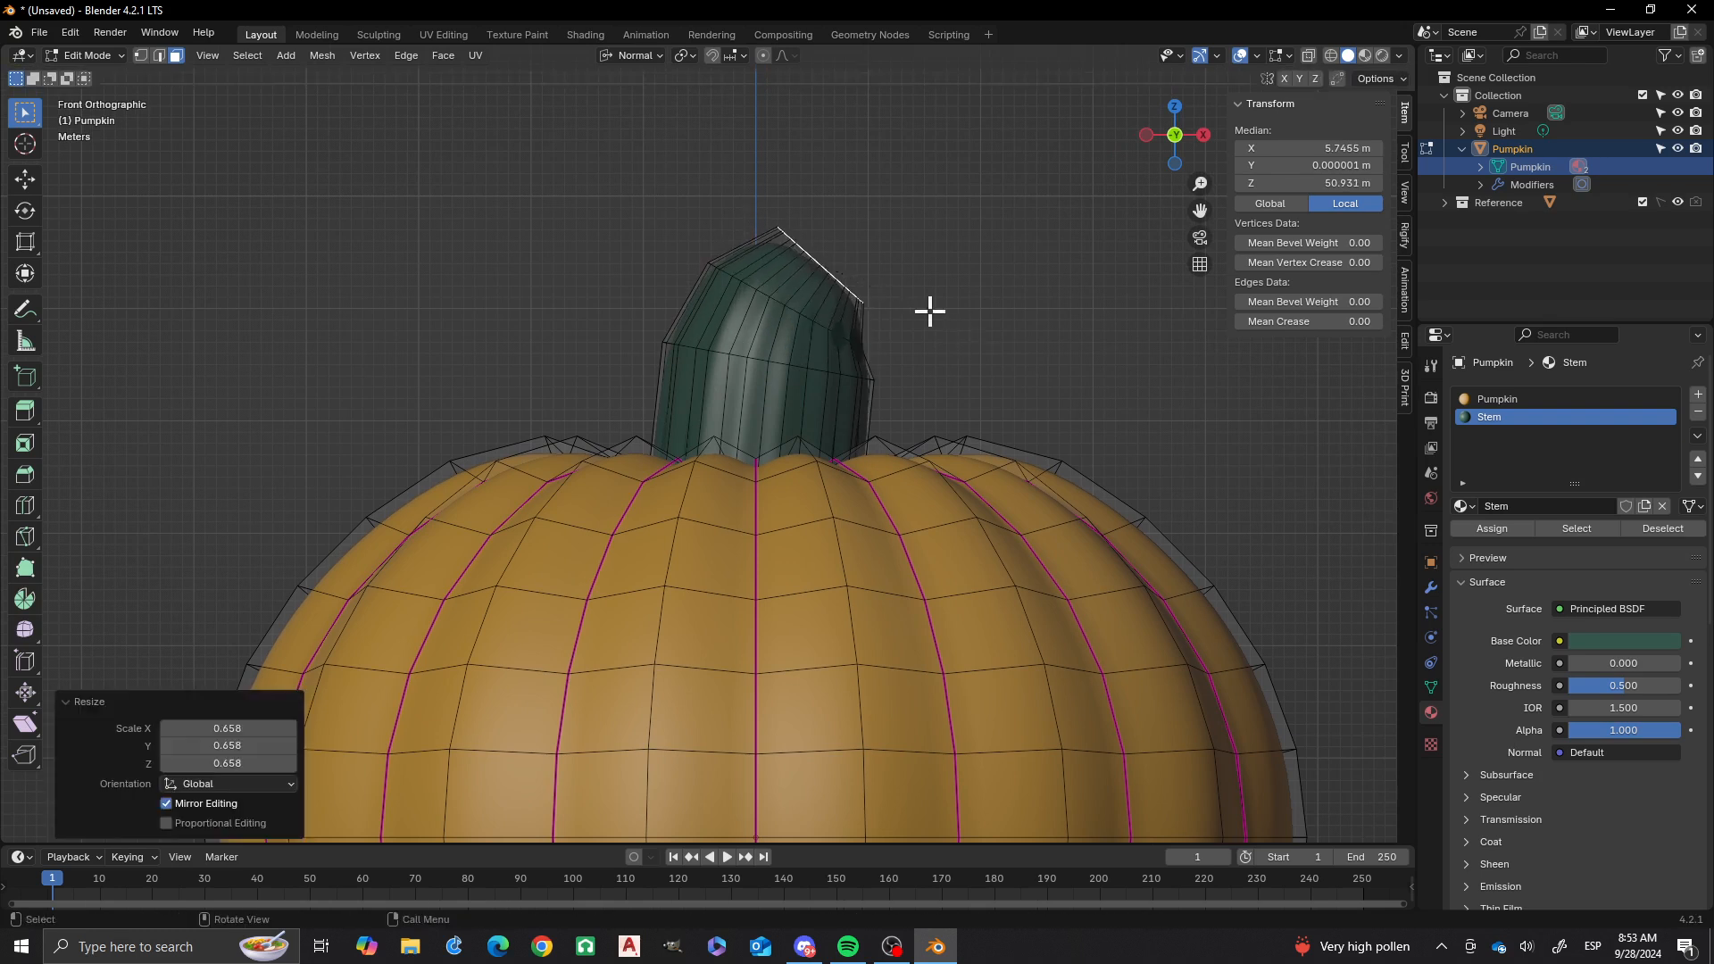
click(577, 245)
- Add one loop cut around the stem's uppermost segment, slide it toward the tip with a factor of -0.9, and deselect it
scroll(788, 270, up, 3)
shift+middle_drag(788, 271, 678, 357)
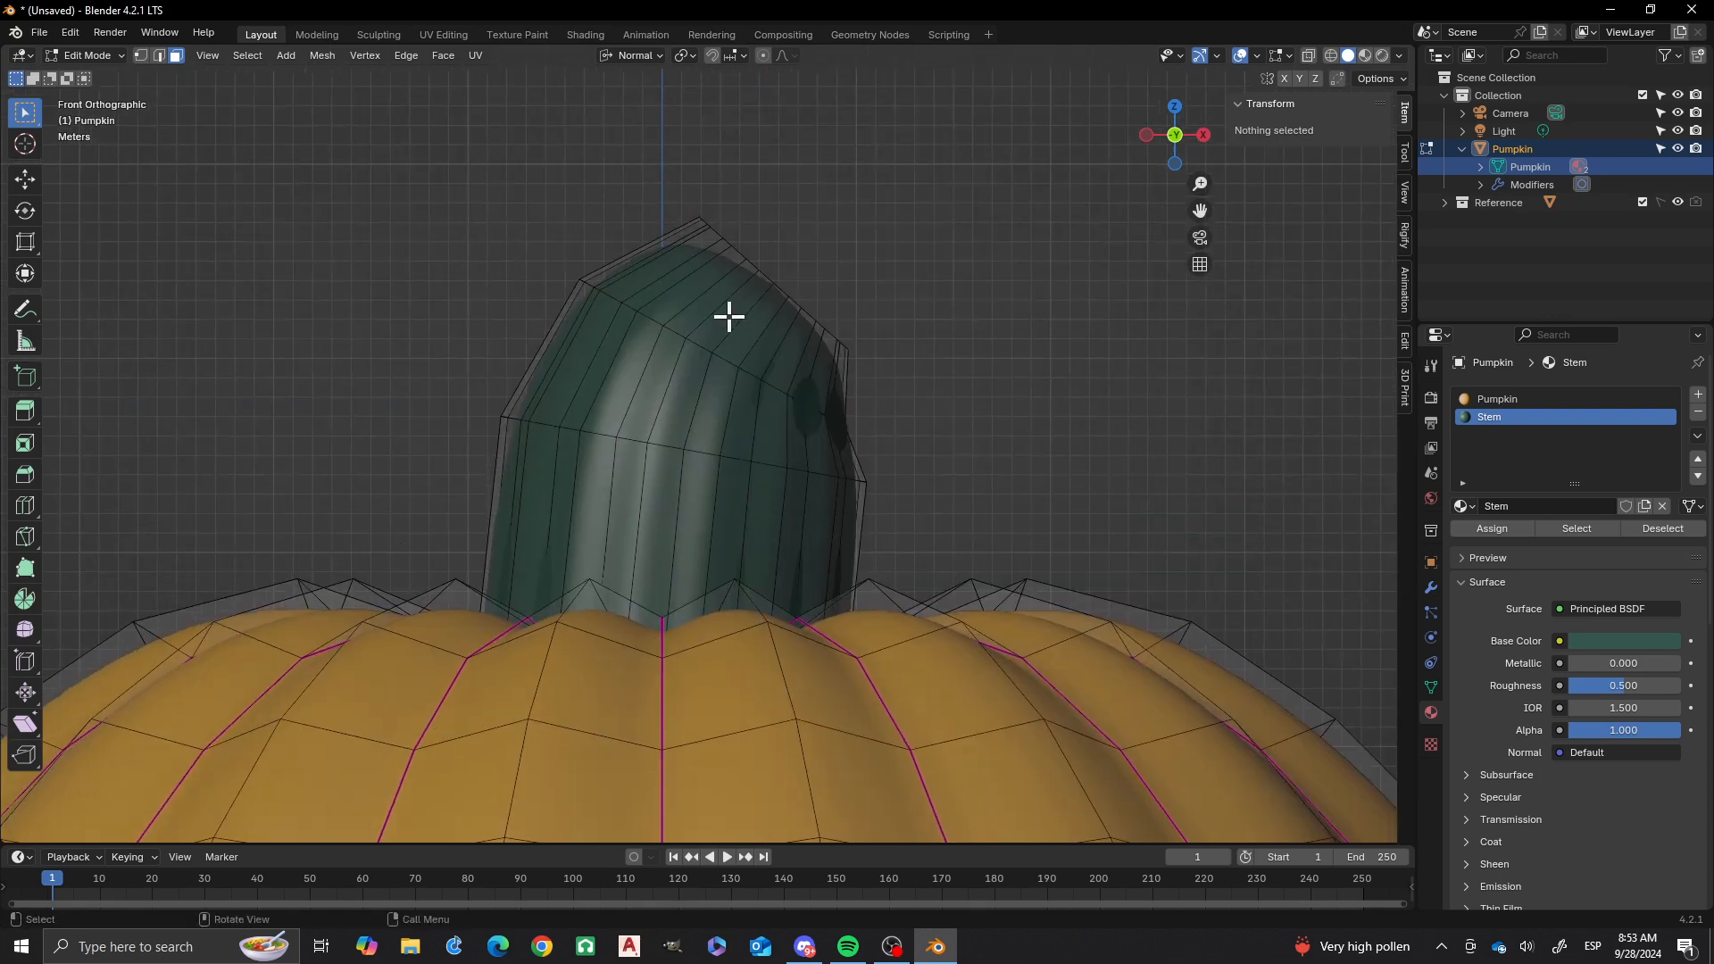
key(ctrl+r)
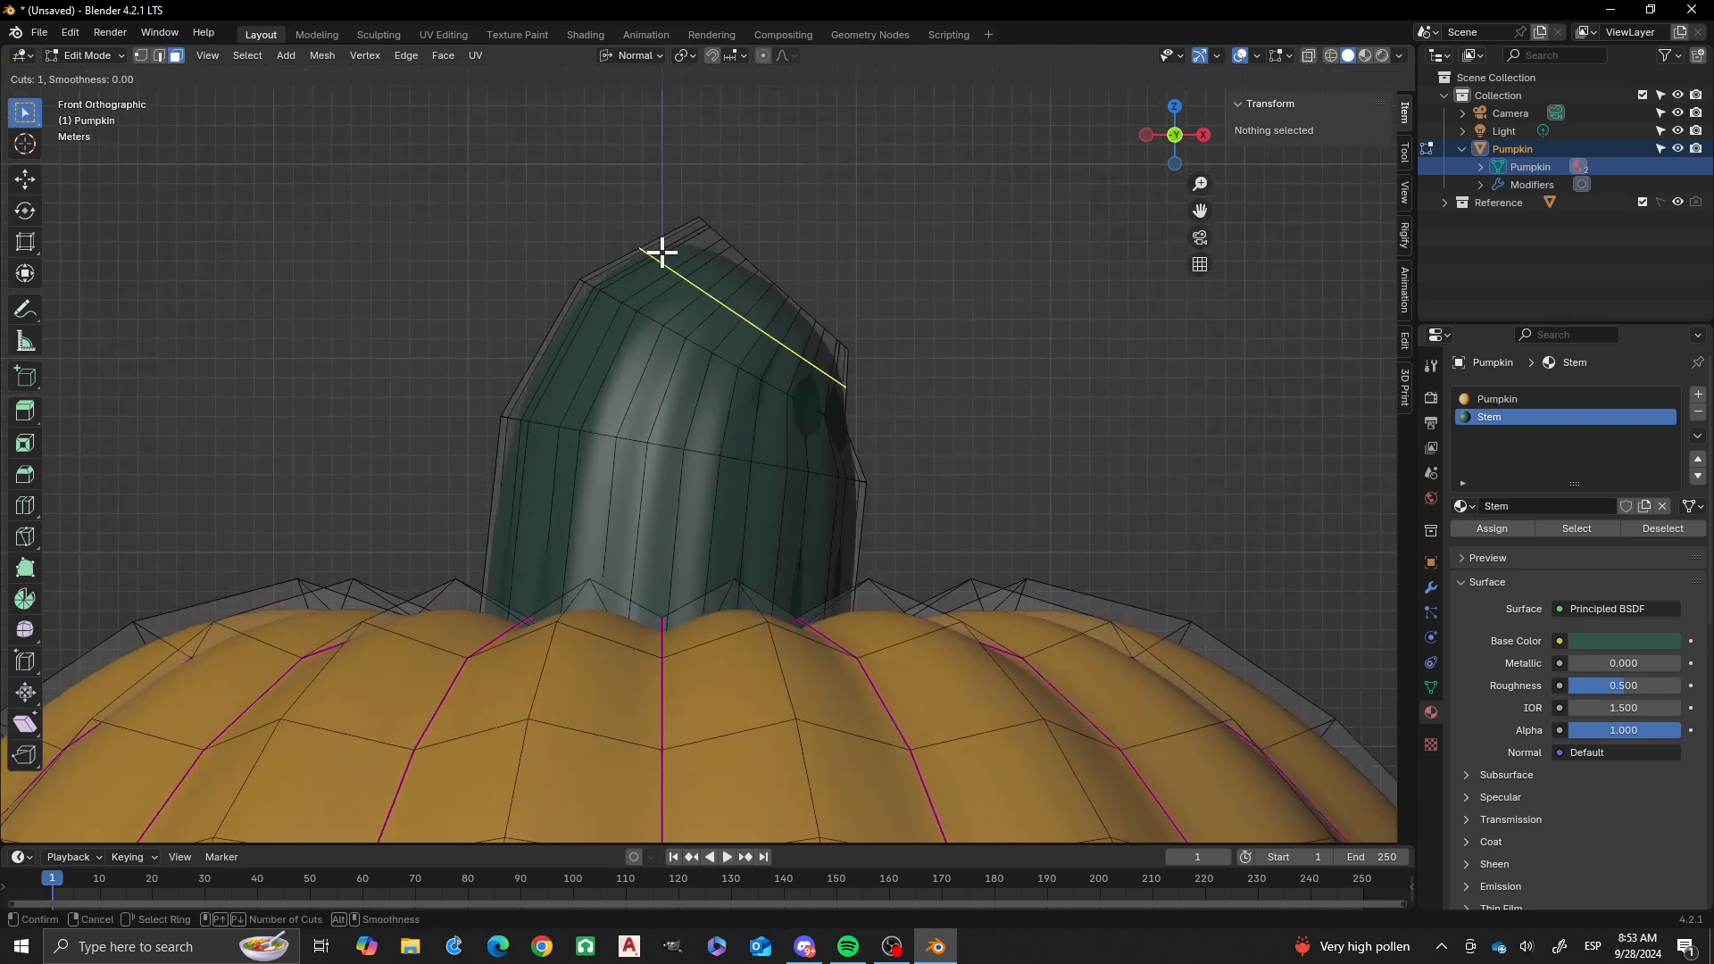
click(661, 253)
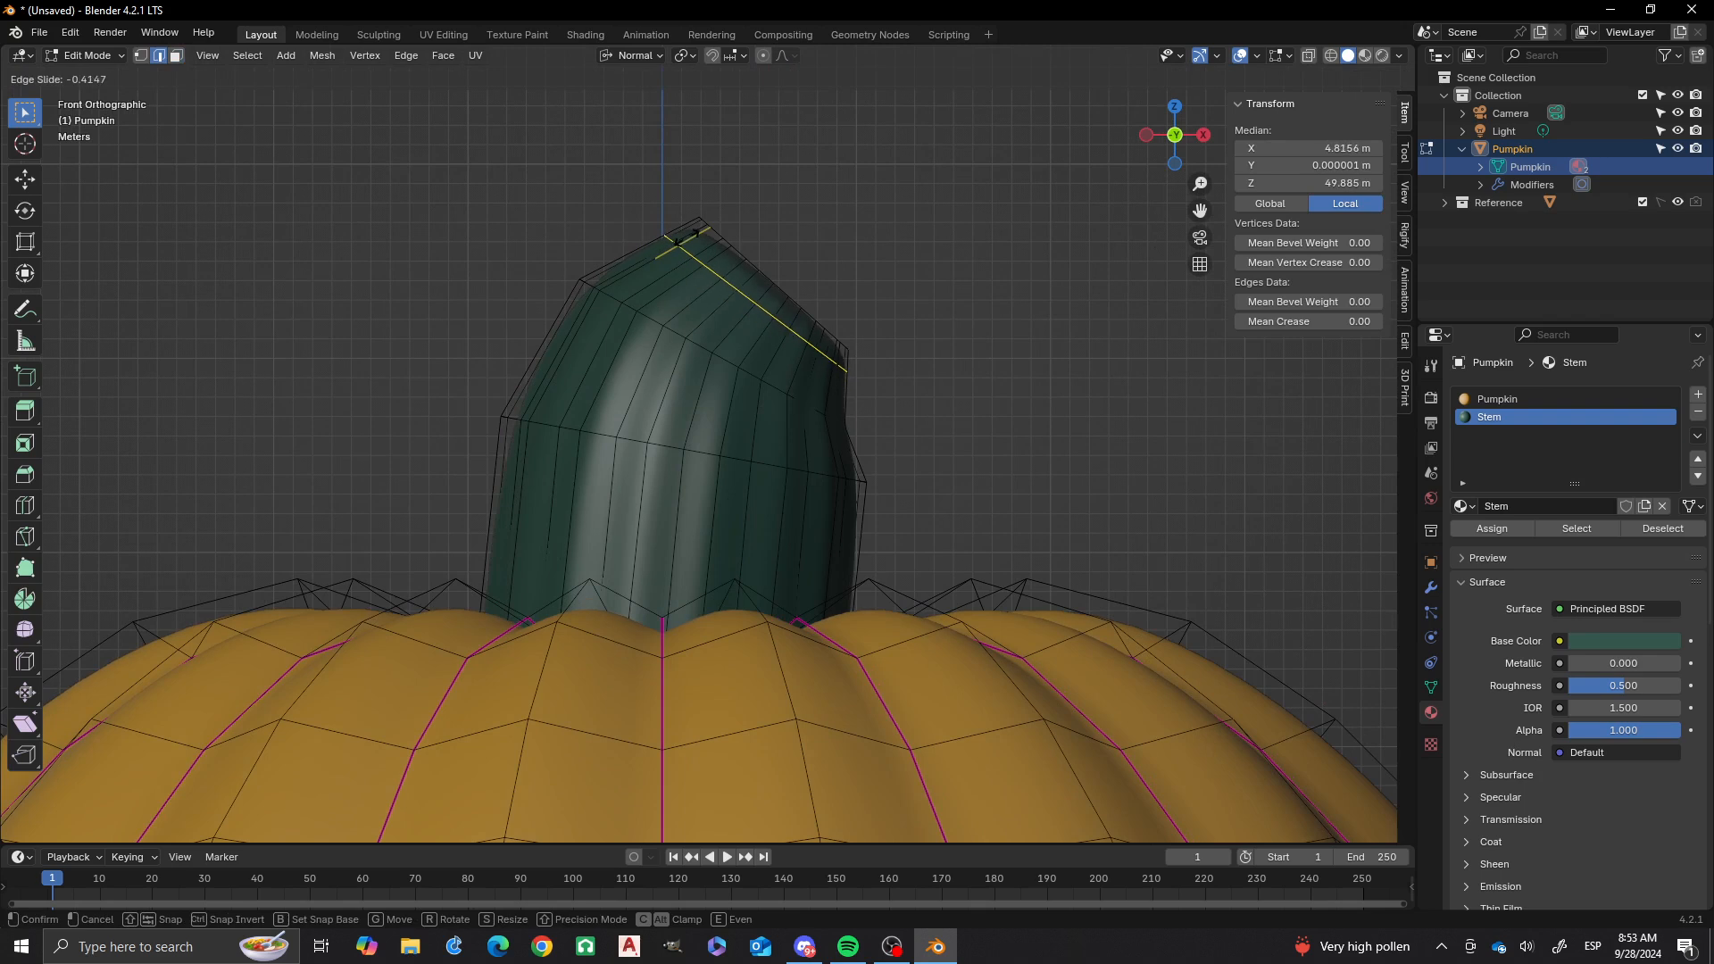
click(695, 232)
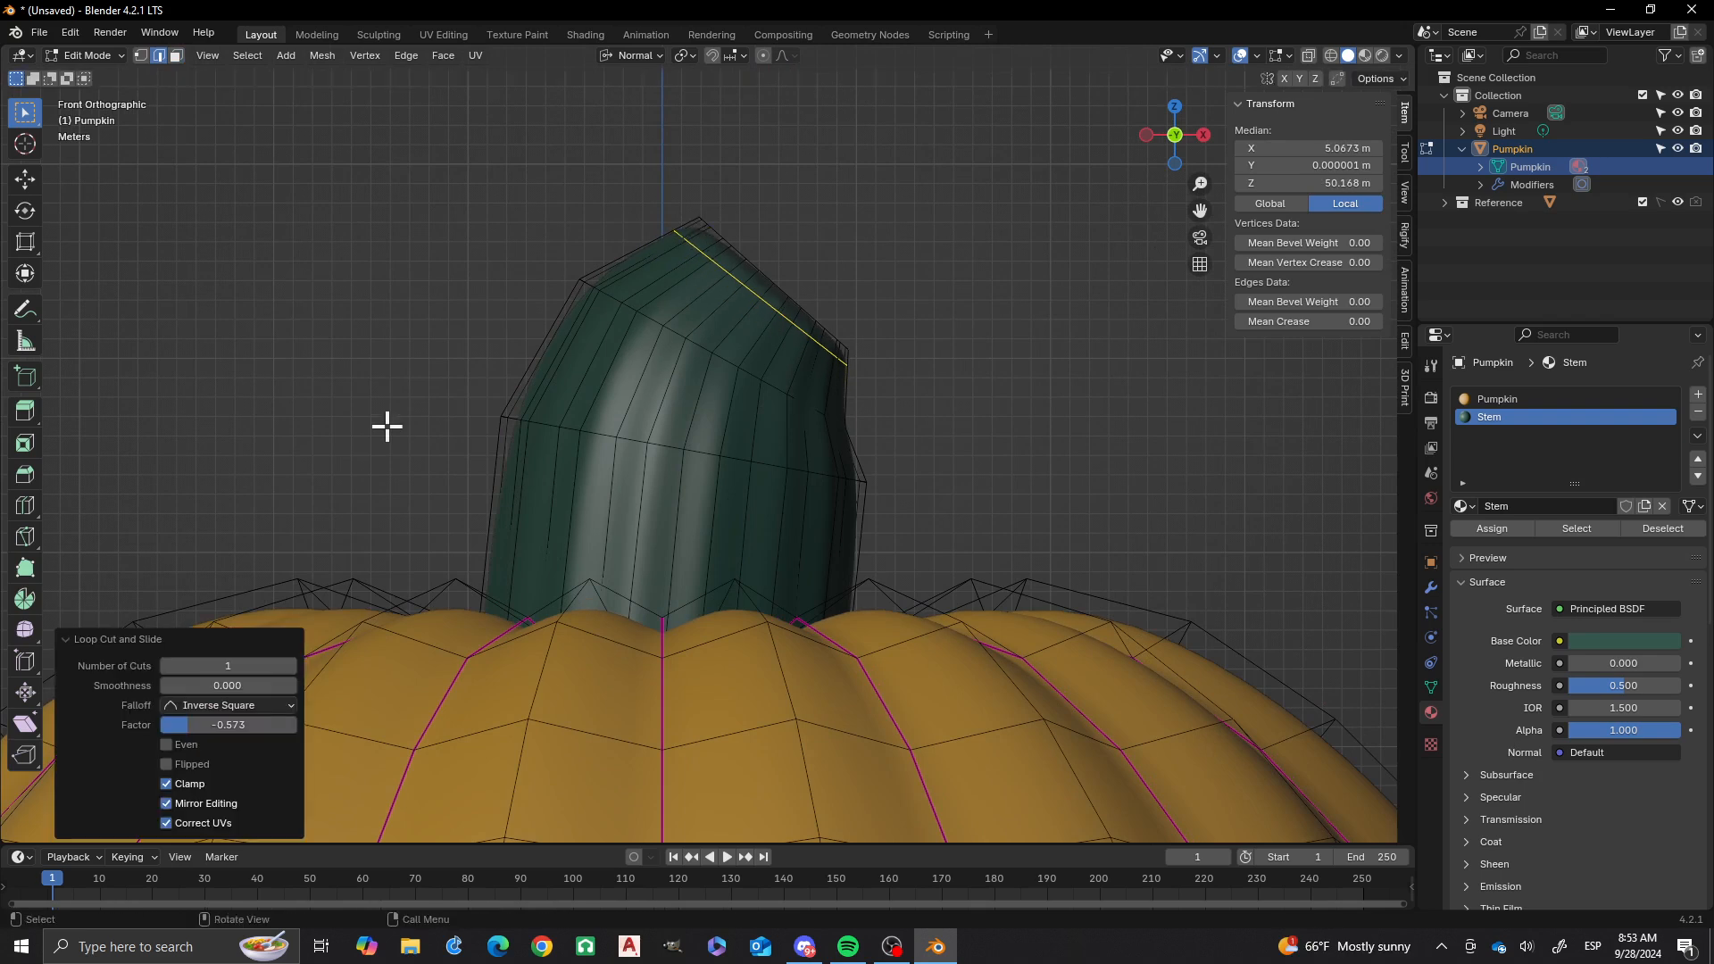
click(236, 723)
text(-.9)
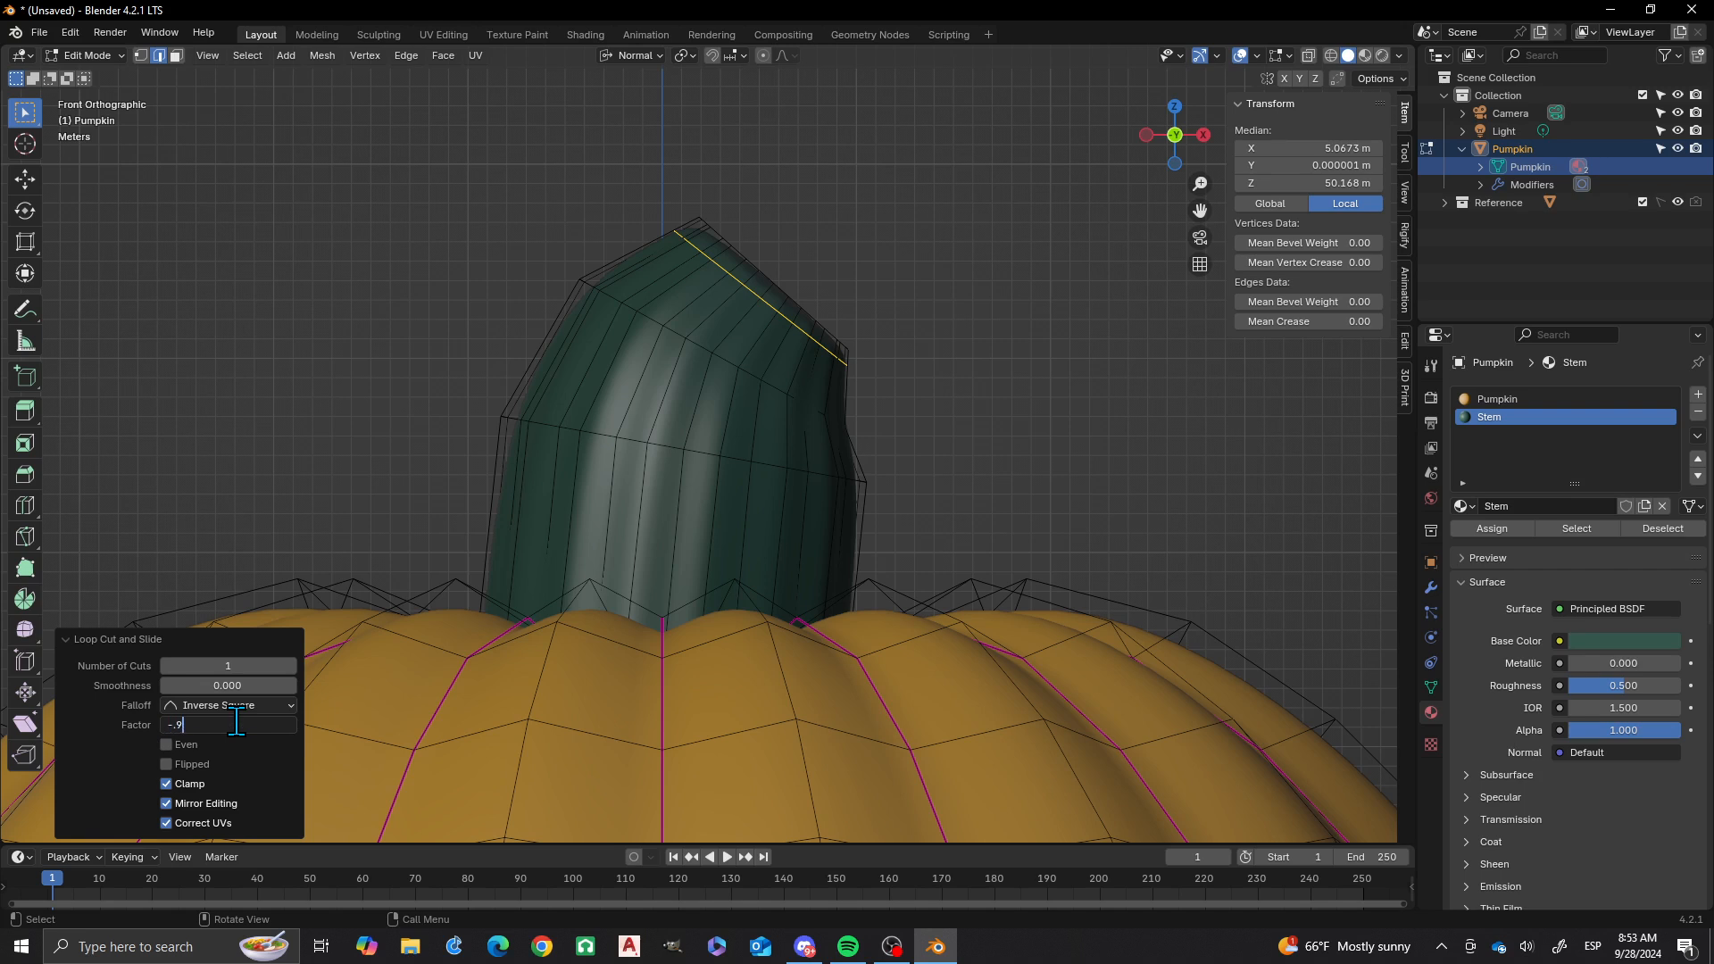
key(Return)
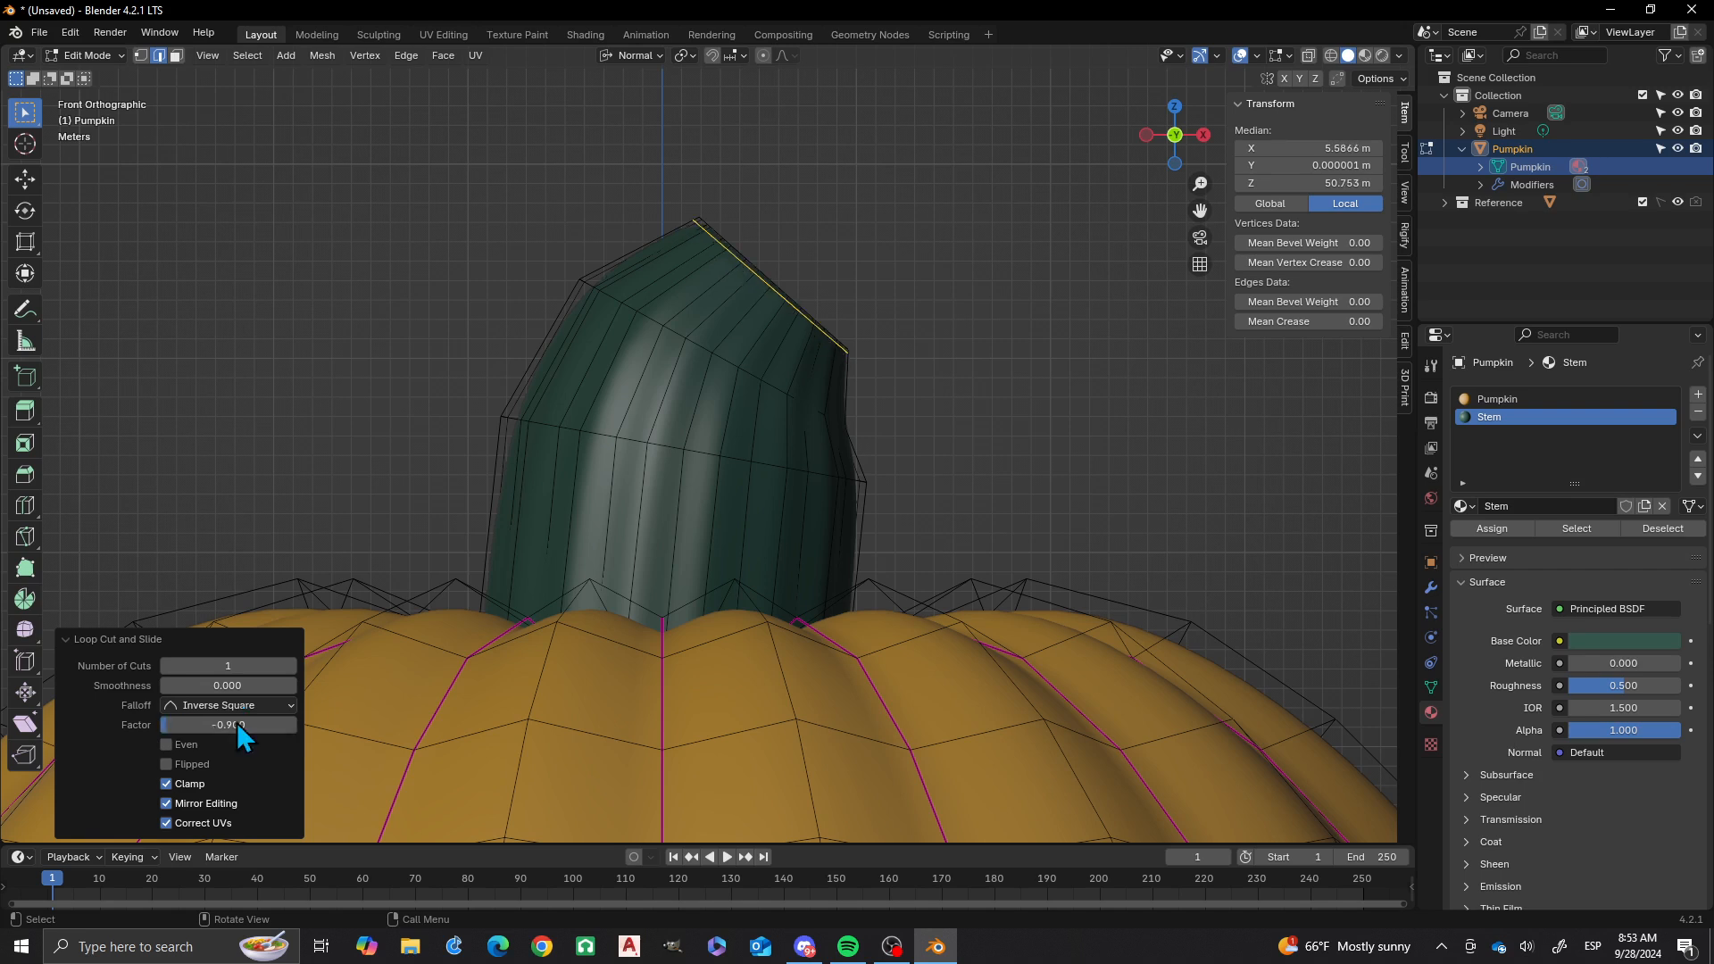
click(312, 375)
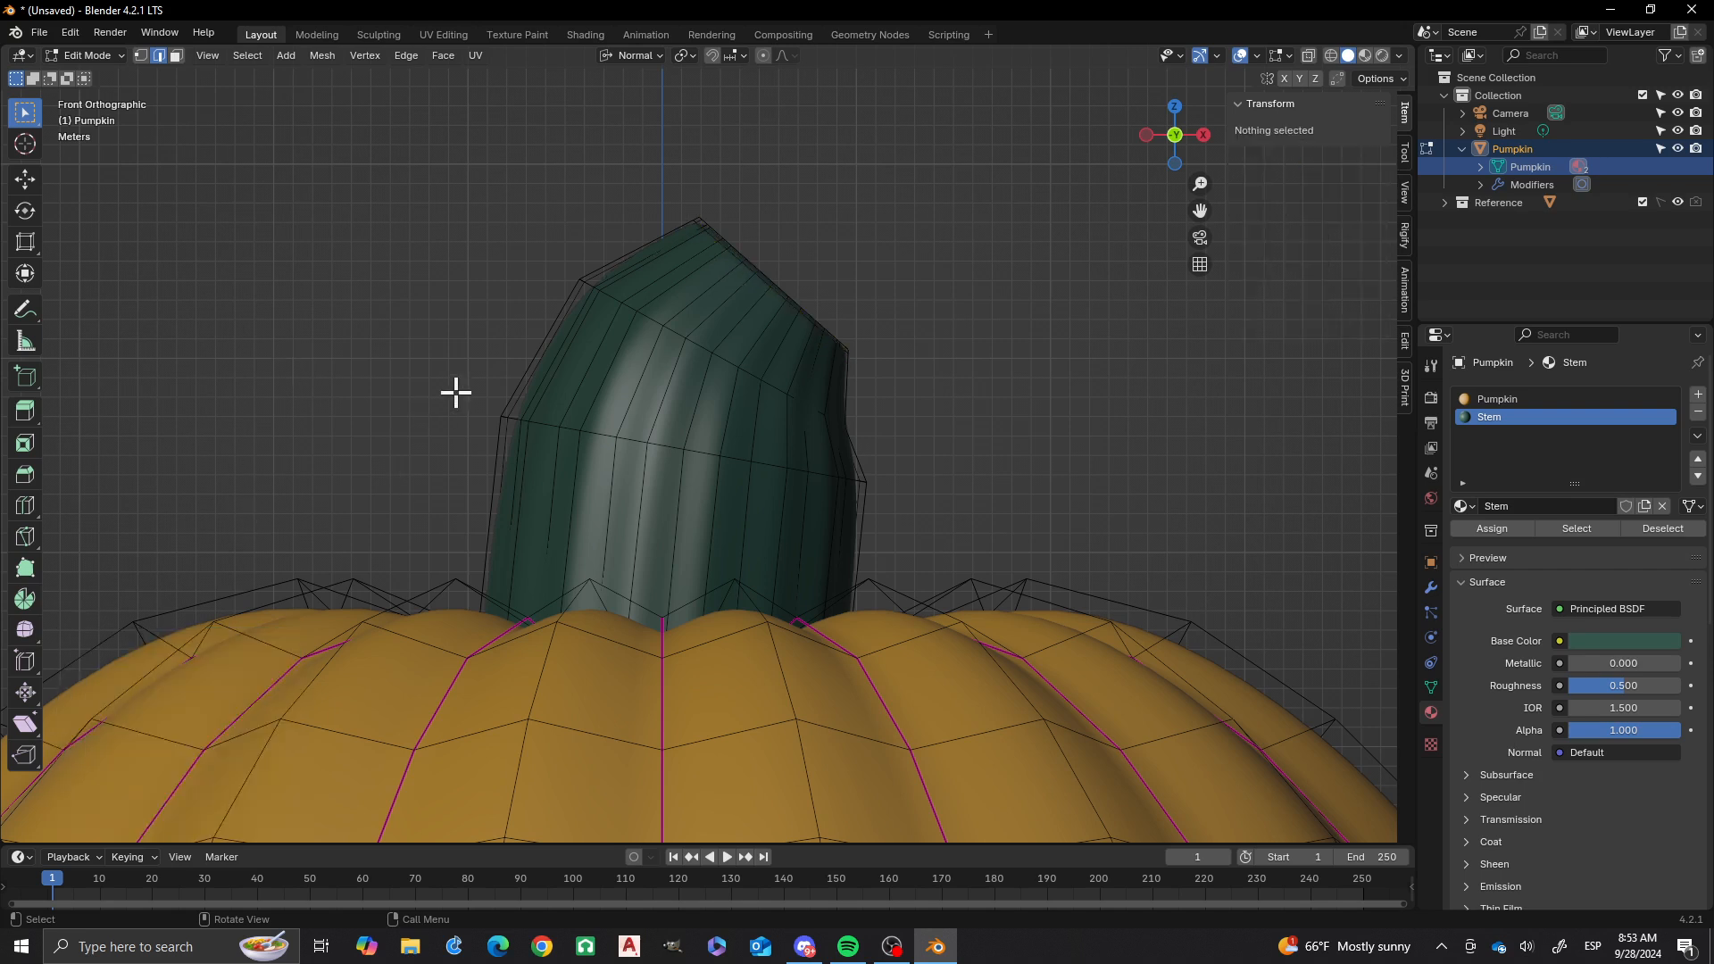
- Switch the pumpkin to Sculpt Mode and choose the Grab brush for shaping the stem
scroll(484, 335, down, 5)
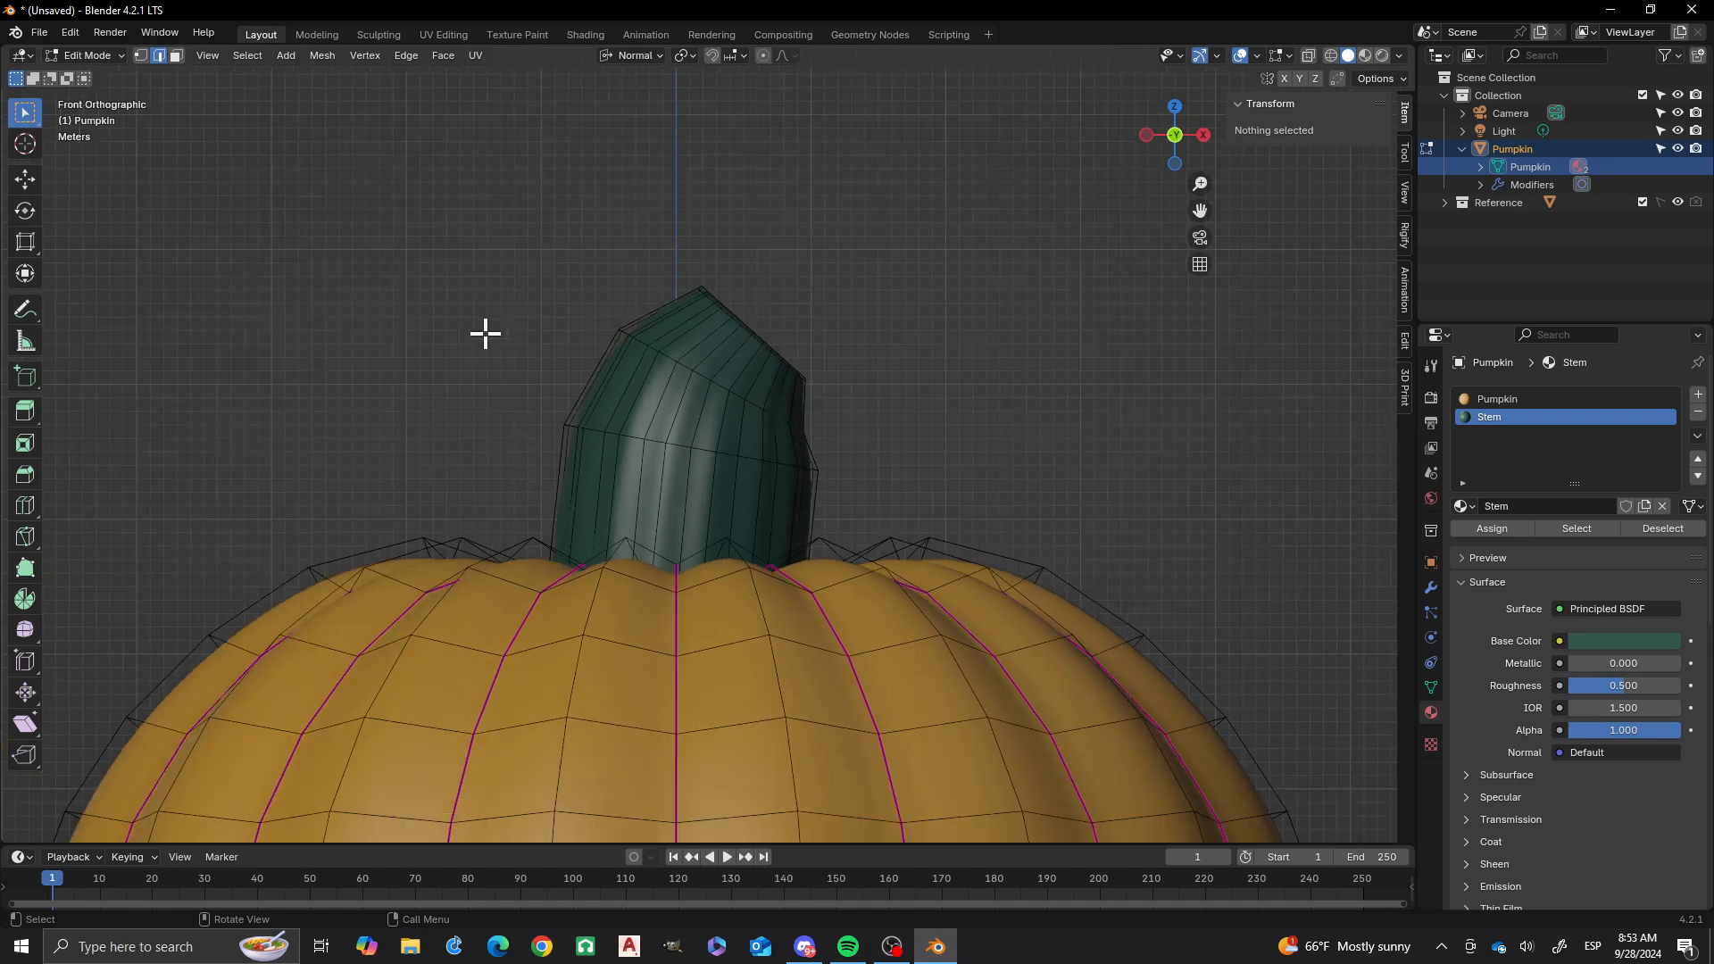
scroll(780, 497, down, 3)
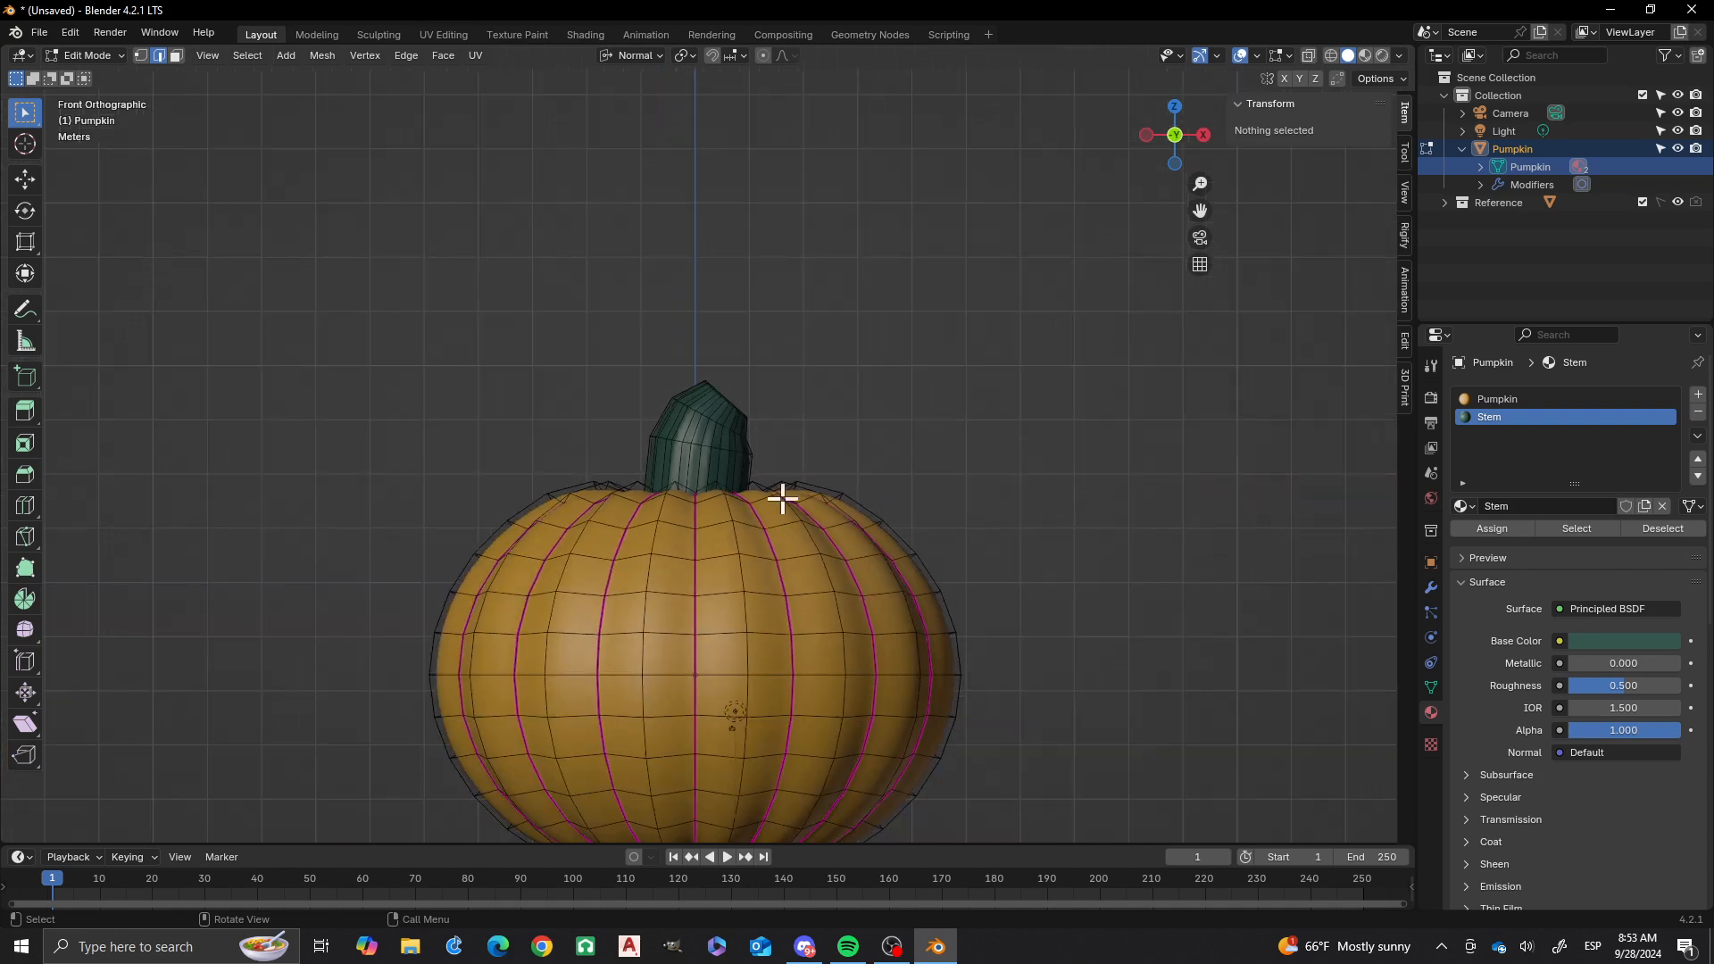
middle_drag(780, 498, 735, 508)
scroll(777, 598, up, 2)
middle_drag(779, 598, 757, 508)
scroll(669, 482, down, 2)
key(ctrl+Tab)
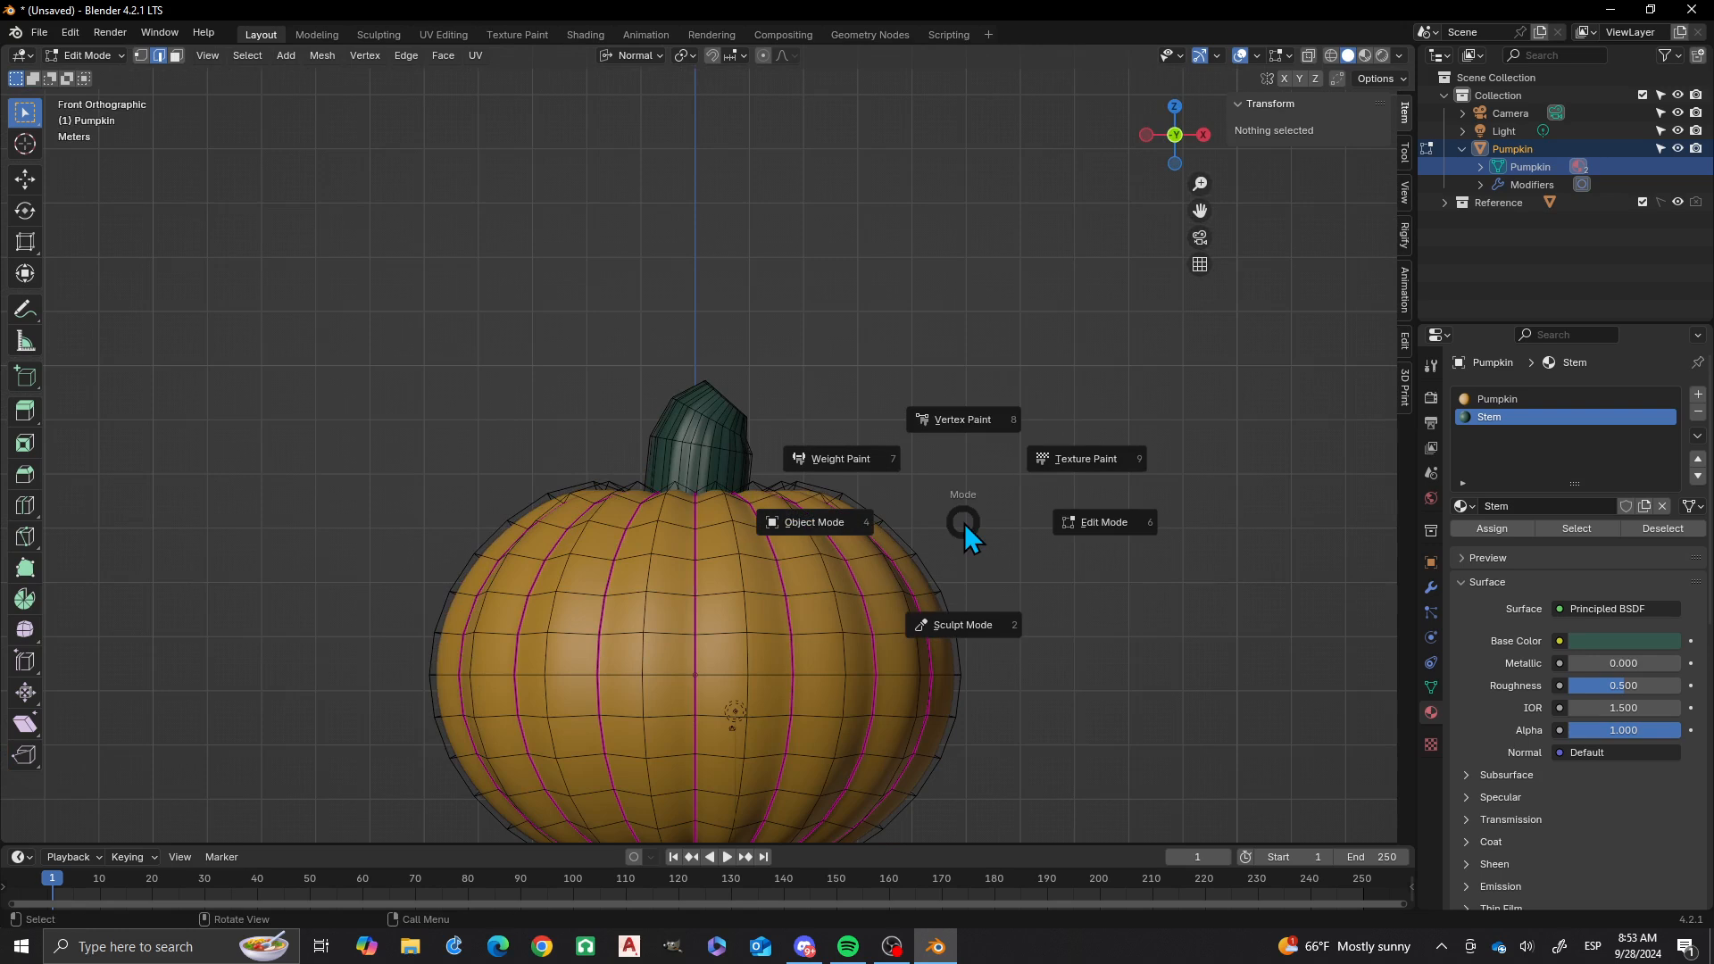
click(971, 622)
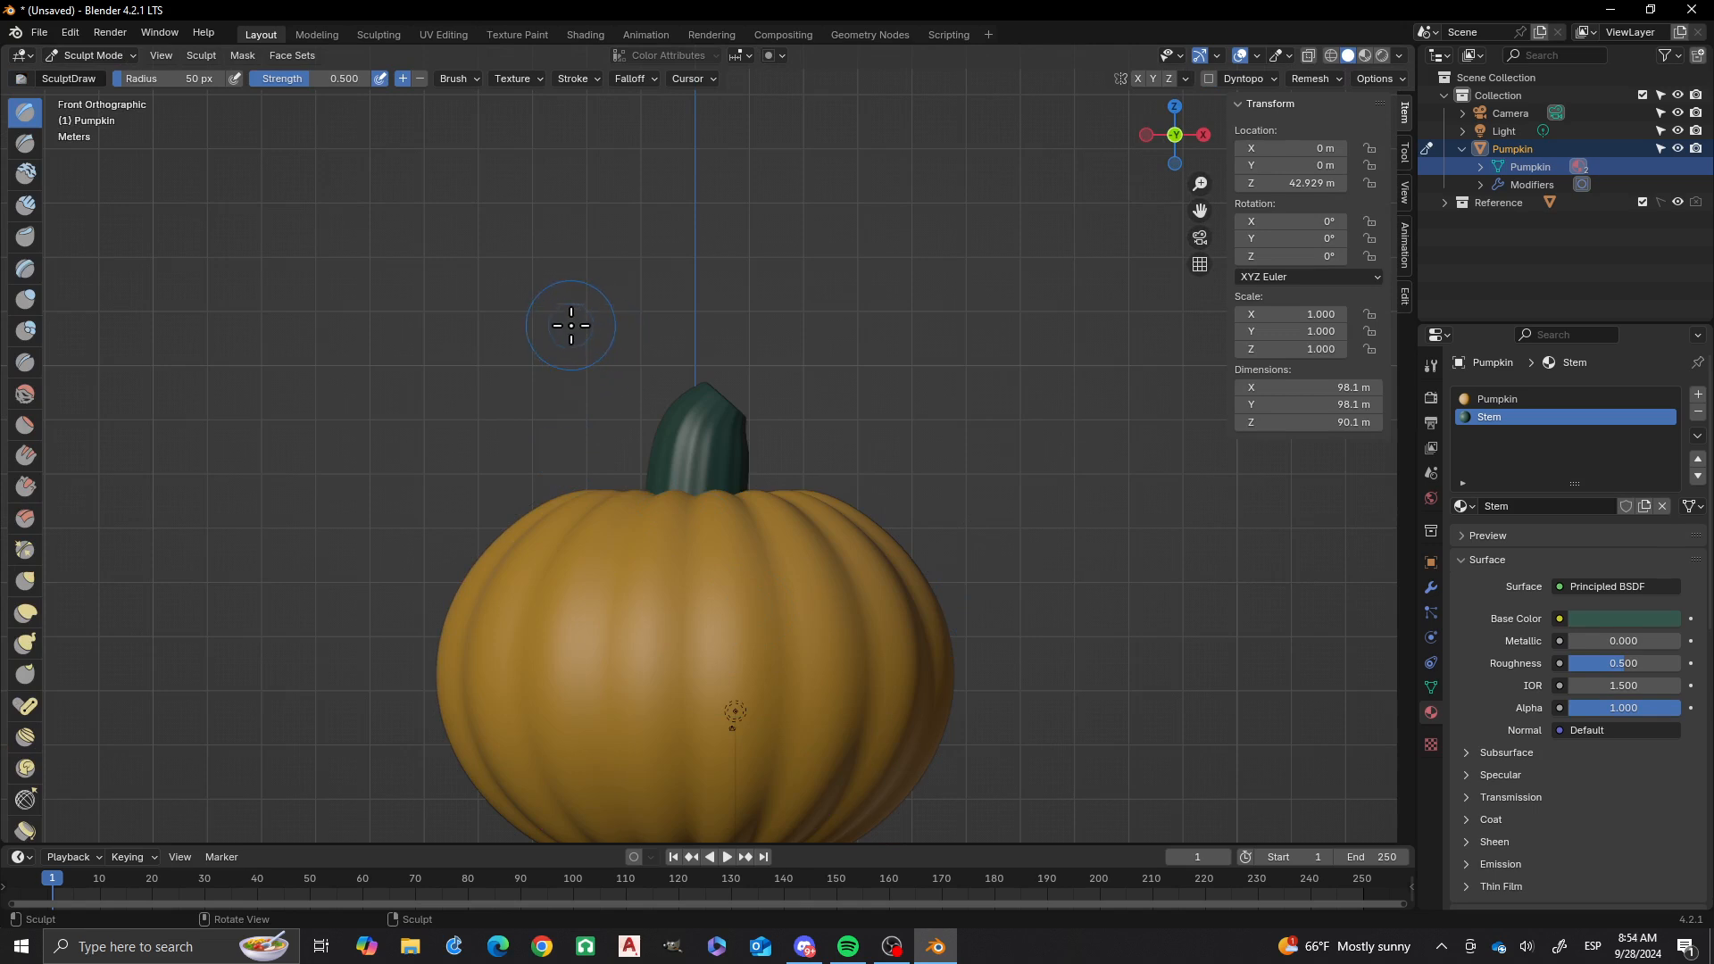
scroll(571, 325, down, 1)
key(g)
scroll(618, 408, up, 2)
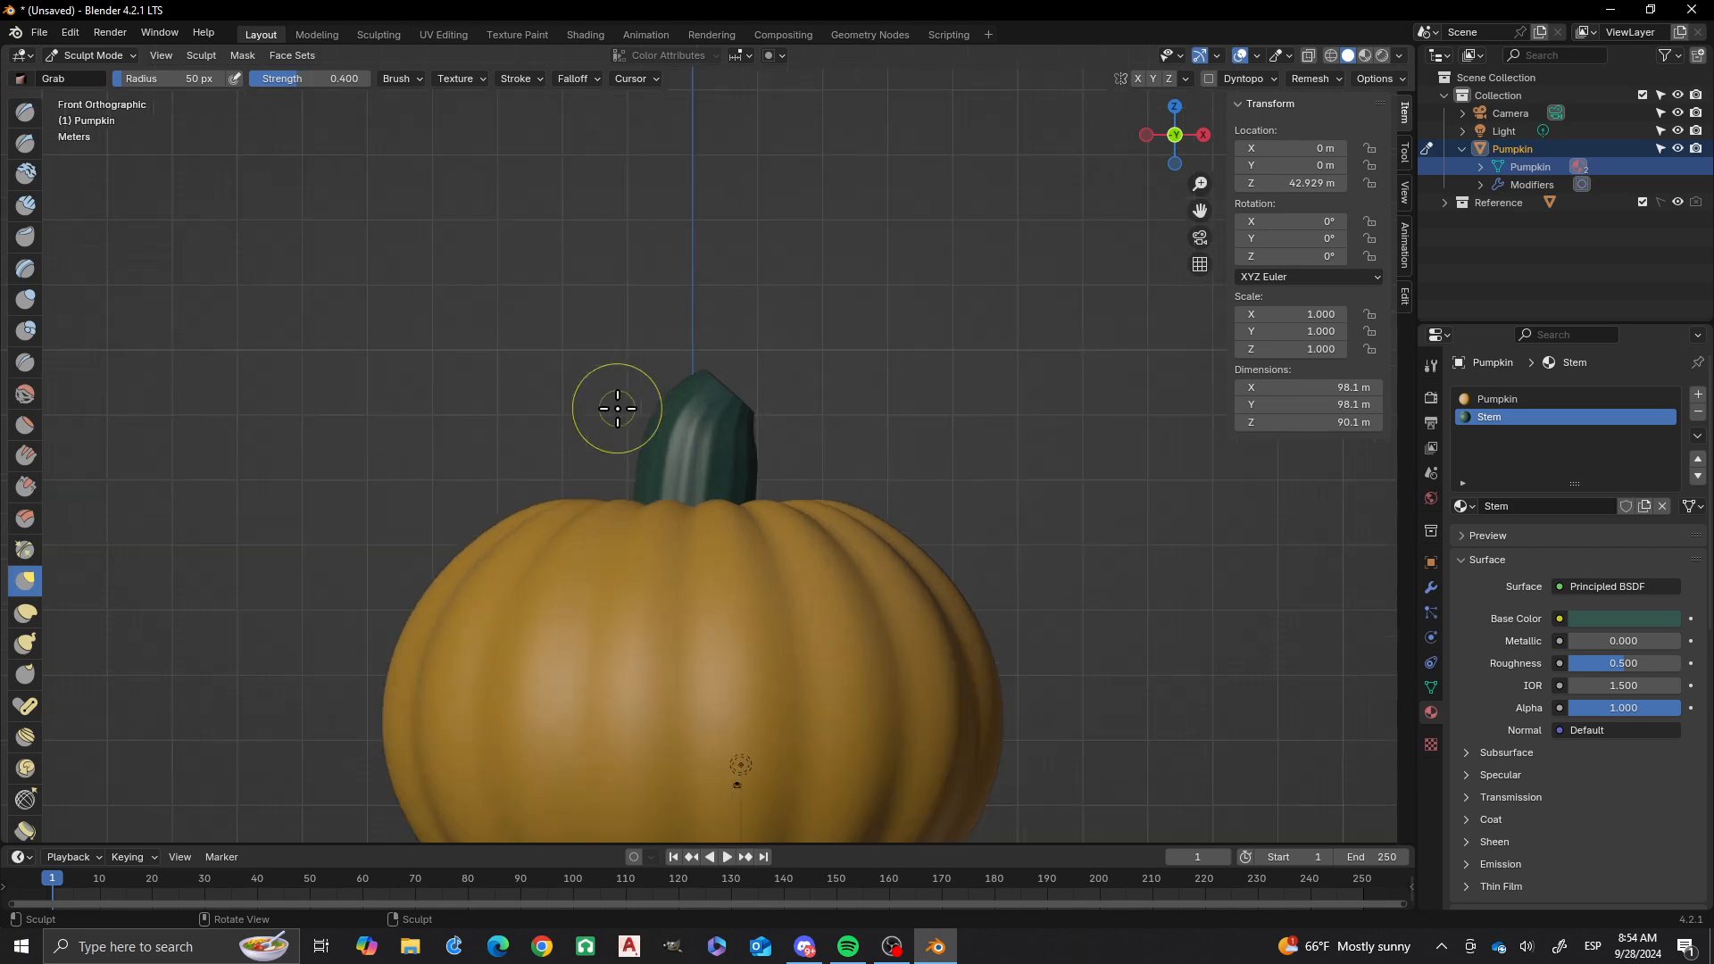
scroll(715, 390, up, 1)
scroll(638, 348, up, 1)
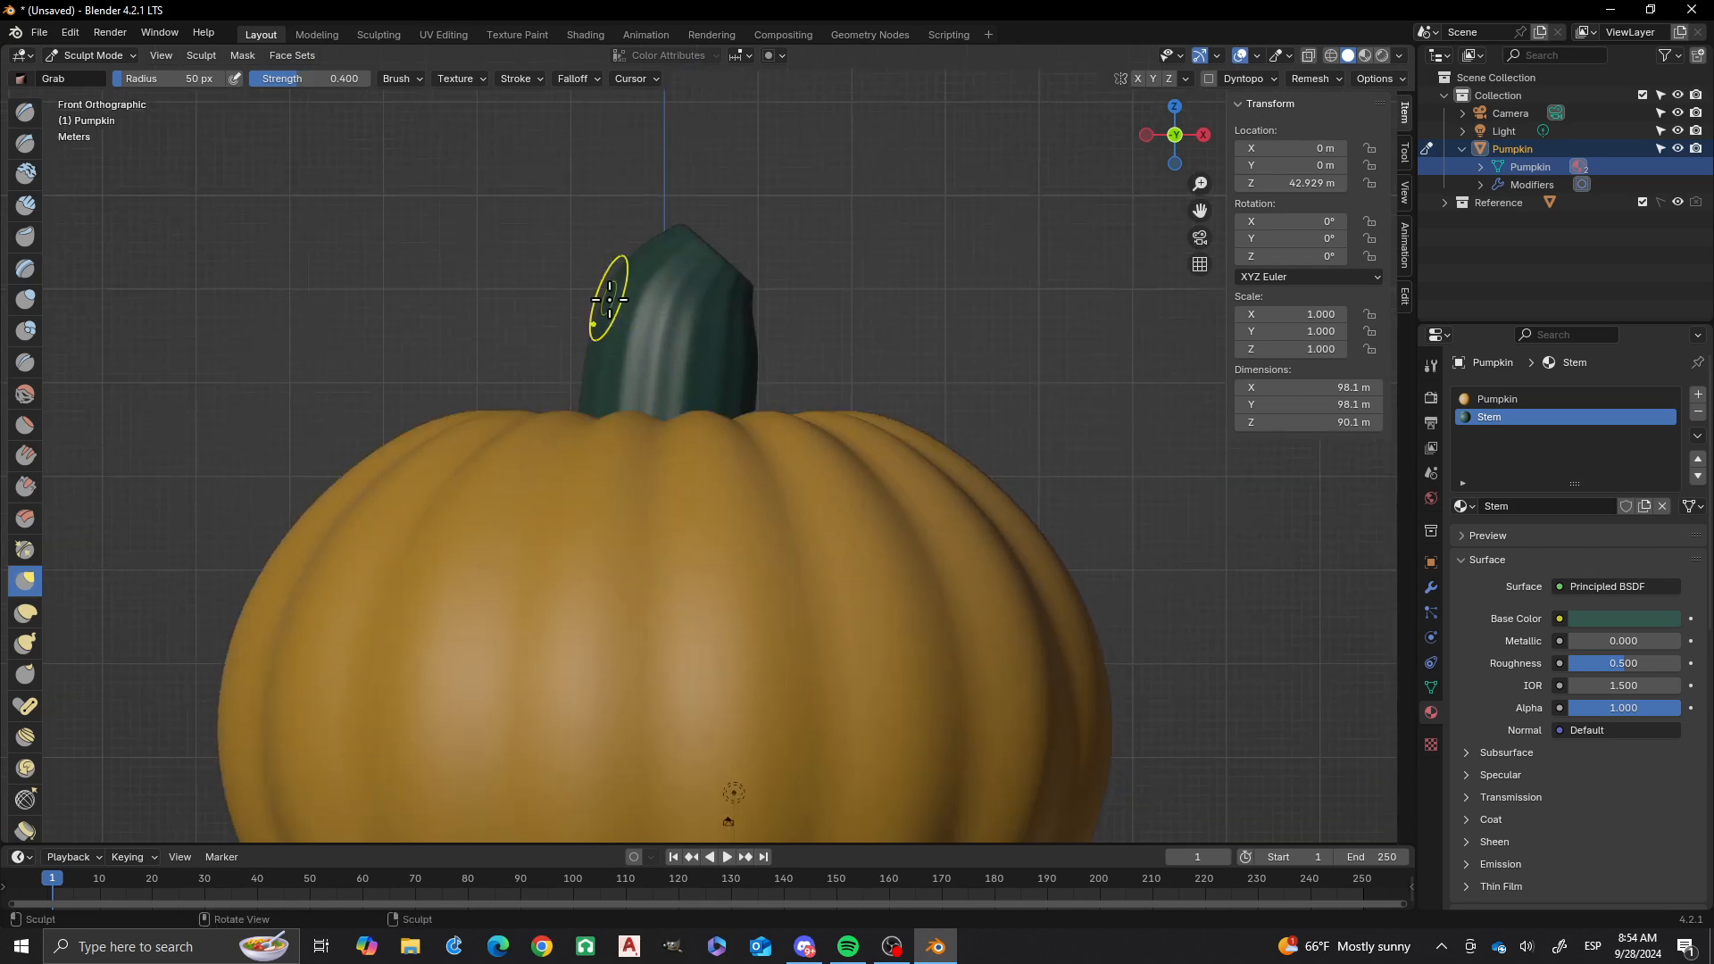
- Set the Grab brush radius to 170 px and its strength to 0.848
scroll(609, 300, down, 2)
key(f)
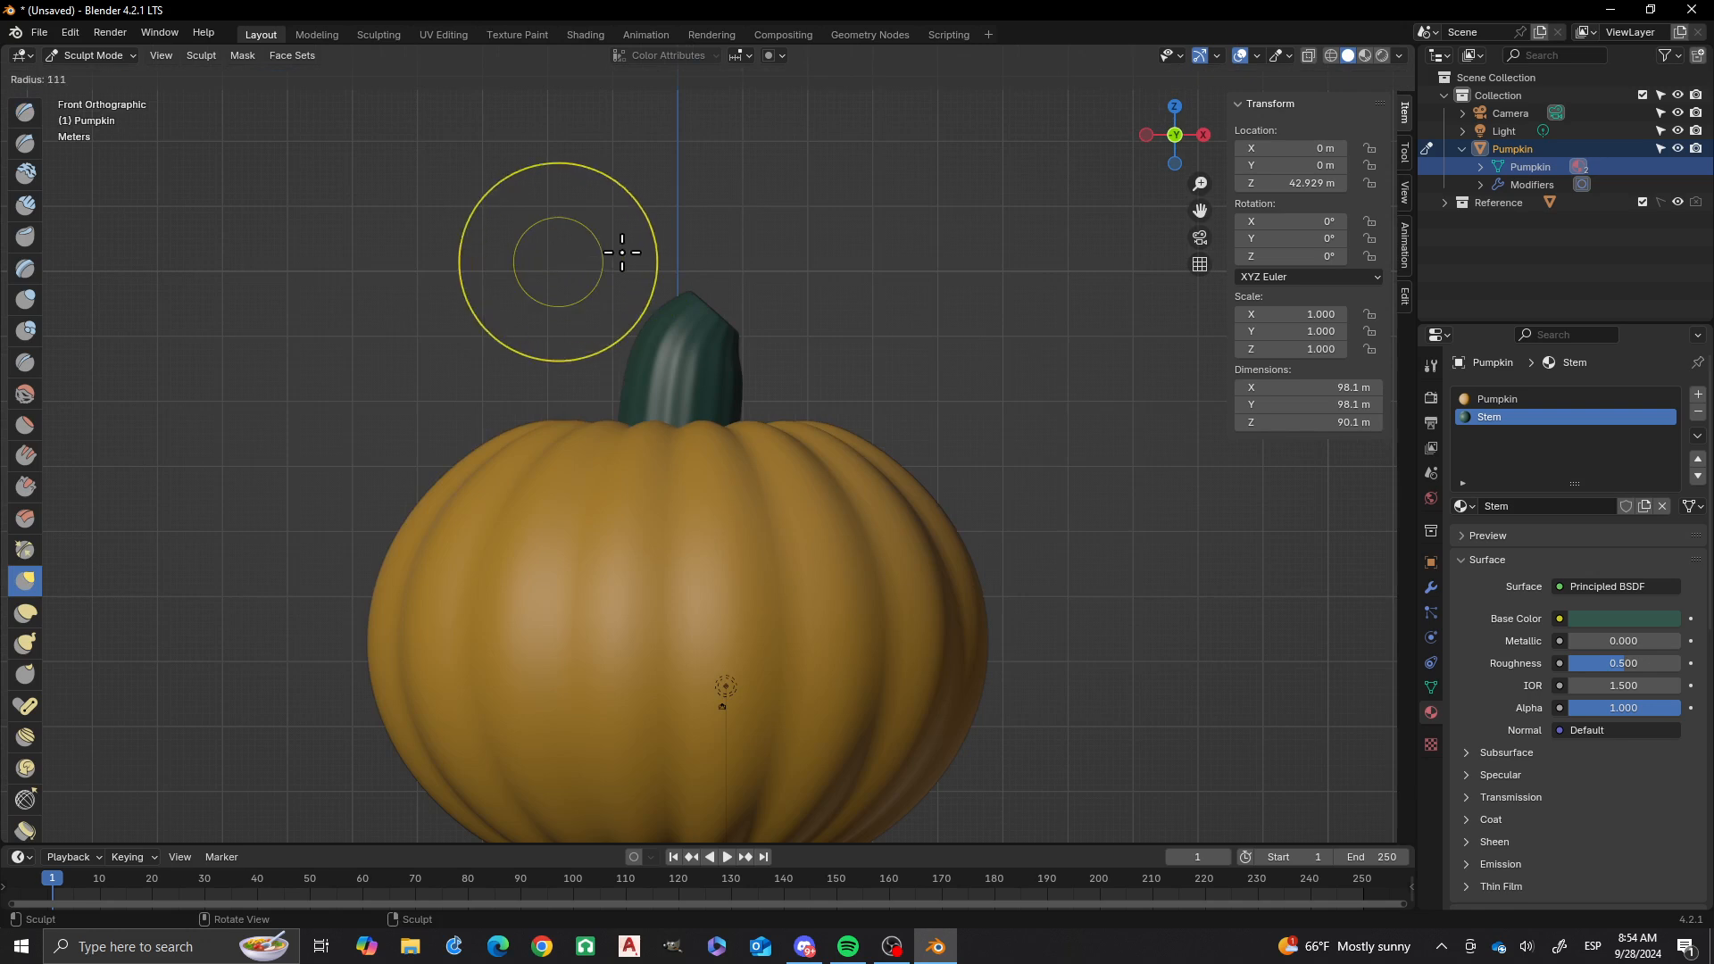
click(665, 232)
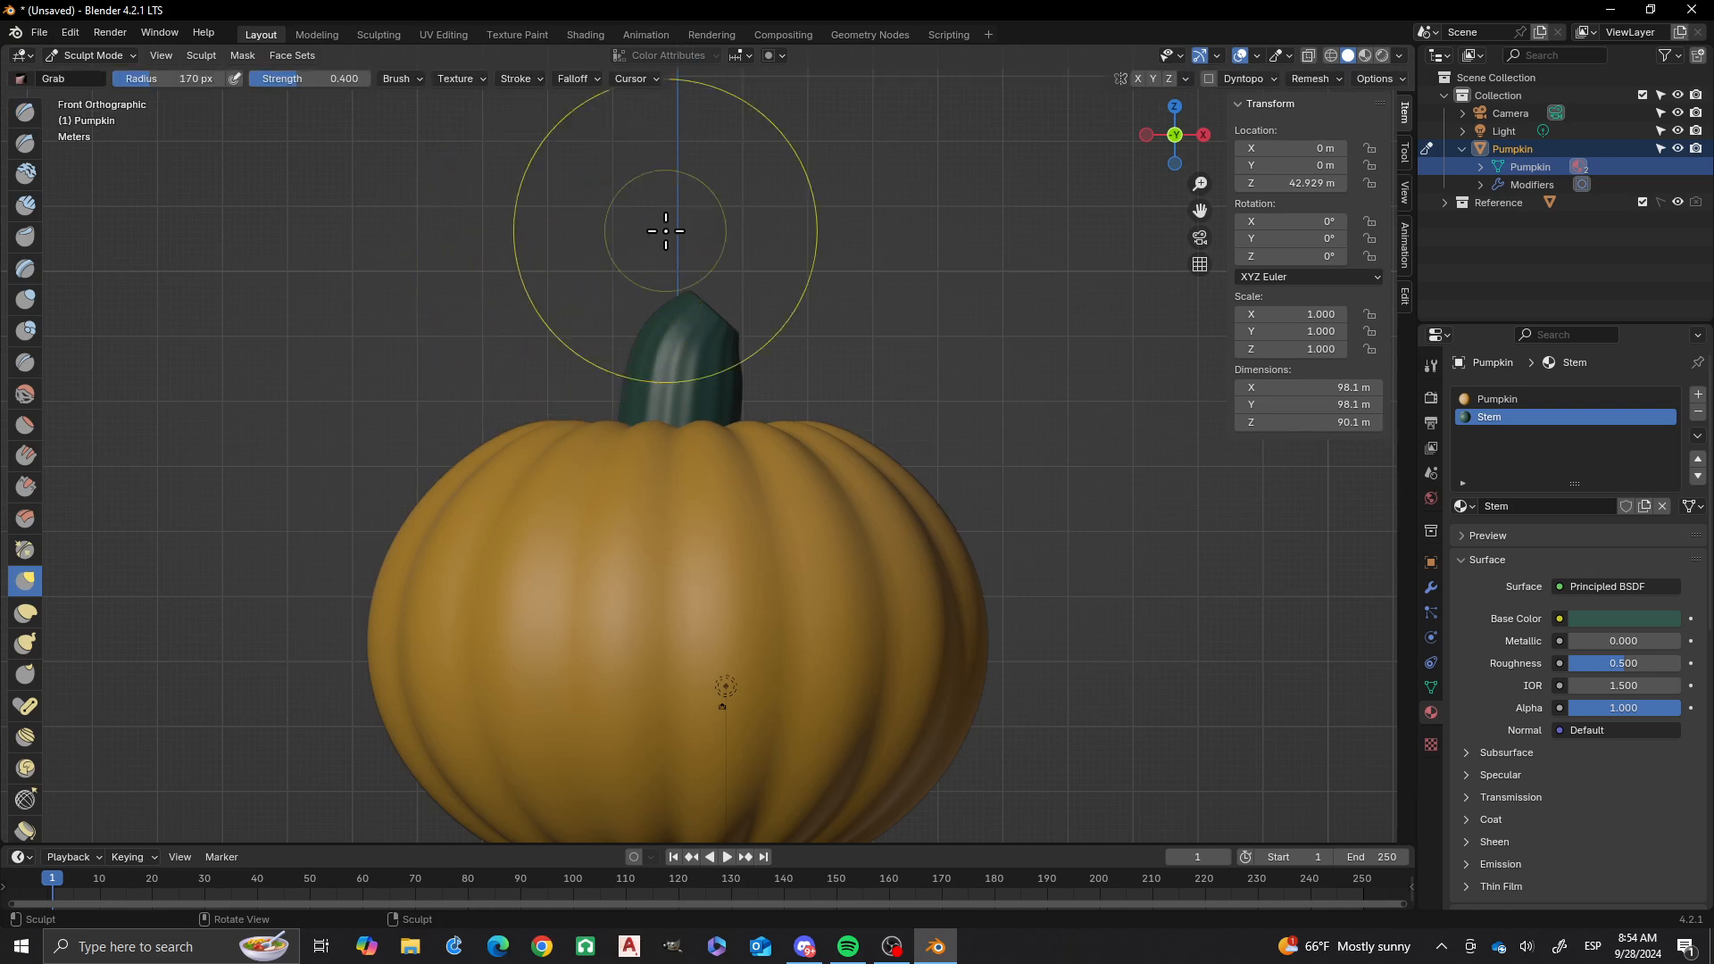
key(shift+f)
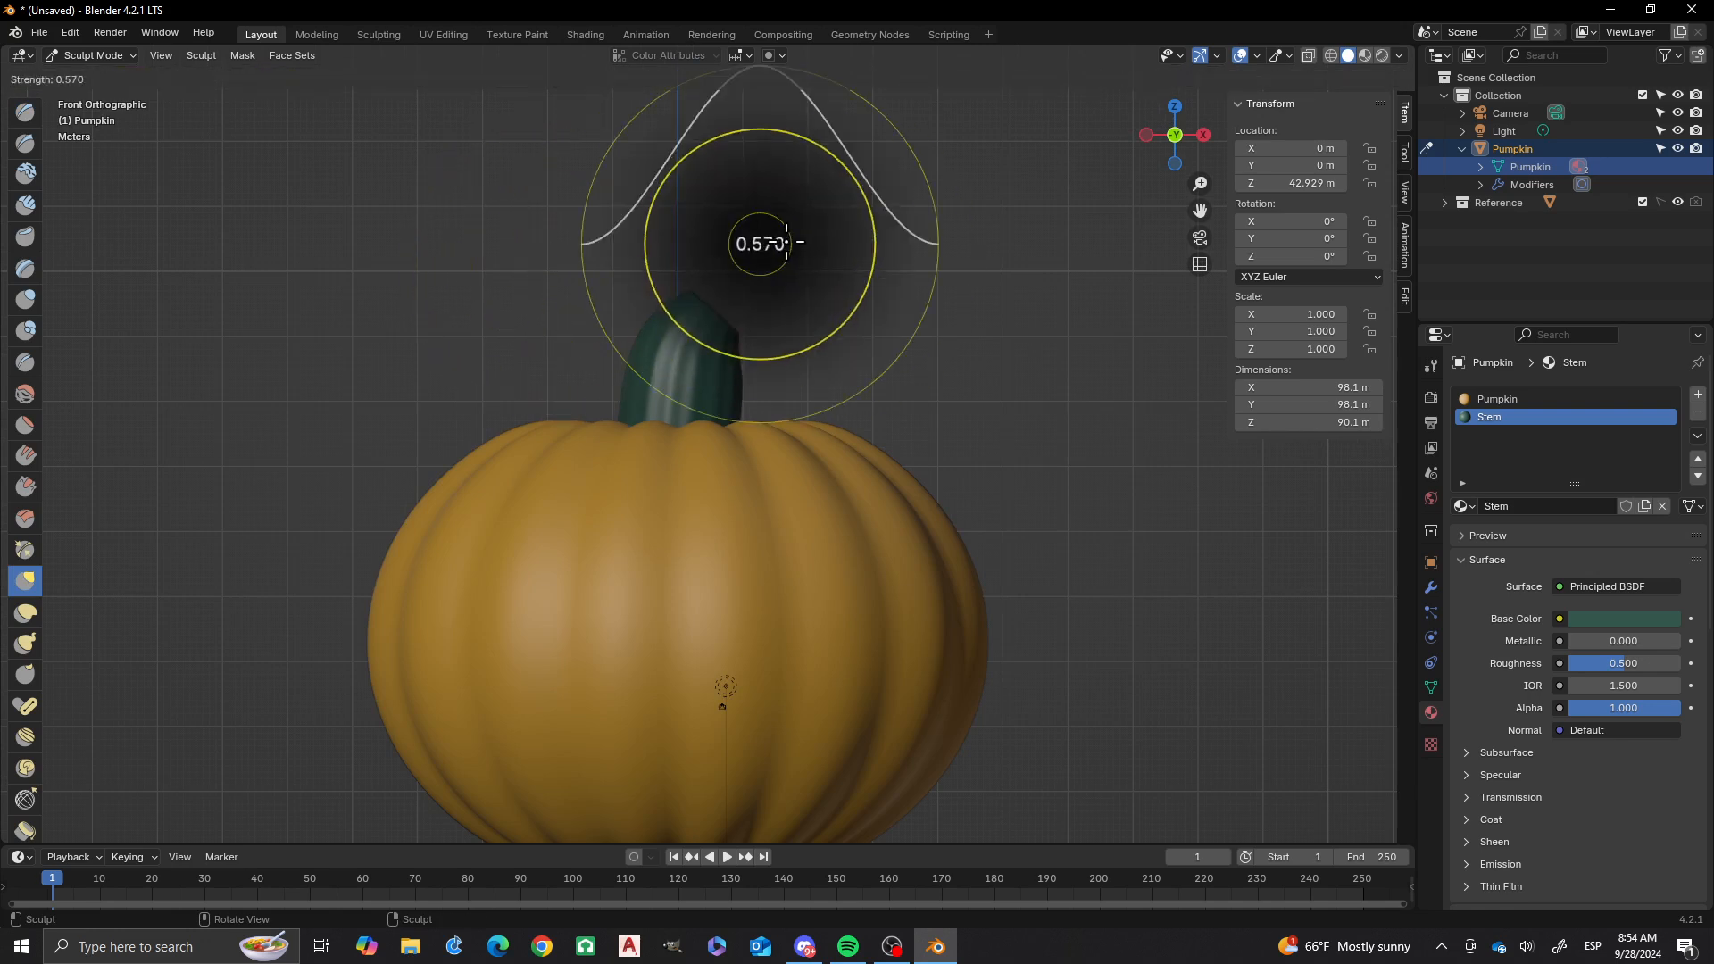
click(830, 240)
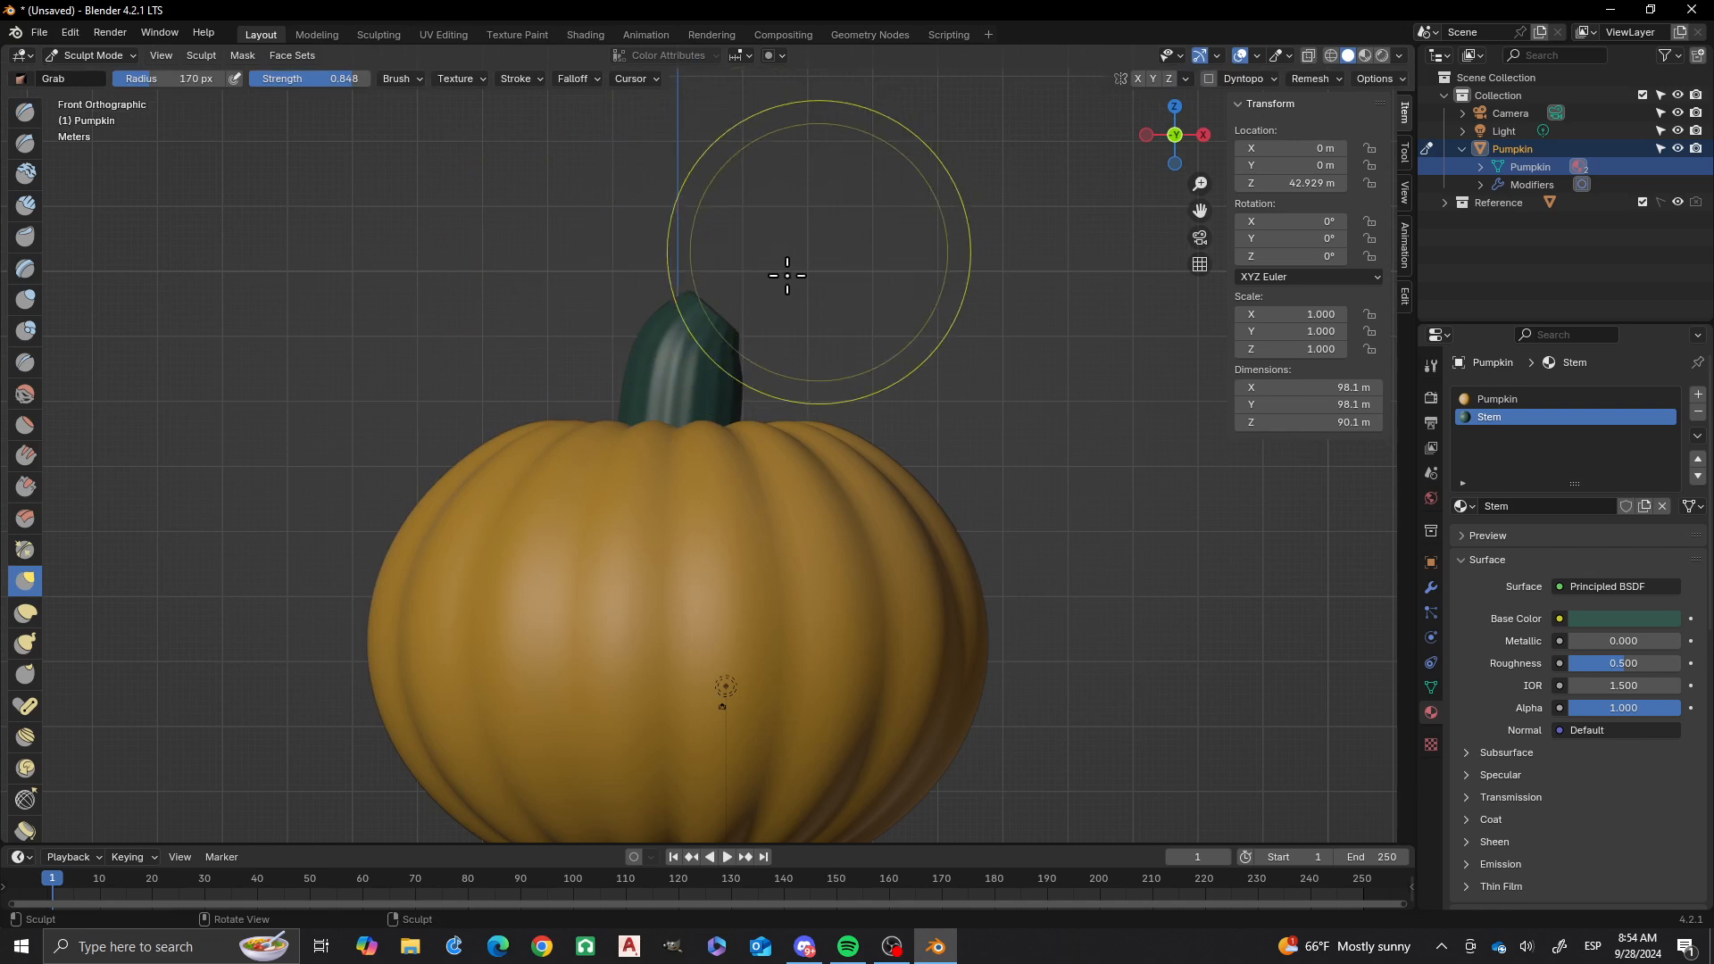
- In front view, pull the slanted tip of the stem upward and slightly toward +X with the Grab brush
scroll(706, 275, up, 2)
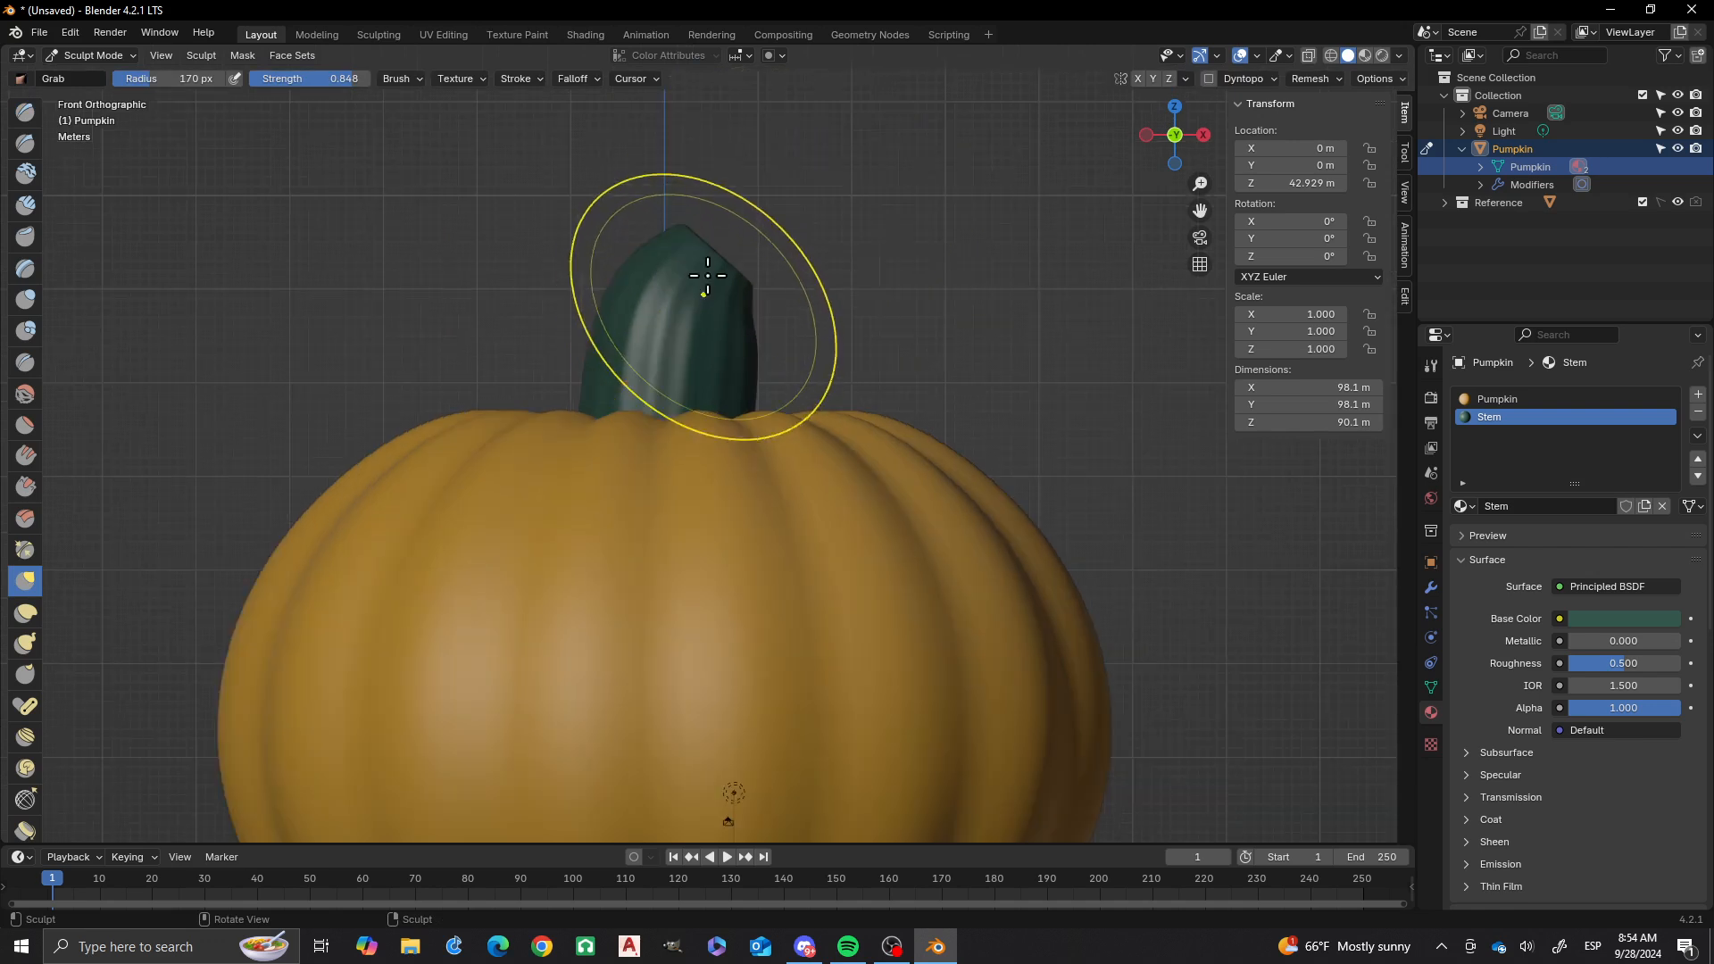
shift+middle_drag(707, 275, 689, 314)
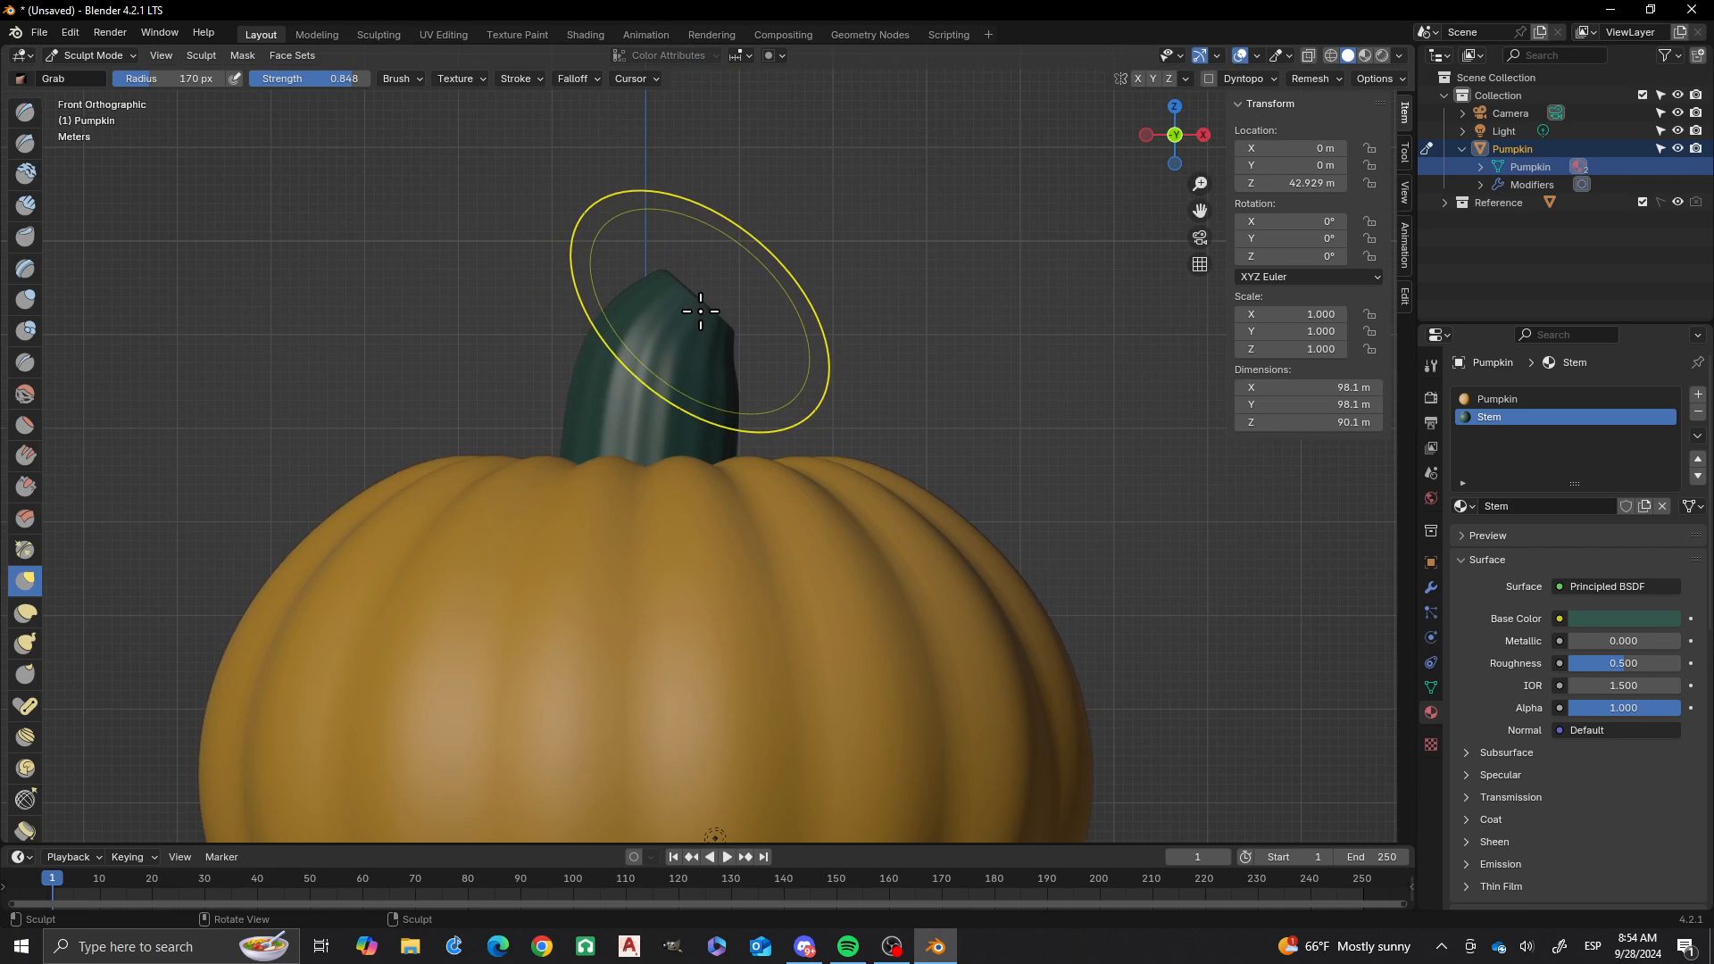
drag(700, 312, 717, 269)
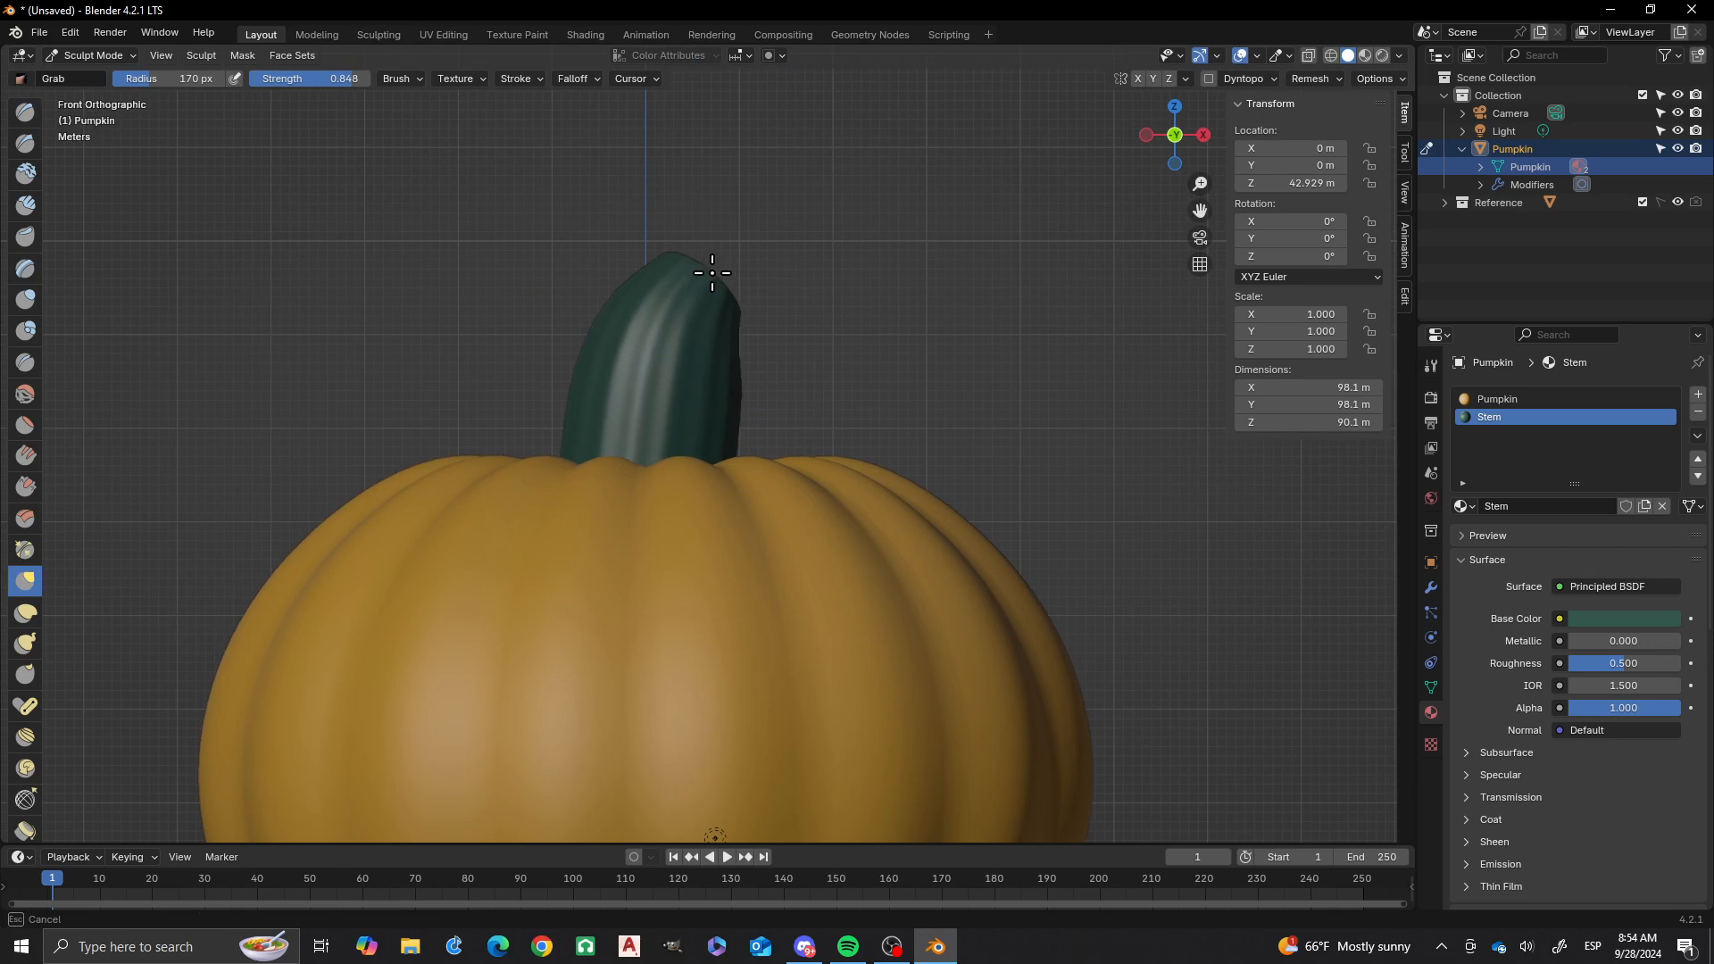
- In right view, push the stem's +Y side inward and bend its tip toward +Y with the Grab brush
scroll(651, 287, down, 4)
middle_drag(651, 286, 632, 482)
middle_drag(746, 478, 681, 456)
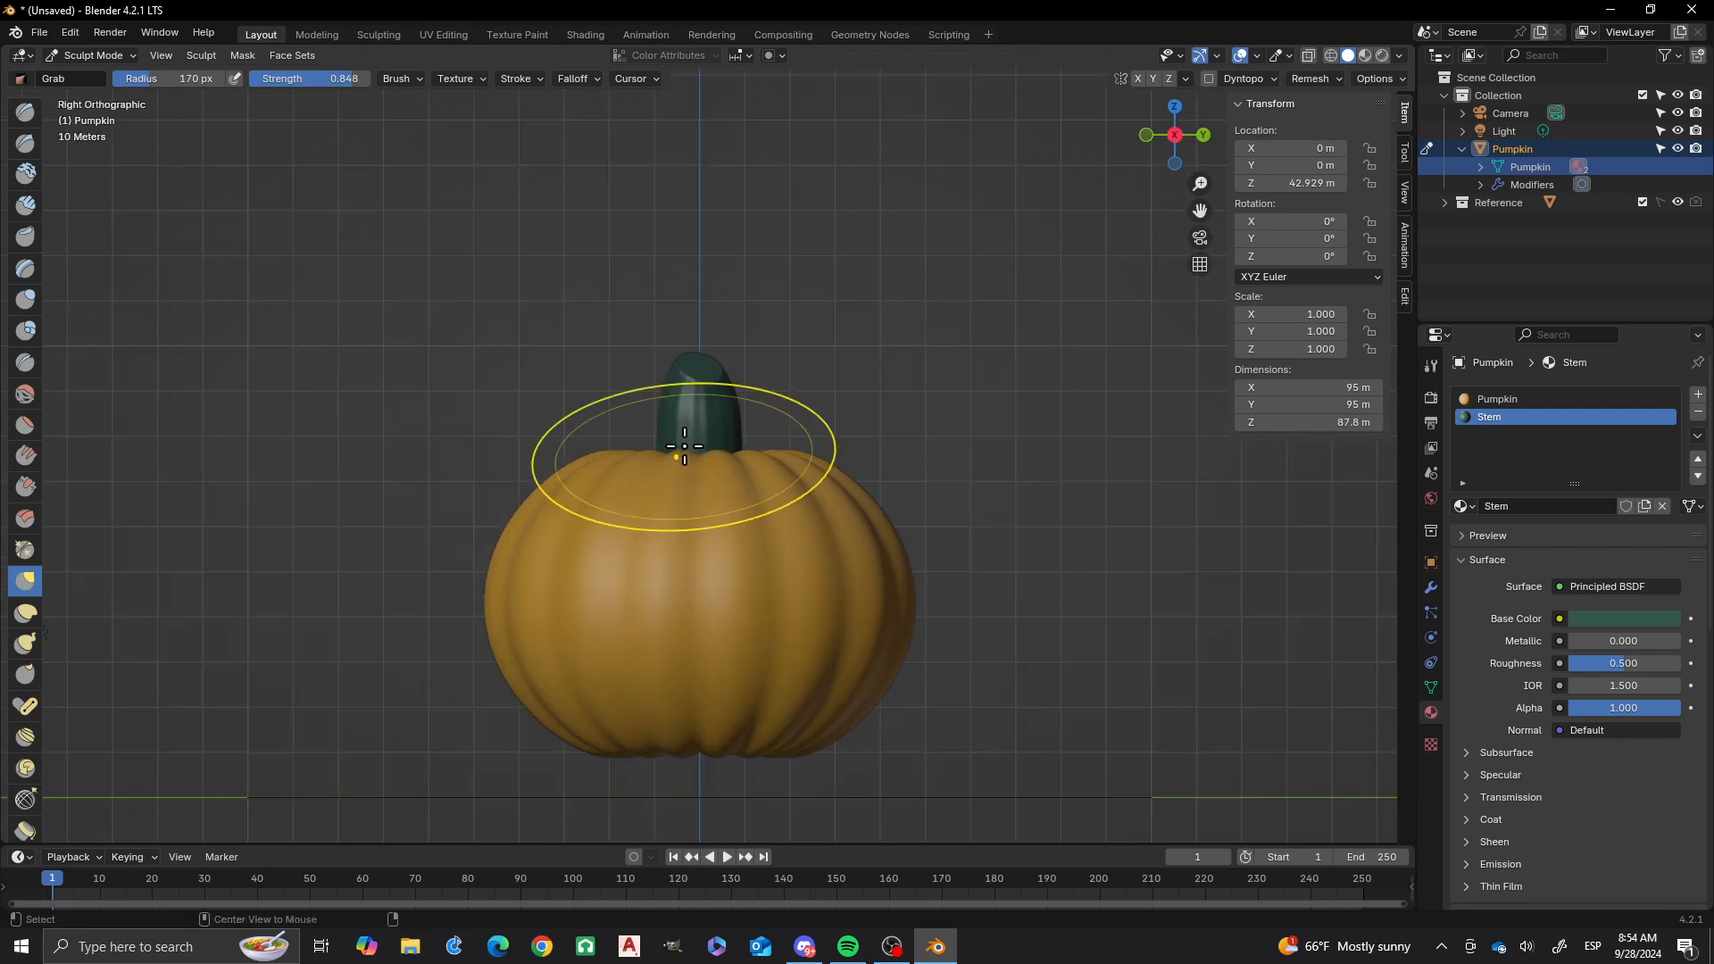
scroll(707, 379, up, 2)
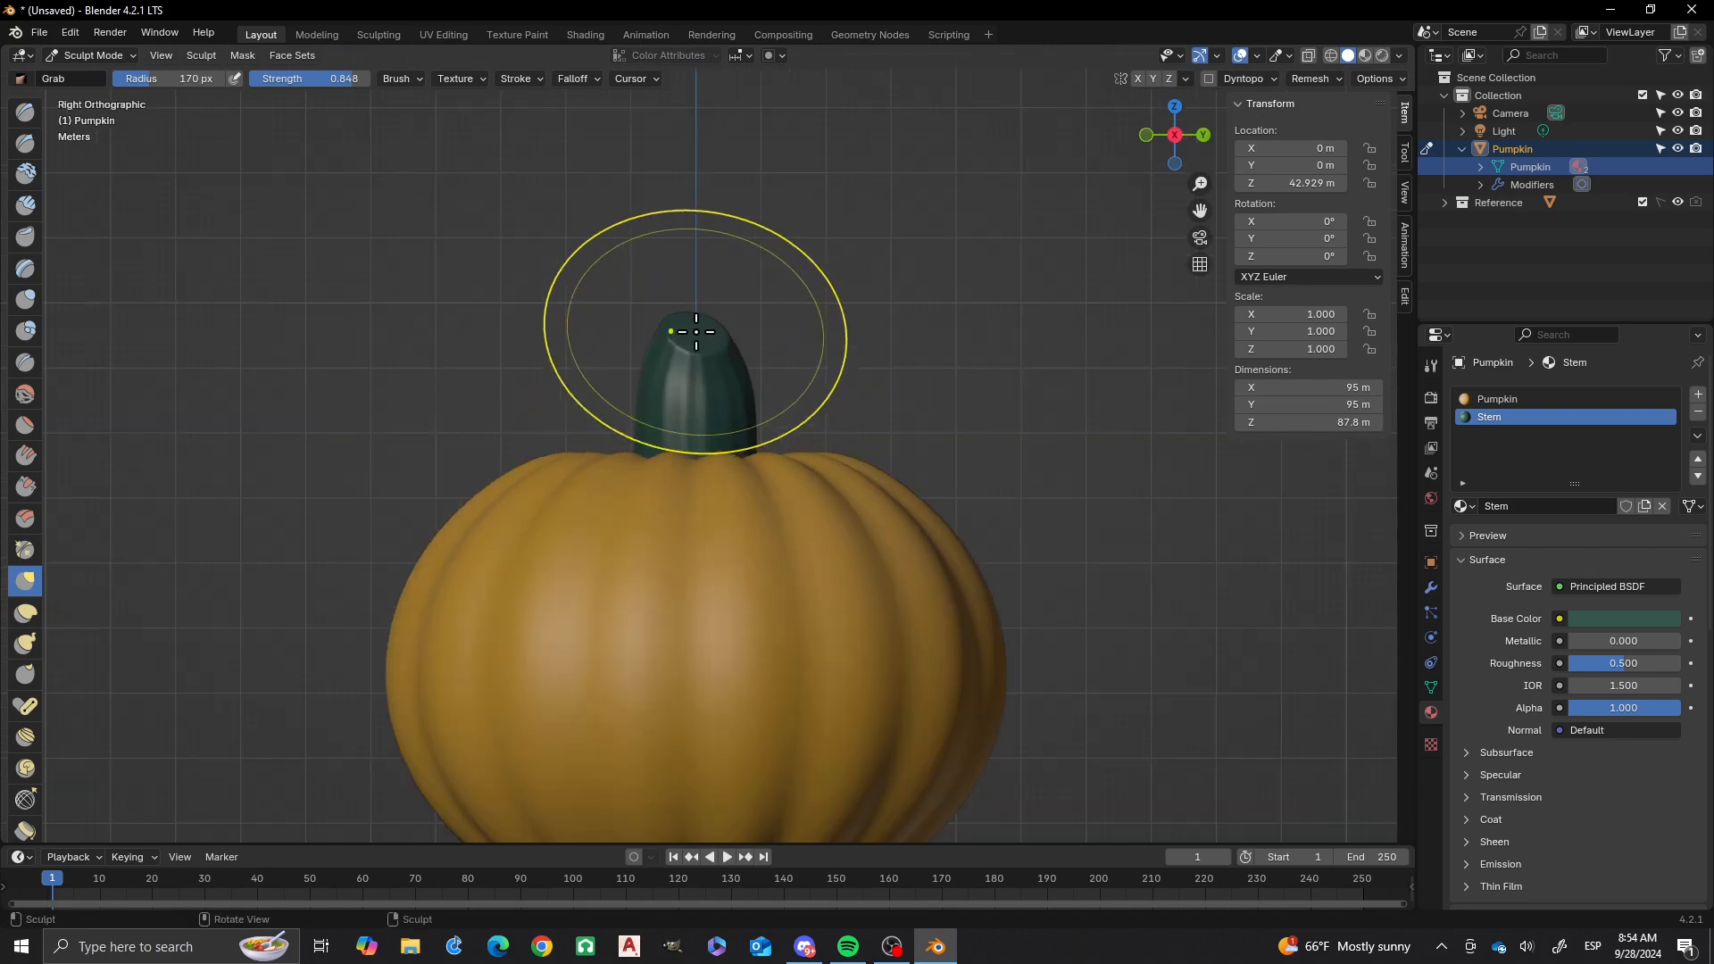
drag(705, 329, 715, 323)
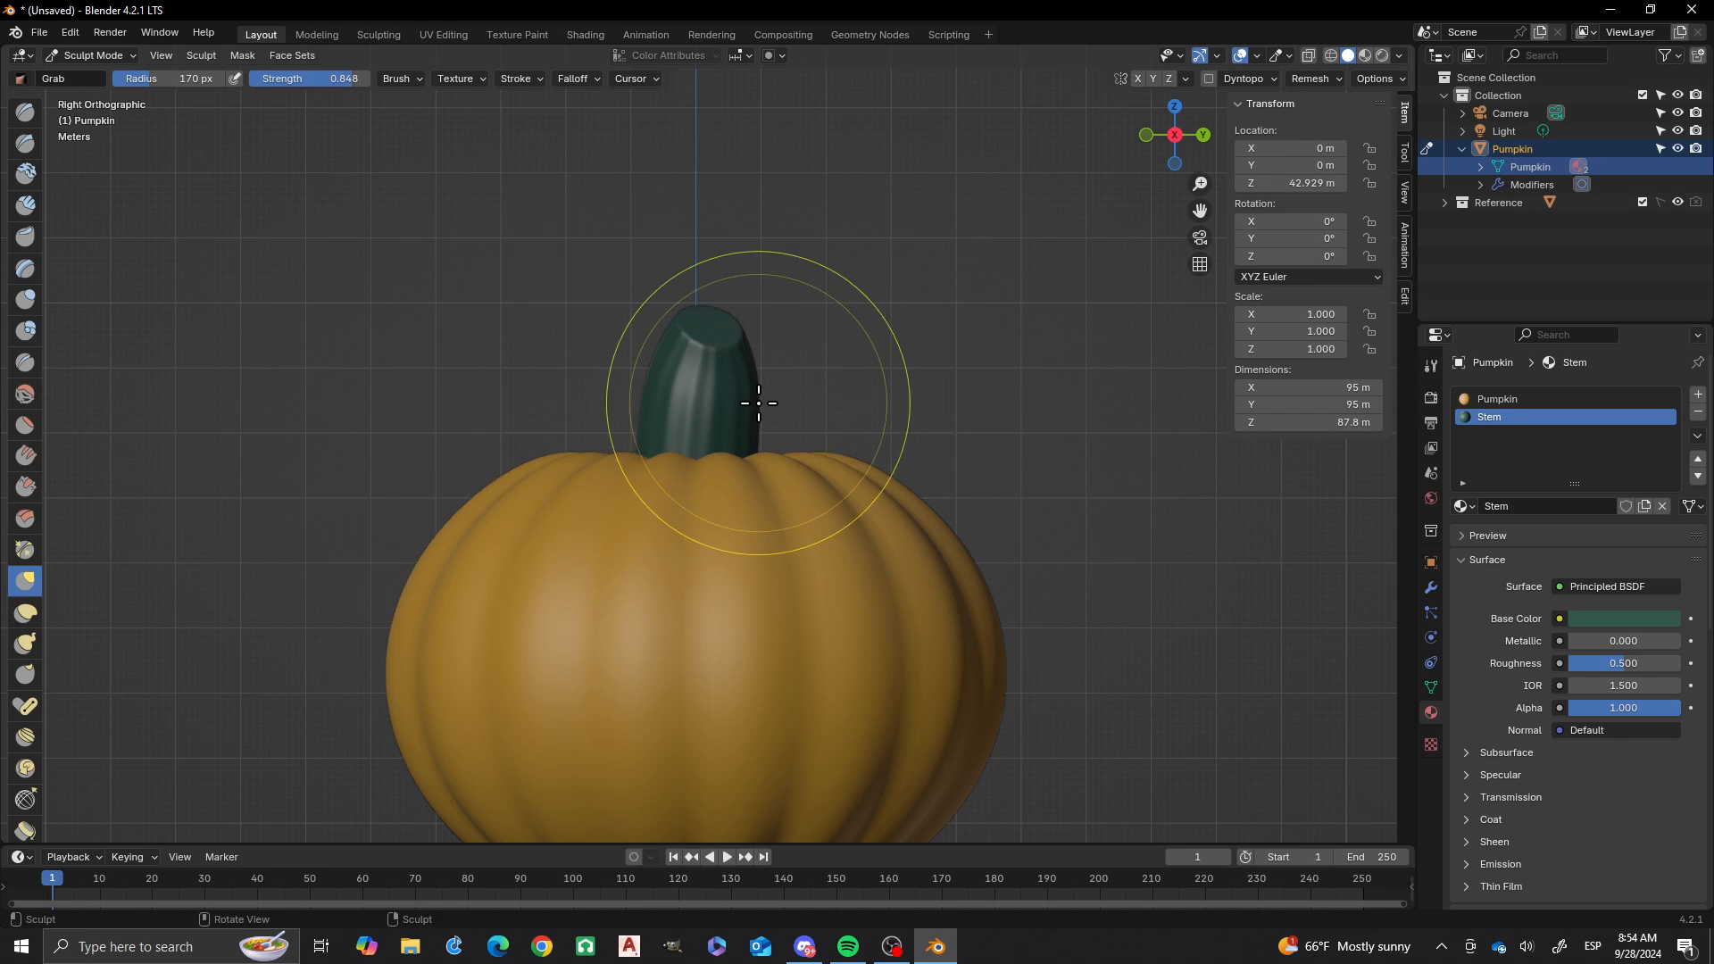
drag(757, 402, 732, 406)
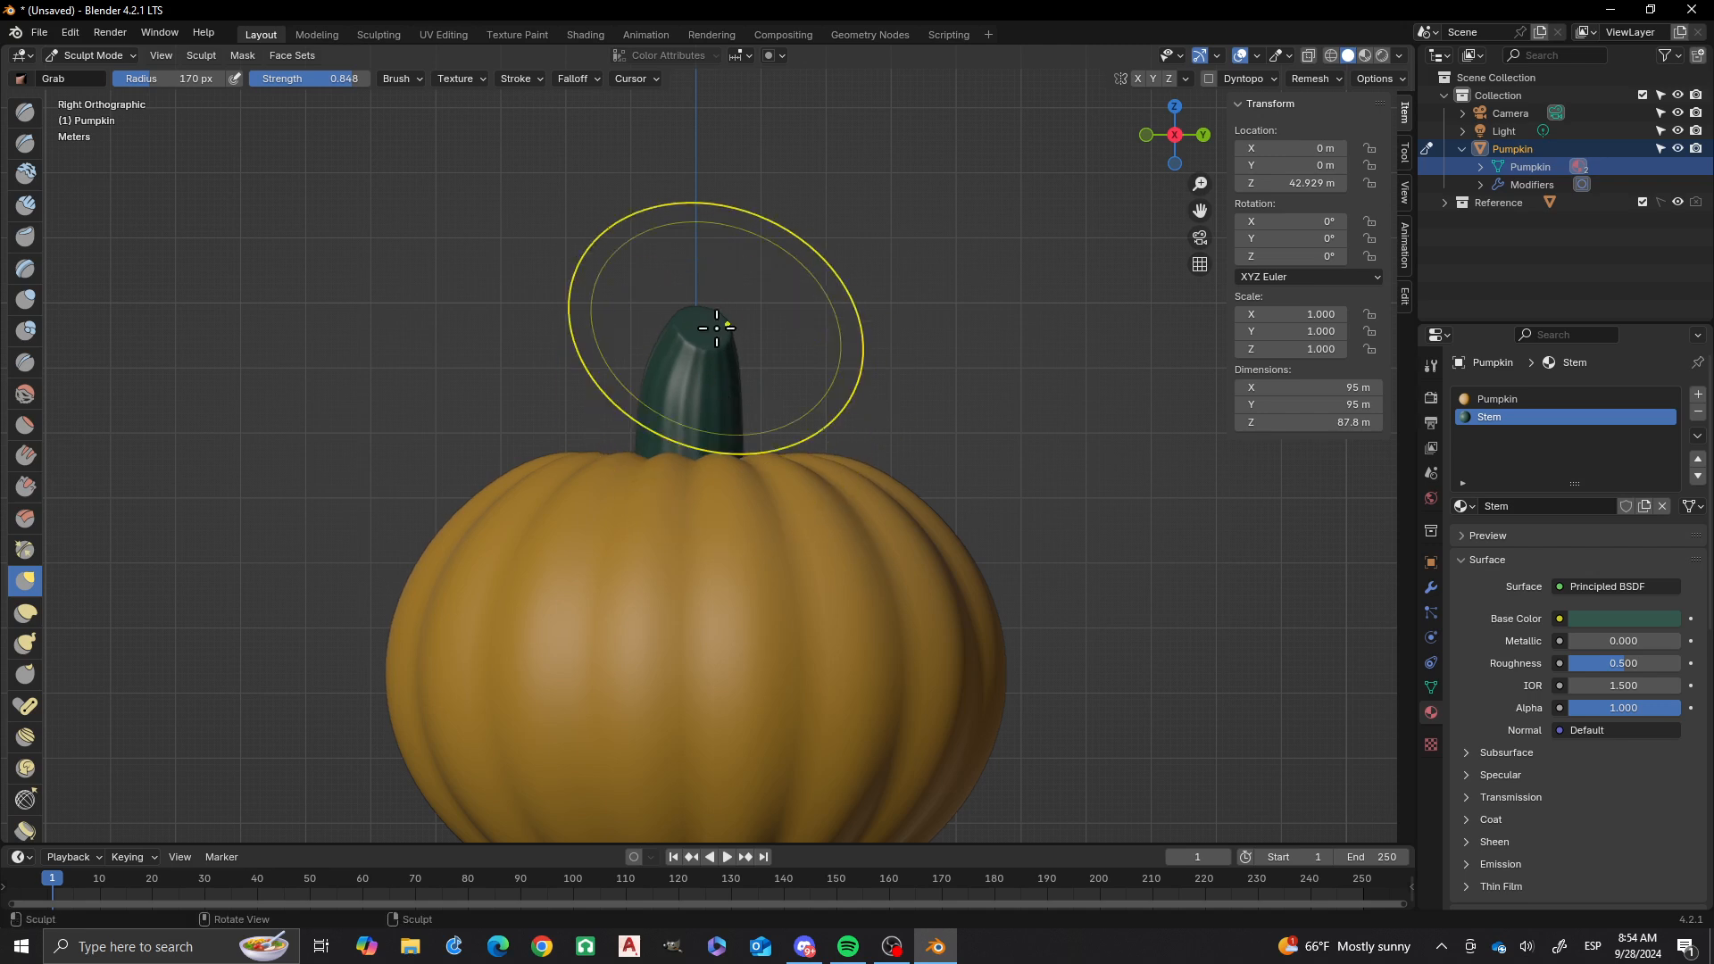
drag(694, 318, 741, 314)
- In front view, enlarge the Grab brush radius to 255 px and push both sides of the pumpkin body inward
scroll(728, 330, down, 3)
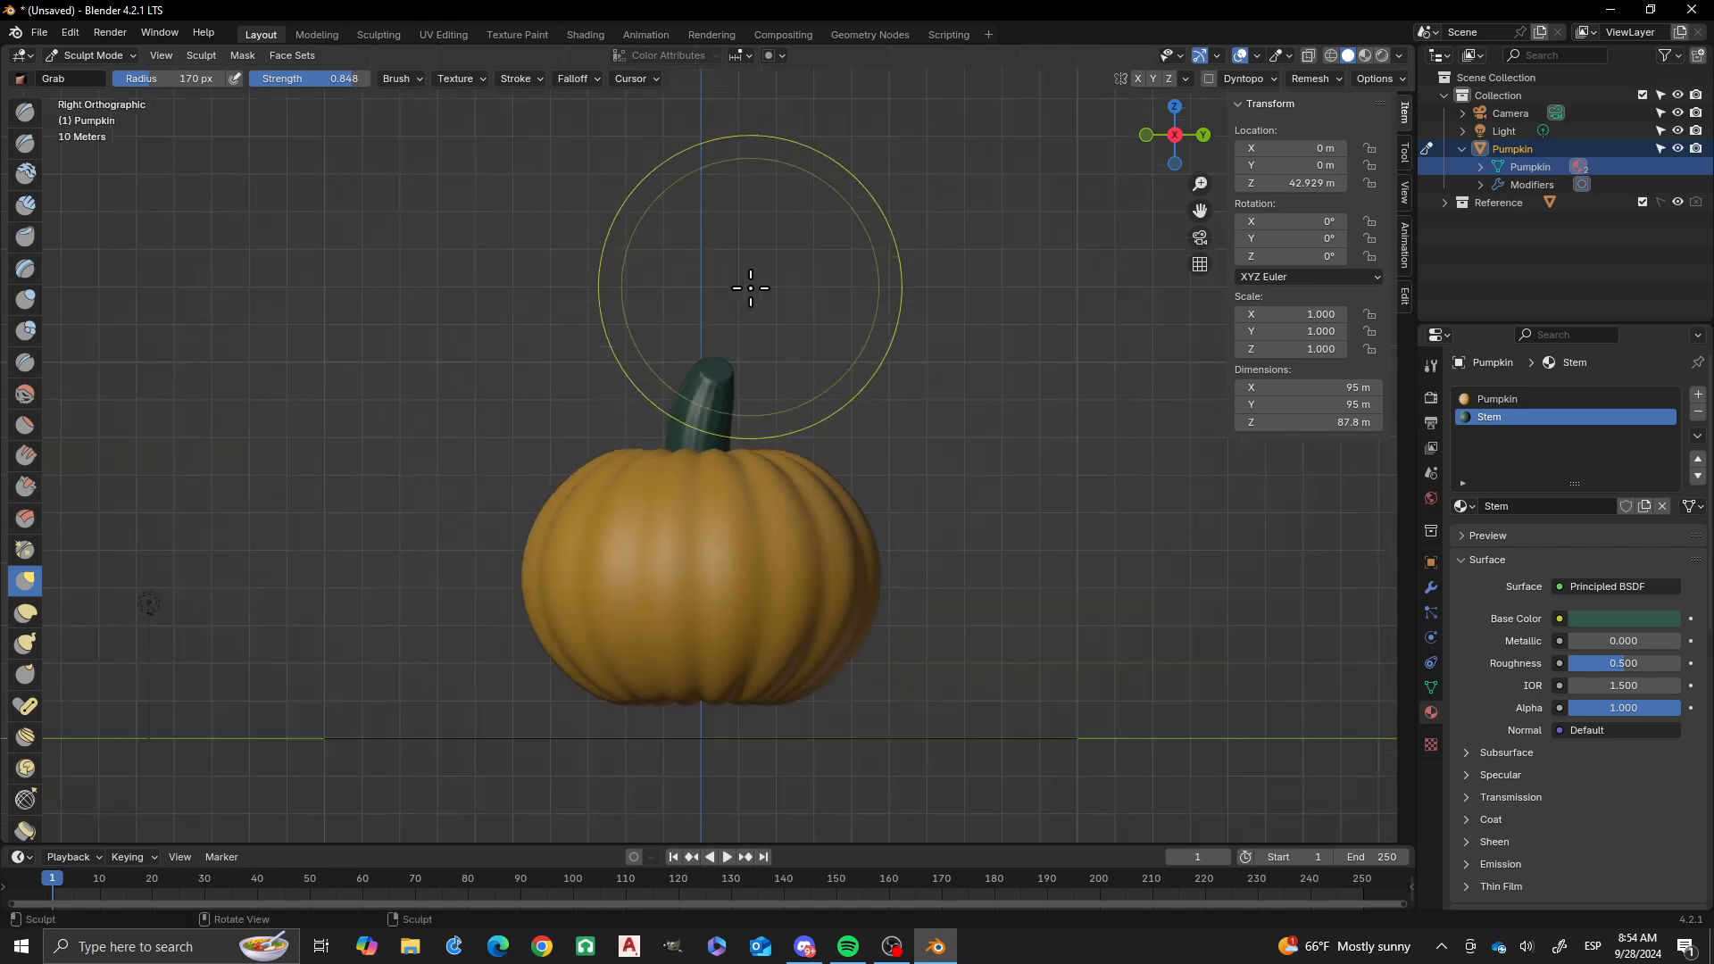
mouse_move(750, 287)
middle_down()
mouse_move(554, 486)
mouse_move(778, 530)
mouse_move(784, 497)
middle_up()
key(f)
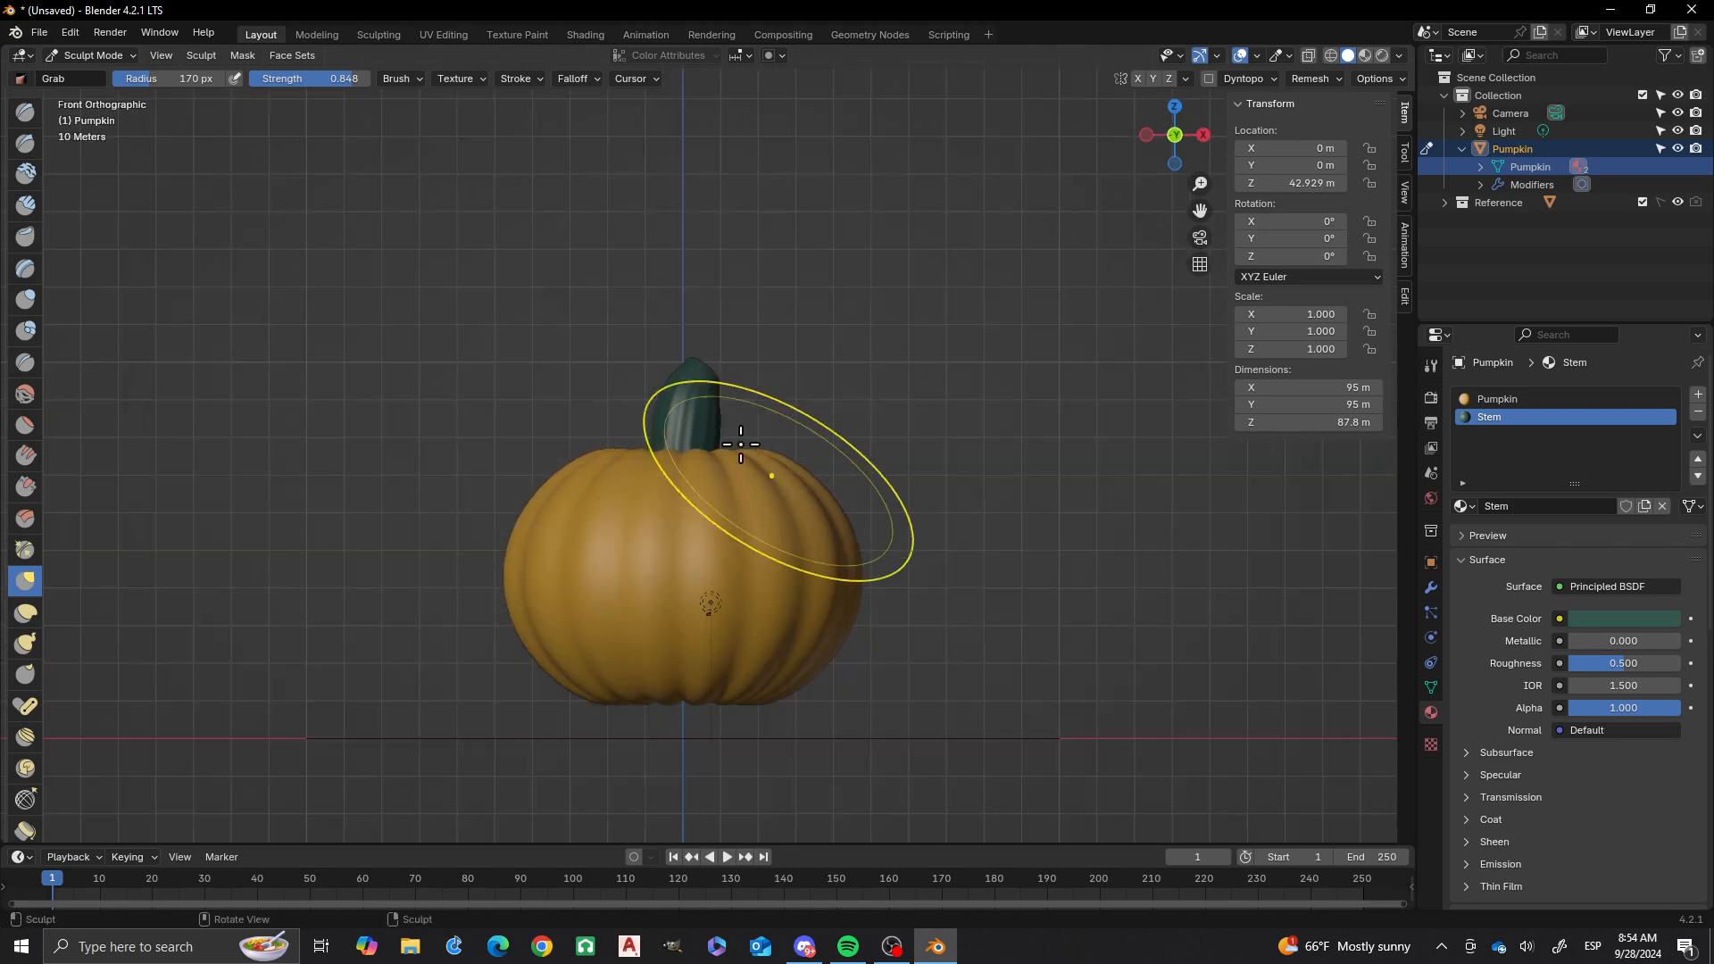
click(785, 421)
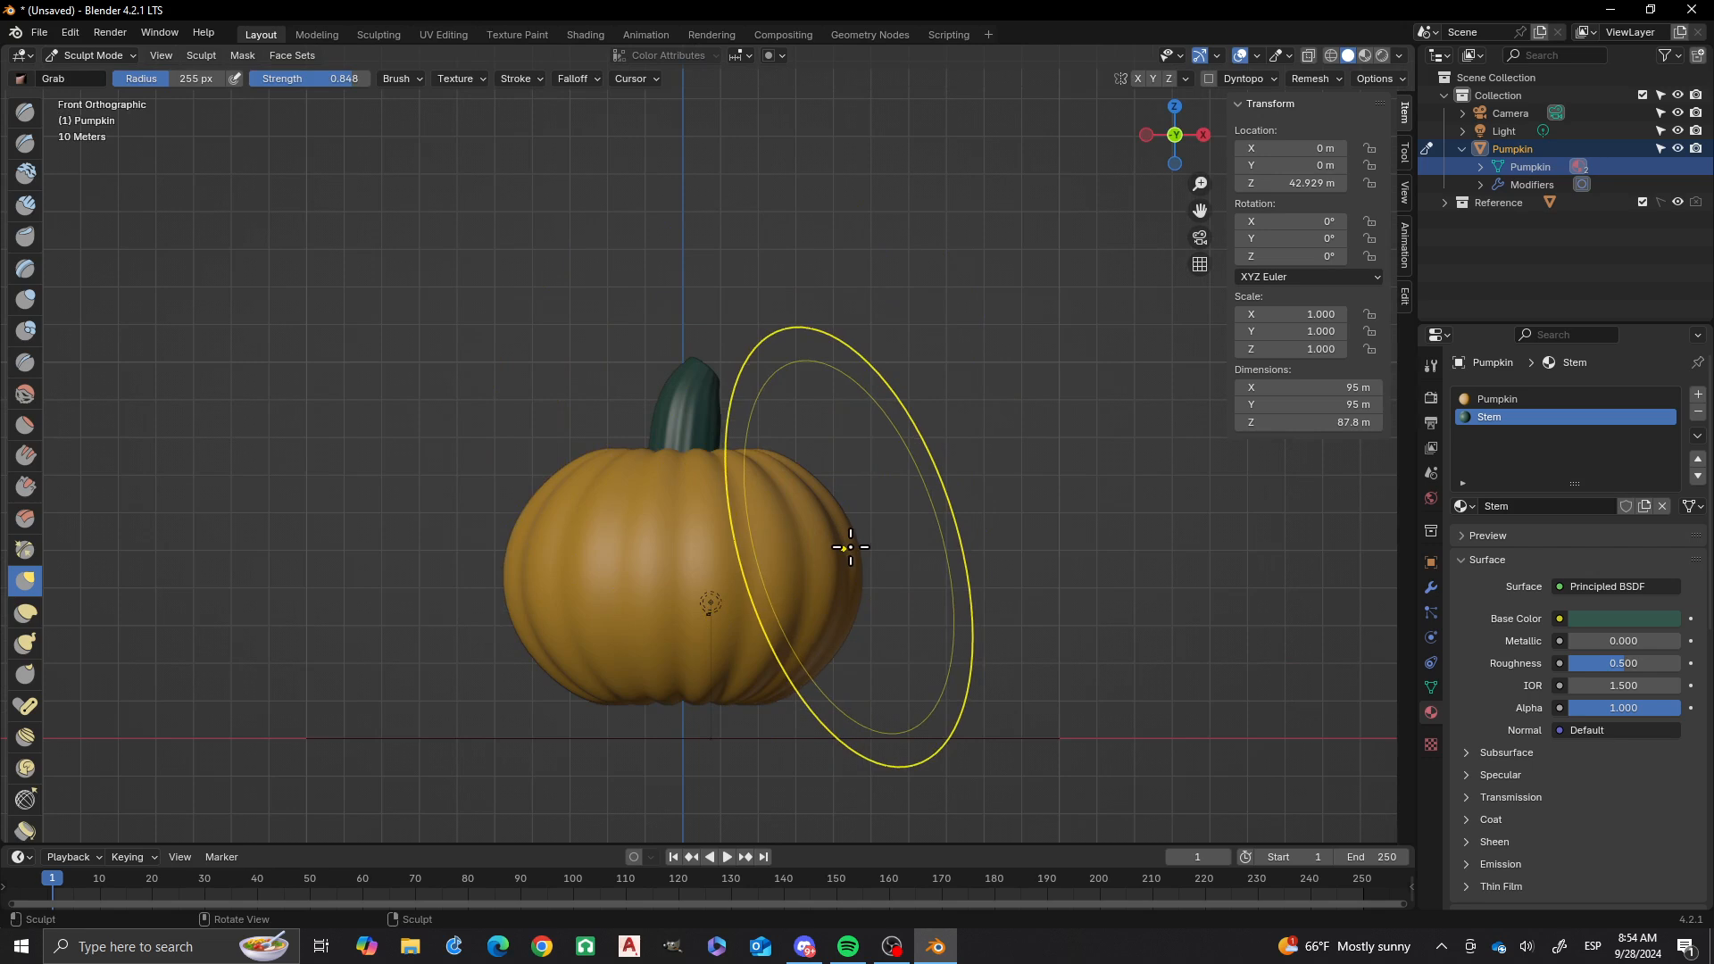
drag(844, 548, 830, 552)
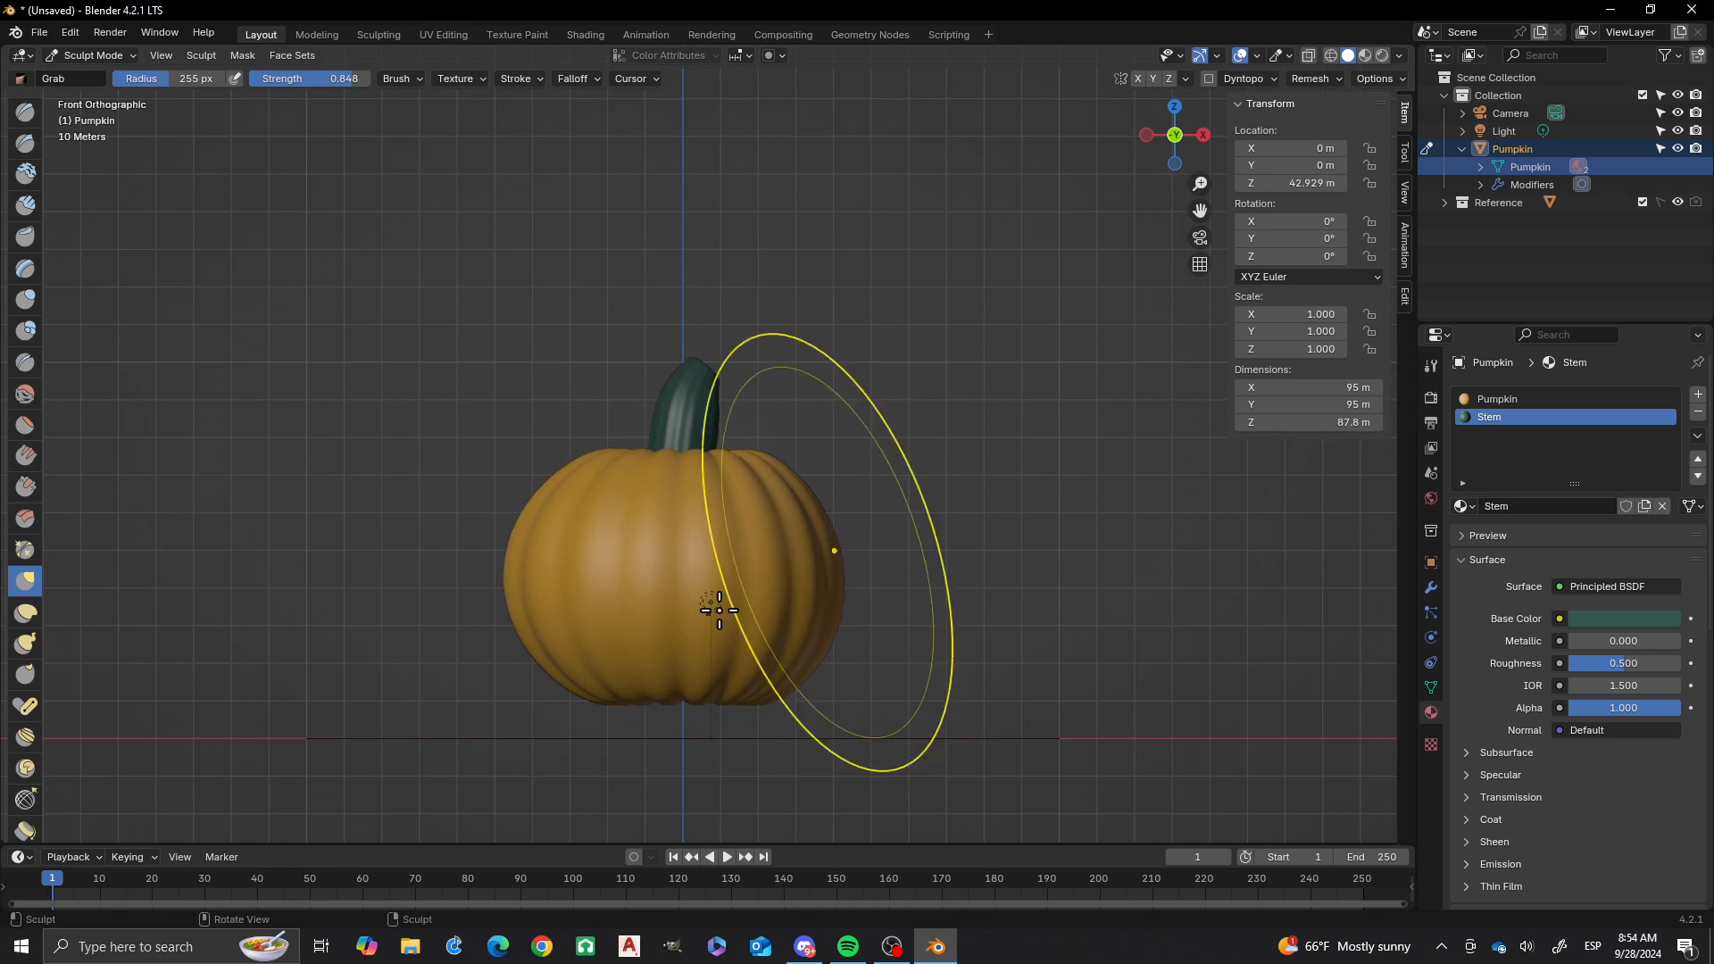
drag(511, 575, 553, 578)
- Raise the pumpkin's top with the stem, pull both lower corners down and outward, and push the -X side slightly inward
drag(700, 373, 701, 336)
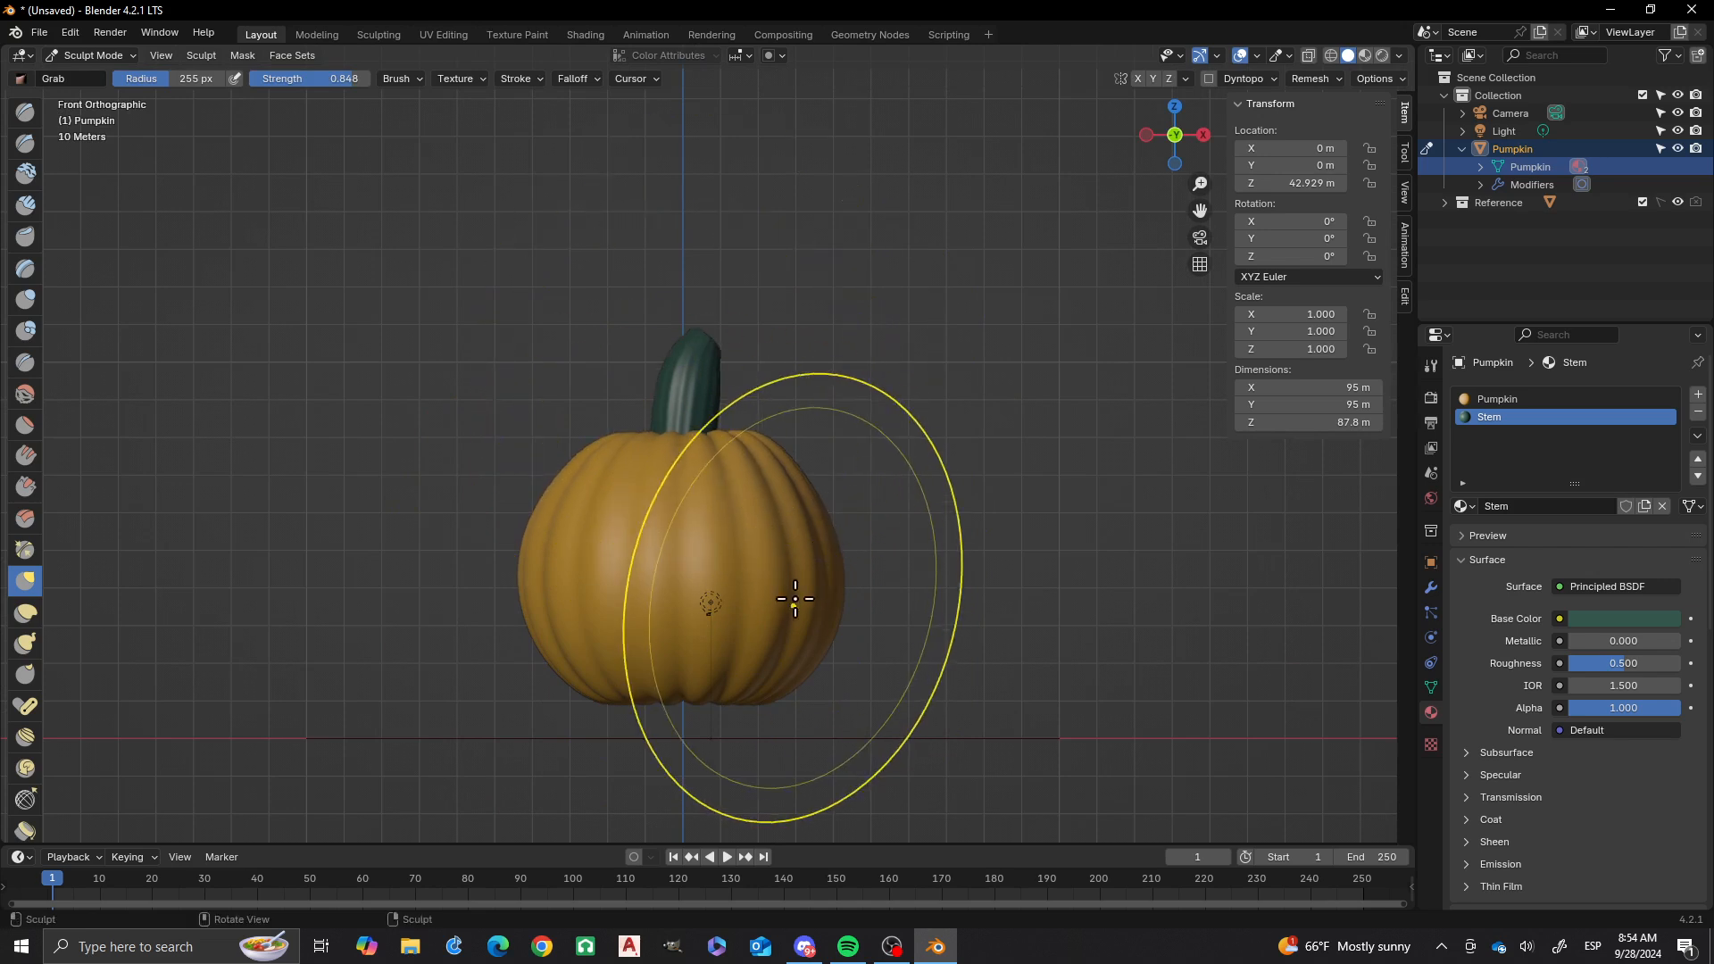
drag(777, 657, 805, 688)
drag(603, 682, 591, 695)
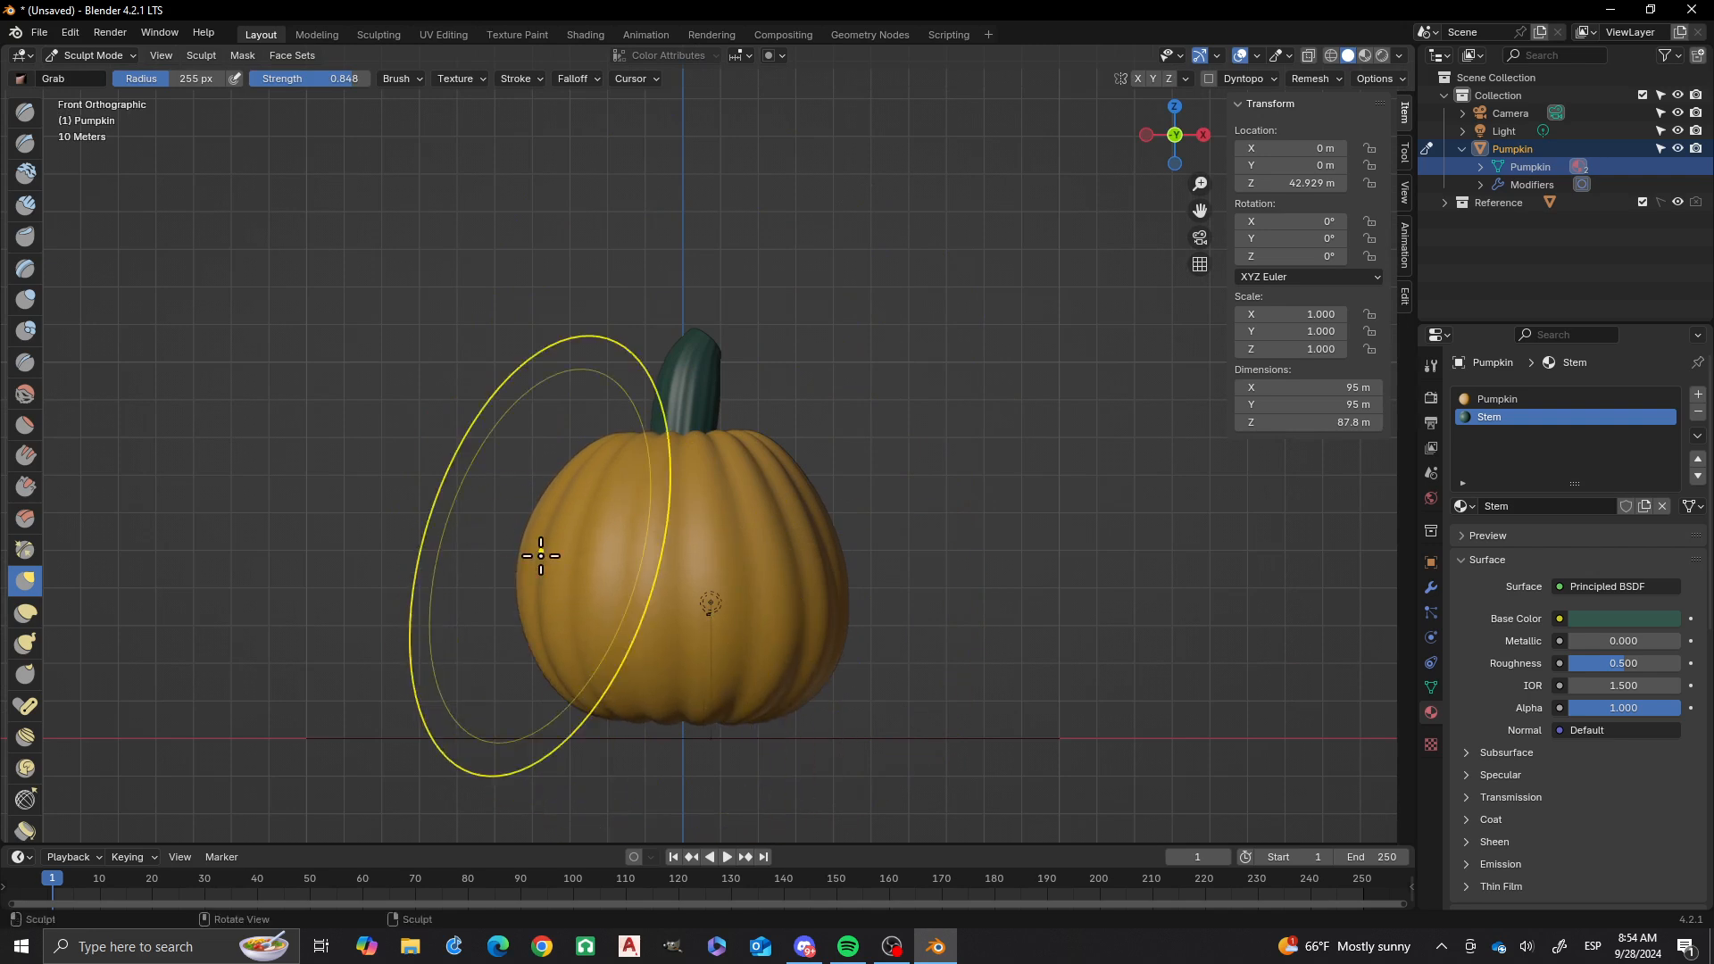
drag(539, 562, 564, 555)
- In left view, narrow the pumpkin by grabbing both sides and shoulders inward, and pull the lower +Y corner slightly outward
mouse_move(564, 556)
middle_down()
mouse_move(734, 535)
mouse_move(794, 500)
middle_up()
scroll(803, 560, up, 1)
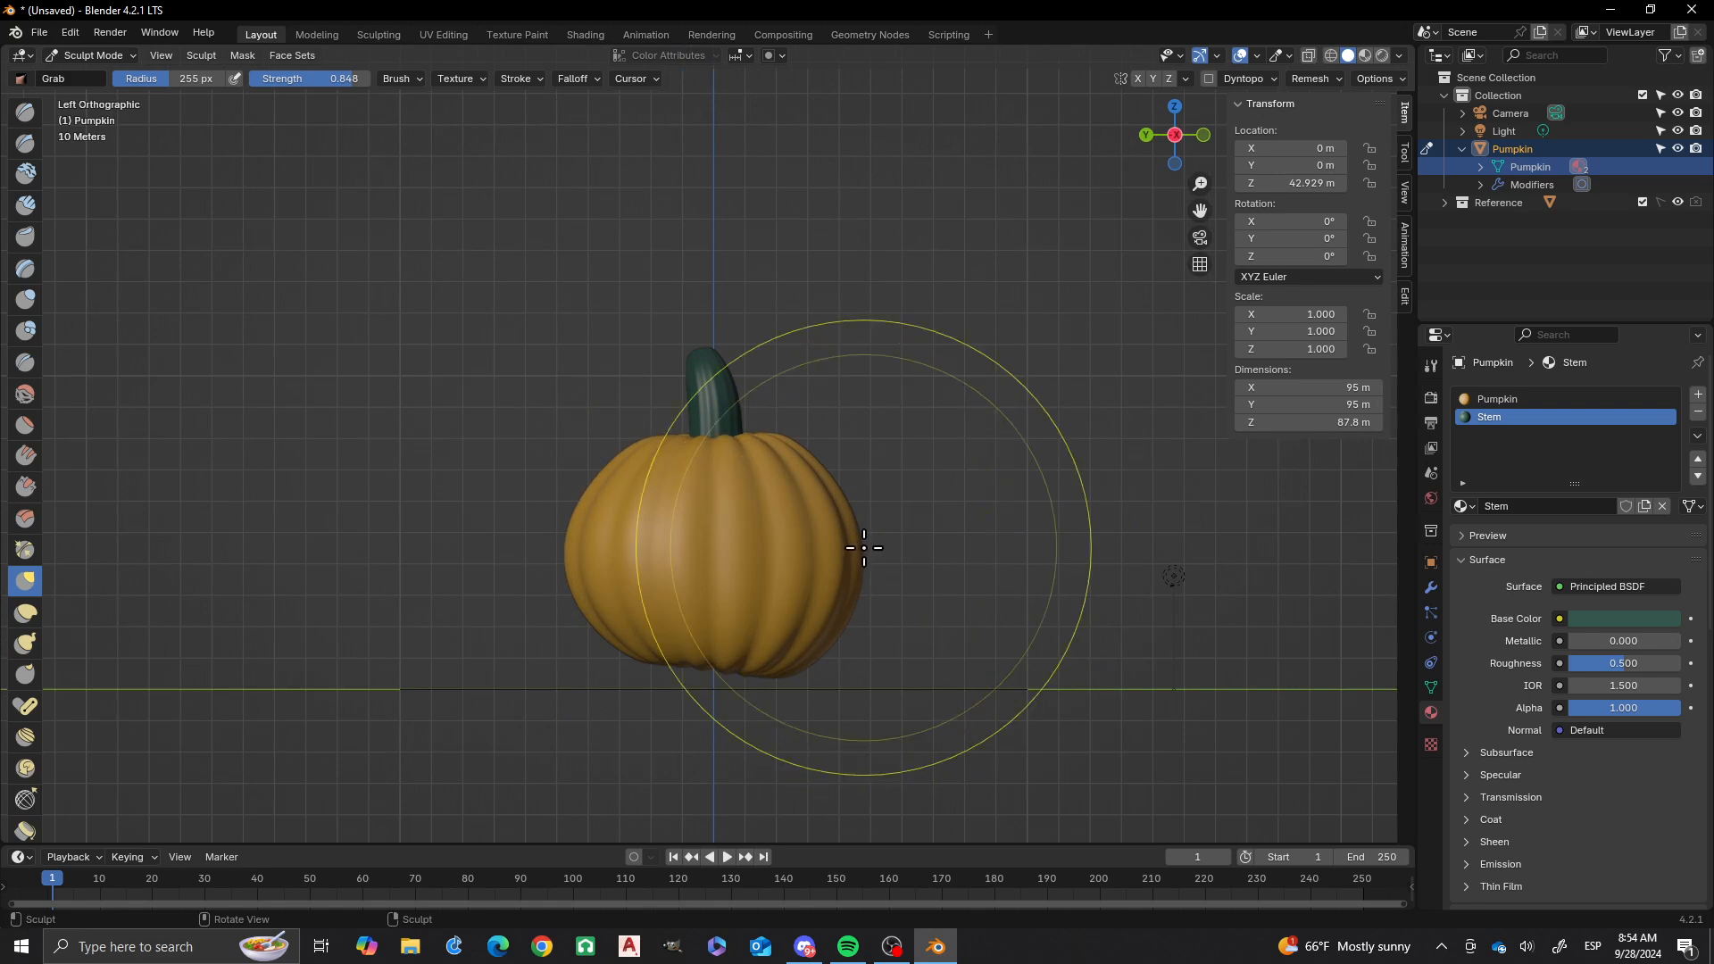
drag(857, 544, 840, 546)
drag(796, 464, 778, 456)
drag(576, 538, 600, 521)
drag(650, 447, 651, 452)
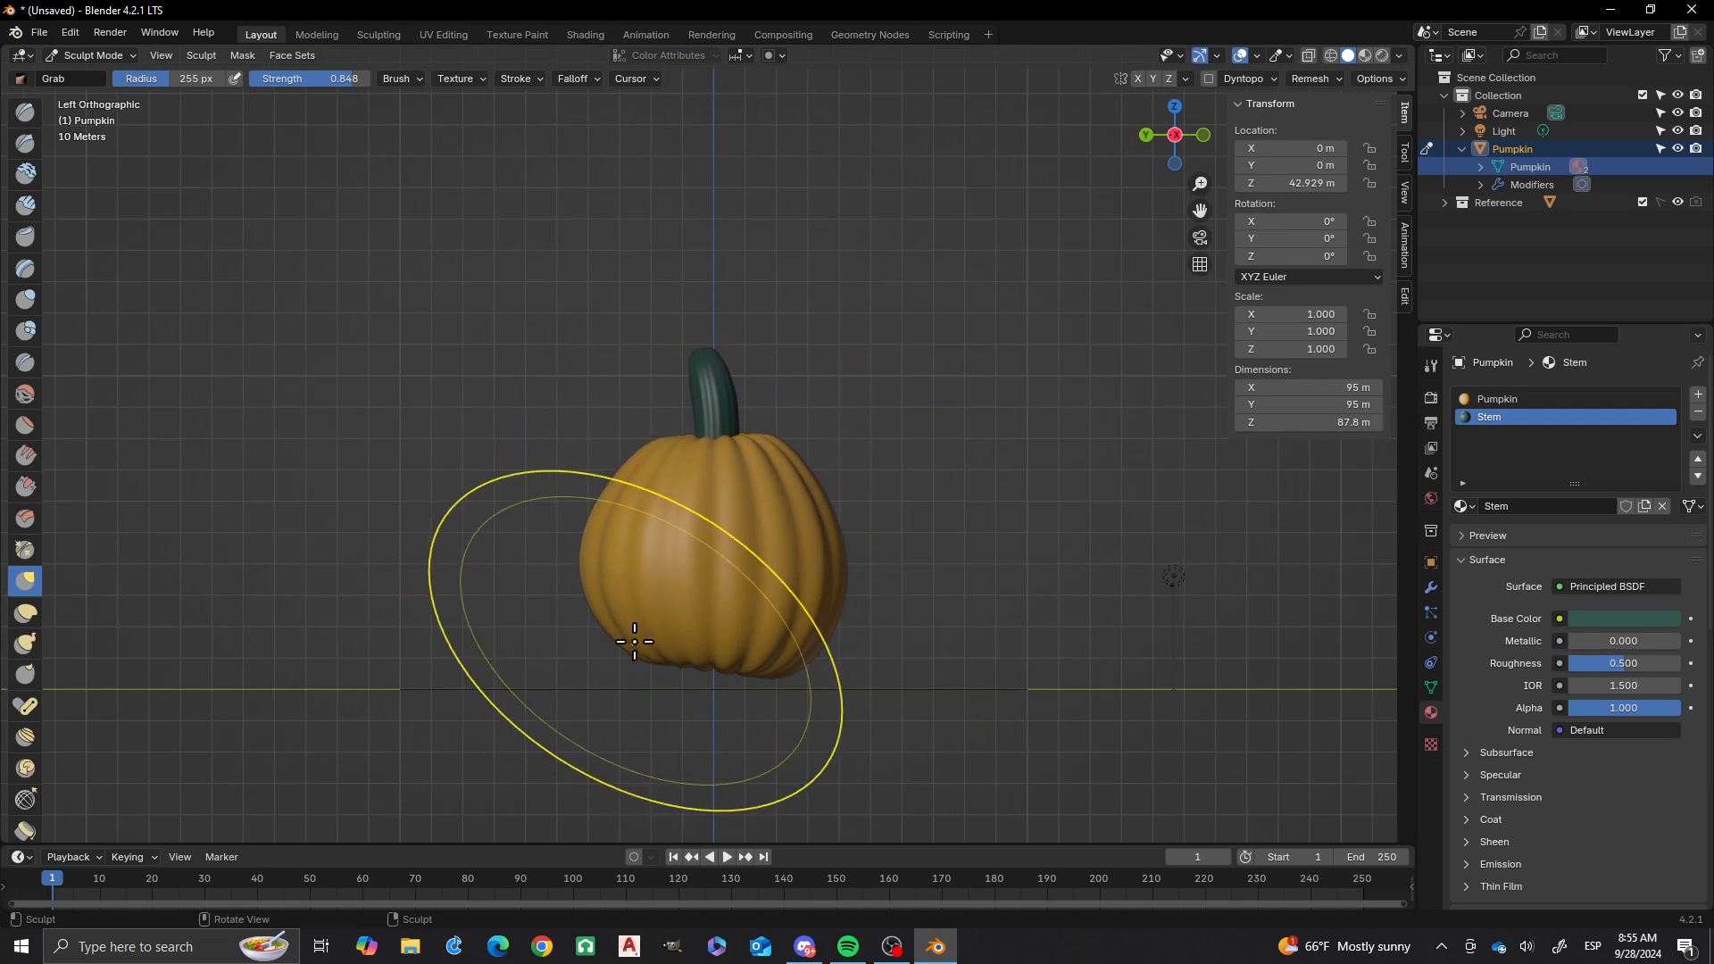
drag(630, 649, 616, 649)
- In back view, push the pumpkin's -X side inward and lower its shoulder using a 130 px Grab brush radius
mouse_move(688, 563)
middle_down()
mouse_move(715, 562)
mouse_move(730, 593)
mouse_move(811, 562)
mouse_move(880, 571)
middle_up()
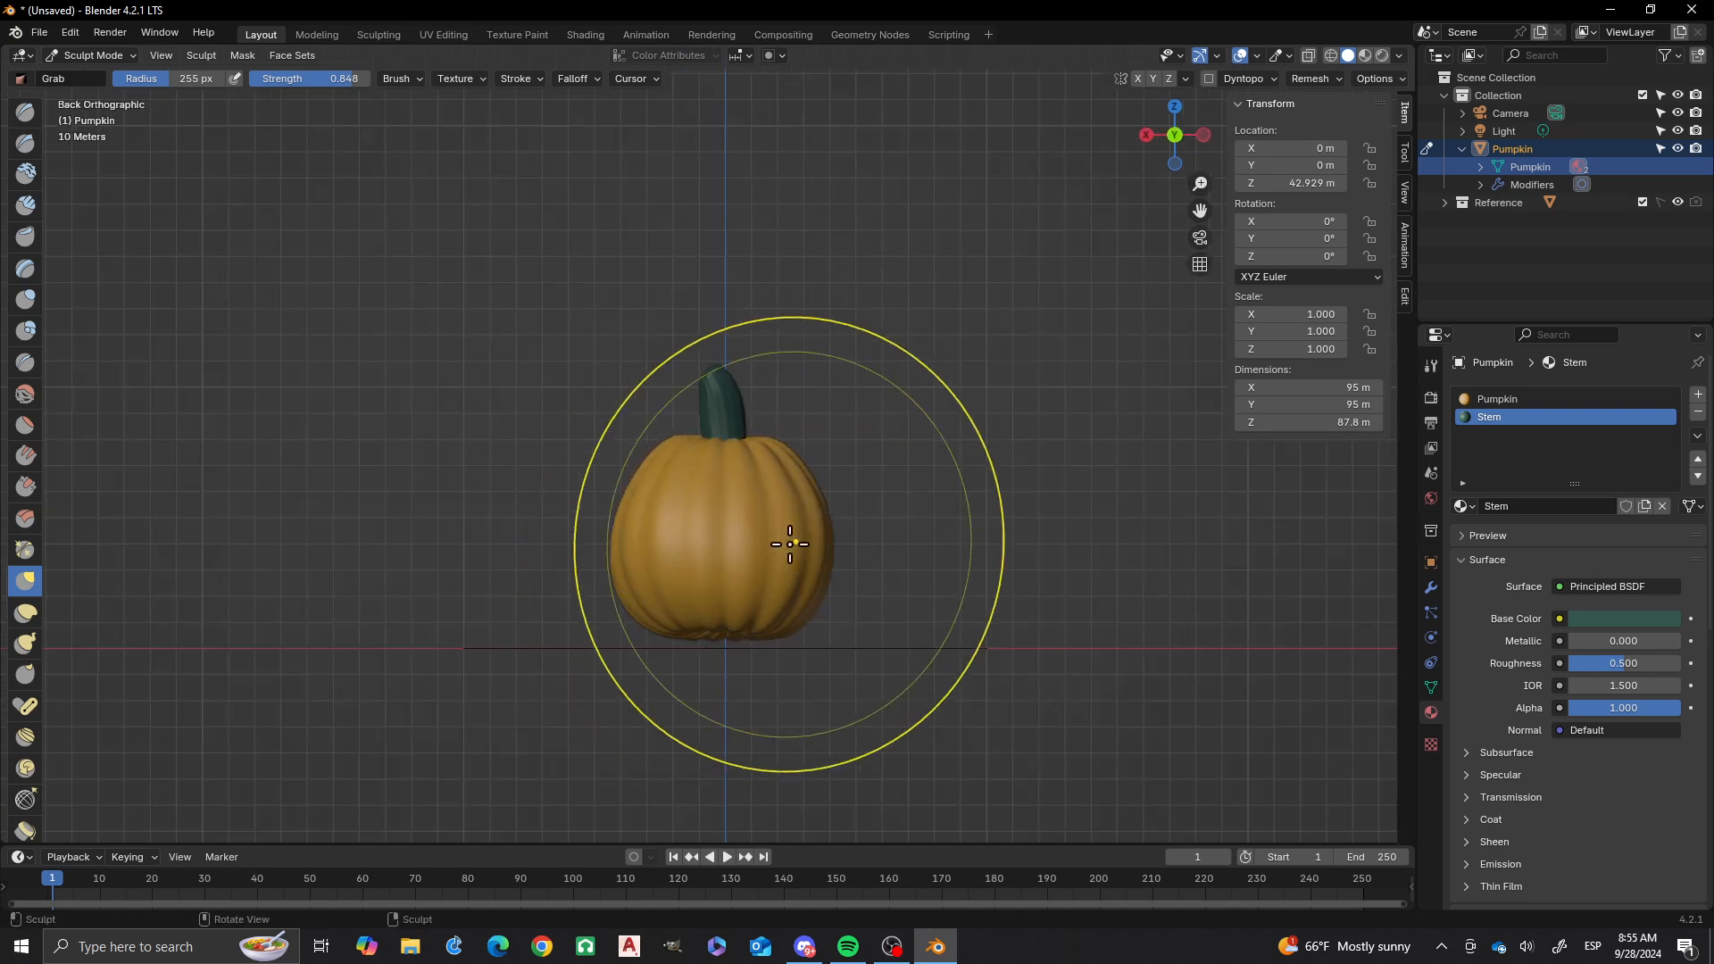
drag(816, 544, 803, 547)
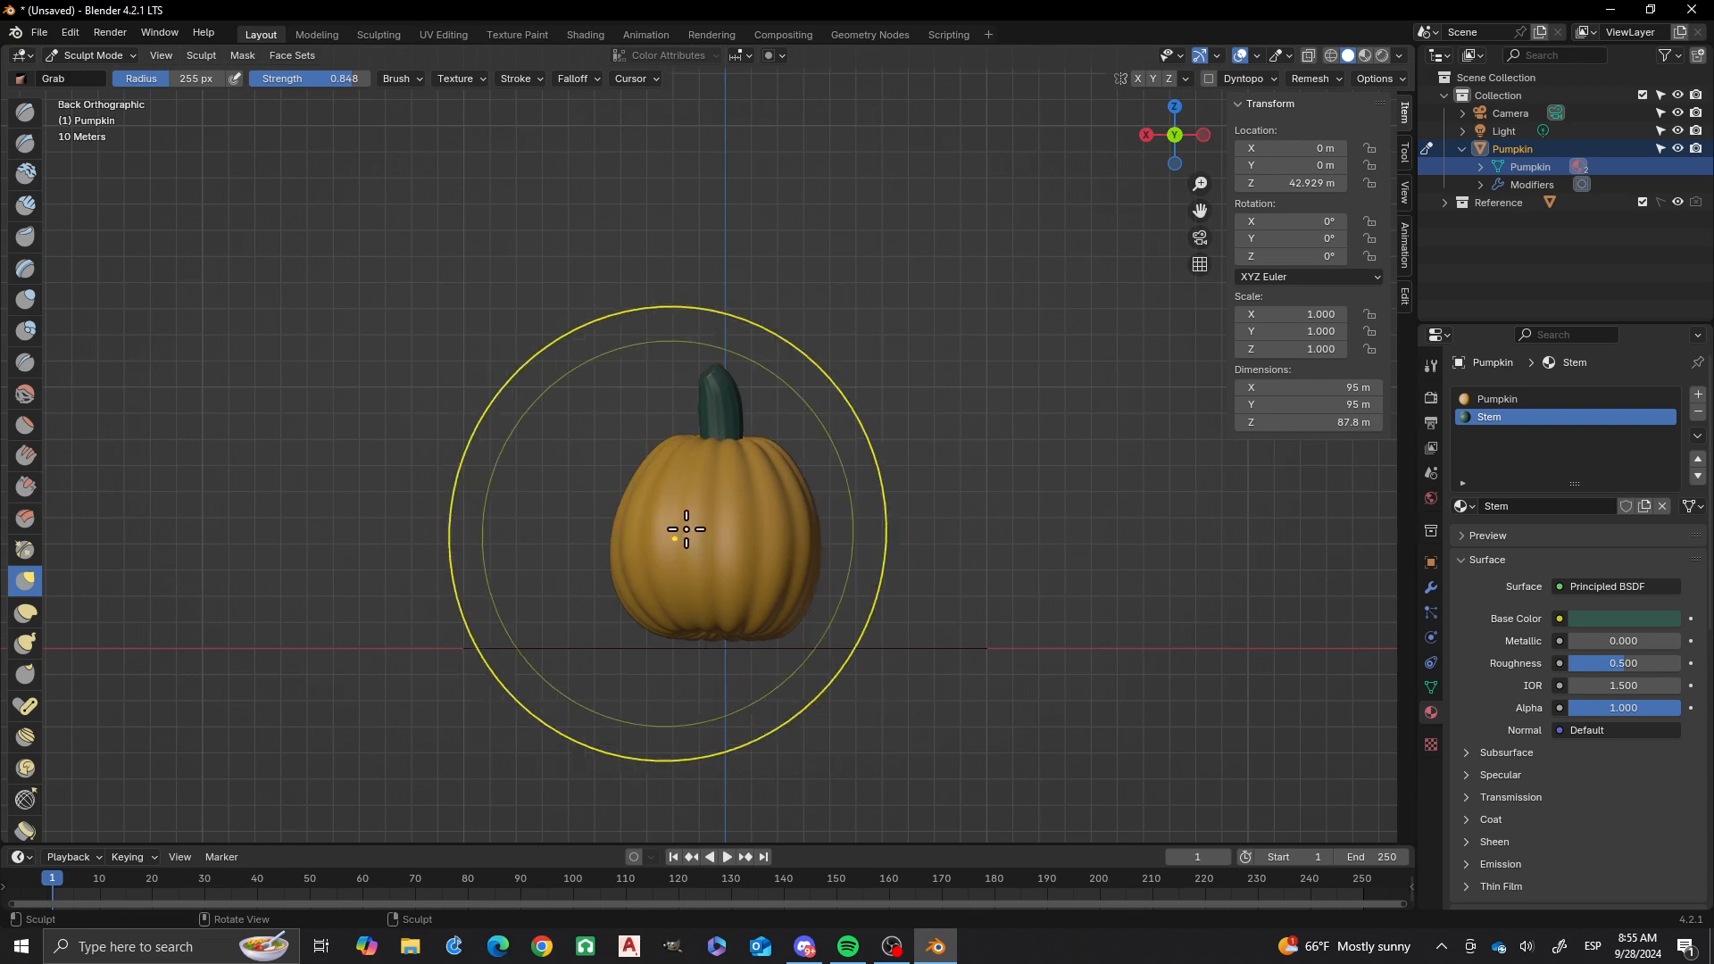
scroll(735, 547, up, 1)
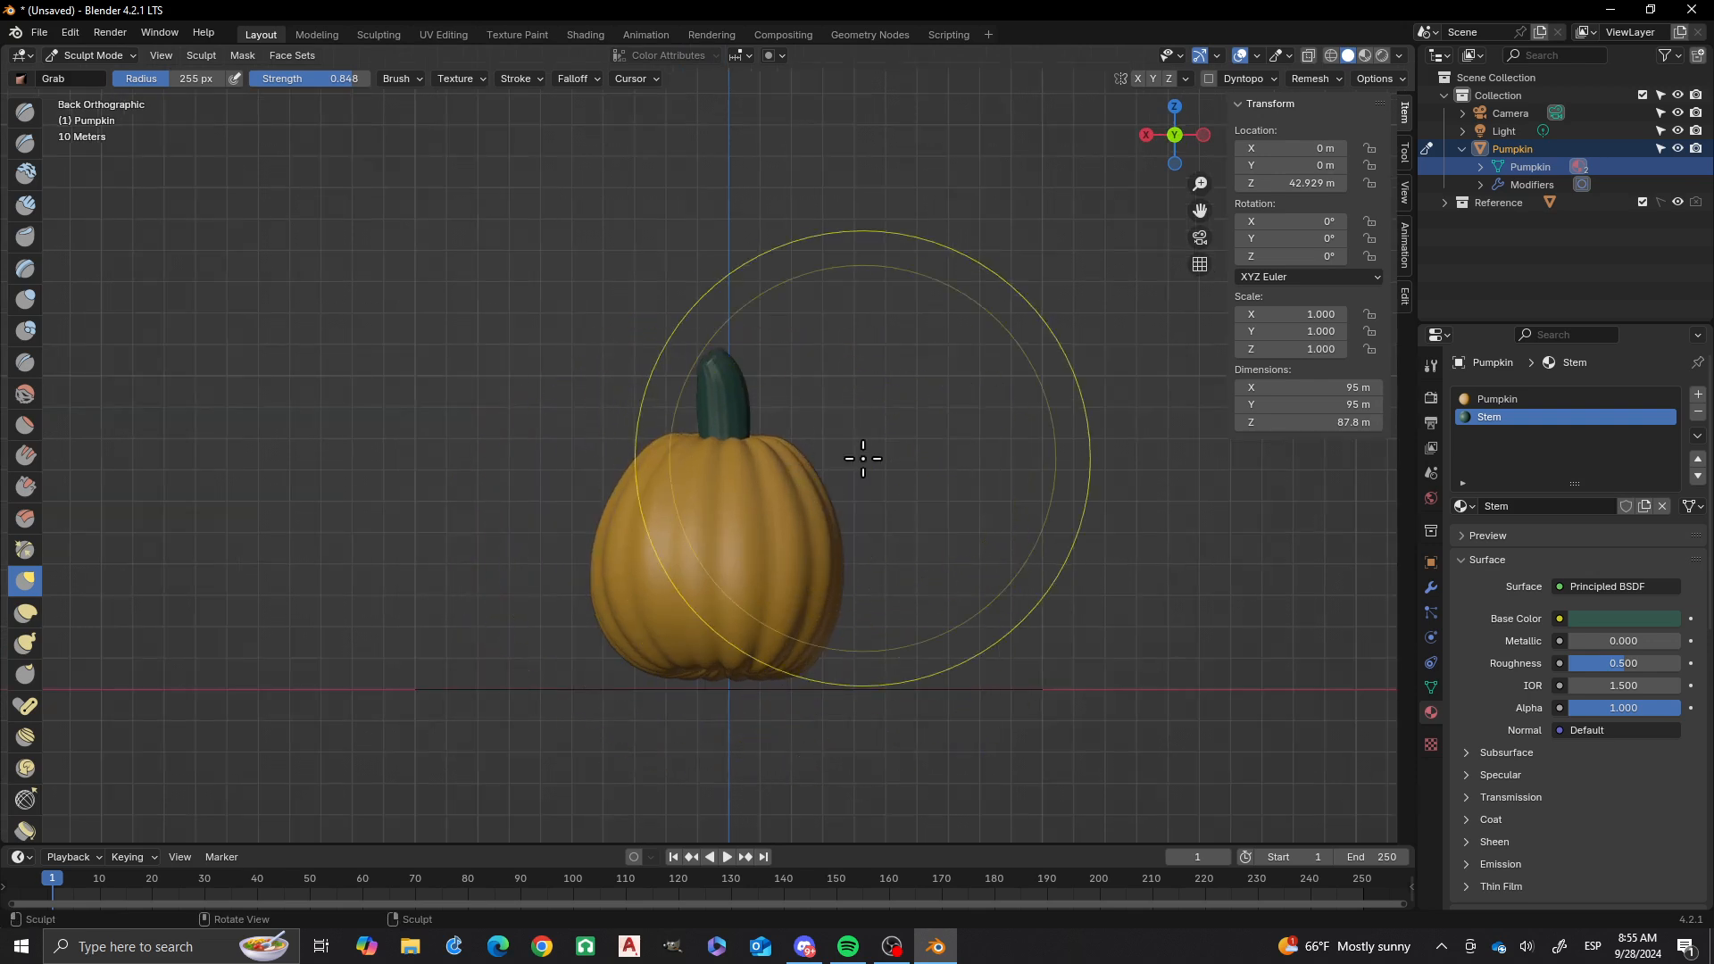
key(f)
click(763, 540)
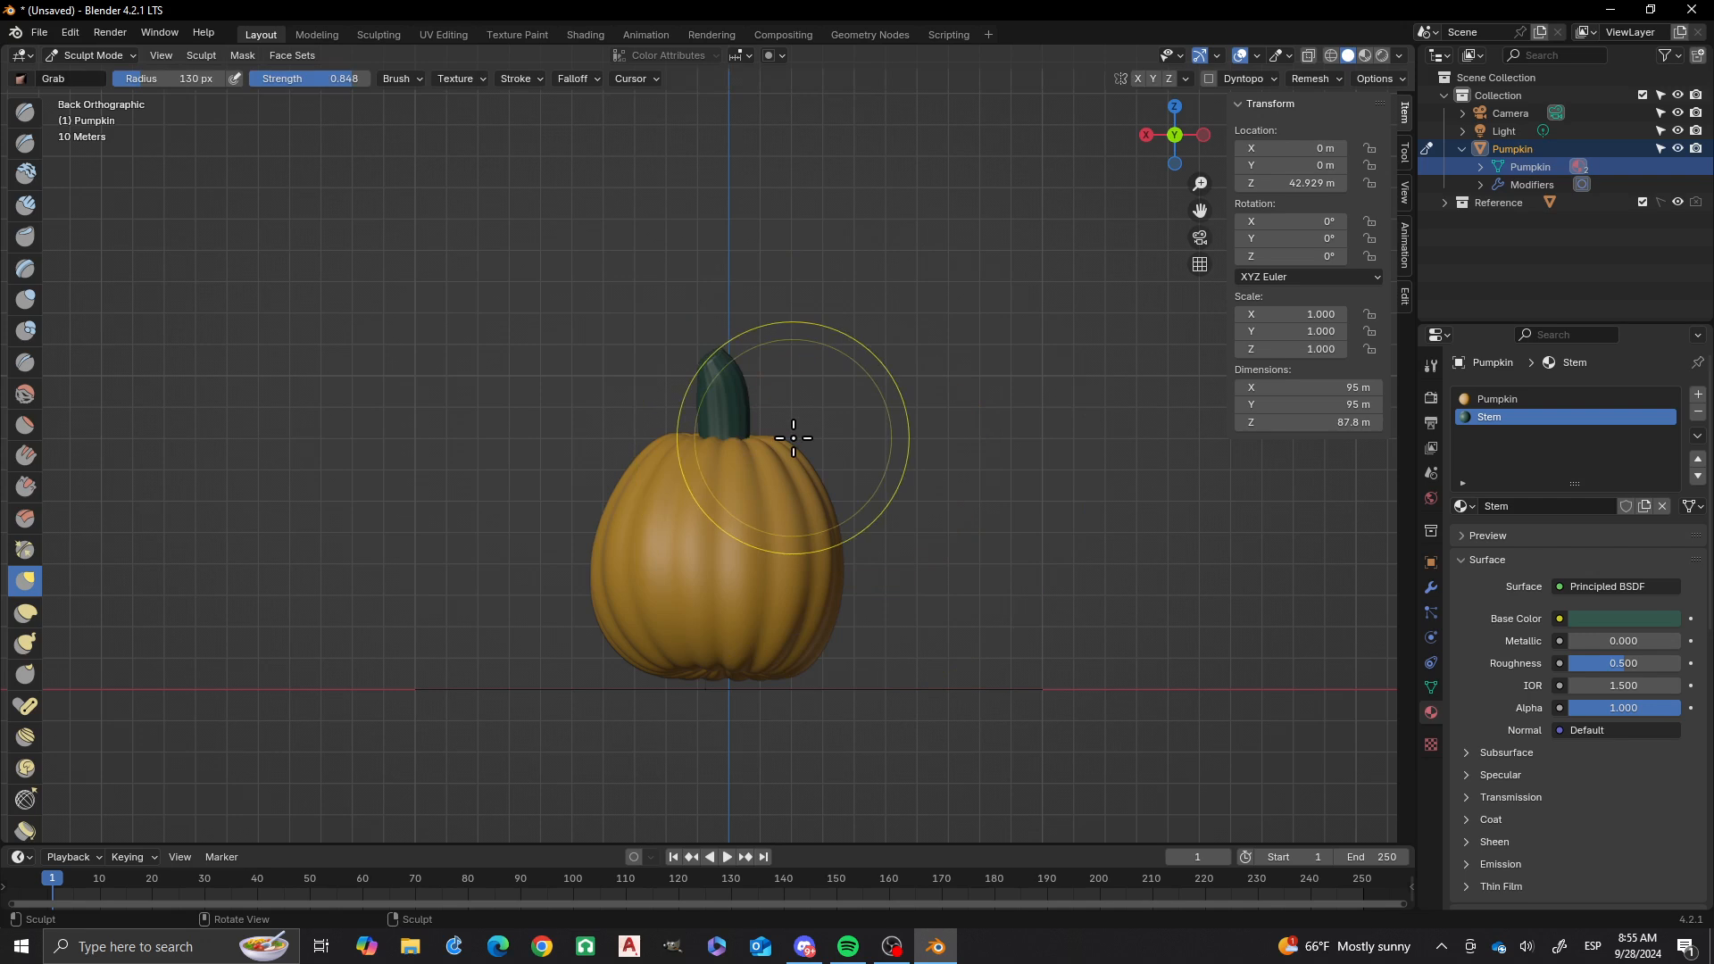
mouse_move(785, 440)
mouse_down()
mouse_move(795, 465)
mouse_move(785, 455)
mouse_up()
- In back view, bend the stem's tip toward +X and slim its lower part, reducing the Grab brush radius to 65 px
drag(710, 357, 701, 346)
drag(706, 405, 720, 403)
scroll(727, 393, up, 3)
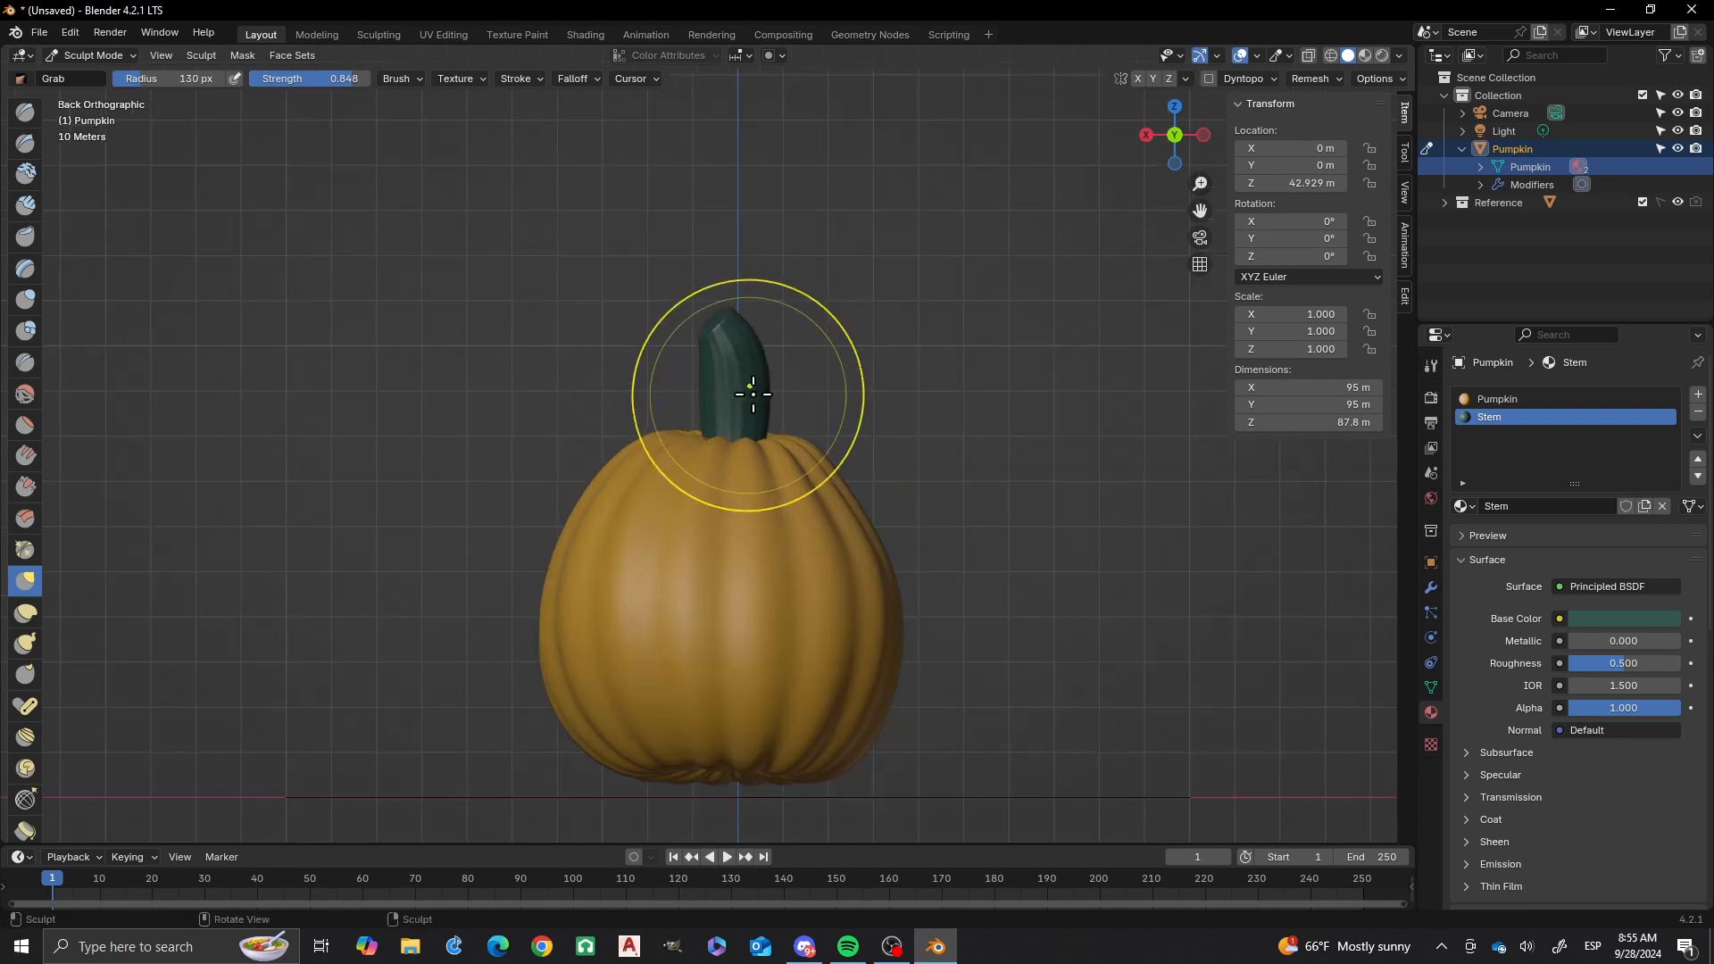
key(f)
click(844, 418)
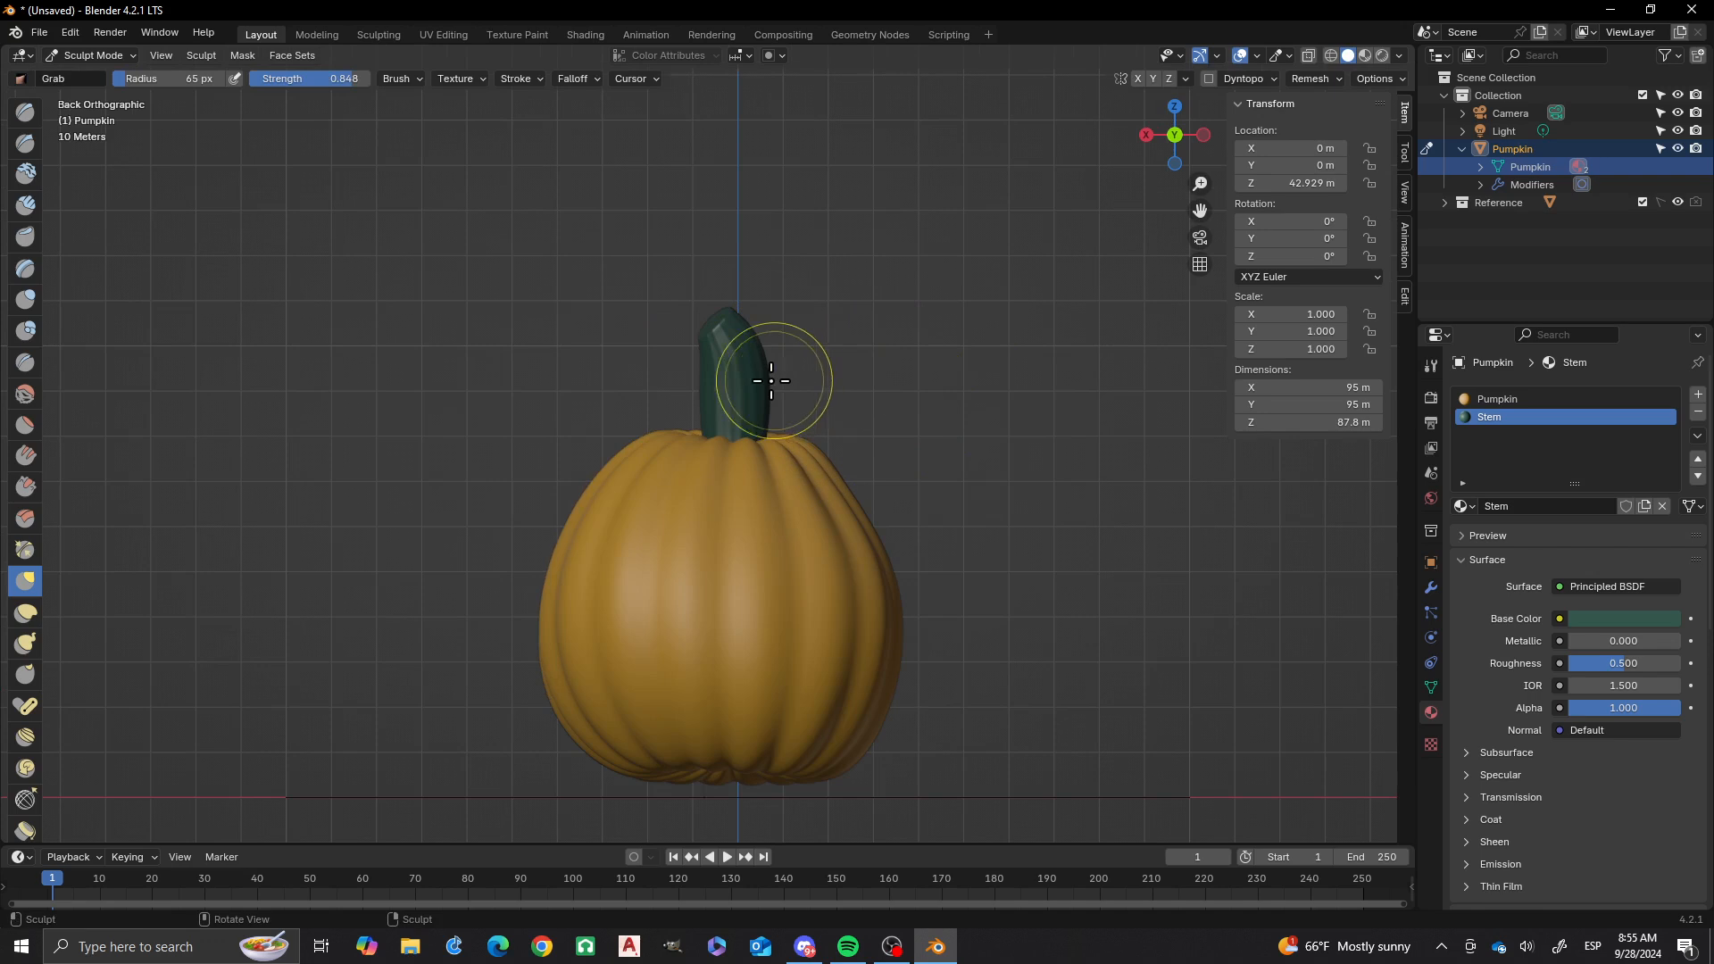
drag(747, 332, 717, 311)
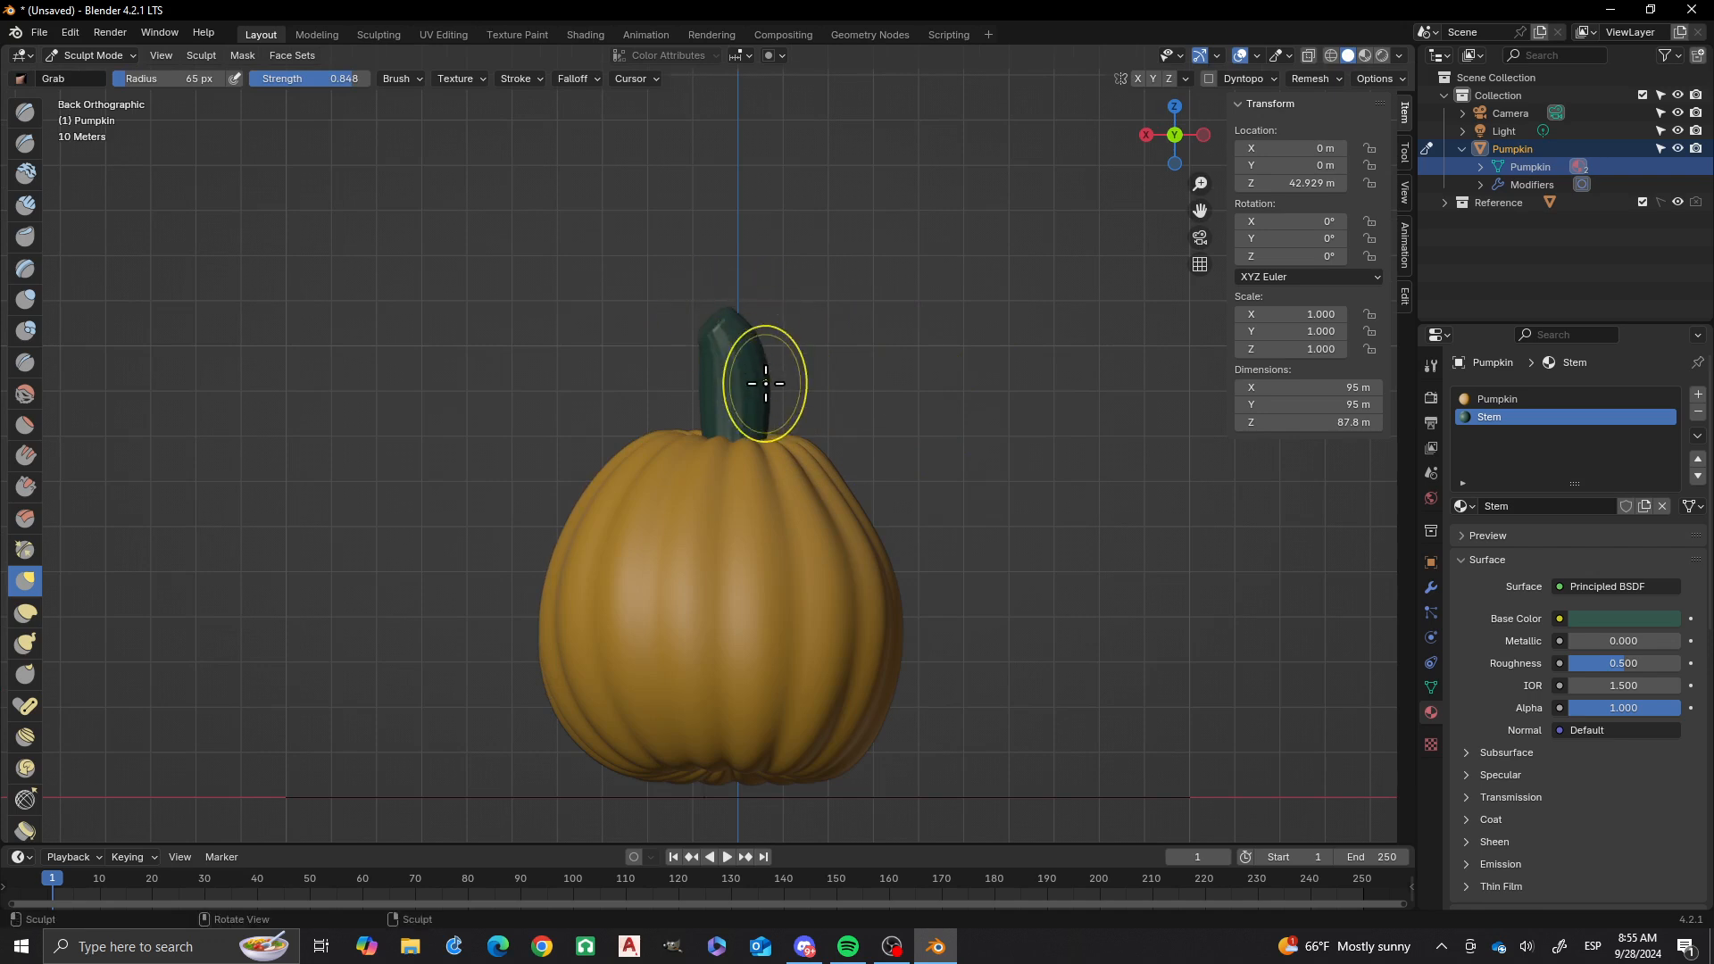
mouse_move(765, 375)
mouse_down()
mouse_move(712, 385)
mouse_move(731, 430)
mouse_move(761, 388)
mouse_up()
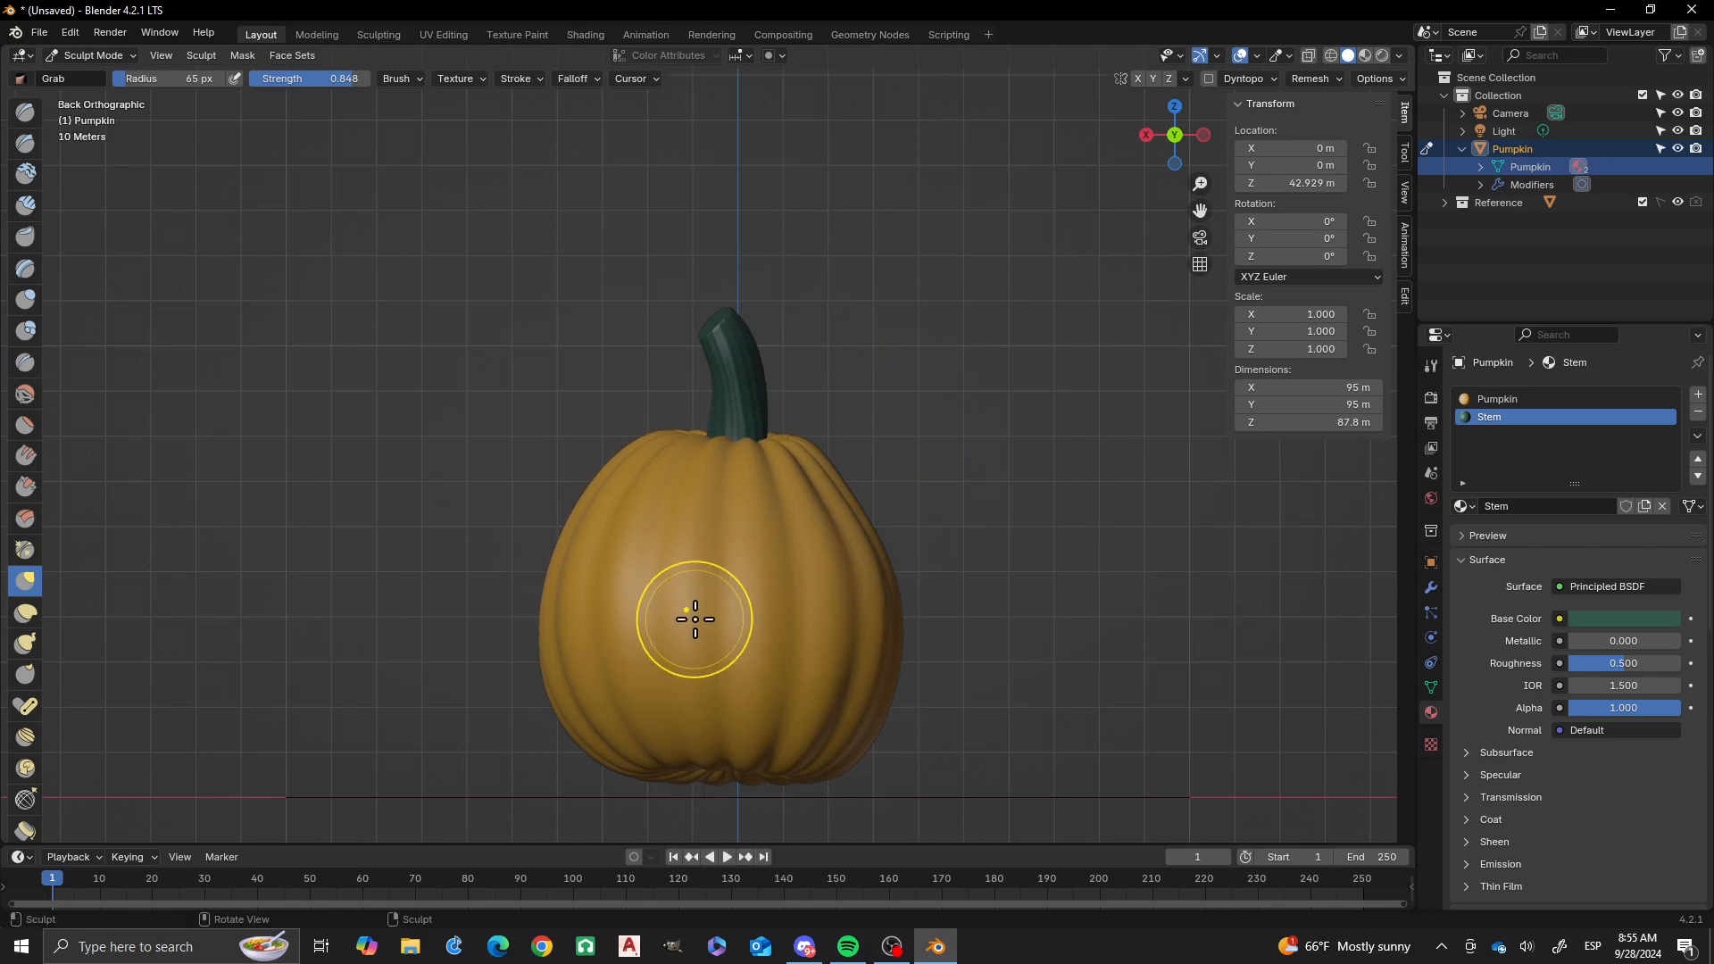
- Switch to the Inflate/Deflate brush with a 133 px radius and, in right view, inflate the ribs on the pumpkin's -Y side
key(i)
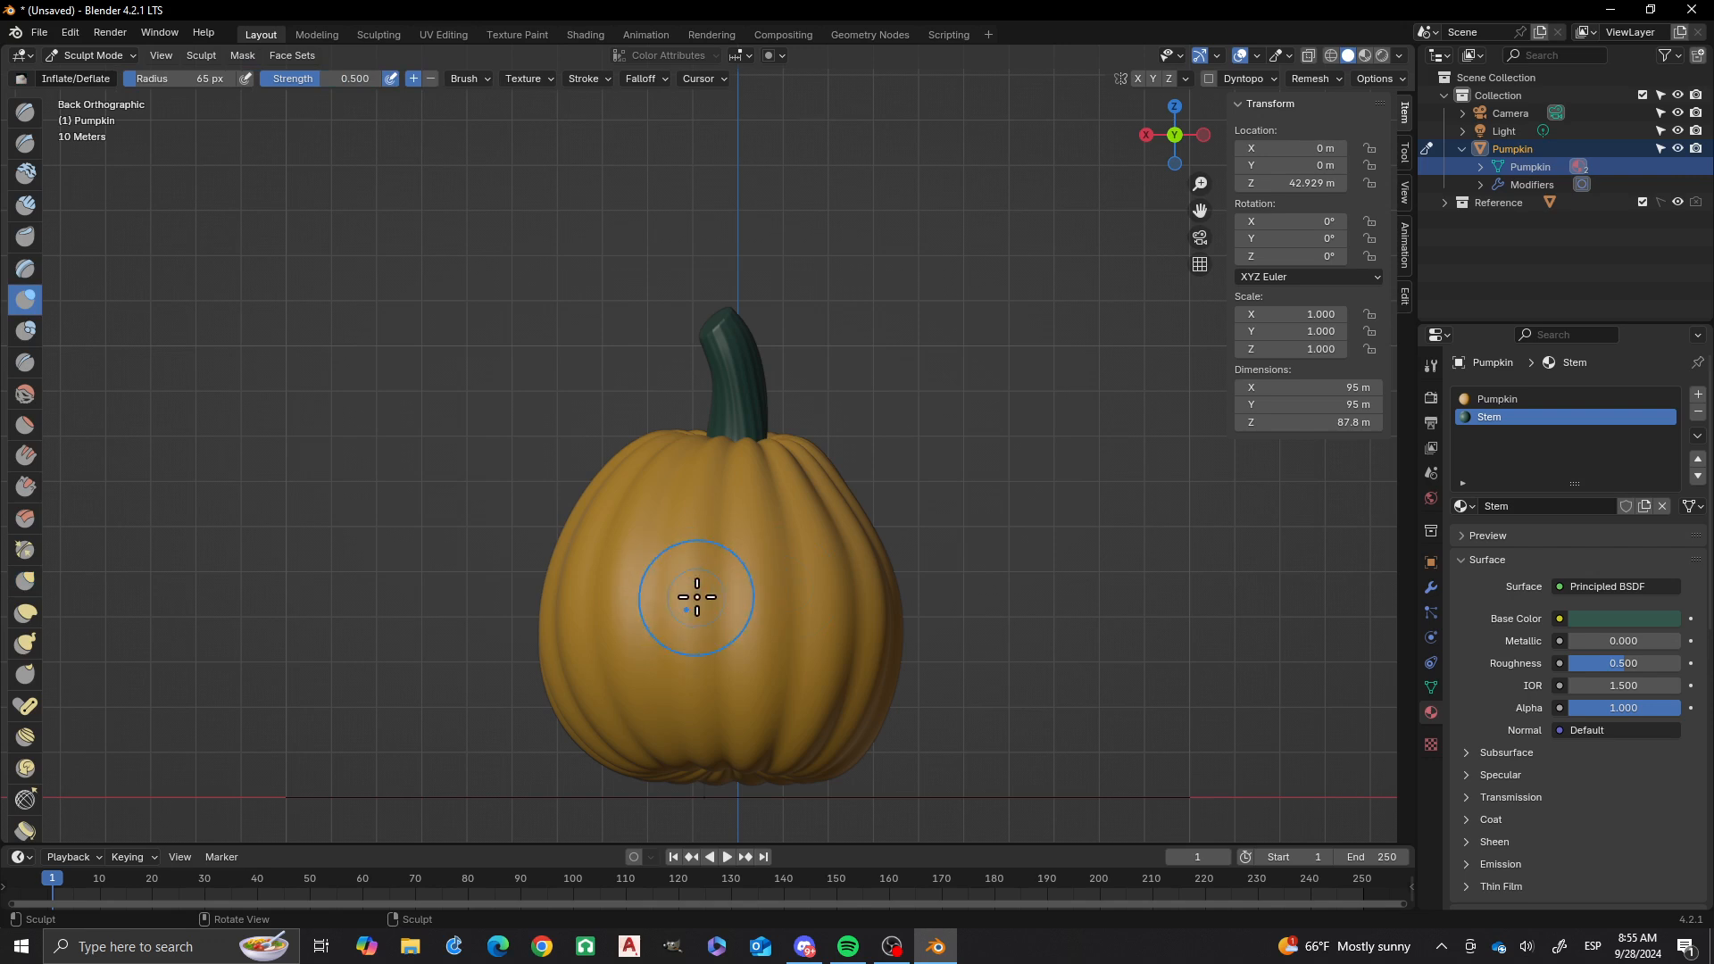
key(f)
click(754, 633)
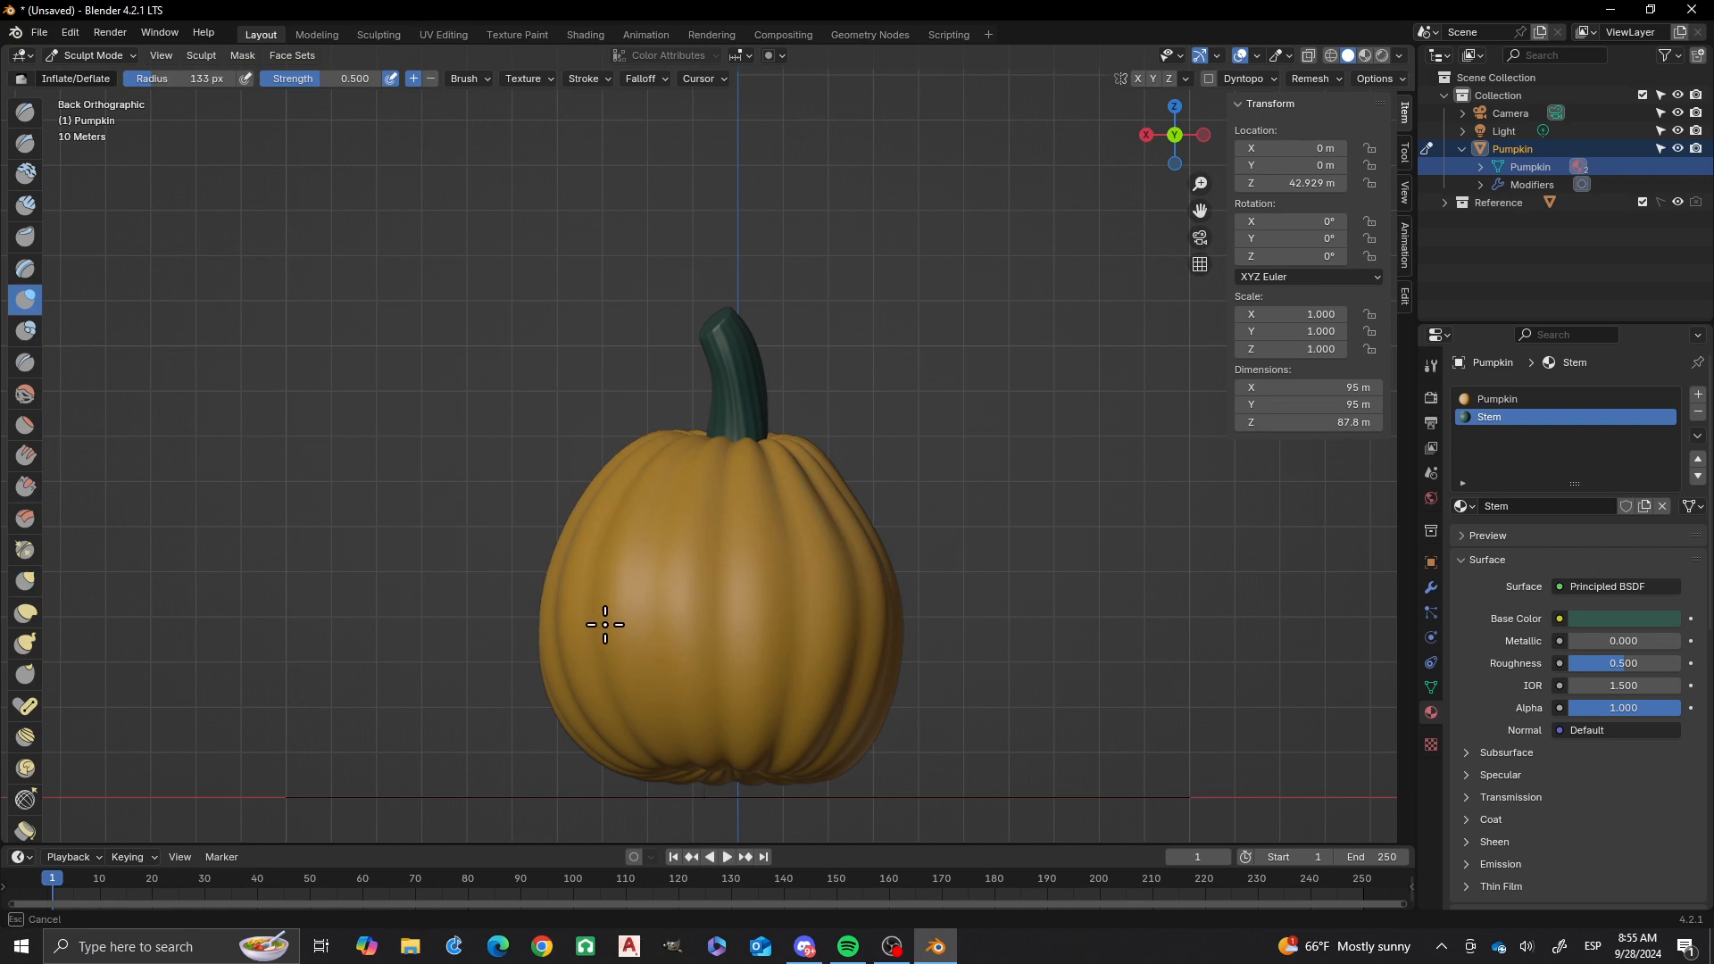
mouse_move(842, 619)
middle_down()
mouse_move(670, 597)
mouse_move(759, 627)
mouse_move(860, 593)
middle_up()
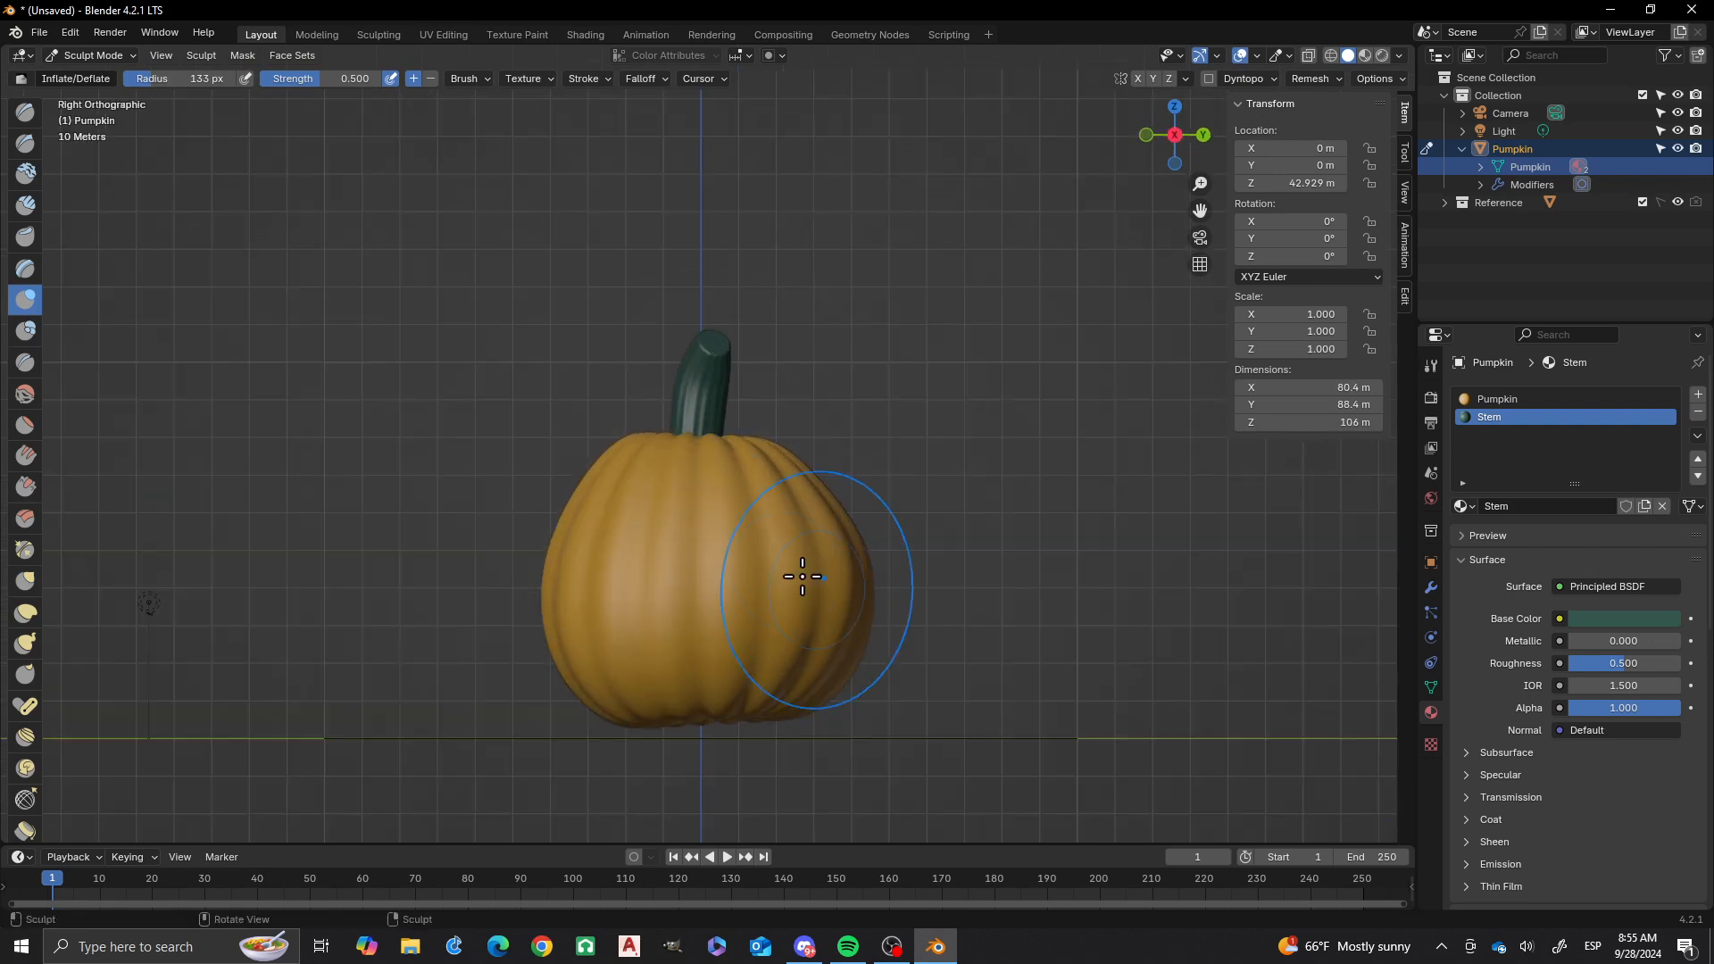
drag(570, 568, 570, 558)
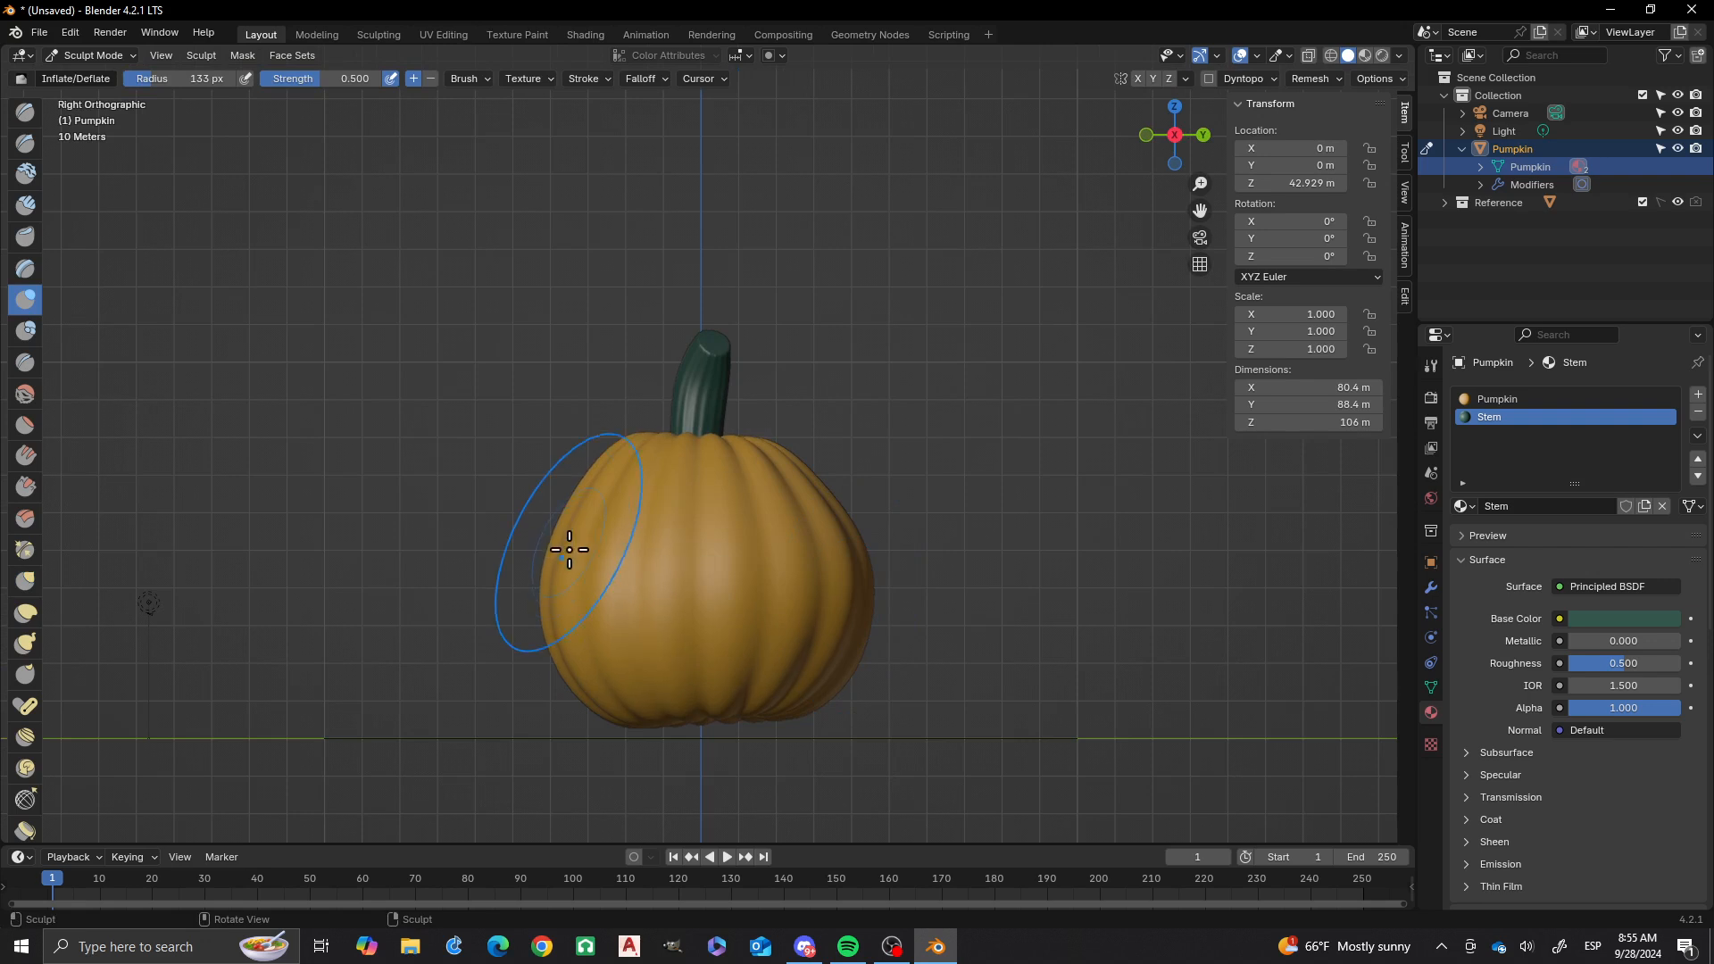
mouse_move(606, 502)
mouse_down()
mouse_move(562, 613)
mouse_move(572, 662)
mouse_up()
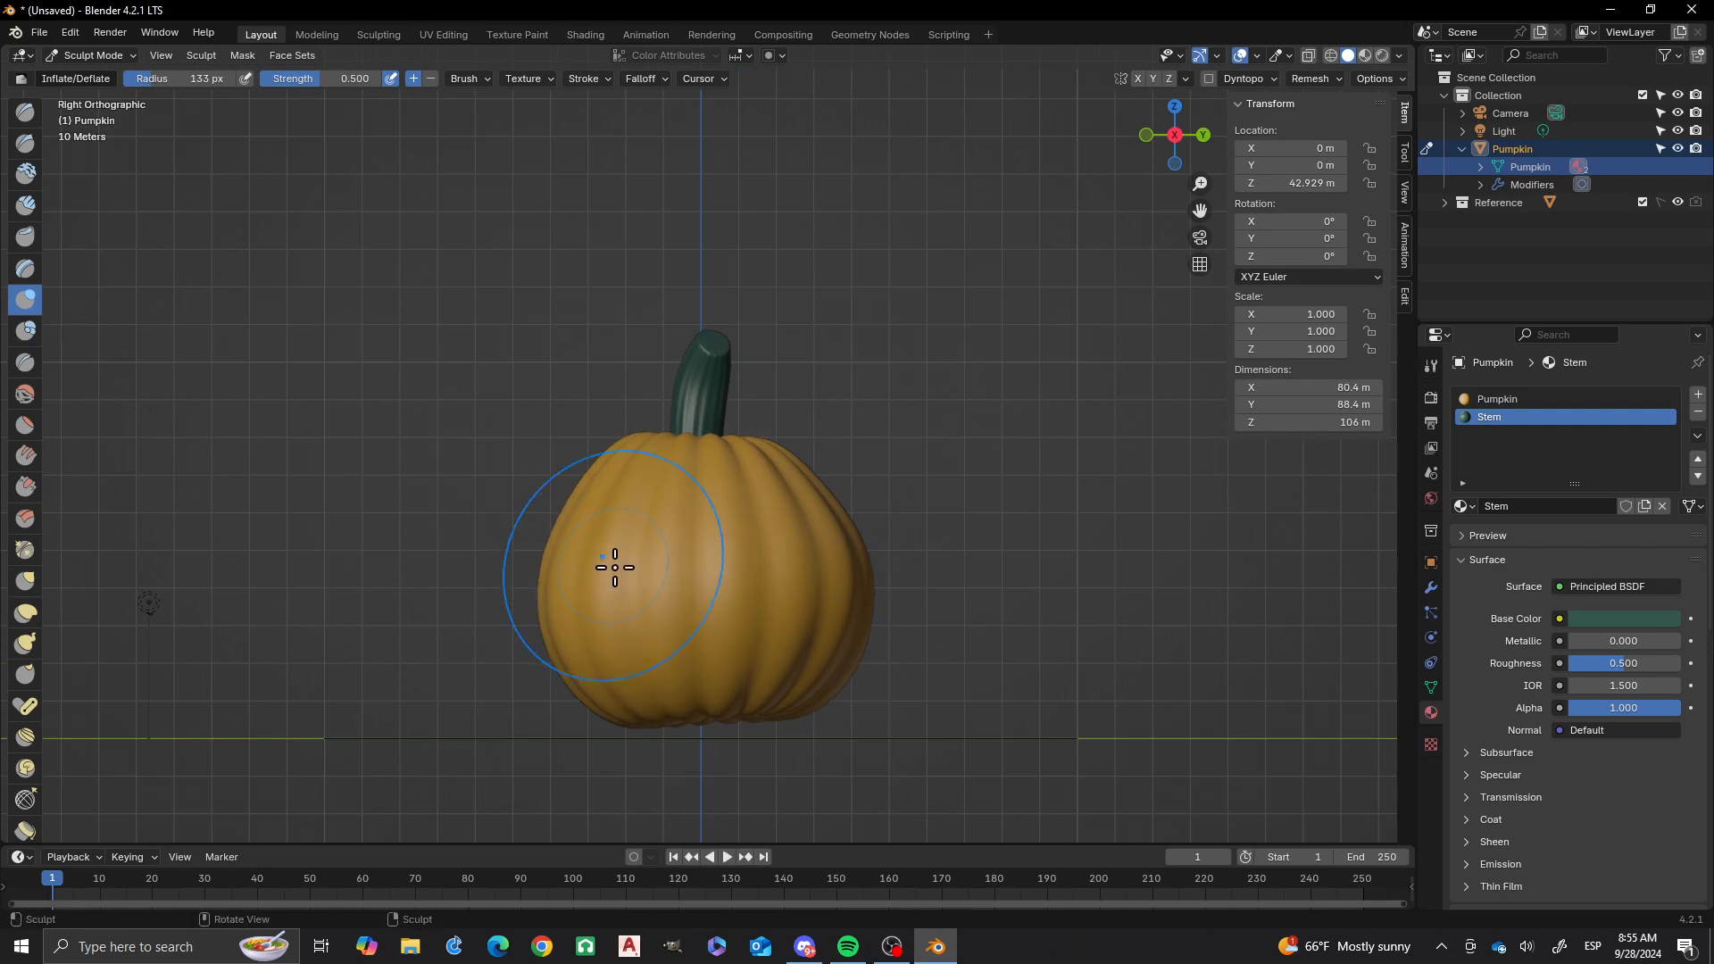
- In front view, inflate the ribs along the pumpkin's -X side, from the shoulder down to the middle
mouse_move(612, 566)
middle_down()
mouse_move(753, 624)
mouse_move(819, 594)
middle_up()
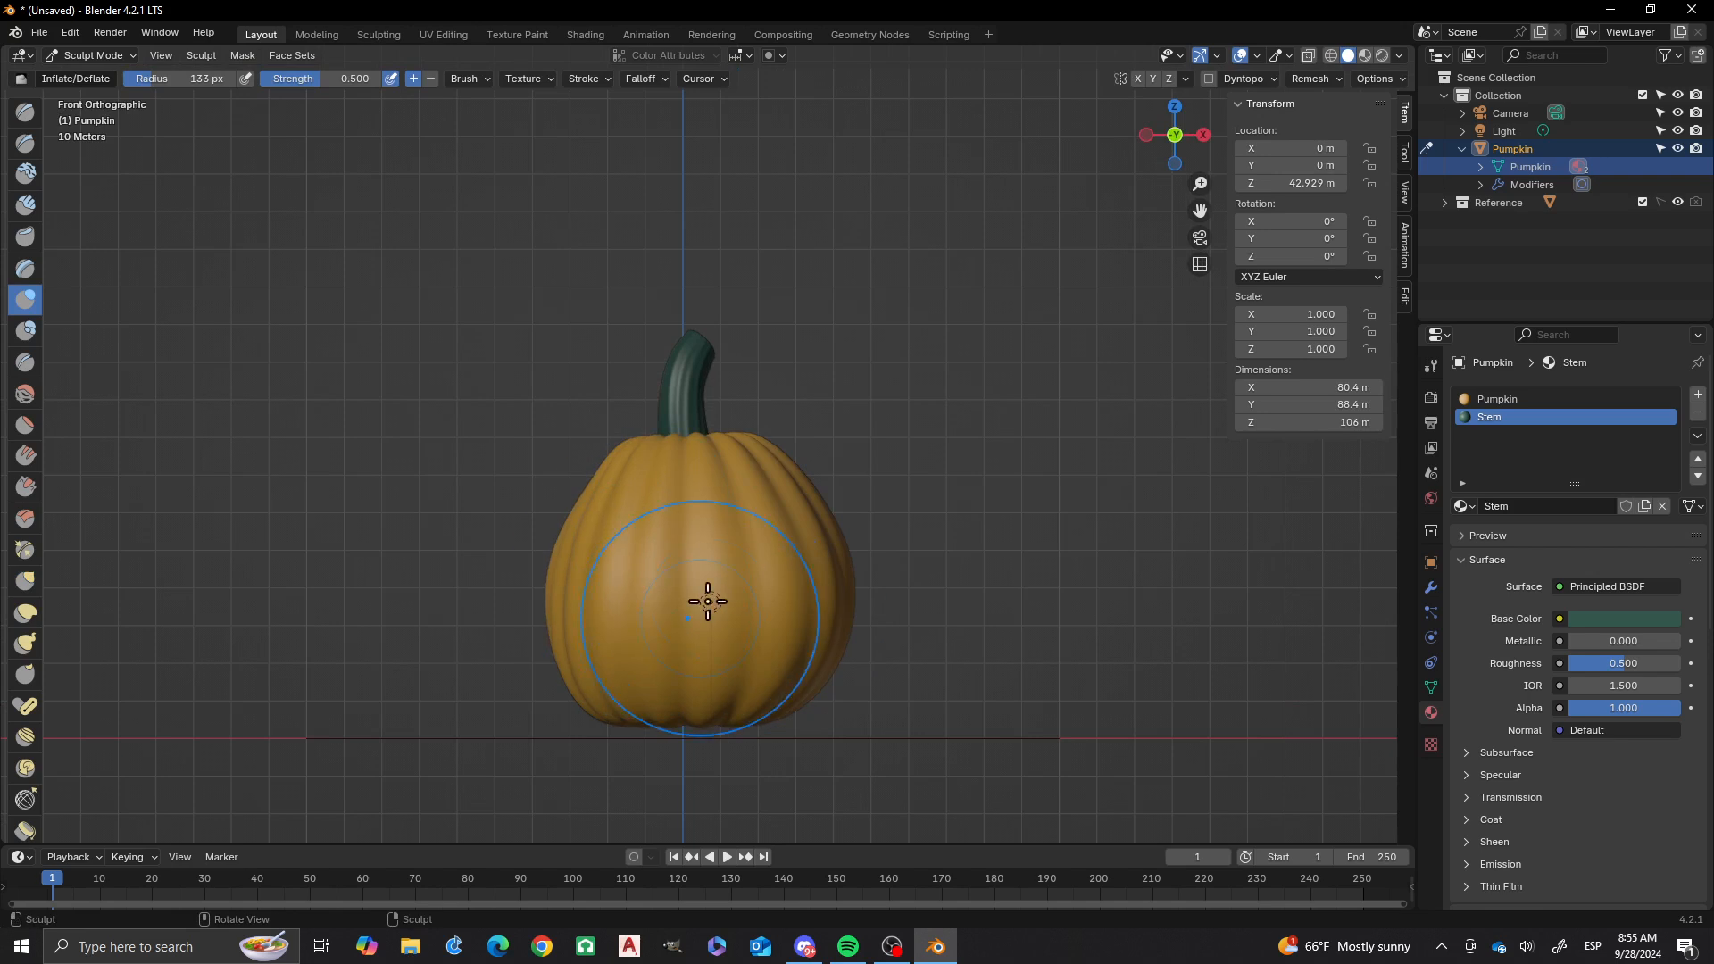
shift+middle_drag(773, 460, 759, 406)
drag(569, 442, 574, 468)
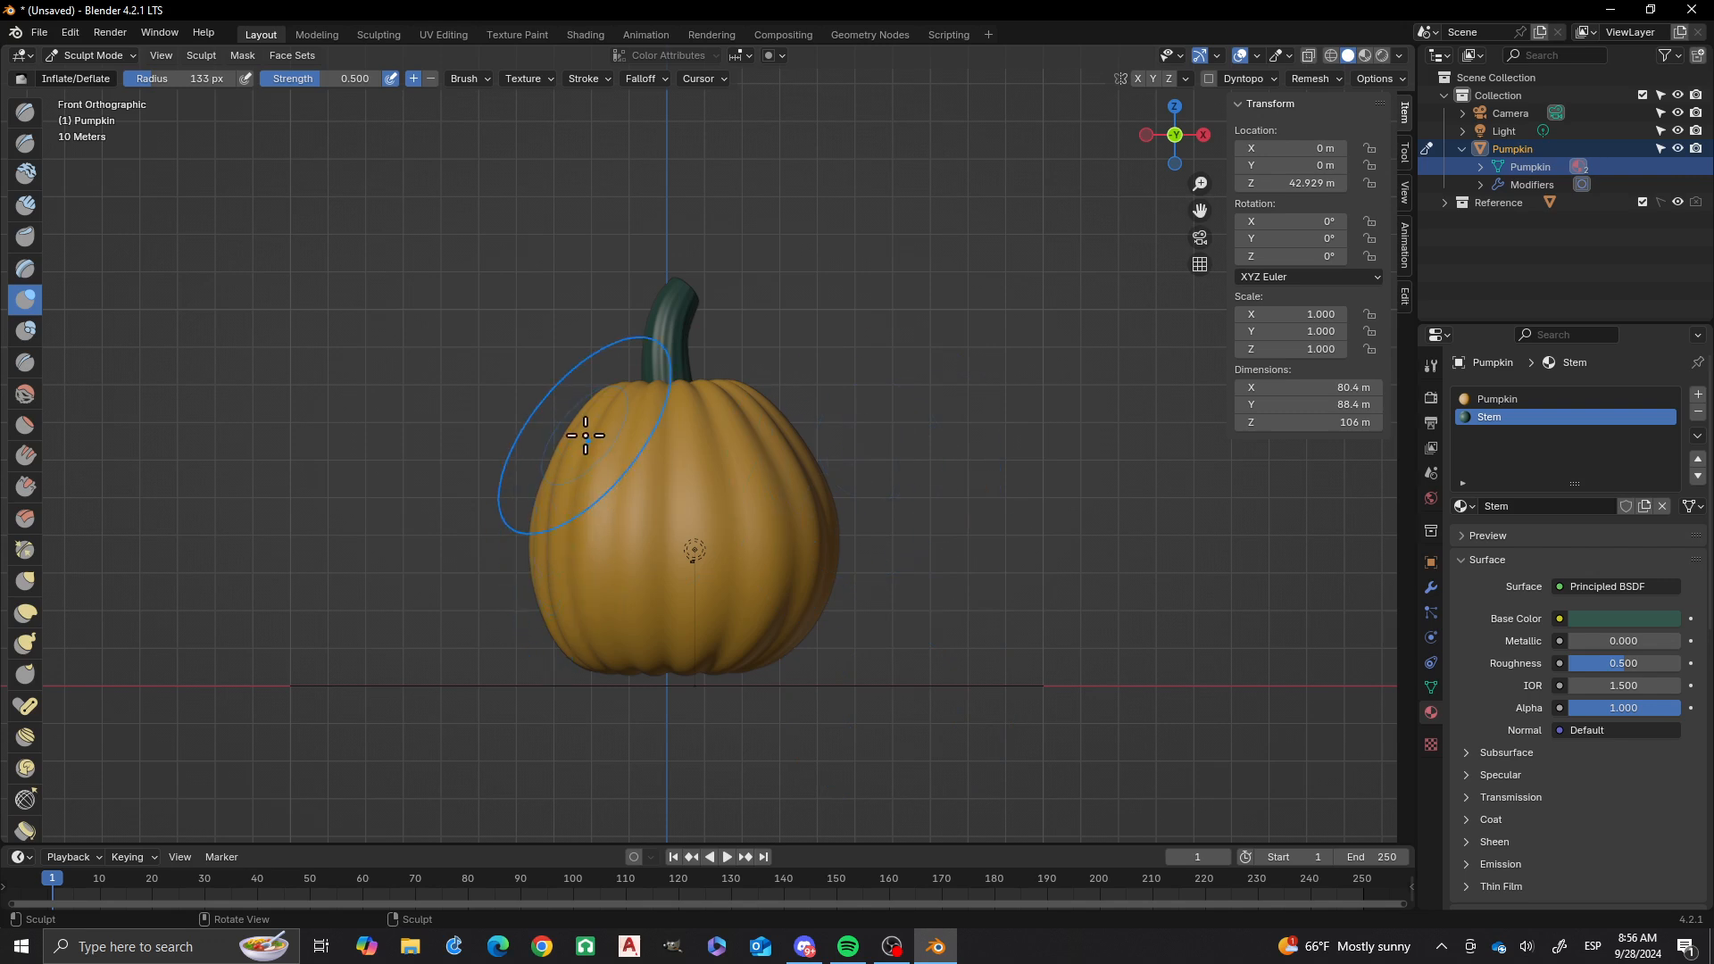
drag(581, 444, 536, 569)
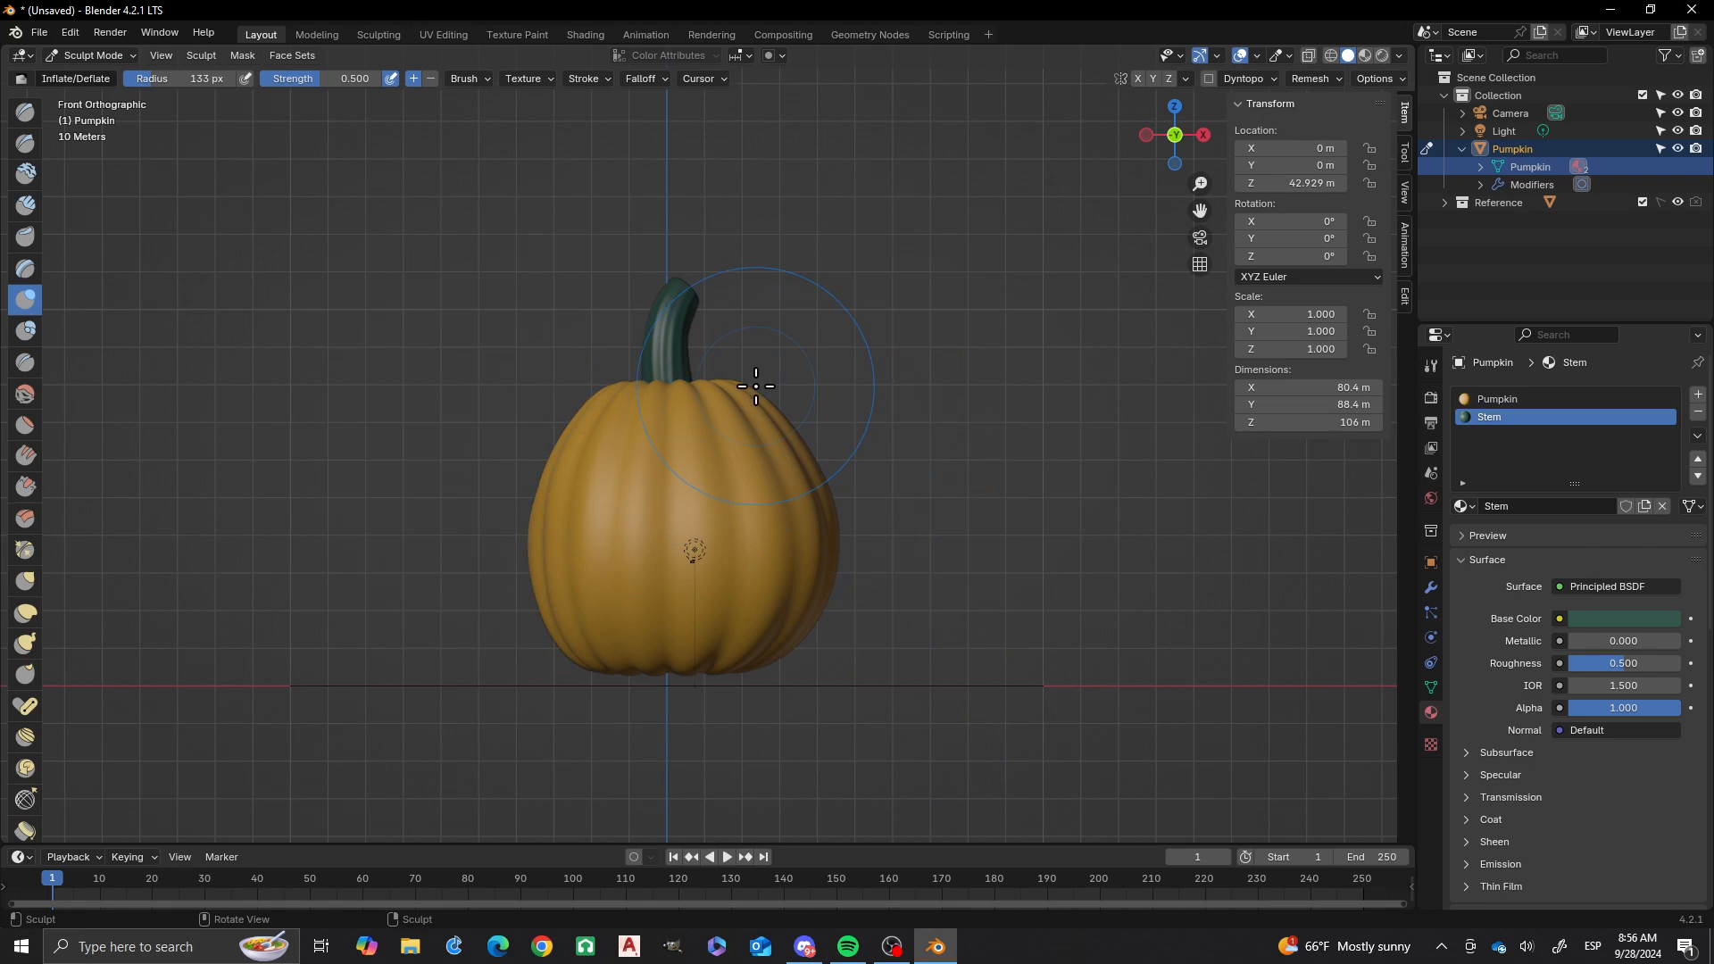
- In front view, push the pumpkin's +X side and shoulder slightly inward using the Grab brush with a 133 px radius
key(g)
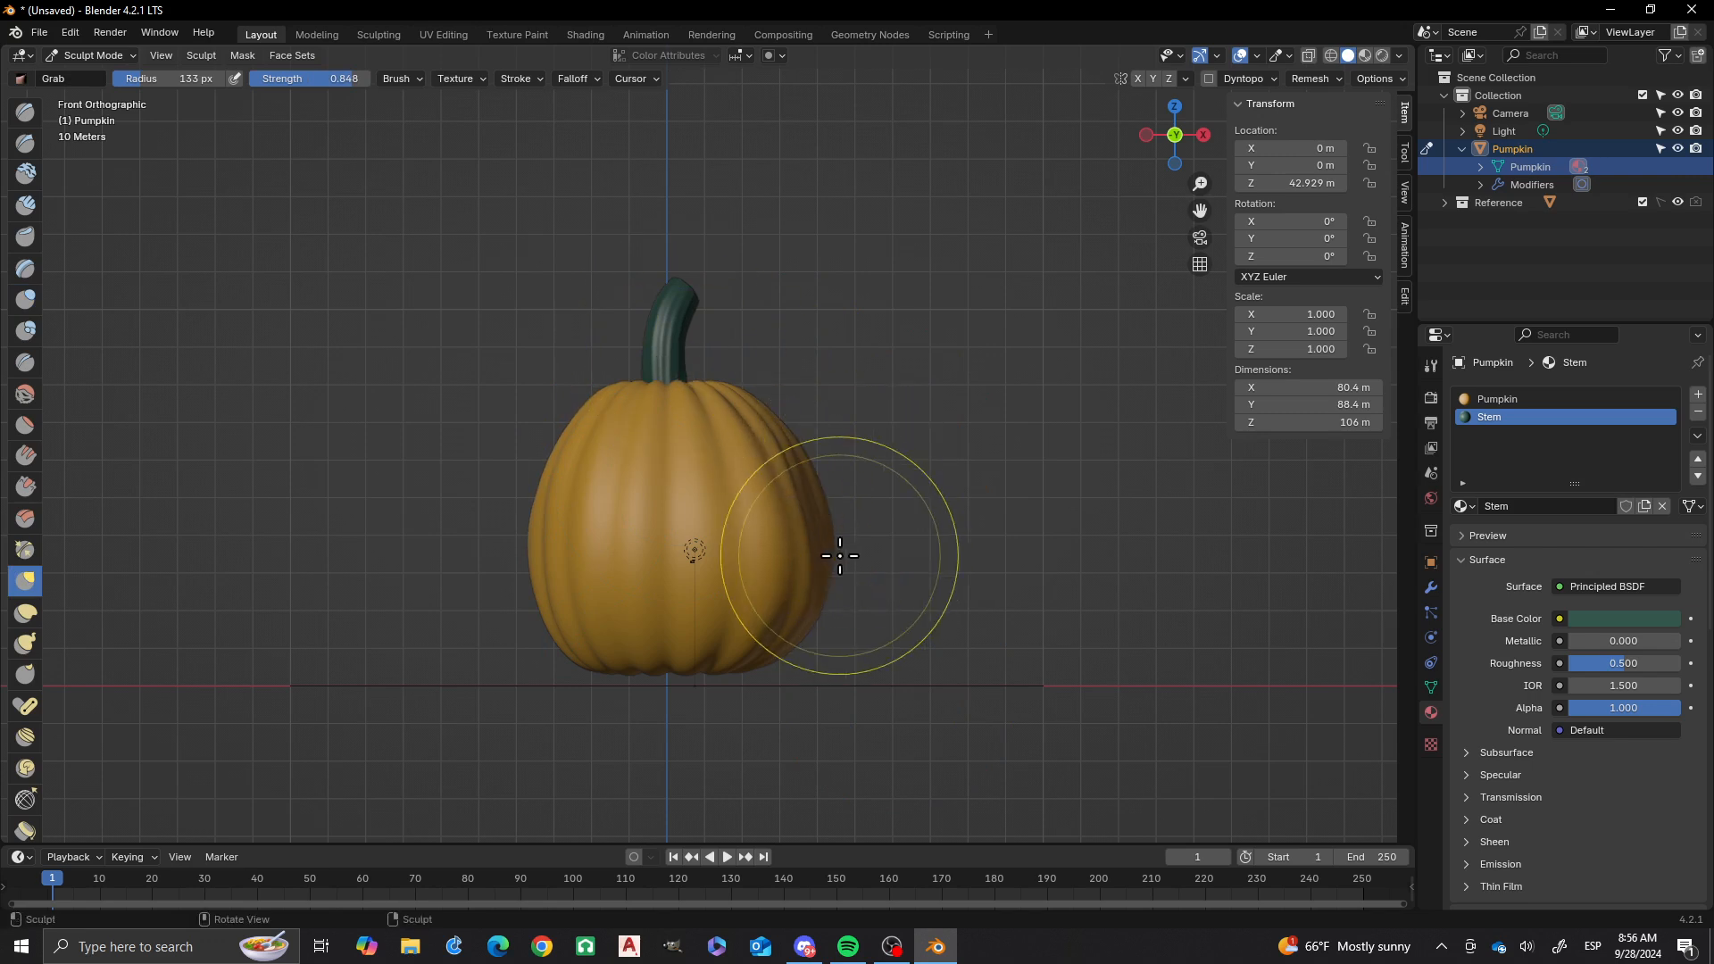
drag(832, 555, 818, 550)
drag(799, 460, 787, 462)
drag(837, 586, 695, 509)
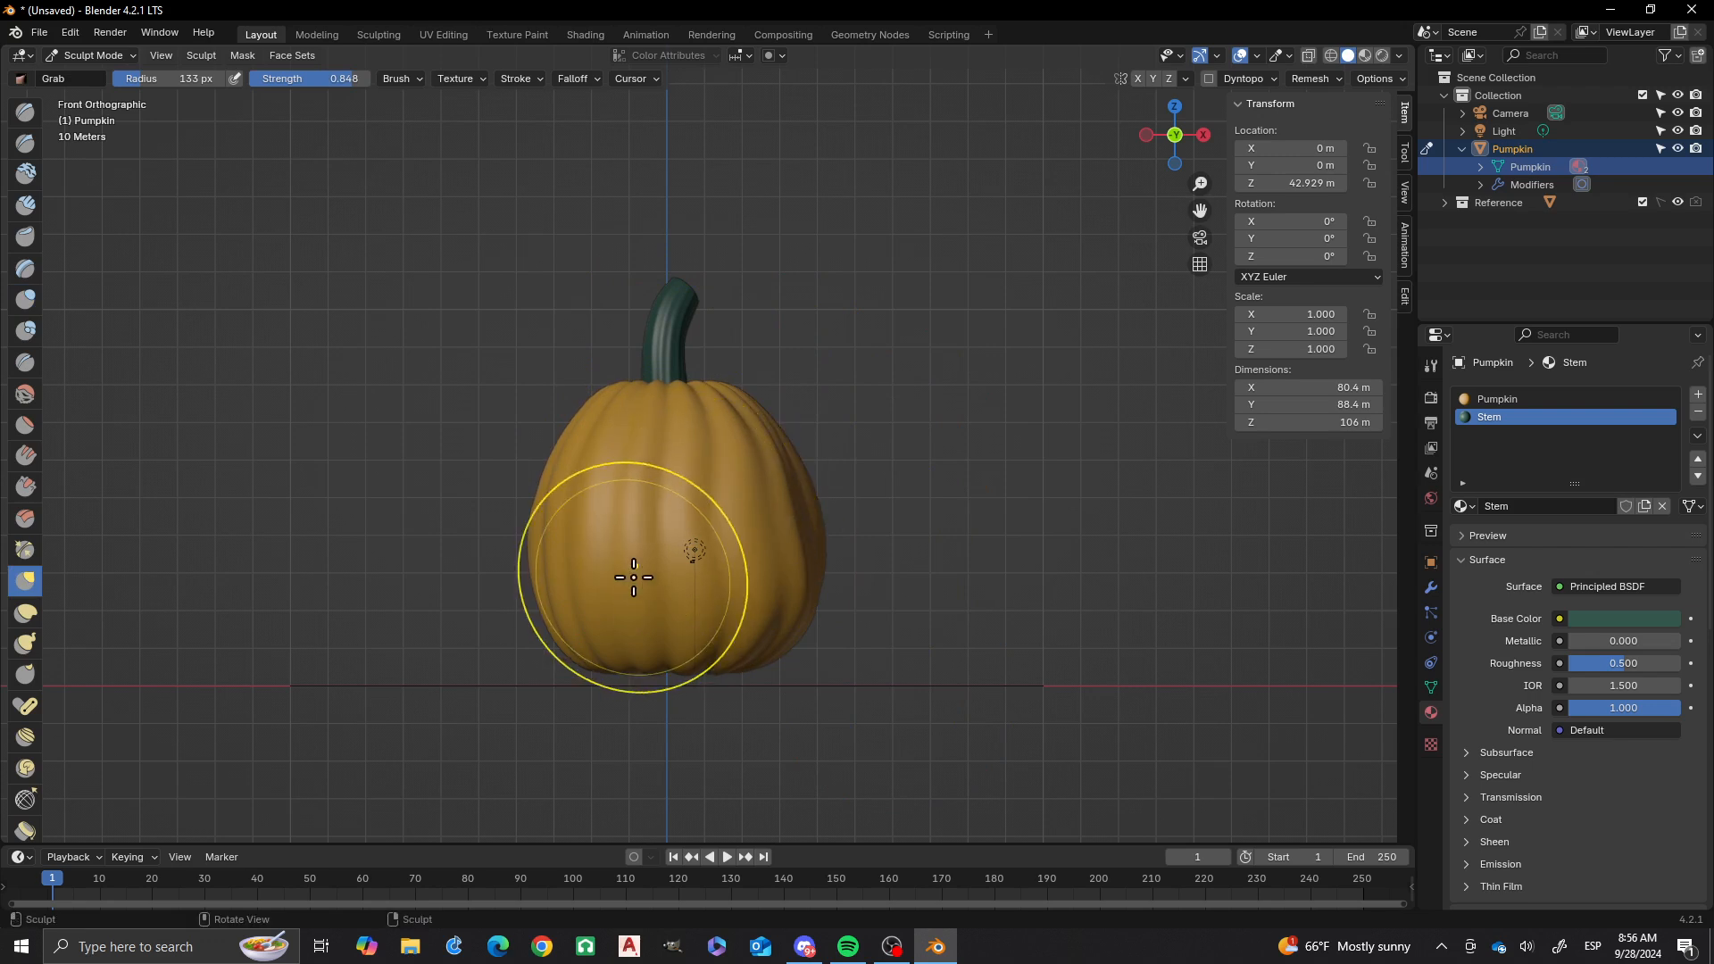
drag(634, 577, 623, 575)
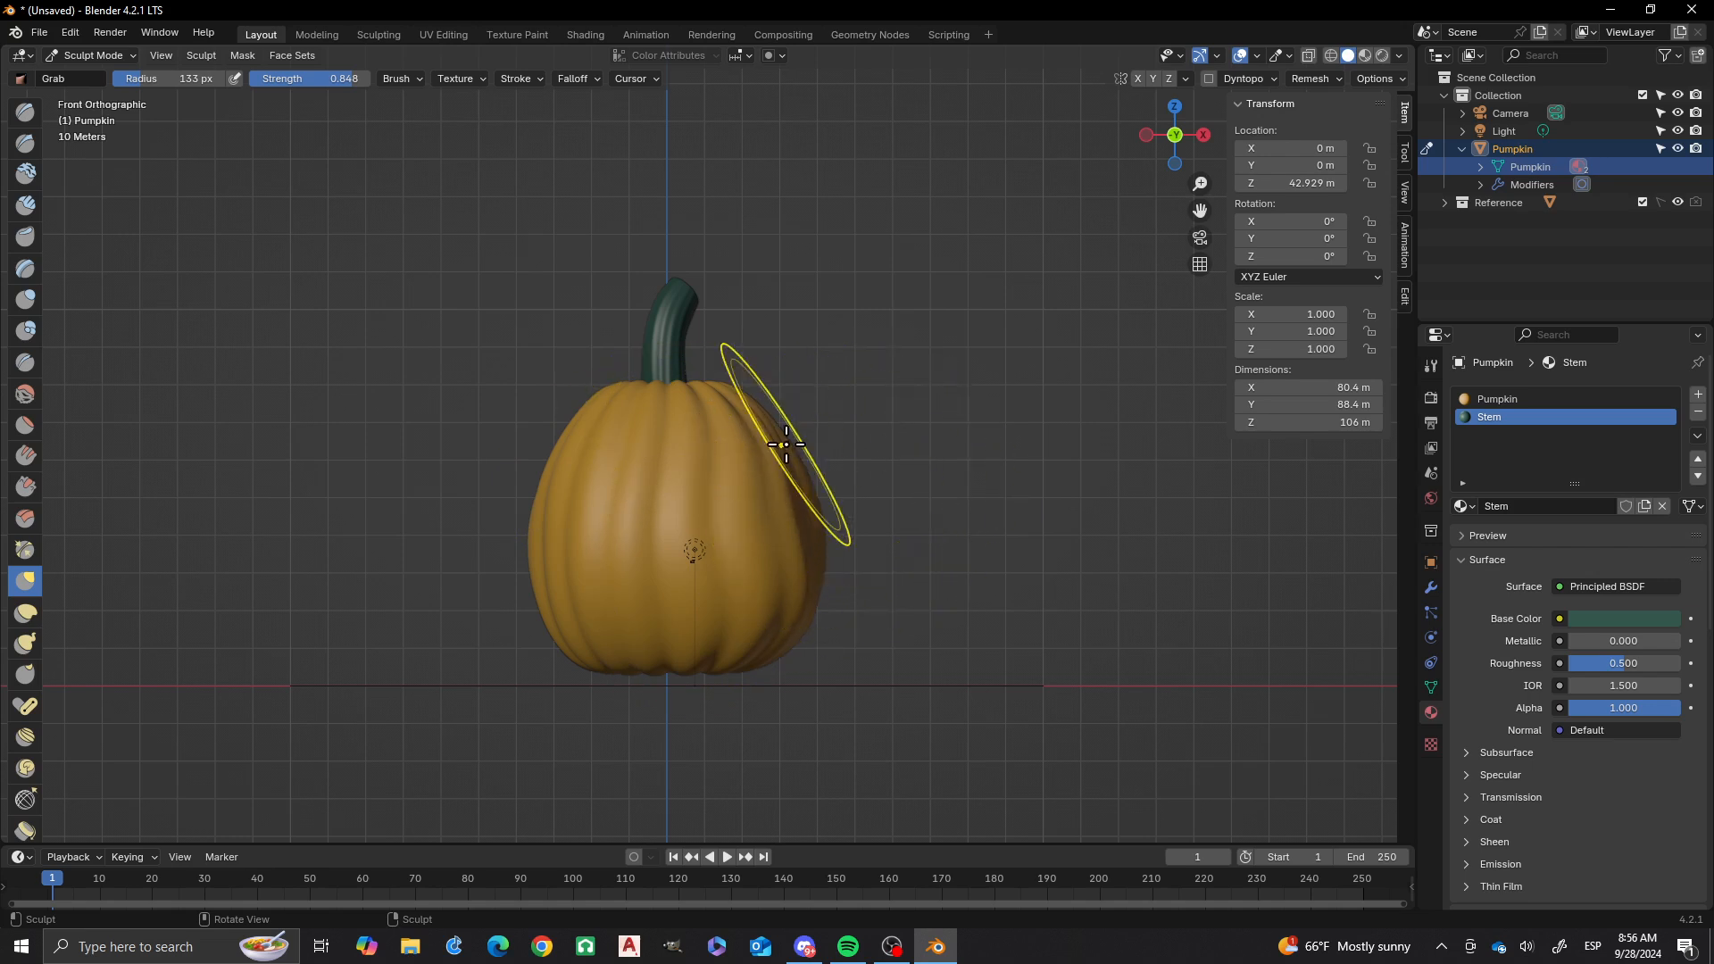
drag(786, 444, 785, 444)
- Switch the pumpkin to Object Mode and enable snapping with Vertex as the snap target
key(ctrl+Tab)
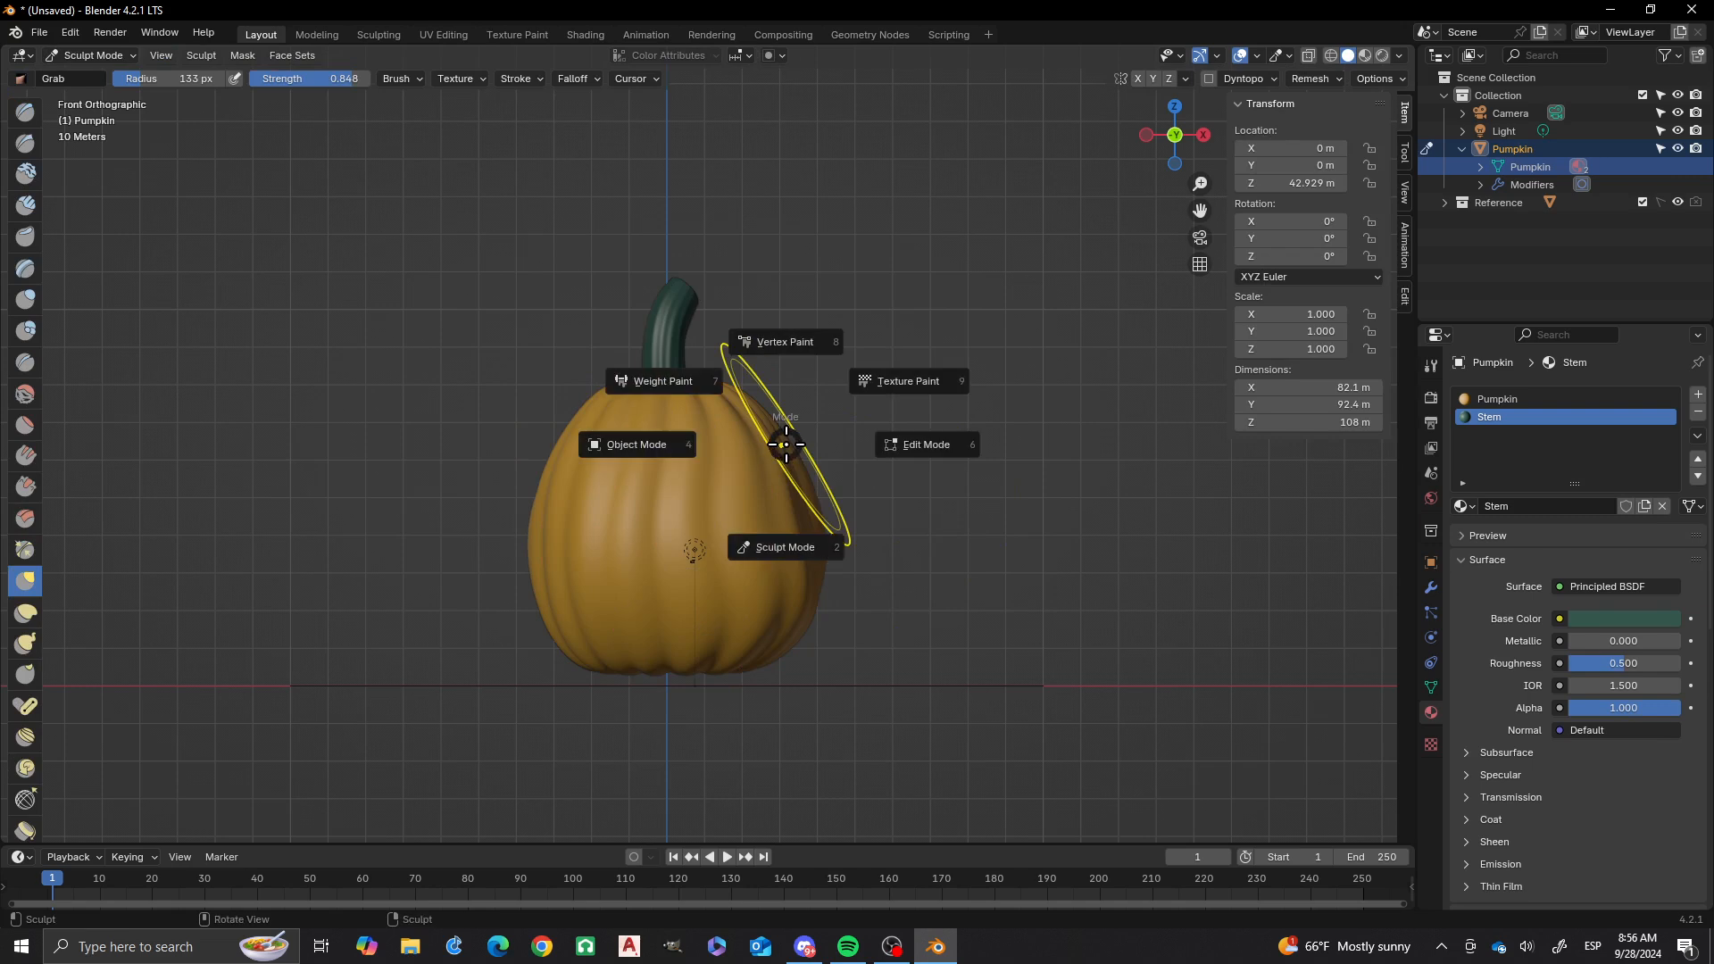
click(692, 453)
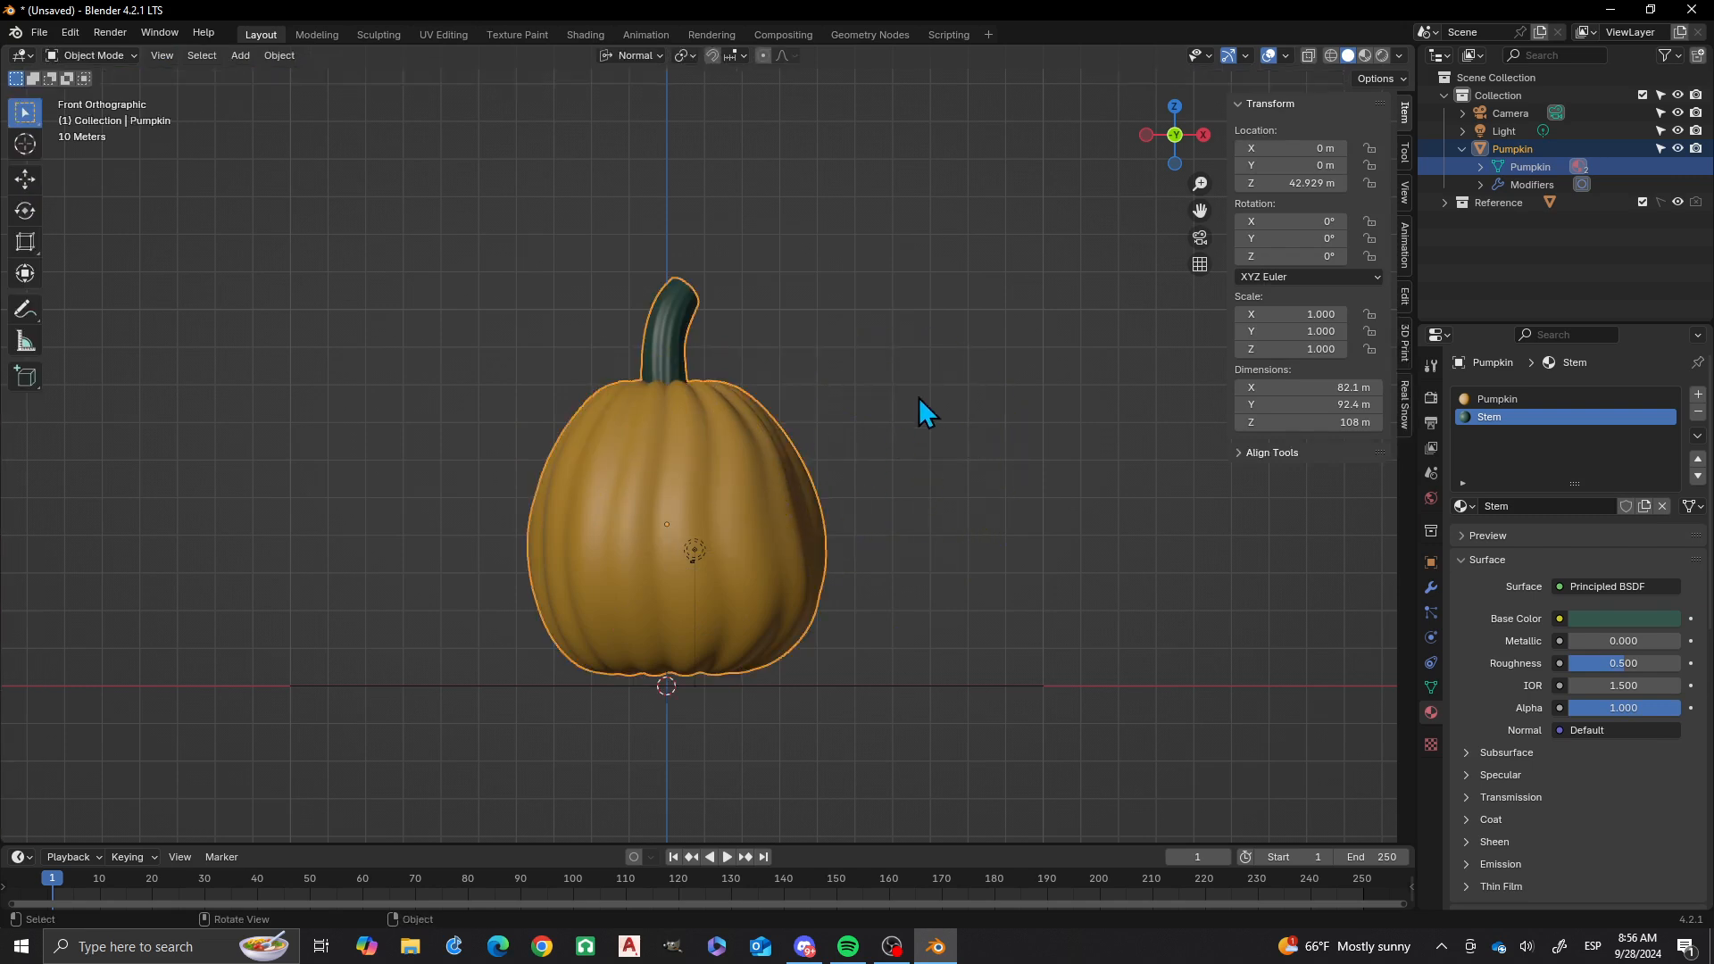
click(737, 58)
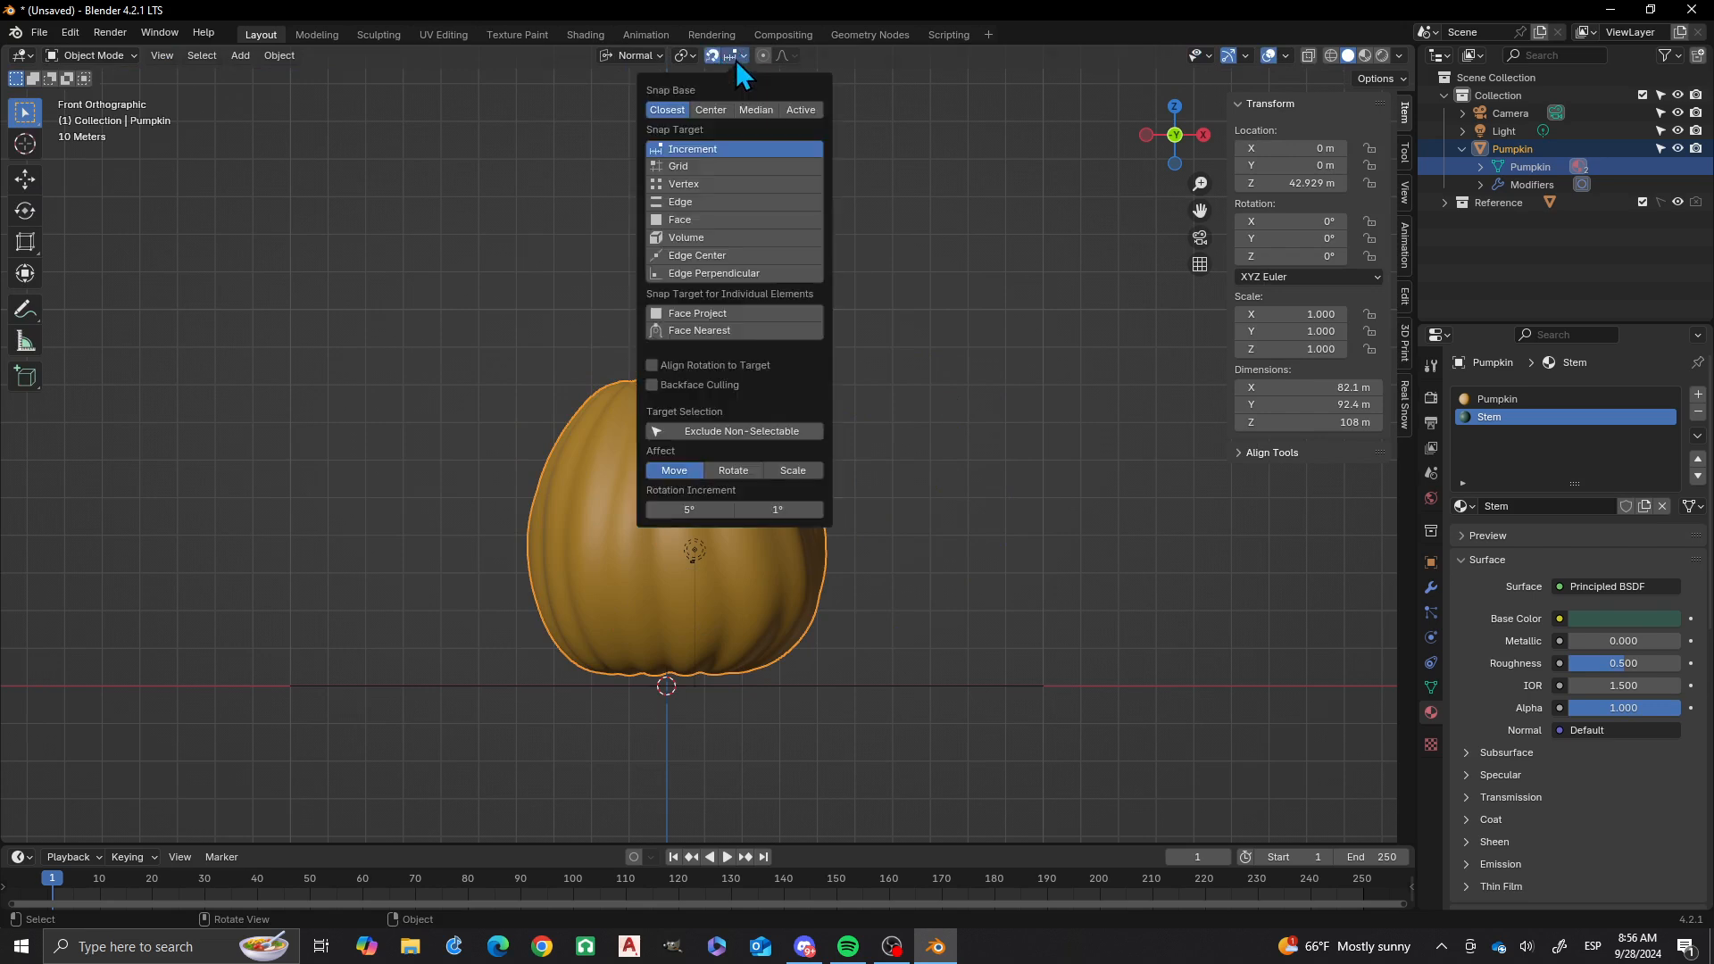
click(688, 187)
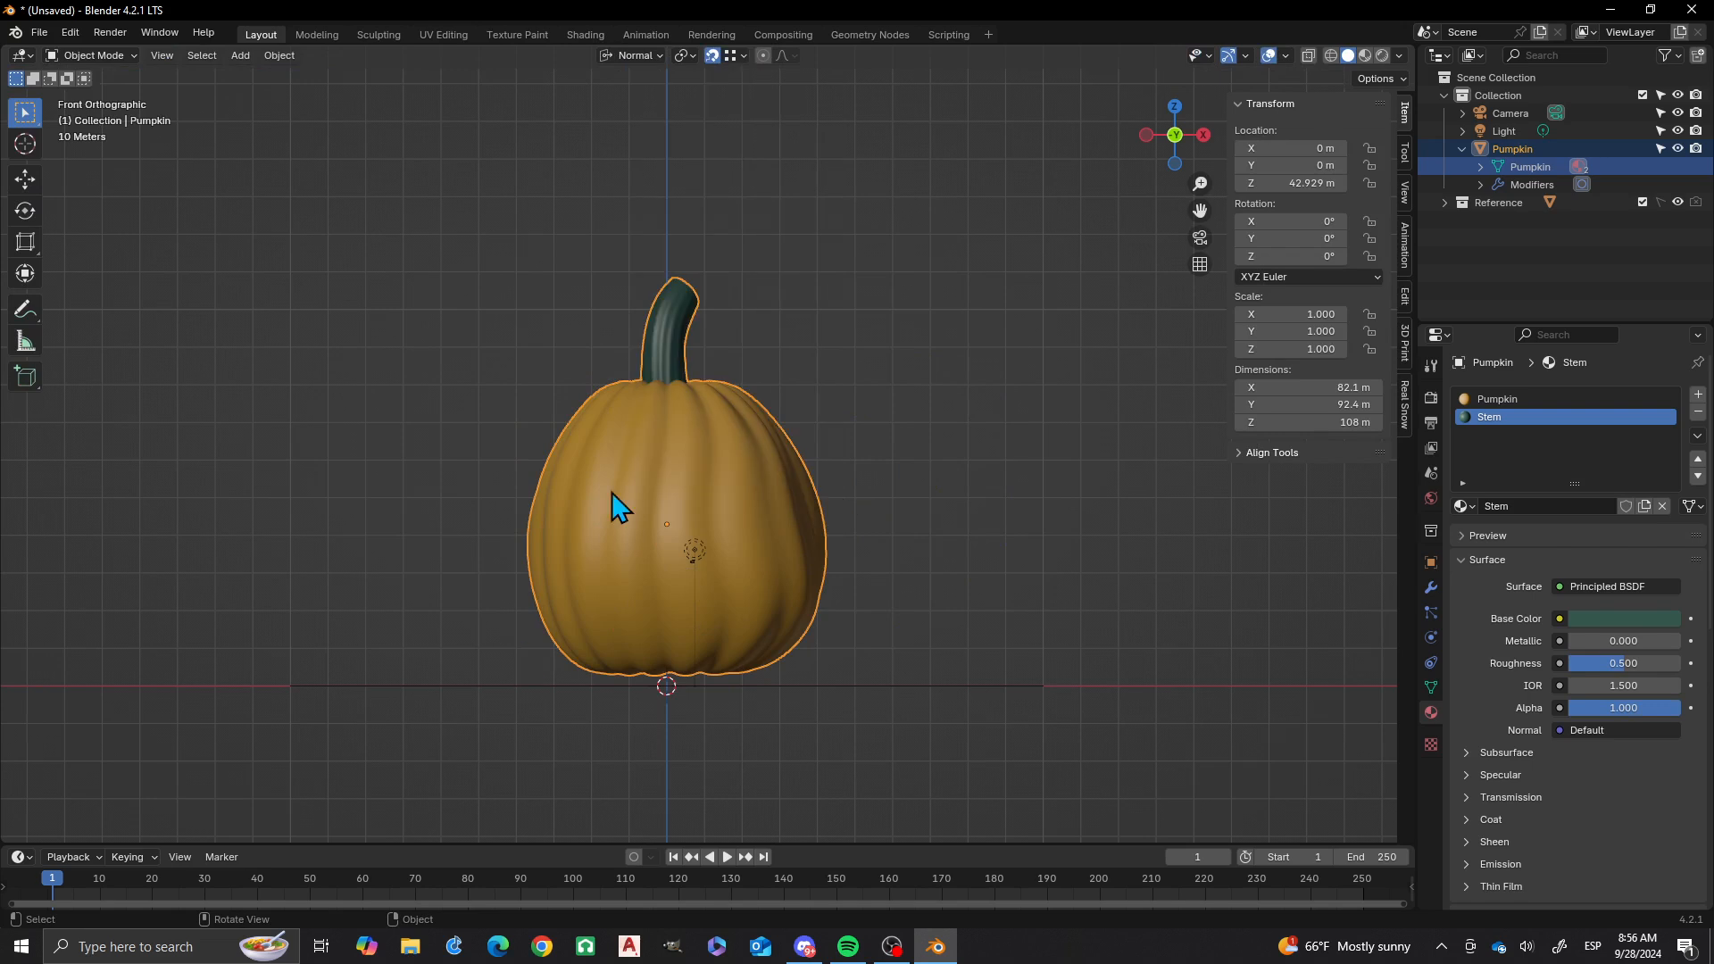
- Lower the pumpkin along Z toward the ground line in two moves of about 0.98 m and 1.35 m
key(g)
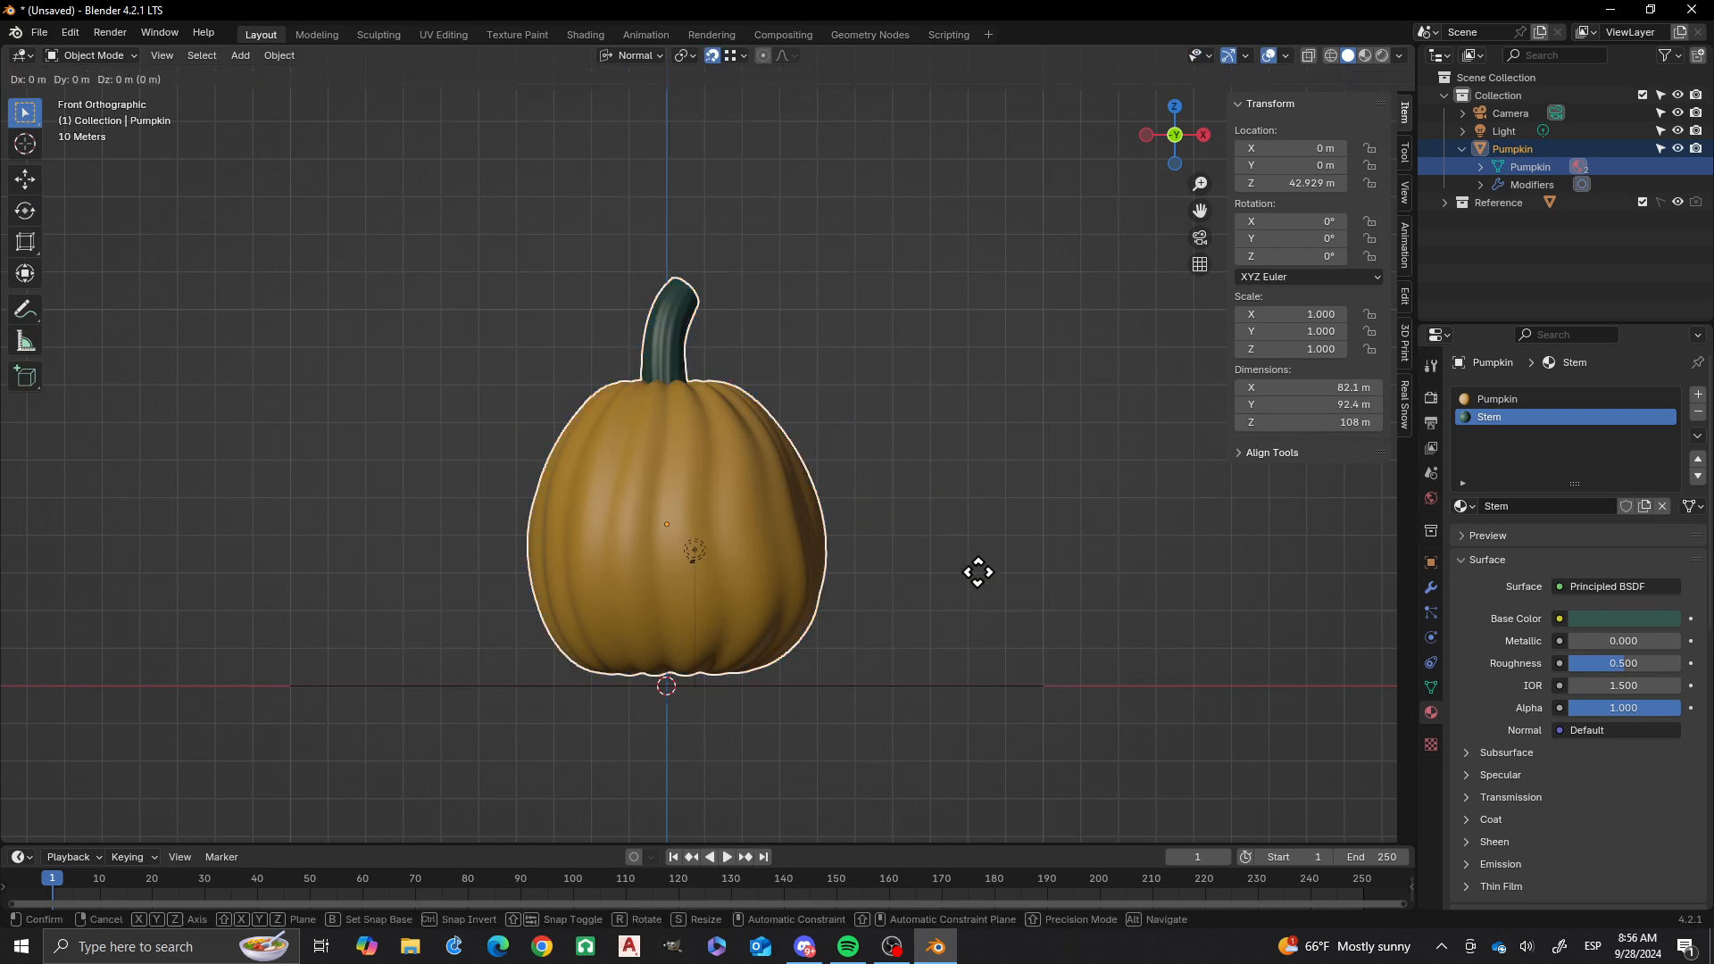
key(z)
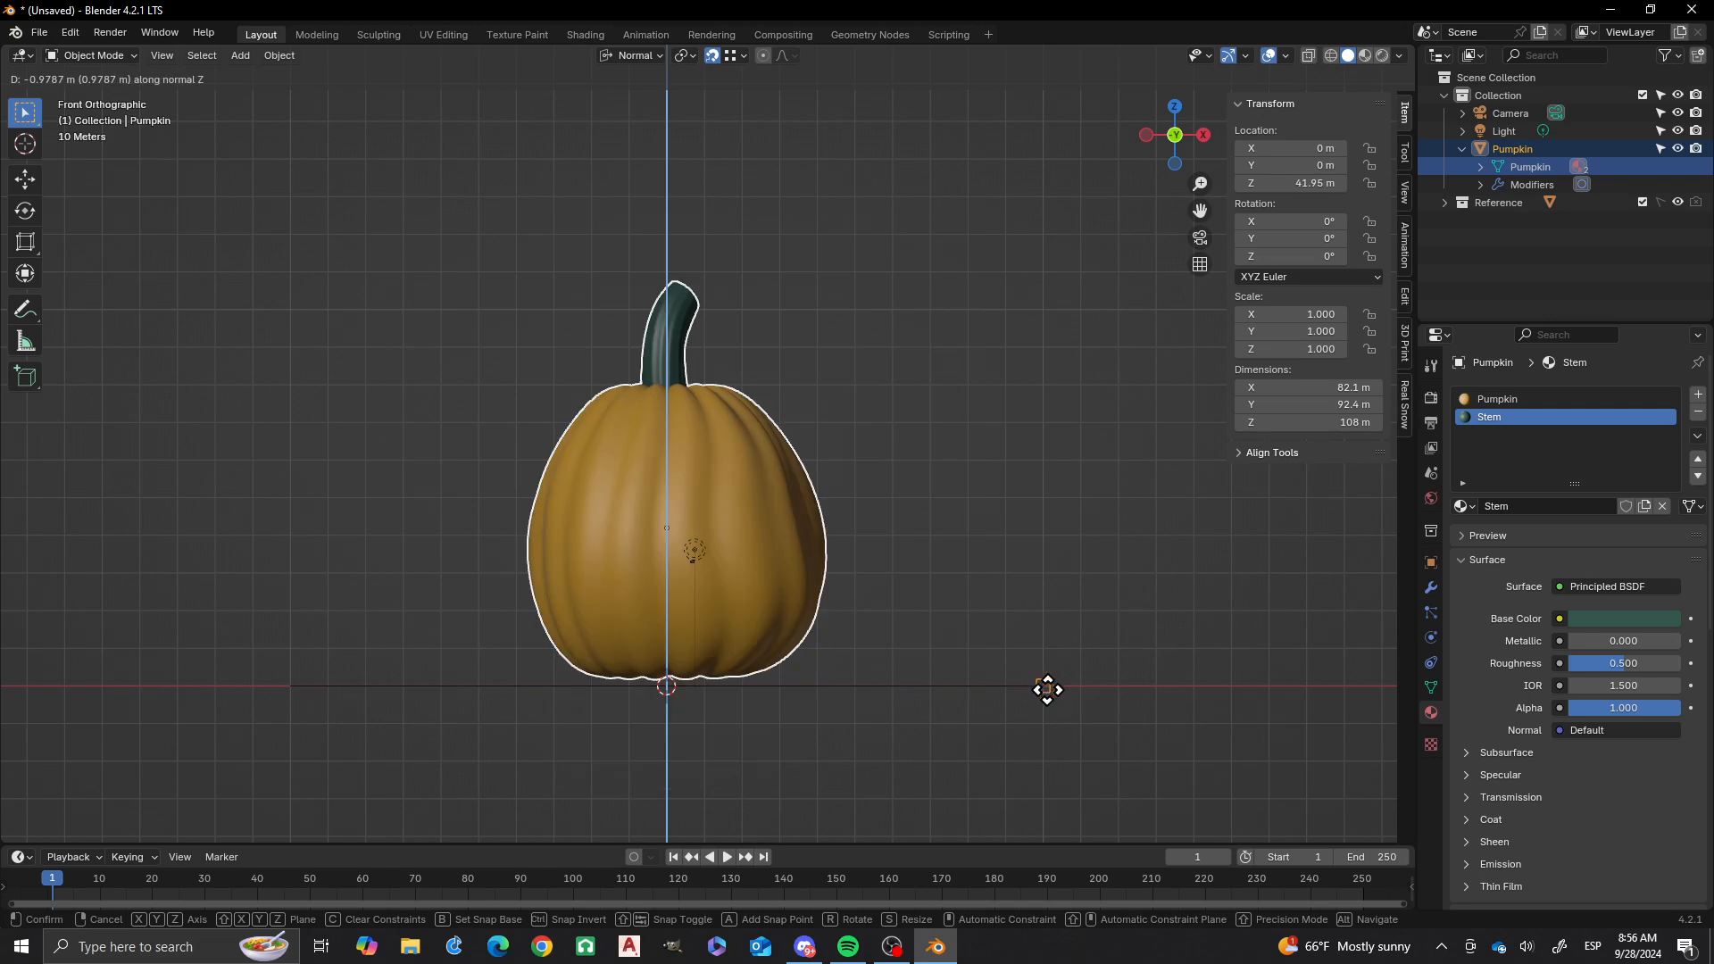
click(1046, 694)
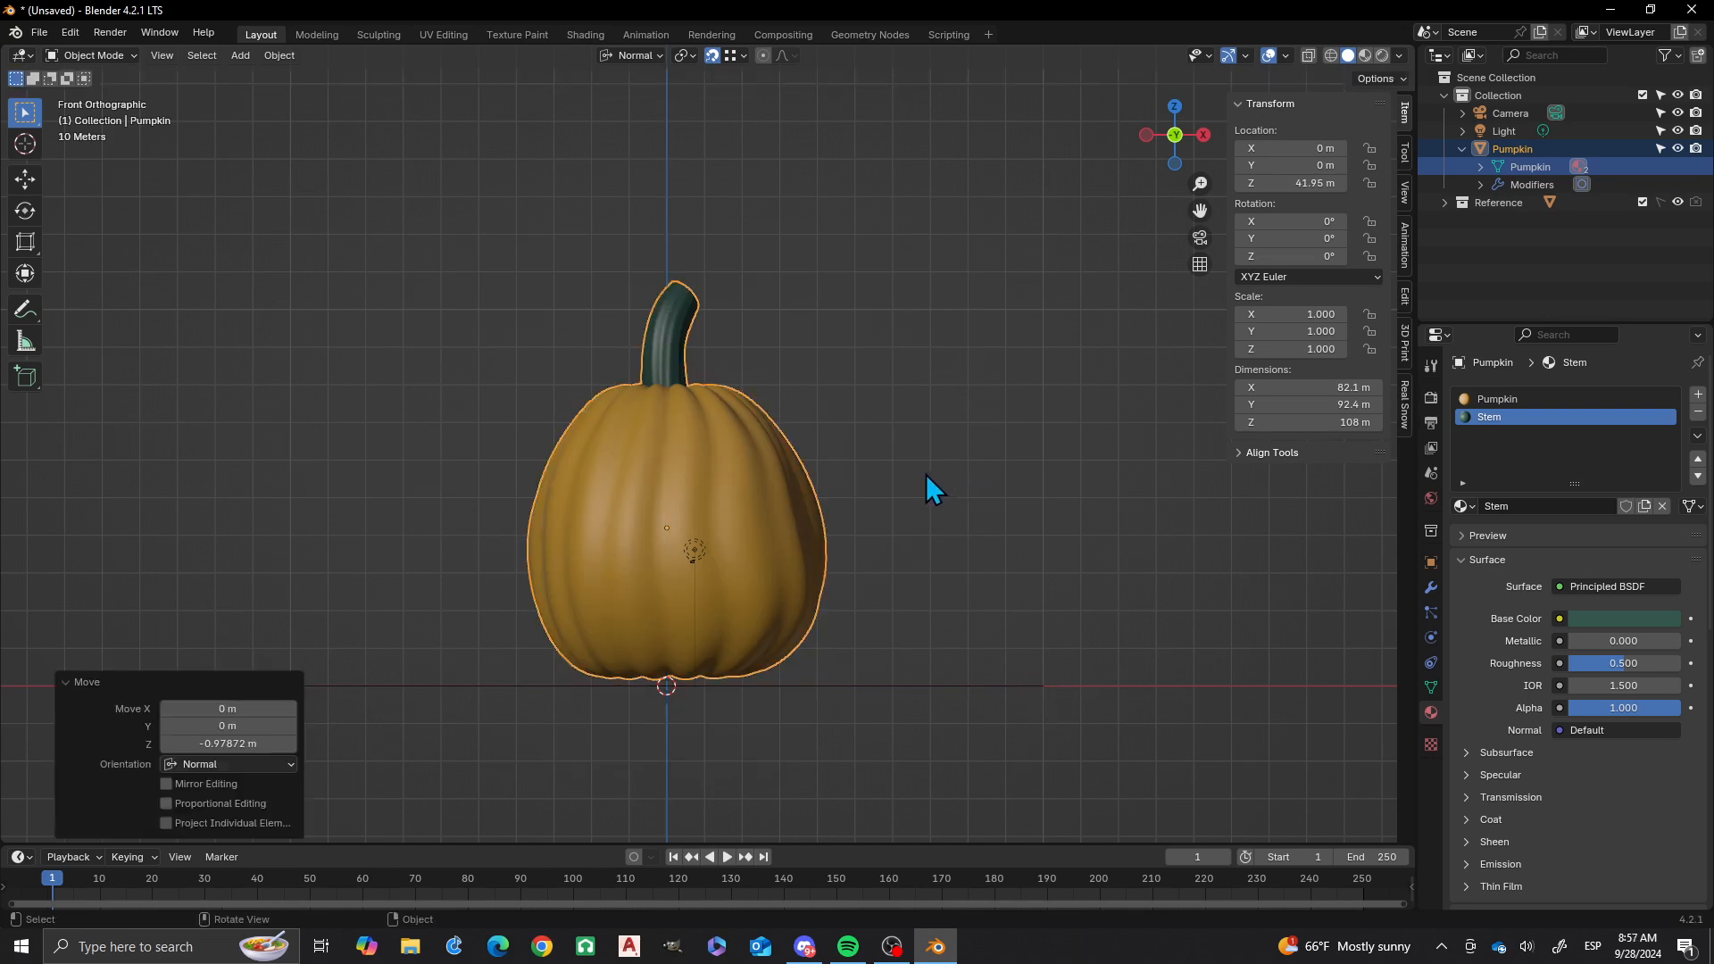
scroll(924, 474, up, 6)
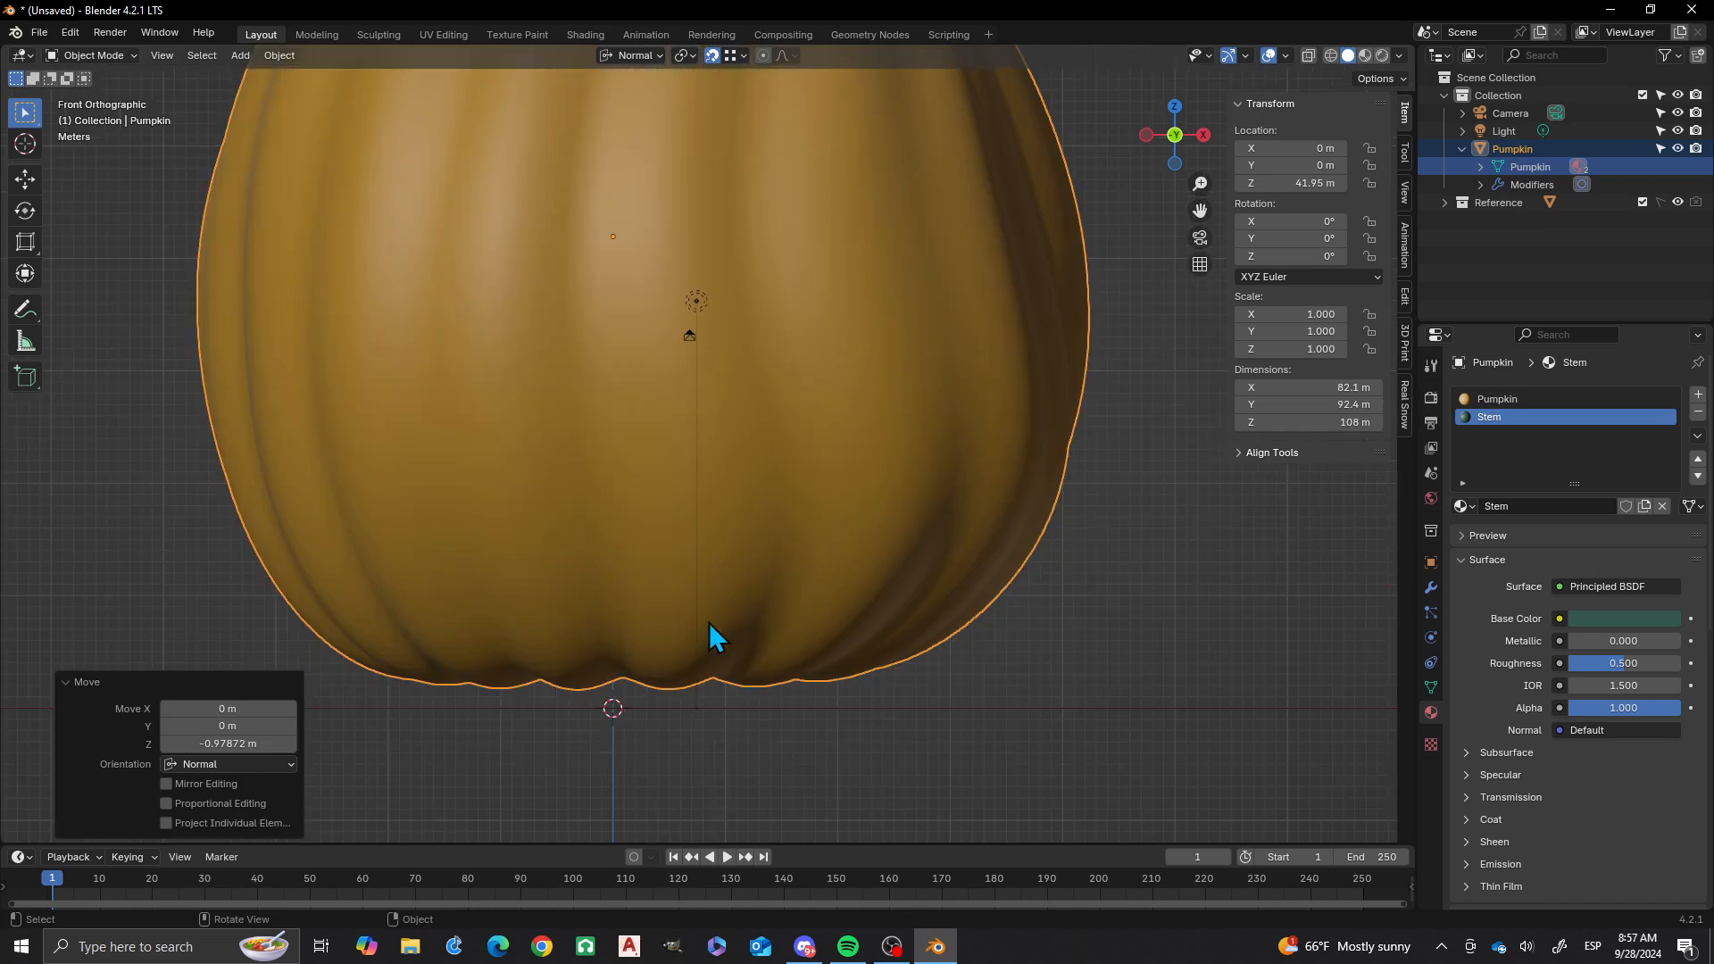
shift+middle_drag(694, 659, 699, 390)
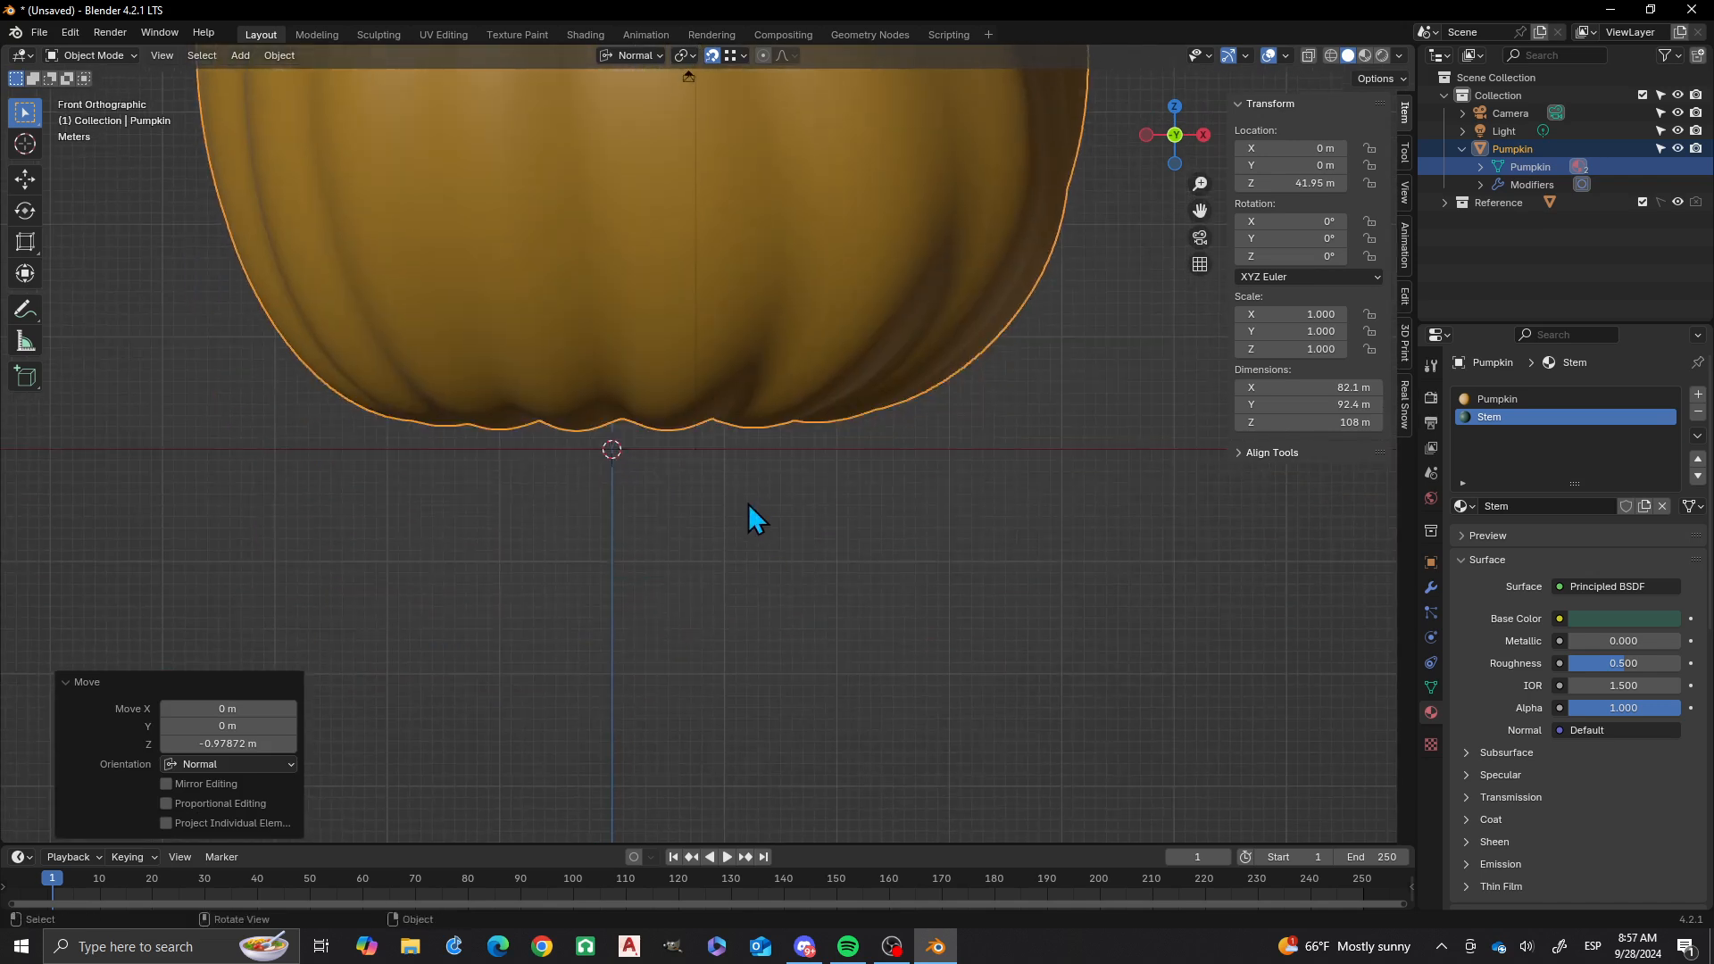
key(g)
key(z)
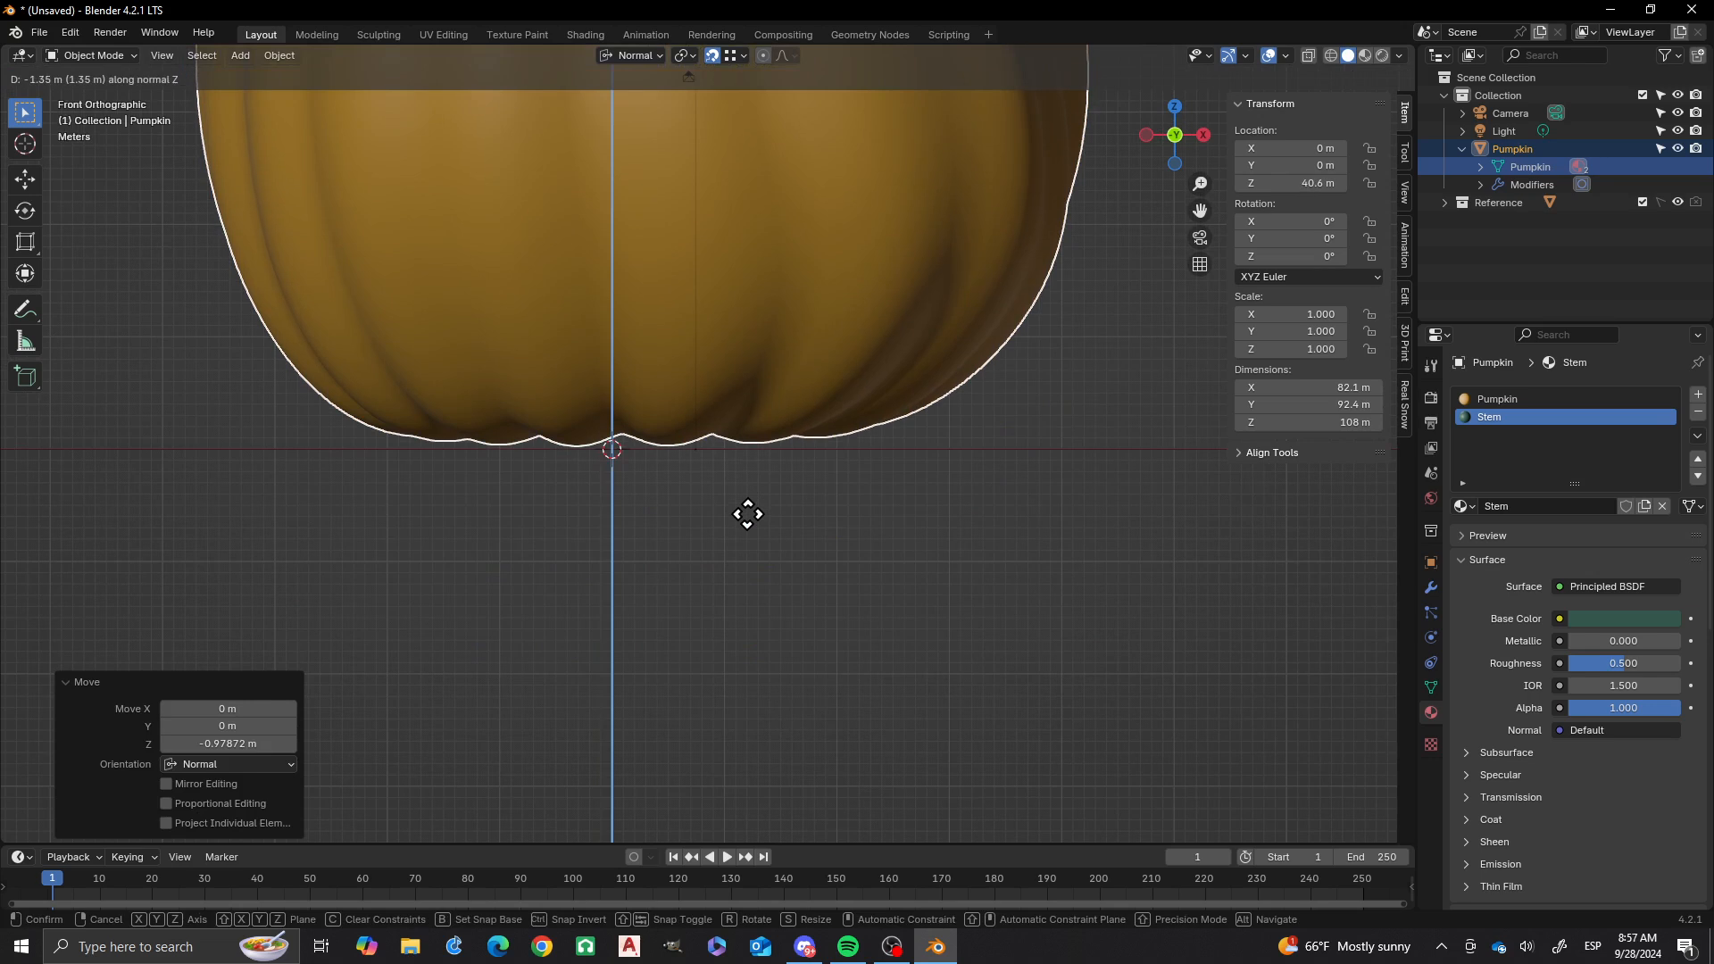
click(748, 516)
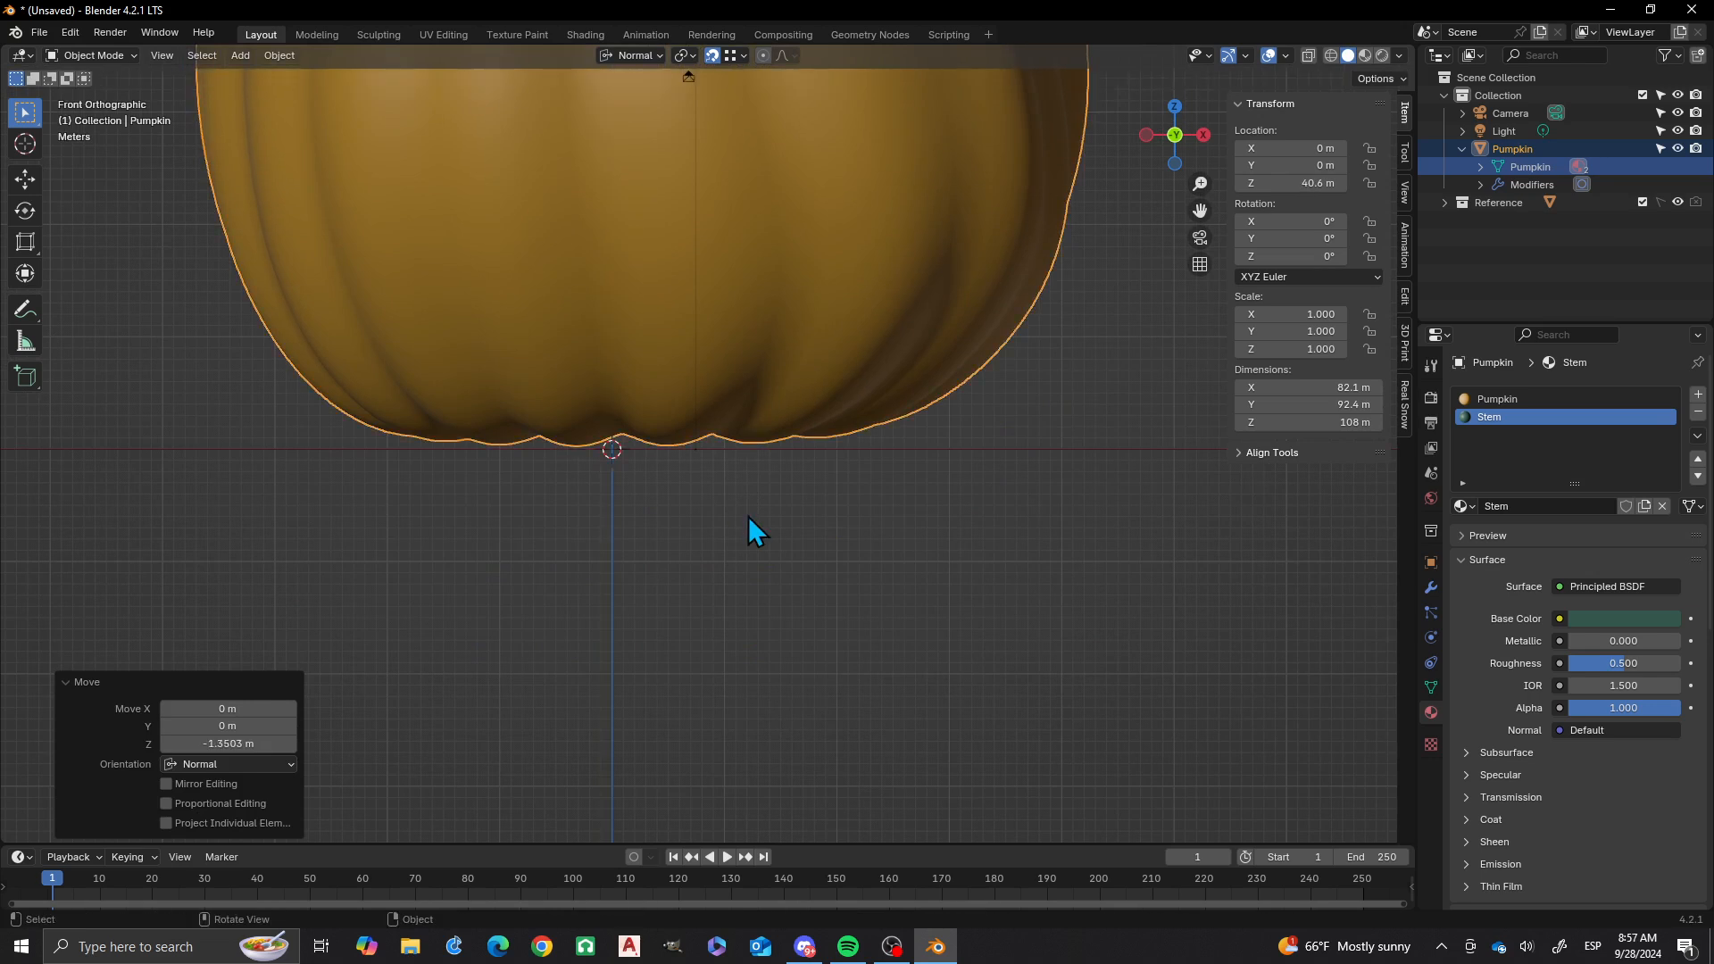
- Fine-tune the pumpkin's height by moving it down about 0.11 m along Z so its base rests on the ground line
scroll(614, 505, up, 3)
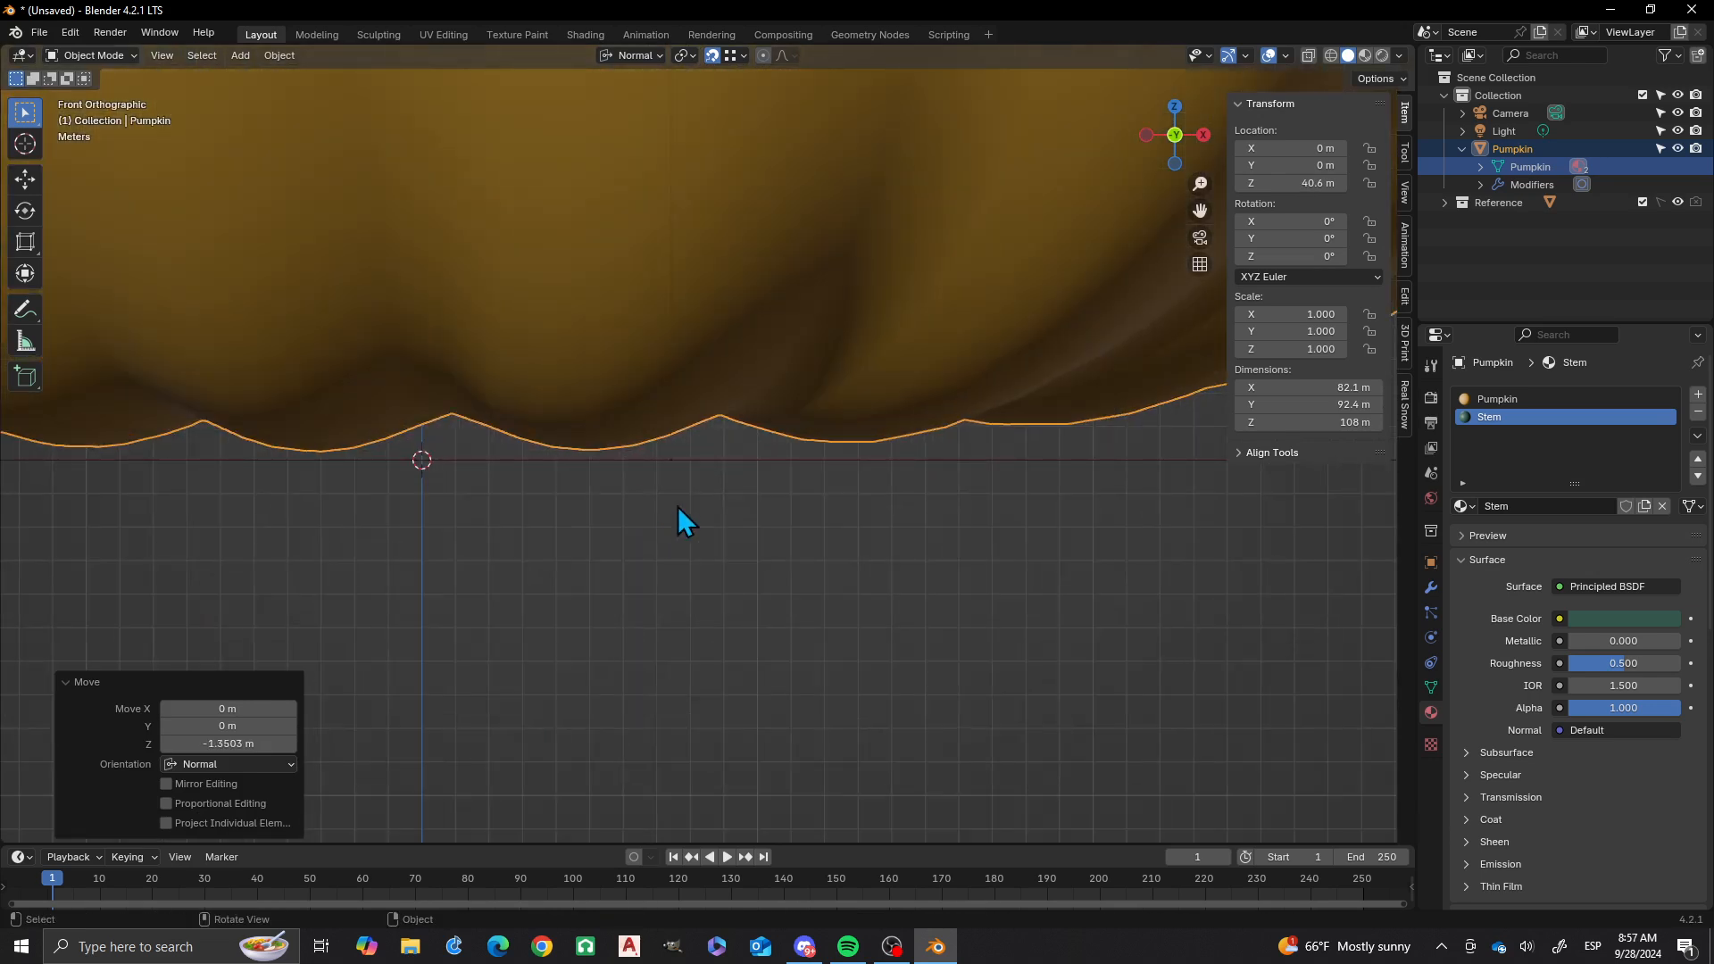
key(g)
key(z)
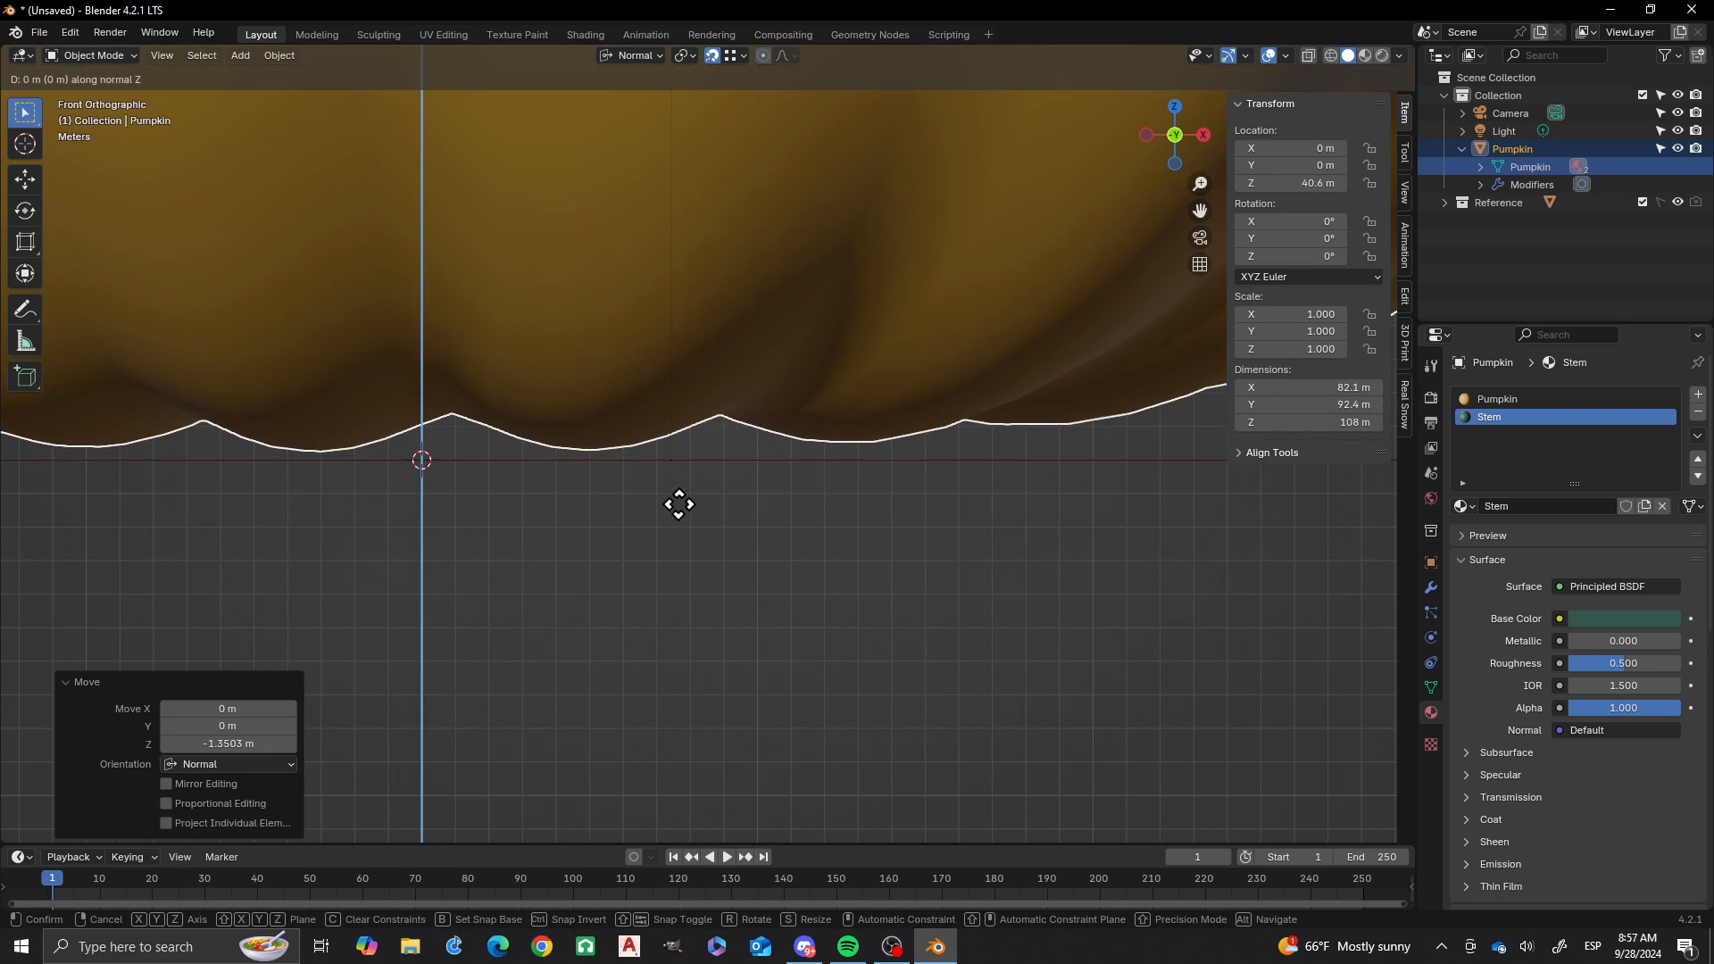
click(650, 463)
scroll(653, 469, down, 3)
shift+scroll(665, 456, up, 4)
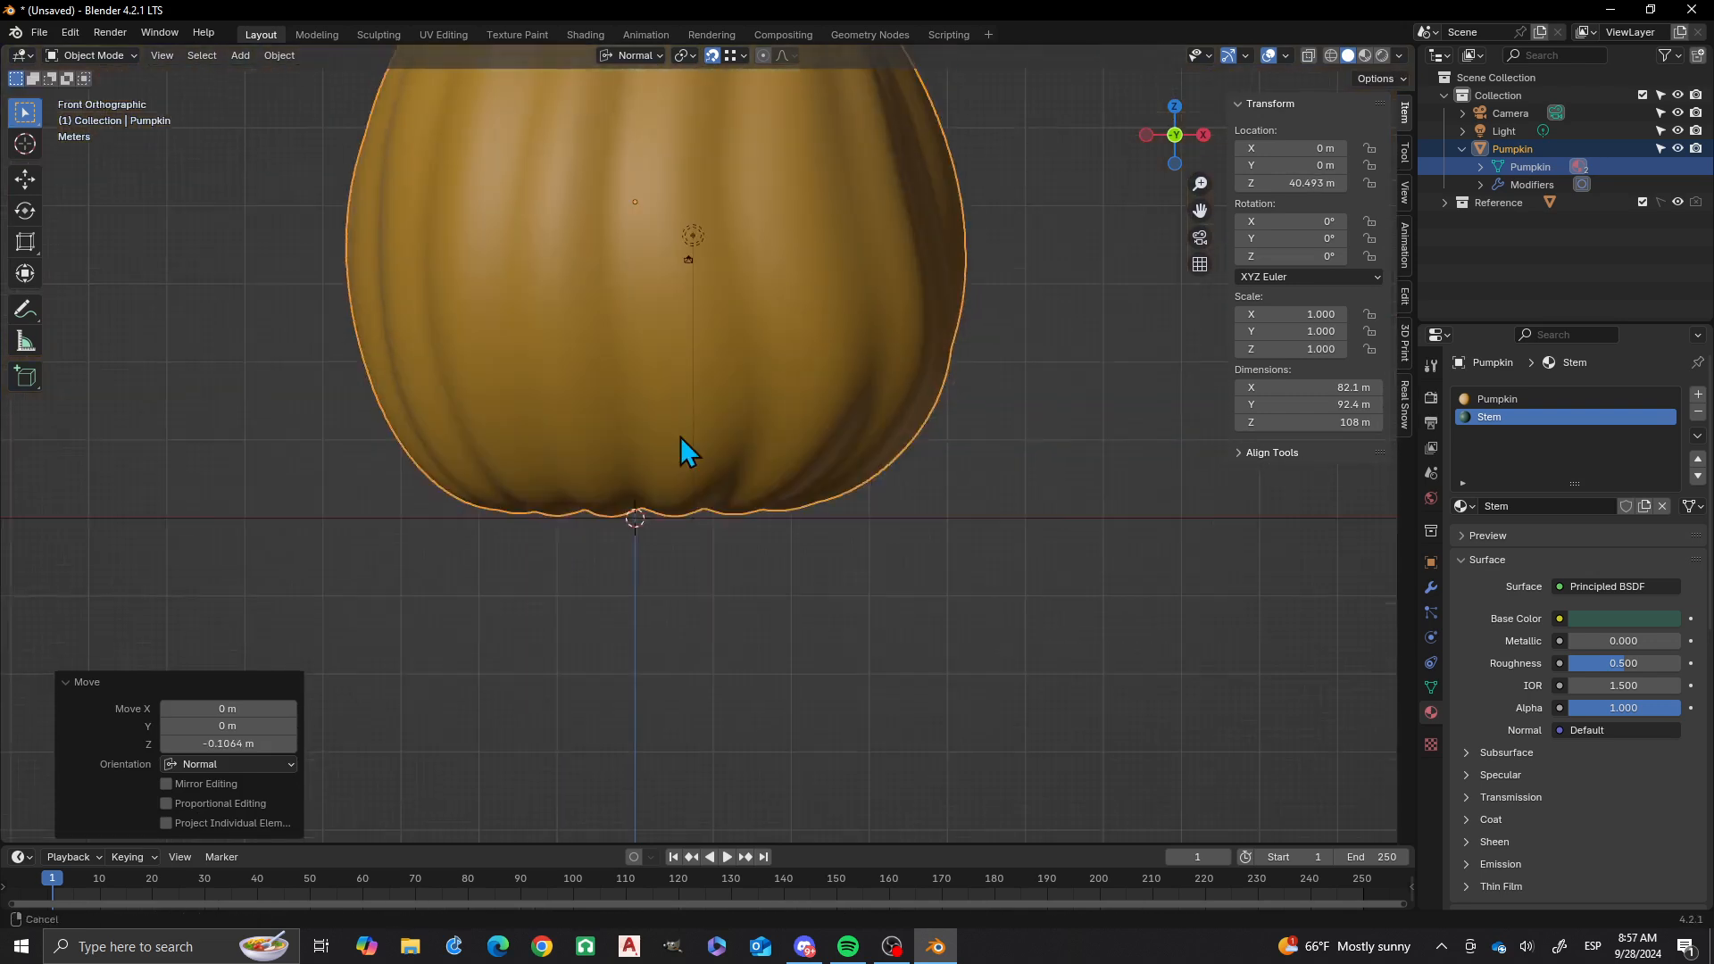
- Set the pumpkin's origin to the 3D cursor at its base
right_click(703, 325)
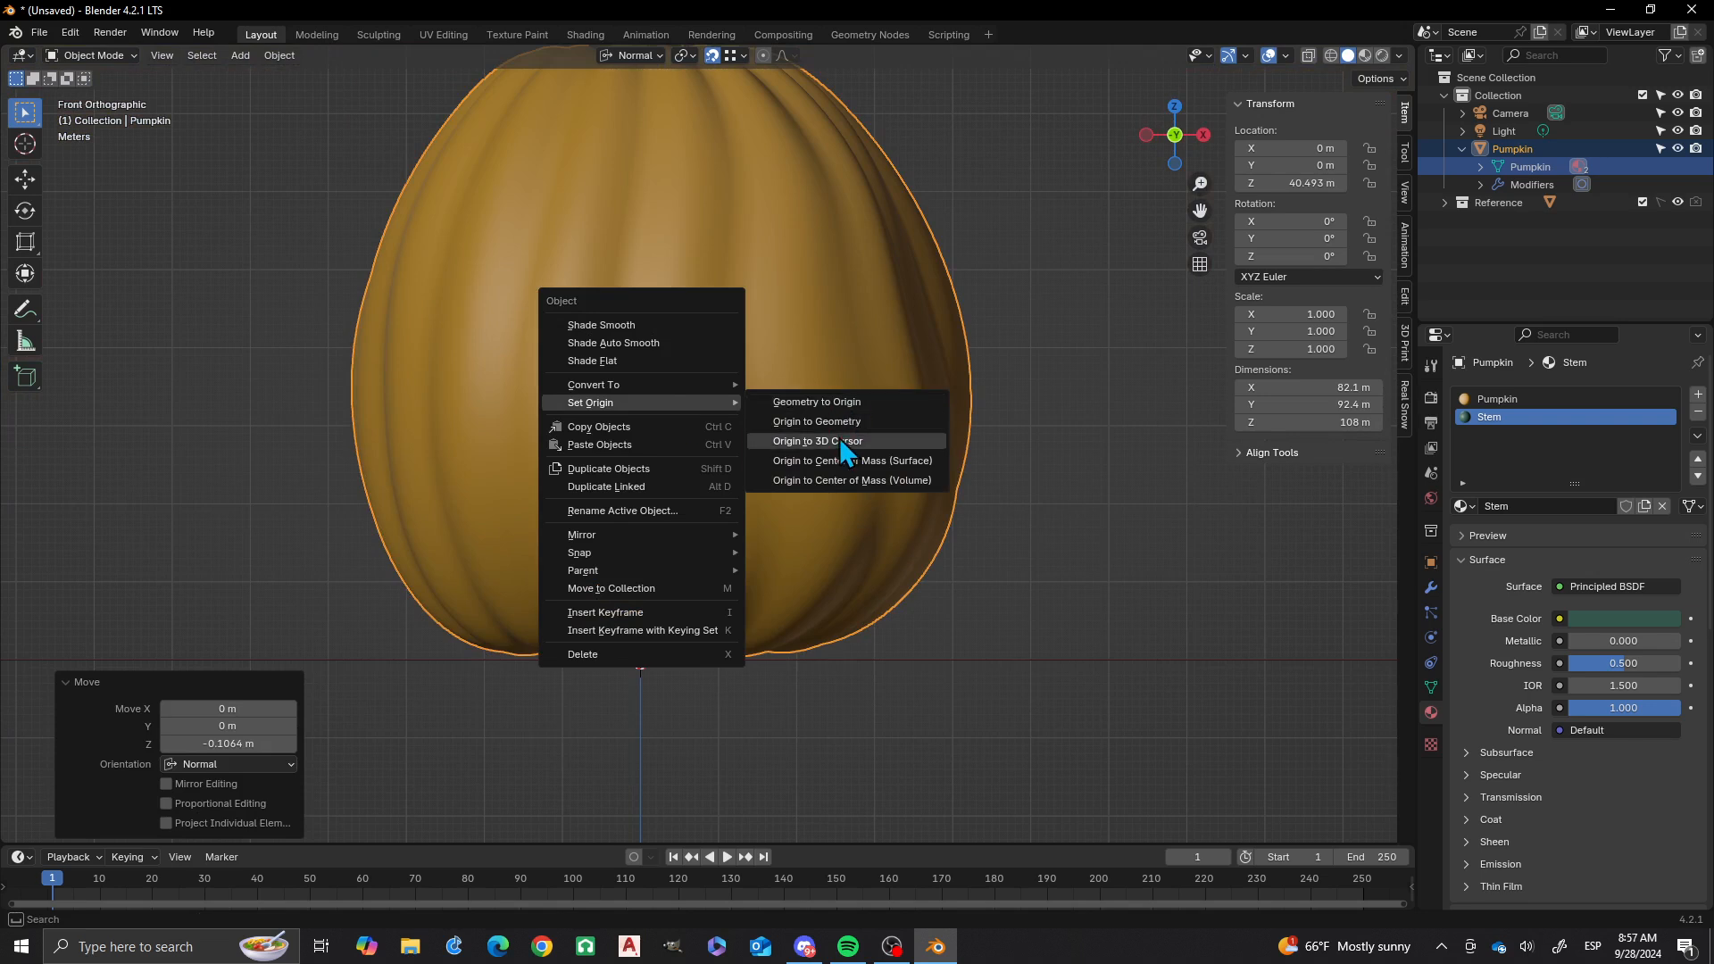
click(843, 441)
scroll(670, 473, down, 5)
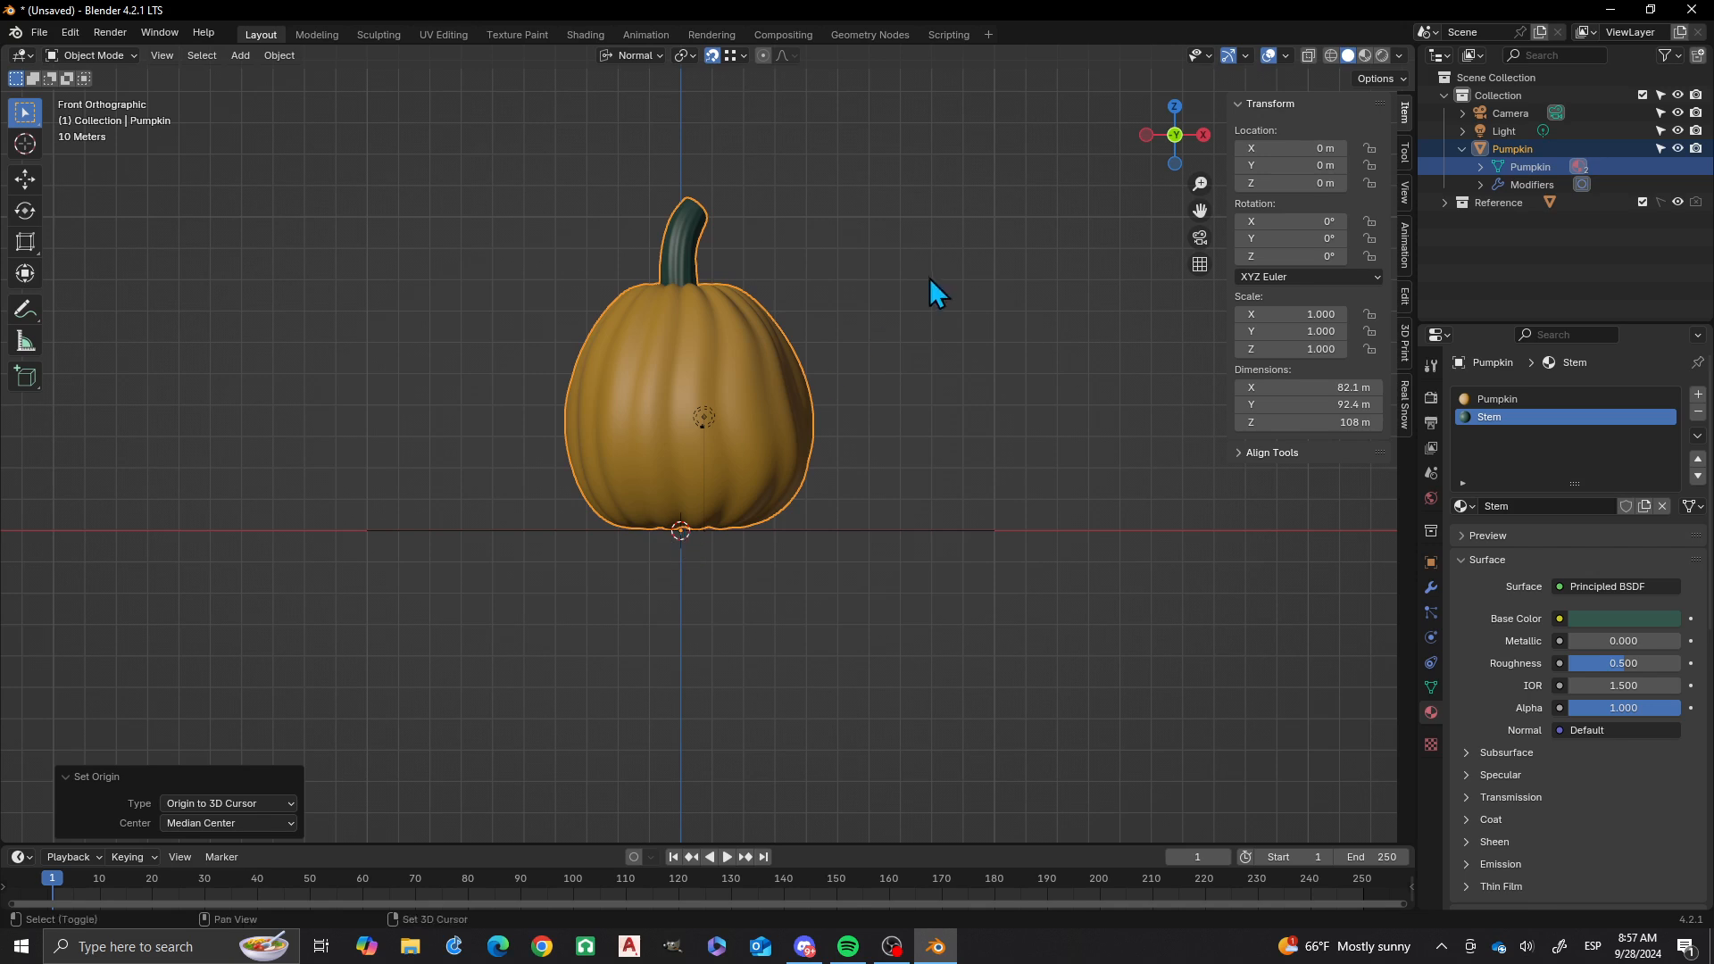
shift+middle_drag(929, 281, 849, 389)
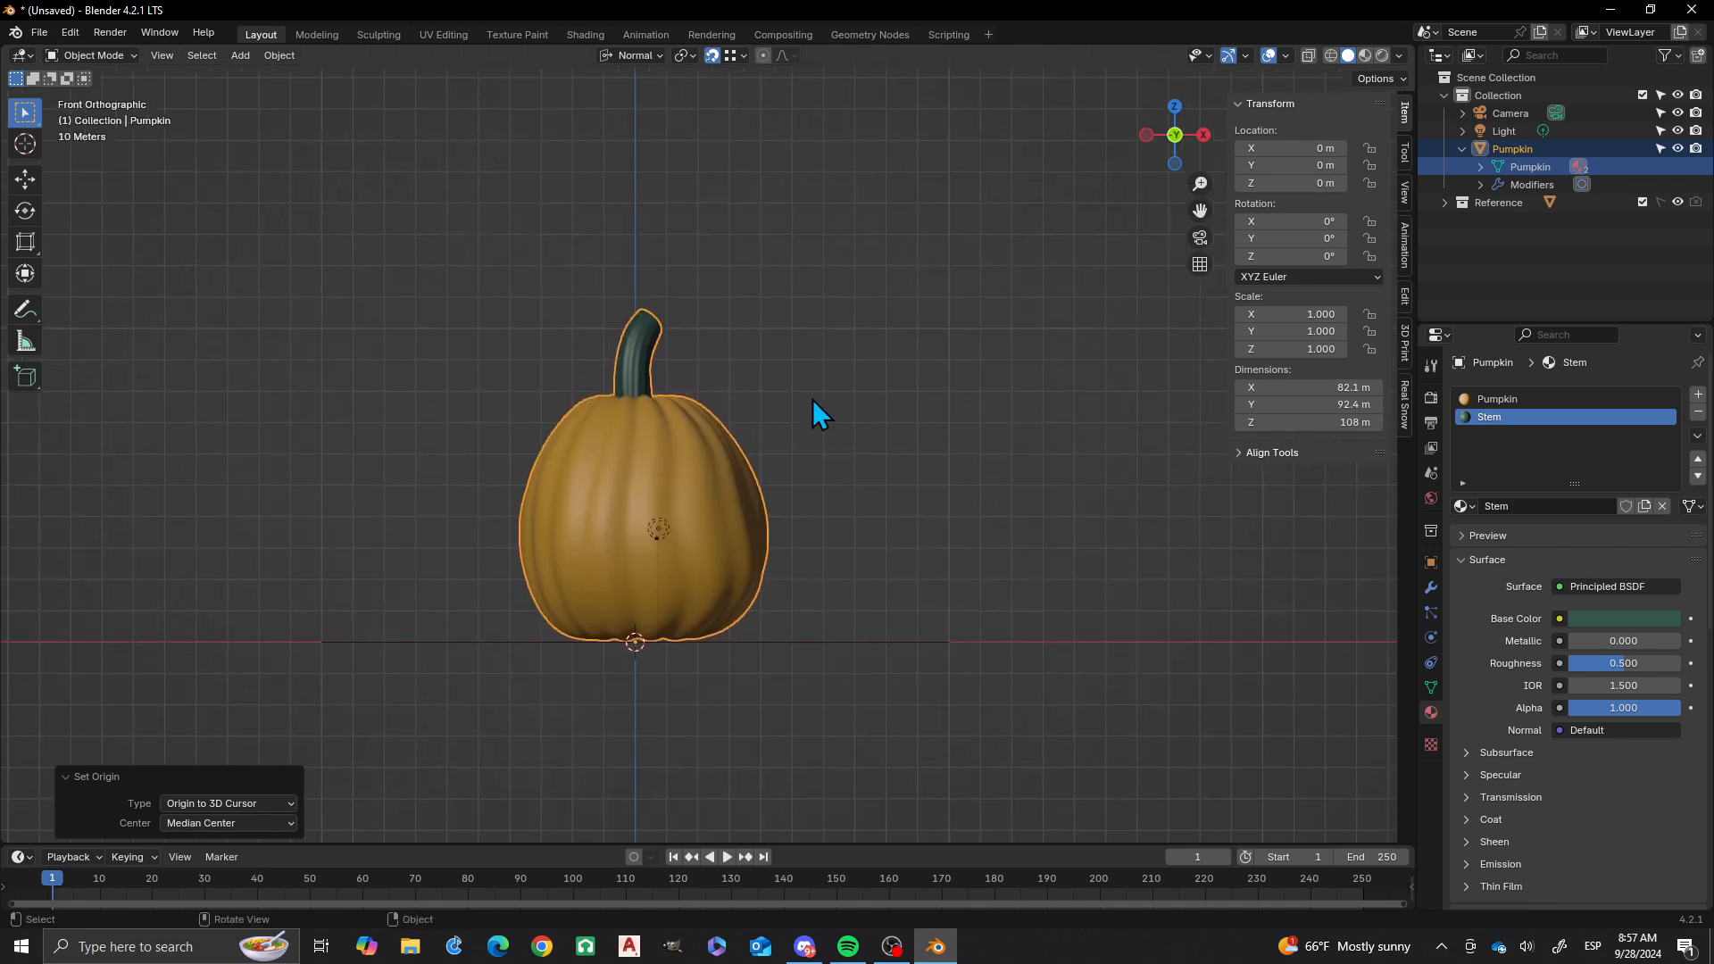